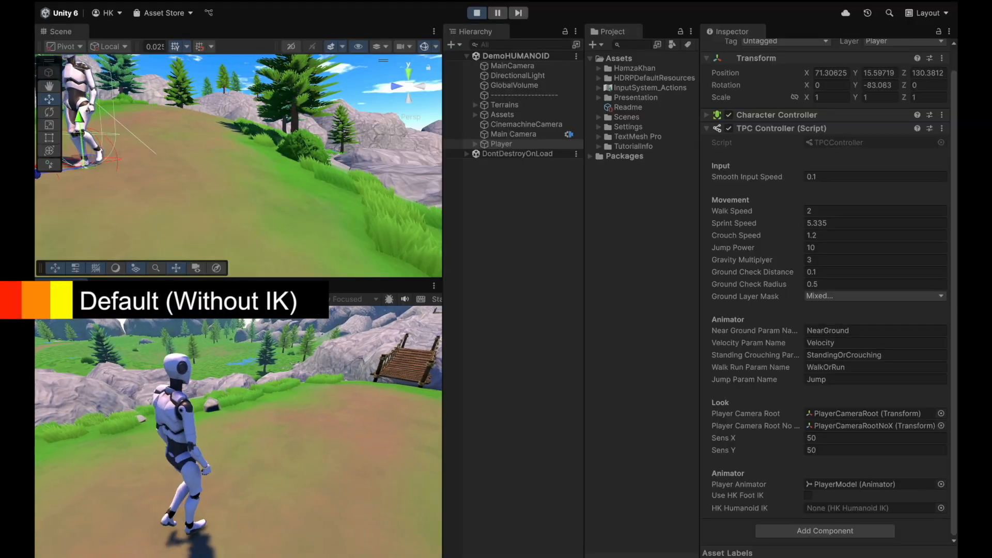
# Step: Walk the character around the sloping hilltop in play mode to examine its foot placement without IK
pyautogui.press('w')
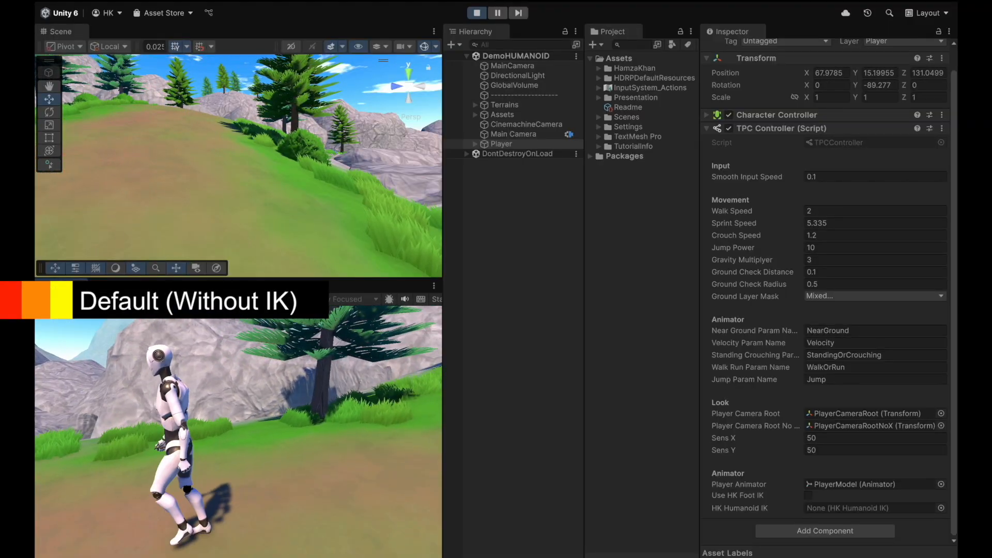
pyautogui.press('a')
pyautogui.press('w')
pyautogui.press('d')
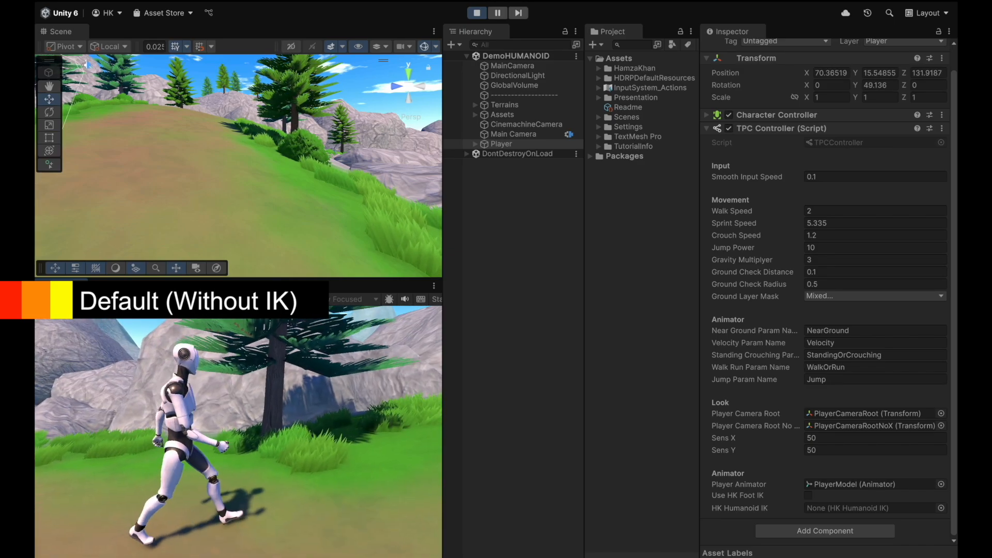
pyautogui.press('a')
pyautogui.press('w')
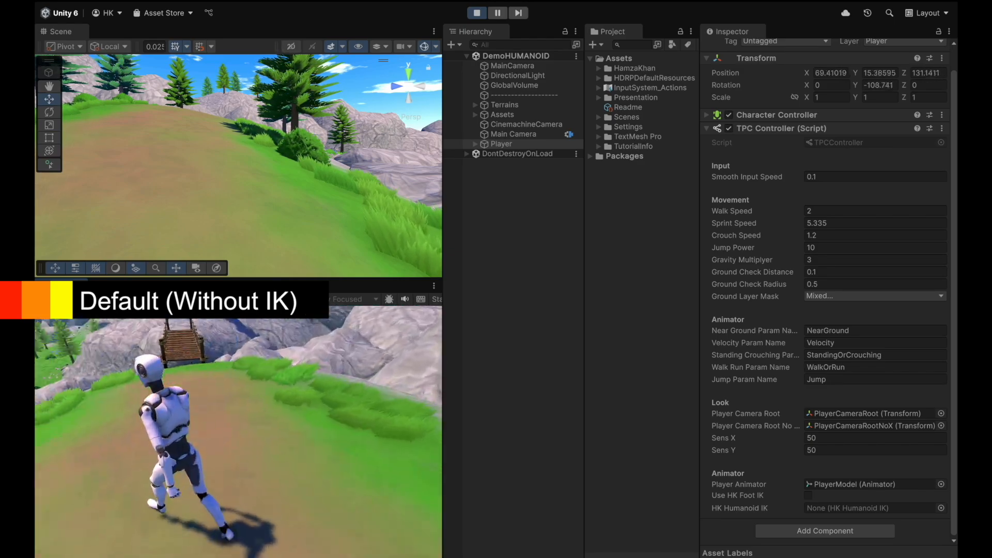
pyautogui.press('d')
pyautogui.press('s')
pyautogui.press('a')
pyautogui.press('w')
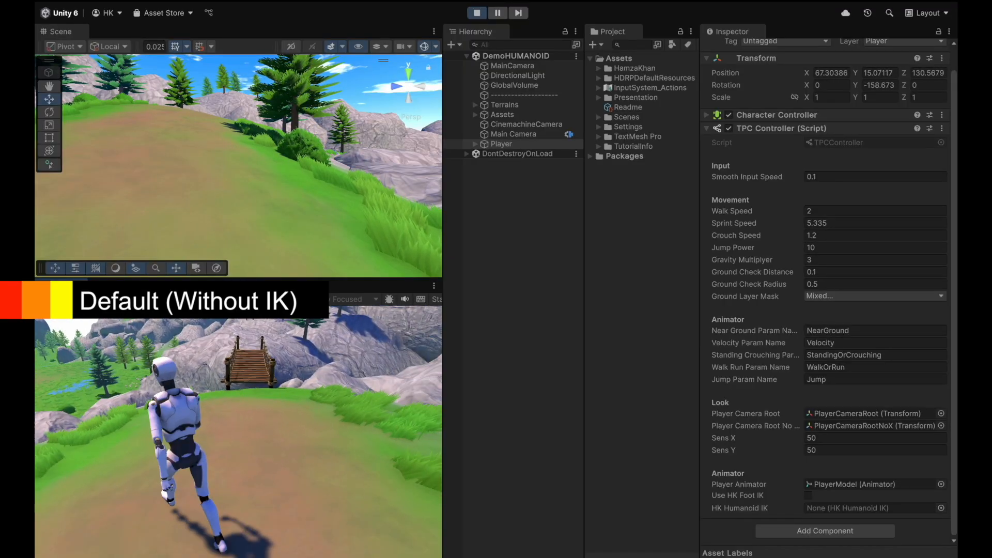
pyautogui.press('a')
pyautogui.press('s')
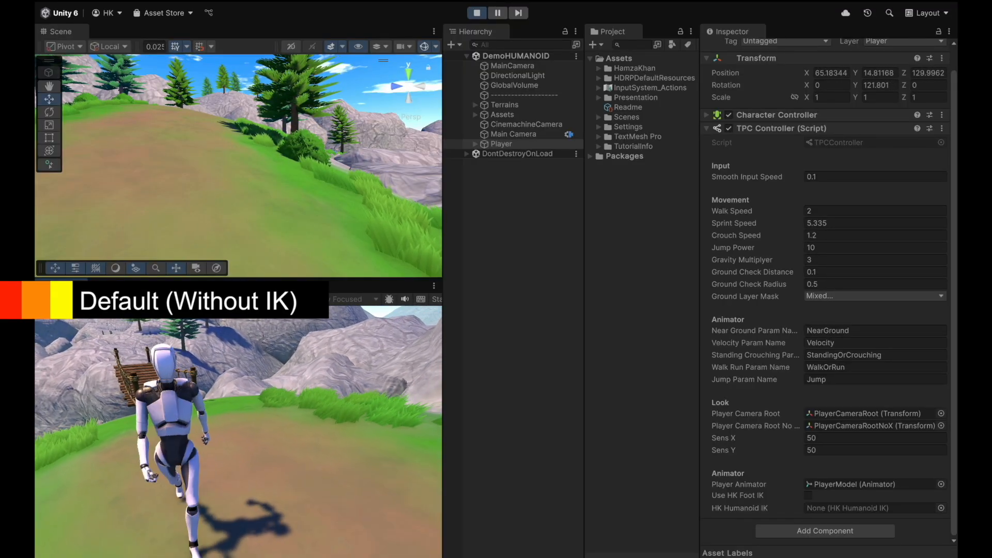
pyautogui.press('d')
pyautogui.press('Escape')
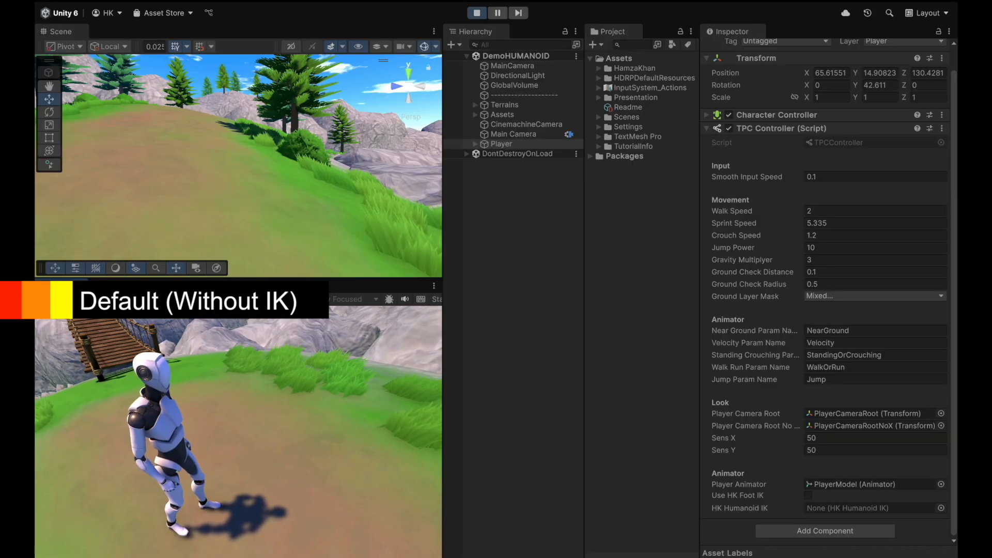
# Step: Move the character between the hilltop and the wooden bridge in play mode to examine its leg animation on the slope
pyautogui.press('d')
pyautogui.press('s')
pyautogui.press('a')
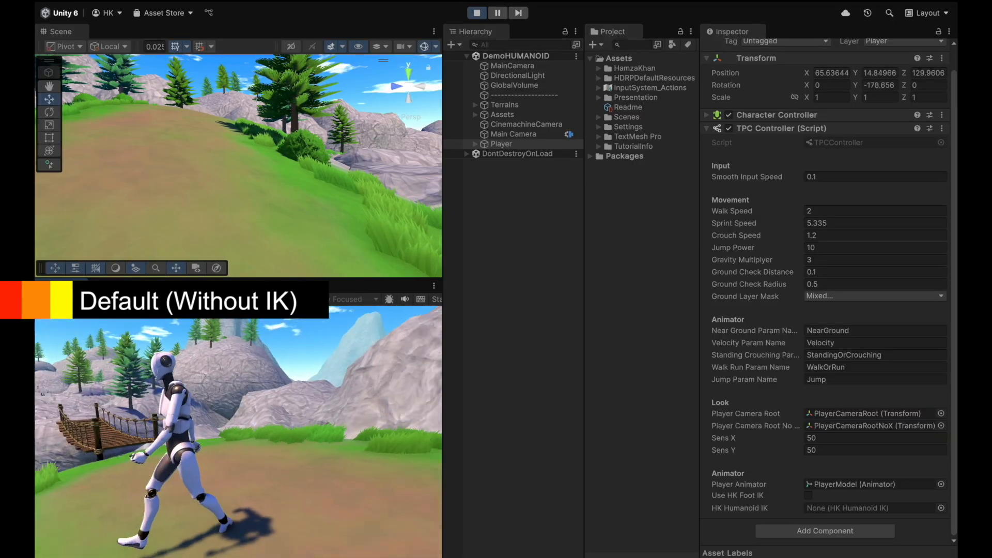
pyautogui.press('w')
pyautogui.press('d')
pyautogui.press('s')
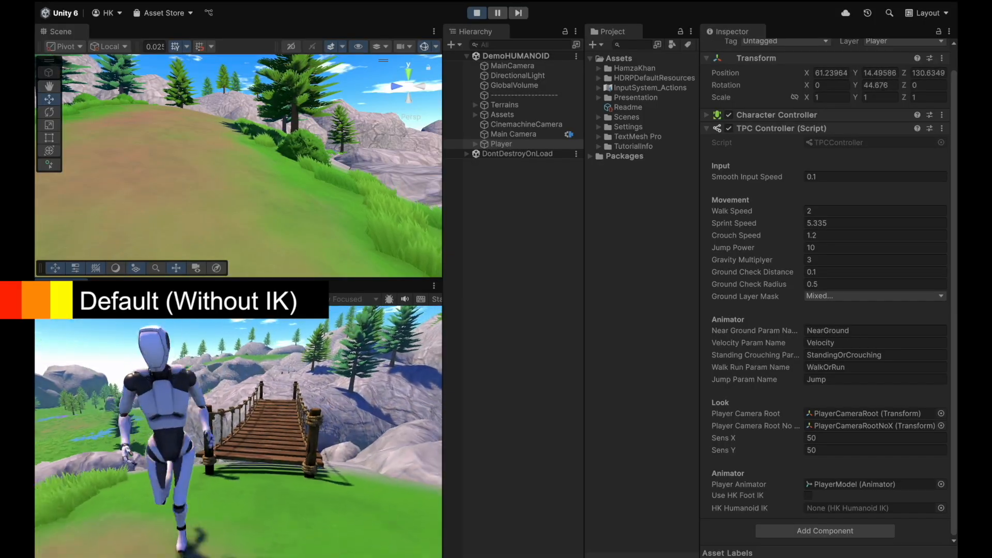
pyautogui.press('a')
pyautogui.press('w')
pyautogui.press('d')
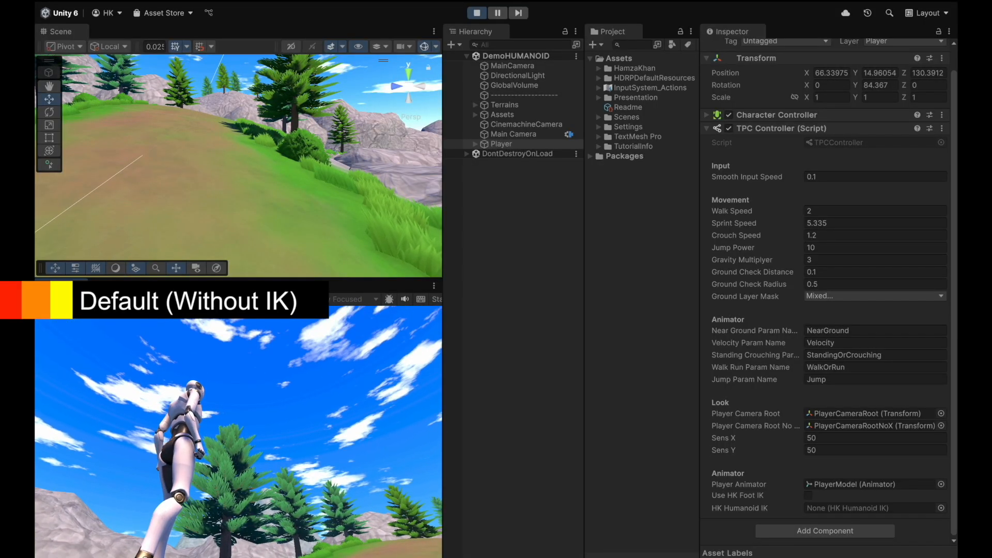
# Step: Run the character to the bridge entrance and back uphill to check its stance, and end play mode
pyautogui.press('w')
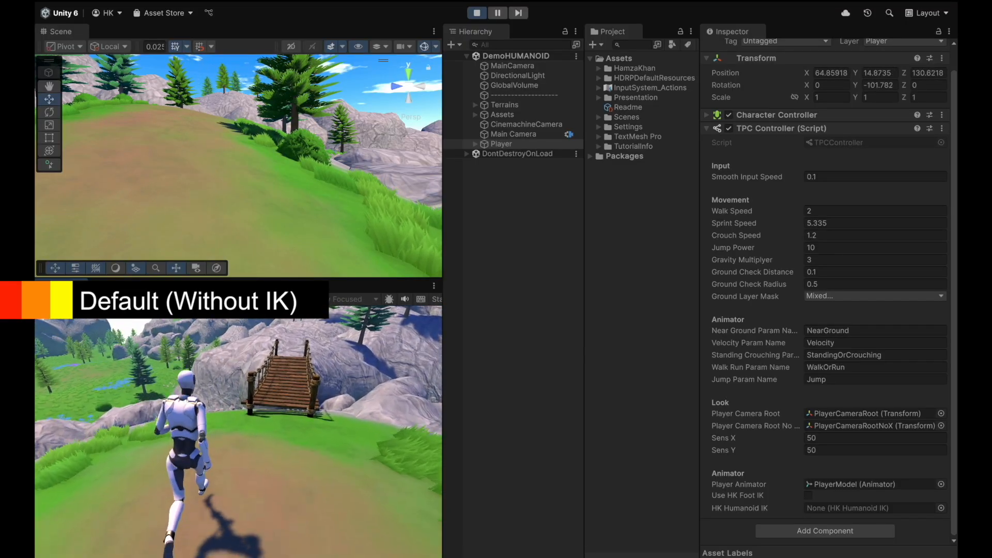
pyautogui.press('w')
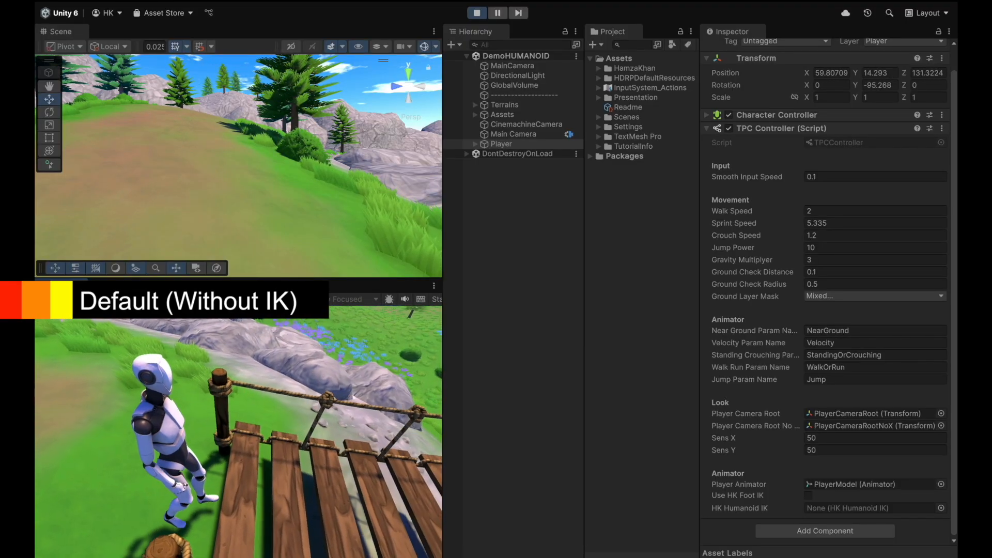
pyautogui.press('s')
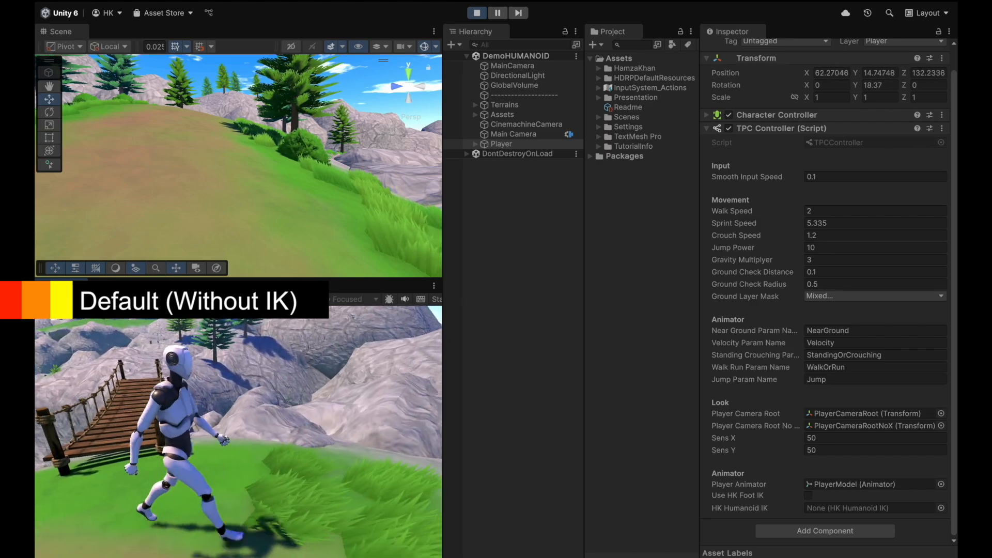
pyautogui.hotkey('ctrl', 'p')
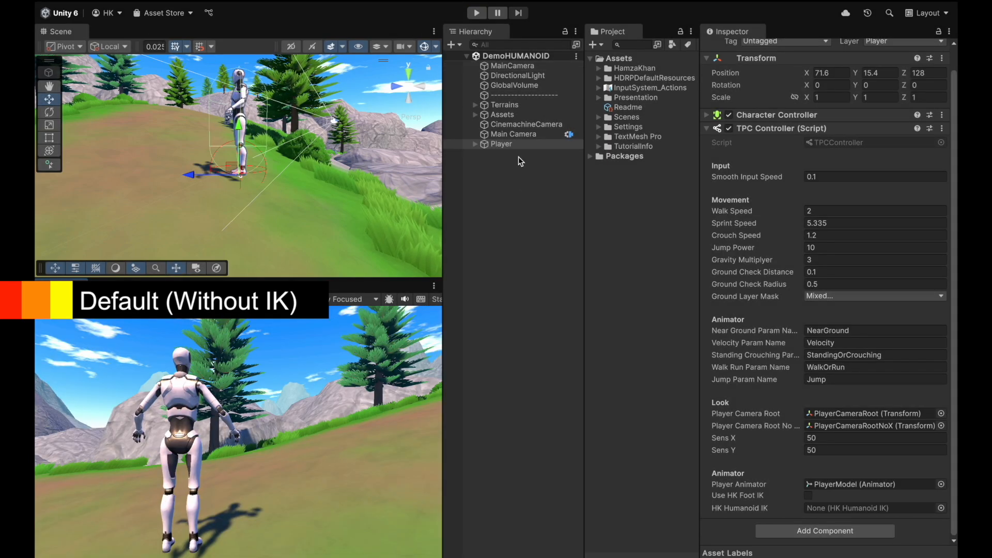
# Step: Enable IK Pass on the Base Layer of PlayerModel's PlayerAnimatorController and return to the scene view
pyautogui.click(476, 144)
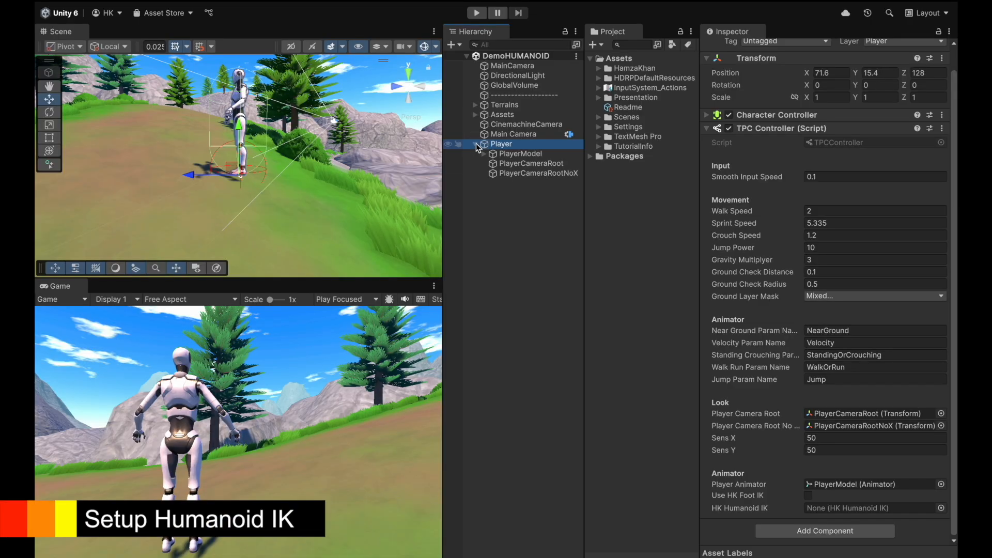
pyautogui.click(517, 155)
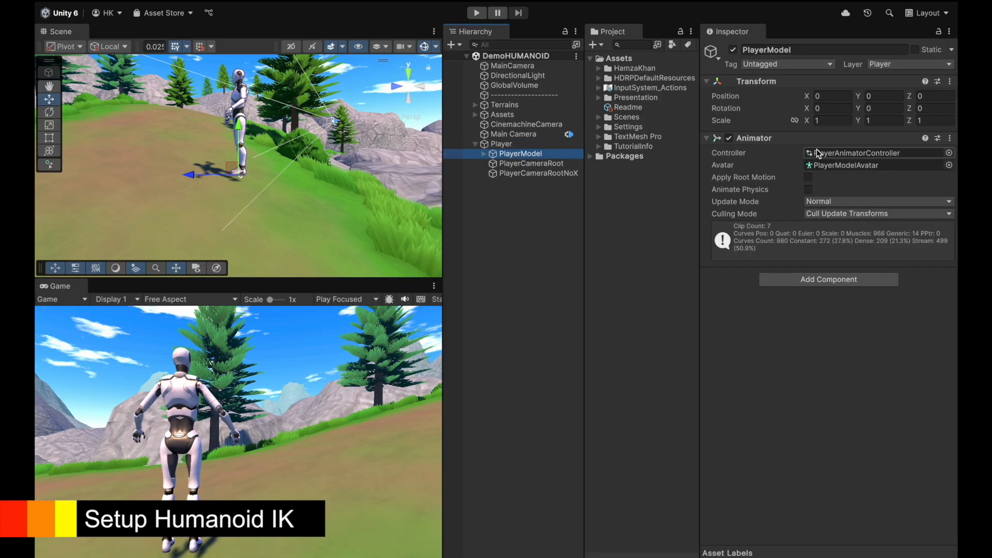
pyautogui.keyDown('alt'); pyautogui.moveTo(160, 173); pyautogui.dragTo(424, 173); pyautogui.keyUp('alt')
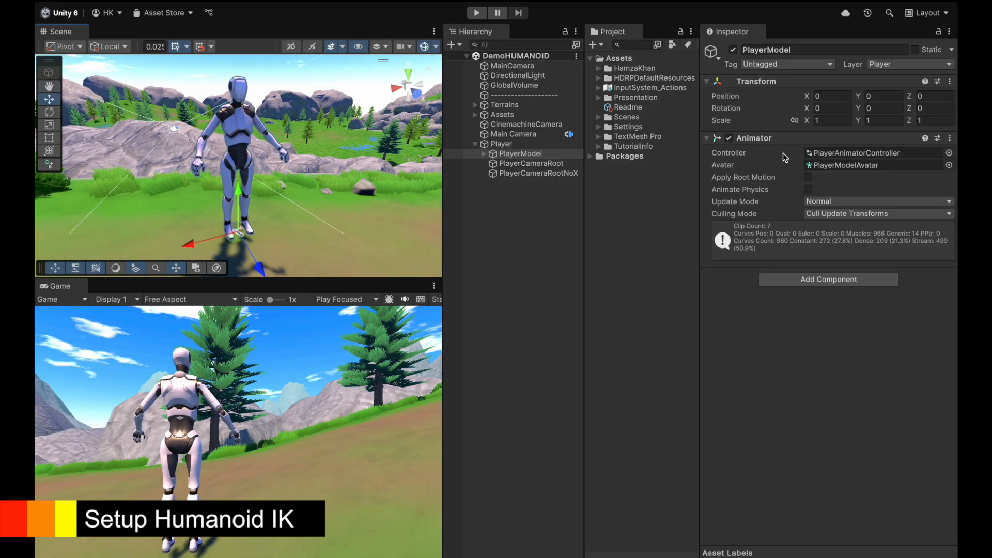
pyautogui.doubleClick(847, 154)
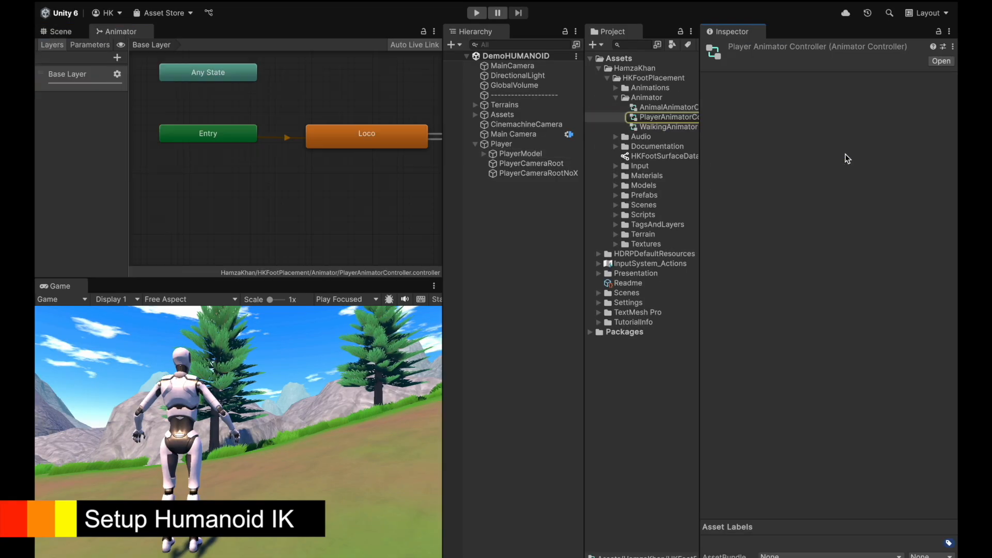
pyautogui.click(117, 74)
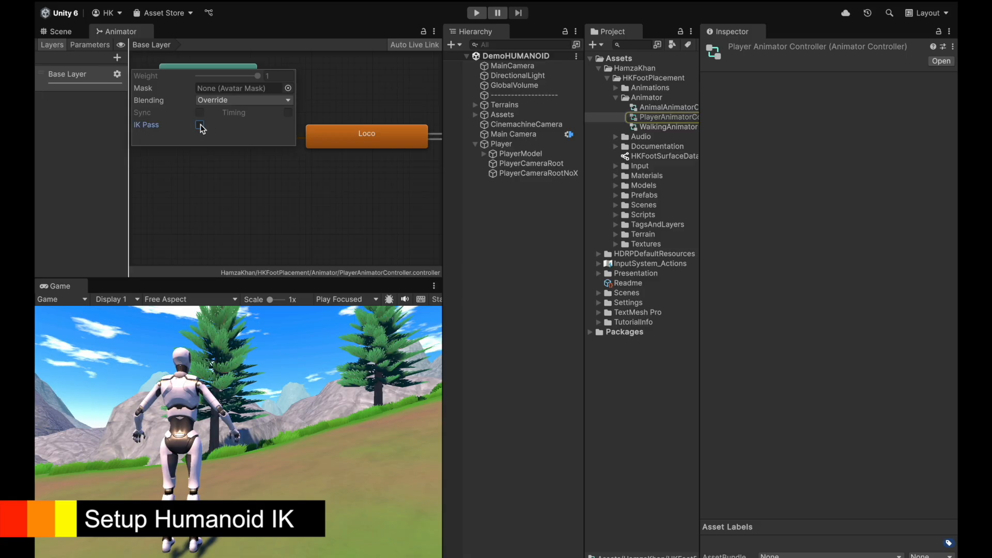
pyautogui.click(71, 32)
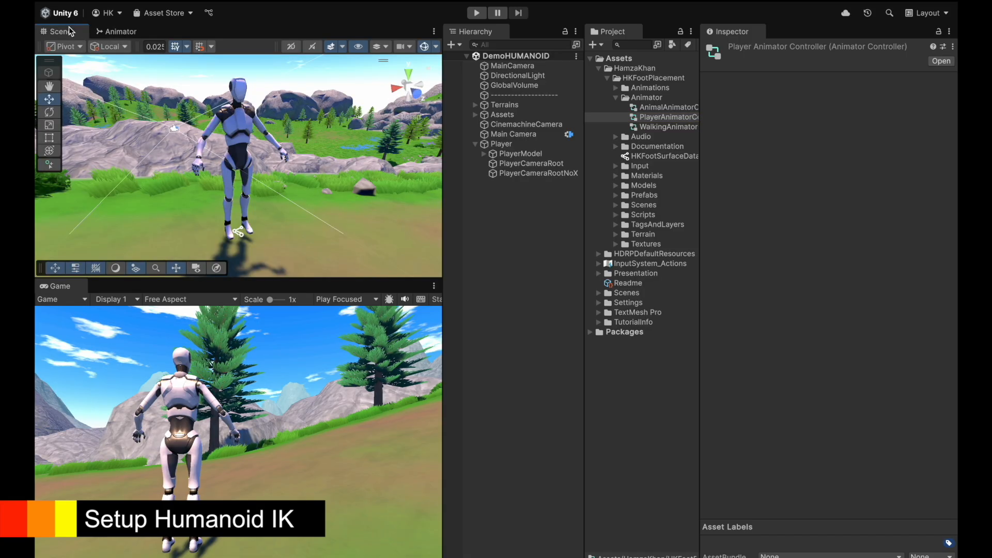
# Step: Select PlayerModel and expand the Scripts/FootIK folder in the project, widening the project area to show full script names
pyautogui.click(509, 154)
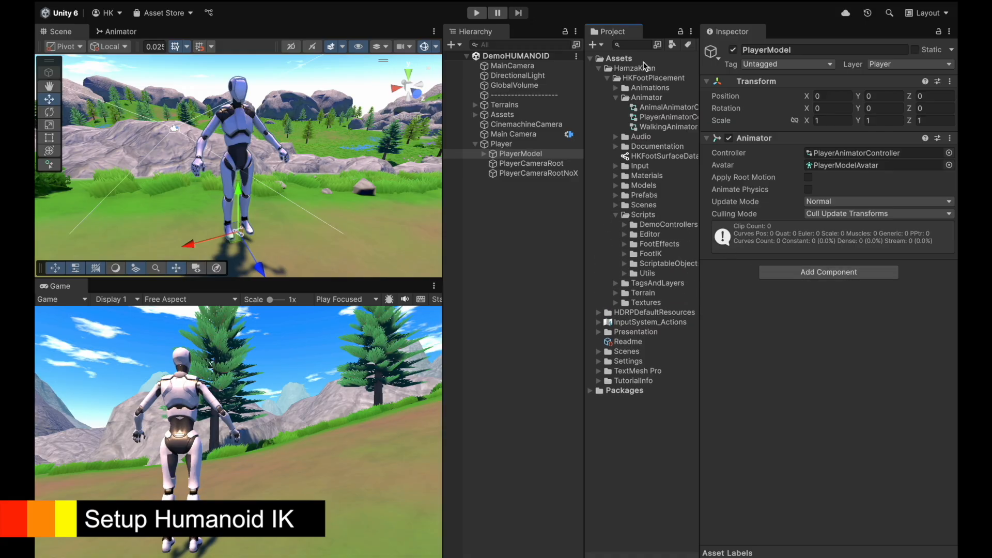
pyautogui.click(625, 254)
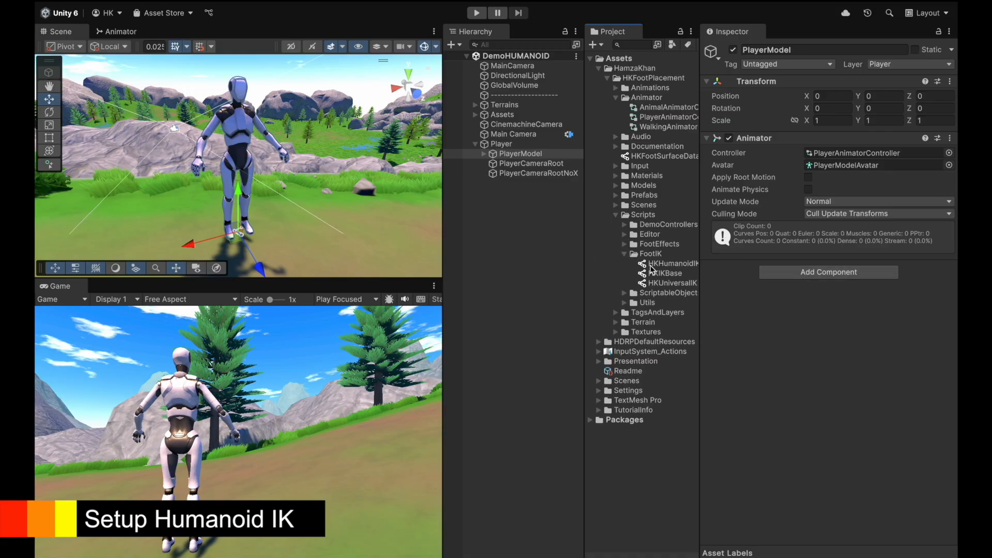
pyautogui.moveTo(586, 275); pyautogui.dragTo(544, 274)
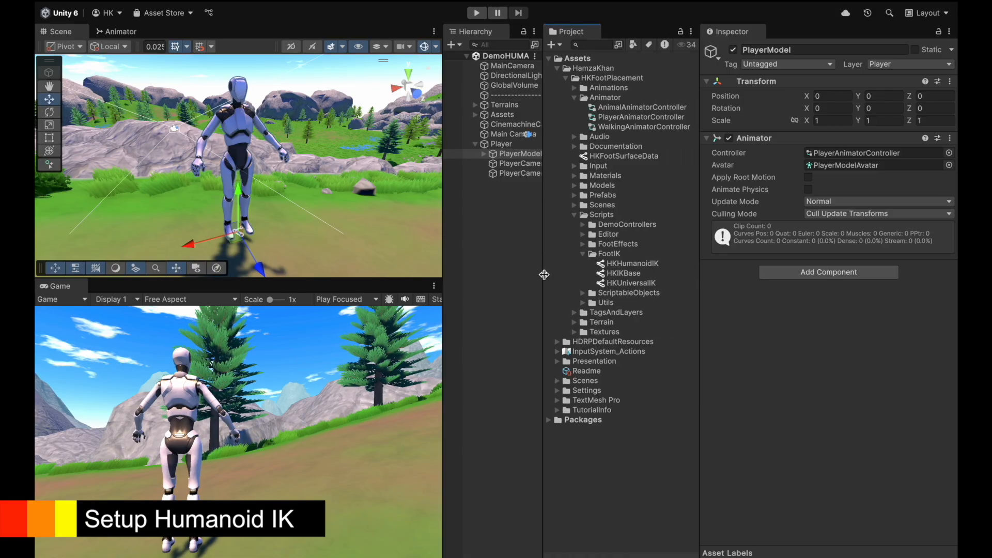
# Step: Look through the source code of the HKIKBase script and return to PlayerModel's components
pyautogui.click(634, 274)
pyautogui.scroll(-15, 803, 250)
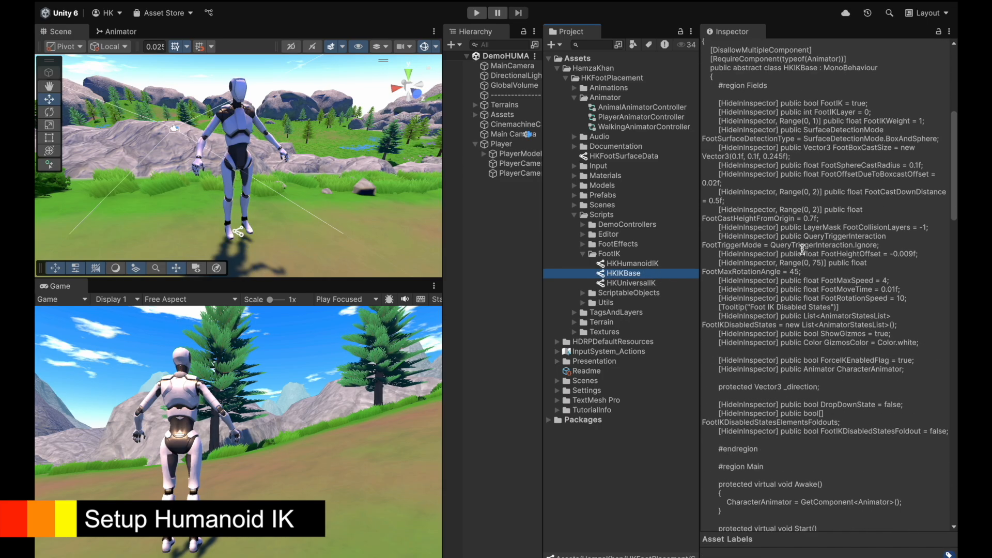
pyautogui.scroll(15, 802, 250)
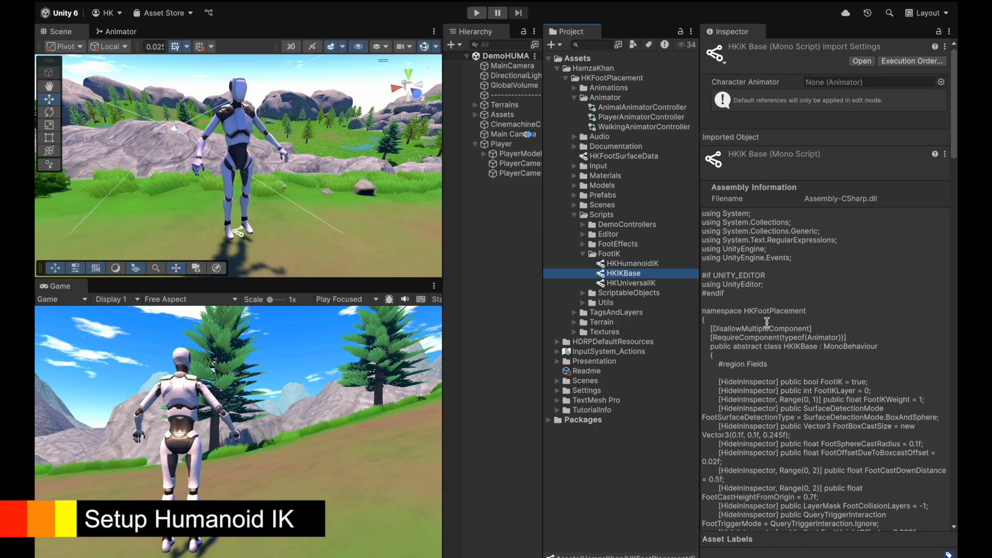
pyautogui.scroll(-15, 768, 321)
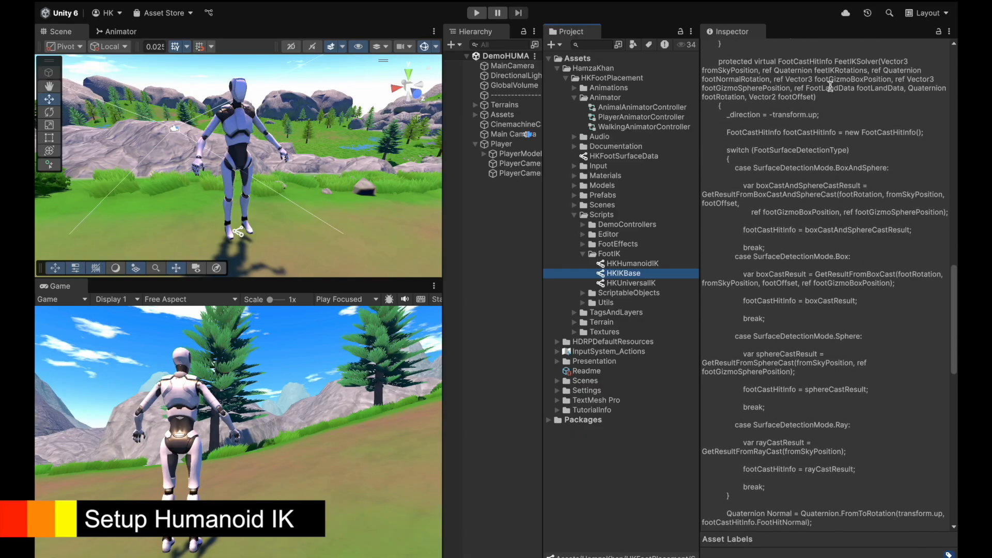
pyautogui.scroll(15, 833, 76)
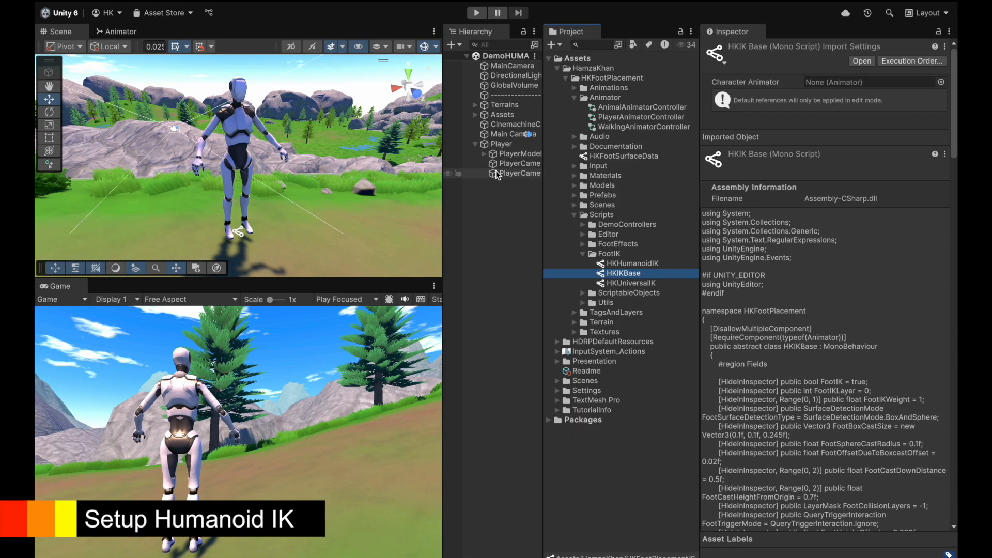
pyautogui.click(515, 154)
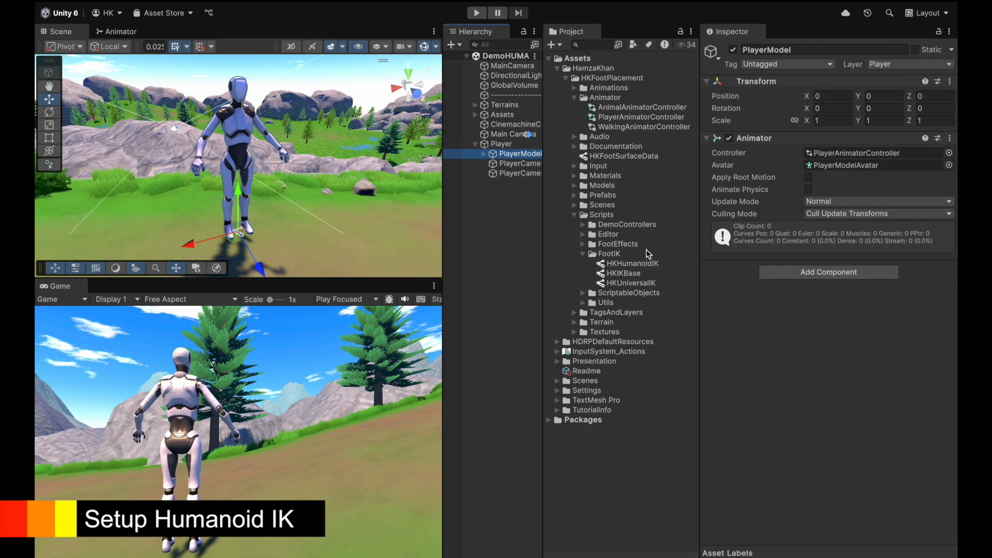
# Step: Look through the source code of the HKHumanoidIK script in the FootIK folder
pyautogui.click(641, 265)
pyautogui.scroll(-5, 827, 290)
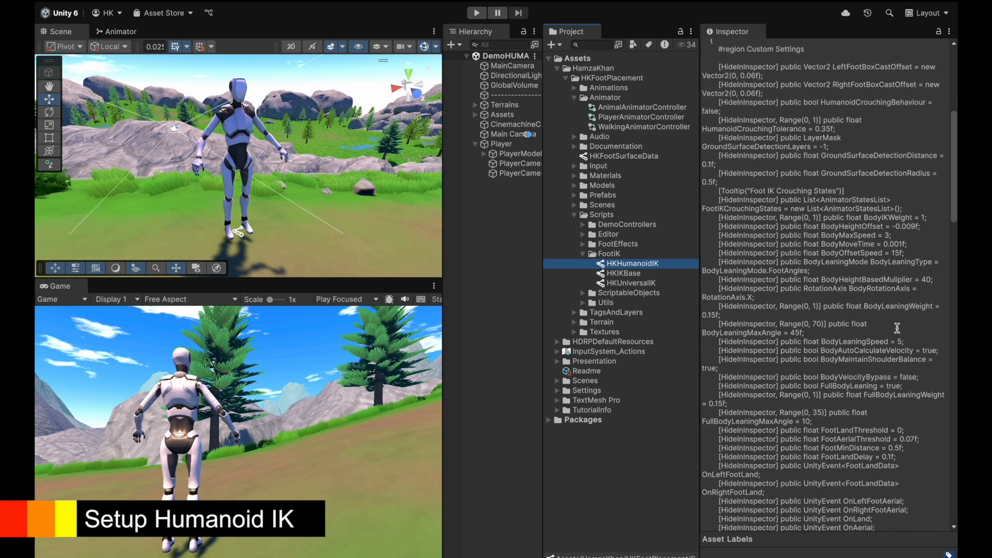
pyautogui.scroll(-9, 840, 274)
pyautogui.scroll(15, 840, 275)
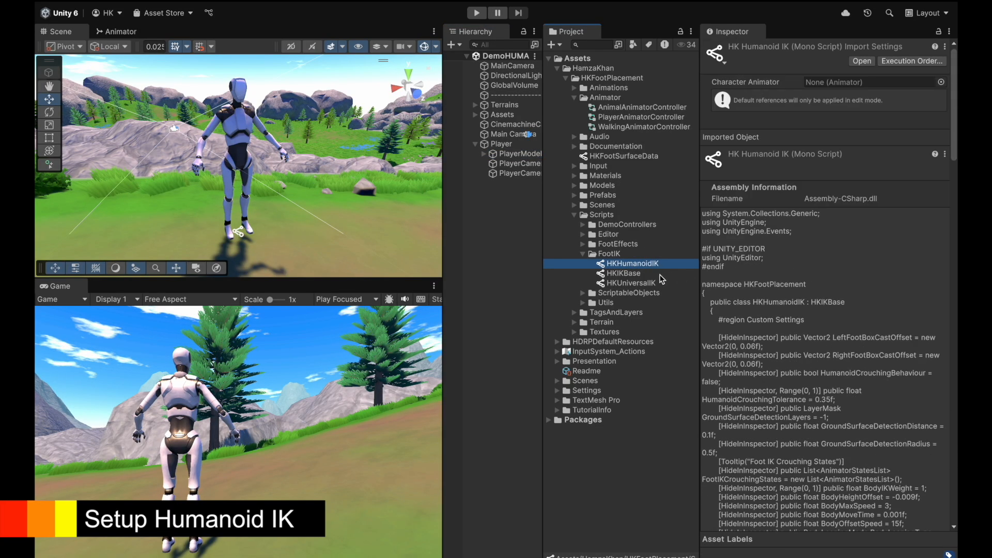
# Step: Look through the source code of the HKUniversalIK script, giving the hierarchy slightly more width
pyautogui.click(639, 286)
pyautogui.scroll(-9, 827, 289)
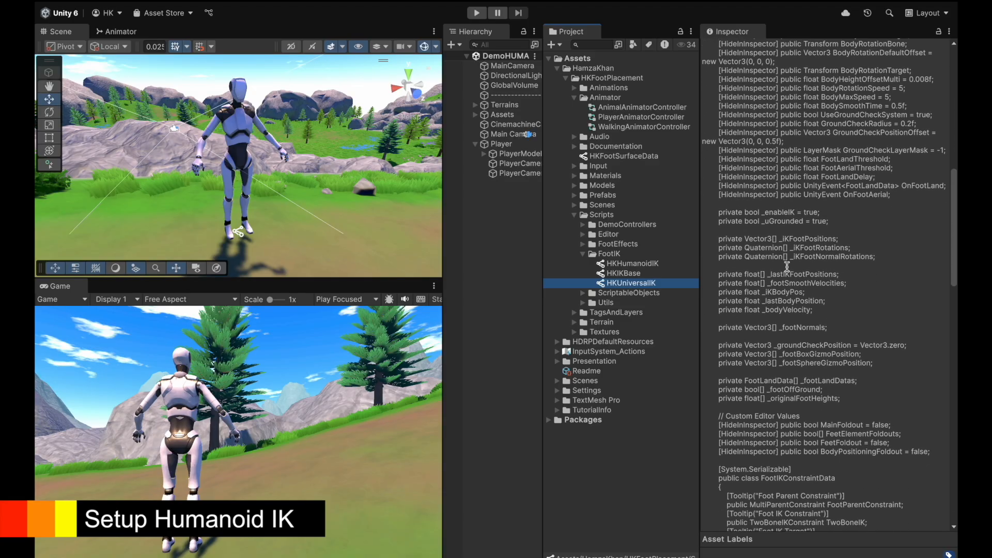
pyautogui.scroll(10, 778, 274)
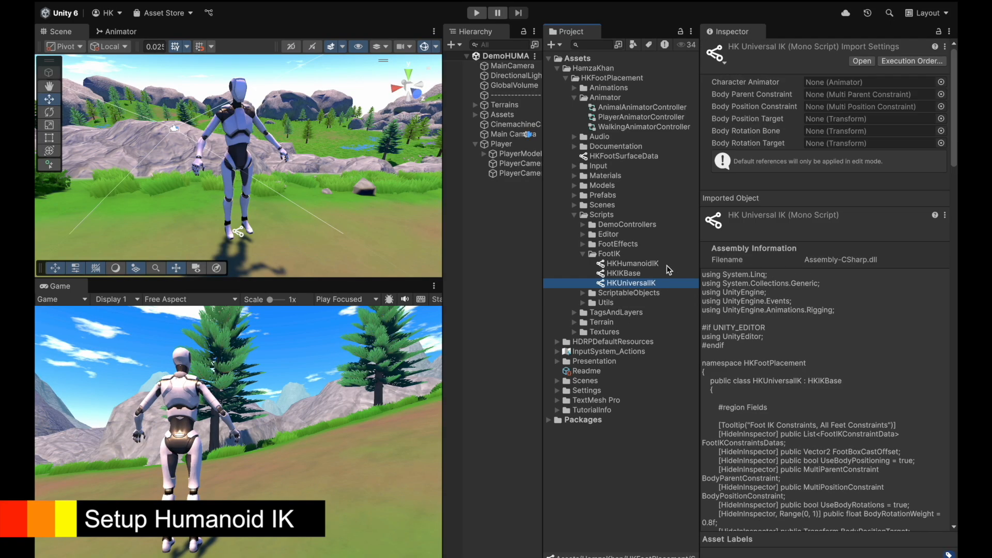
pyautogui.click(542, 264)
pyautogui.moveTo(541, 265)
pyautogui.mouseDown()
pyautogui.moveTo(581, 261)
pyautogui.moveTo(560, 265)
pyautogui.mouseUp()
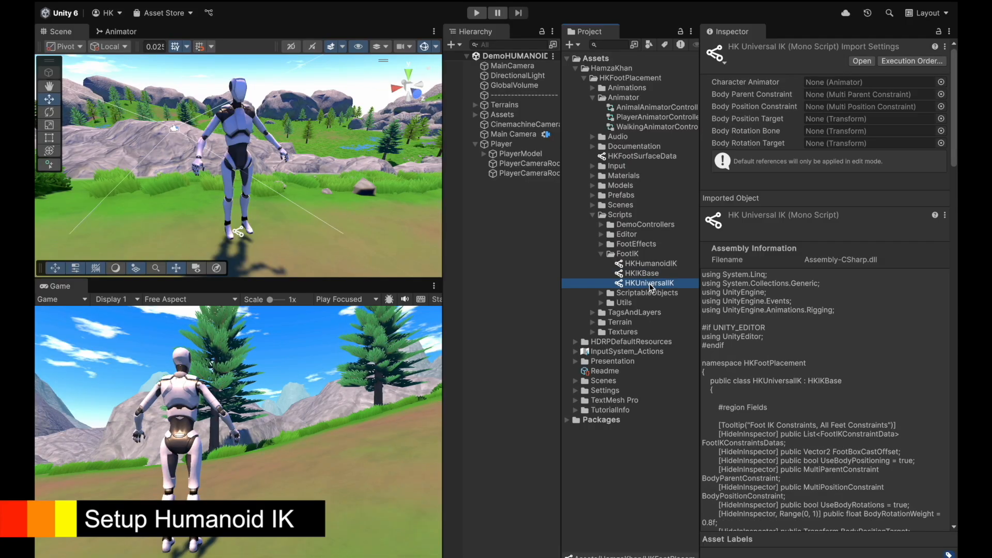
pyautogui.scroll(-10, 750, 330)
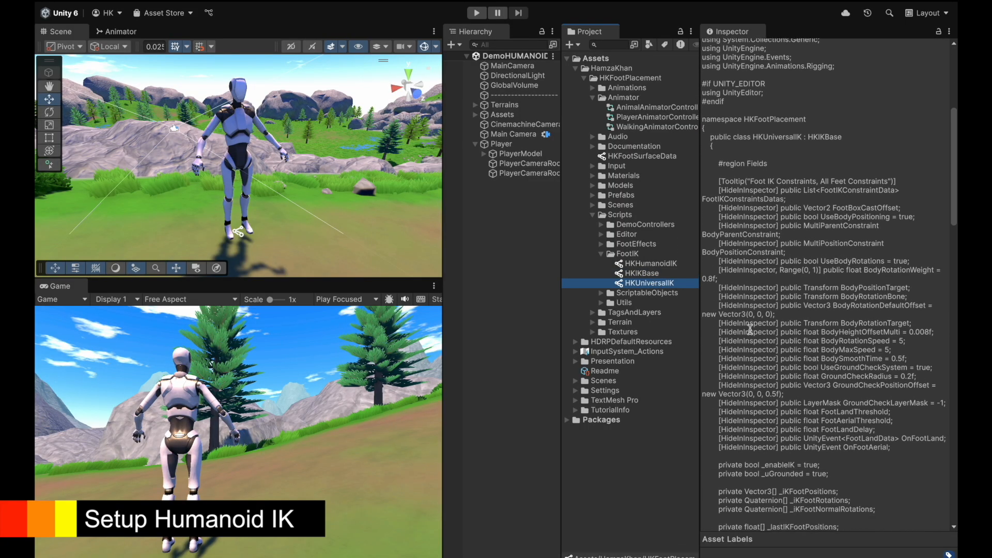
pyautogui.scroll(2, 750, 329)
# Step: Attach the HKHumanoidIK script to PlayerModel and expand its Humanoid IK Settings
pyautogui.click(515, 154)
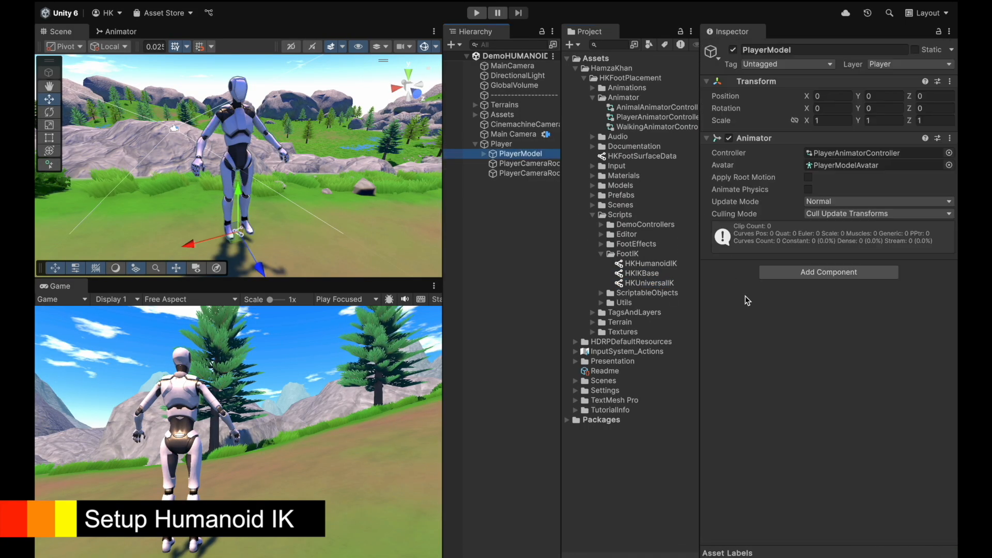
pyautogui.moveTo(650, 267); pyautogui.dragTo(758, 332)
pyautogui.click(723, 295)
pyautogui.click(722, 295)
pyautogui.click(723, 305)
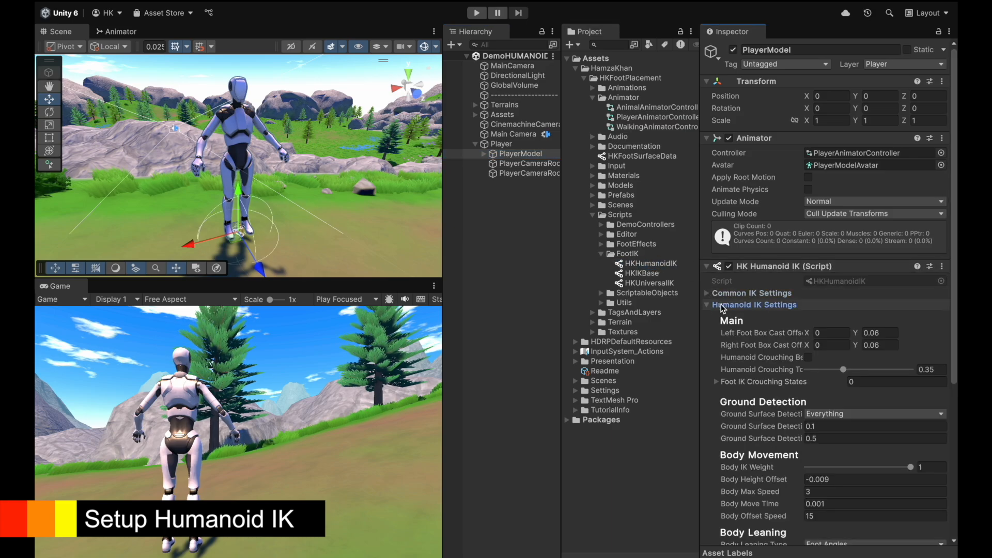
# Step: Examine the Common IK Settings and Humanoid IK Settings of PlayerModel's HK Humanoid IK script
pyautogui.scroll(-5, 724, 307)
pyautogui.scroll(5, 723, 308)
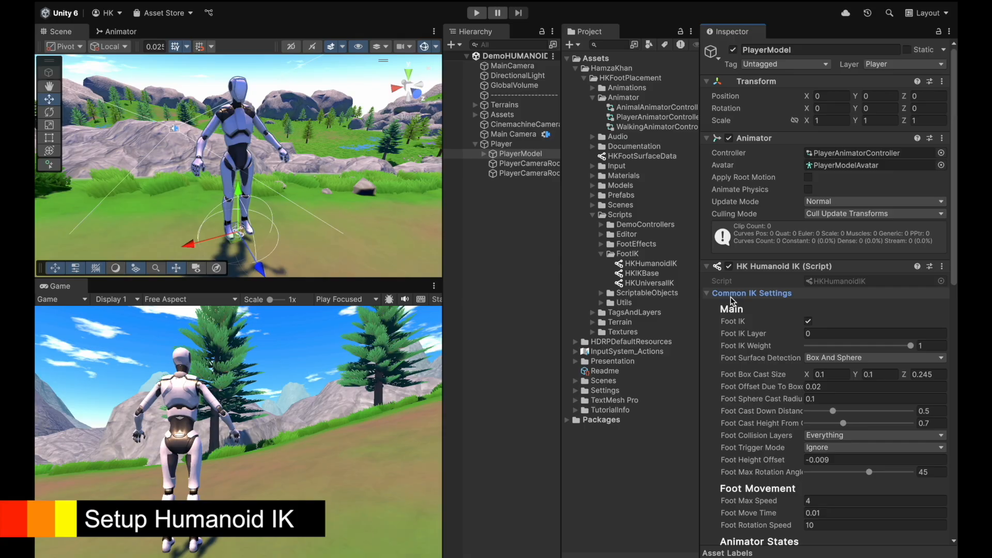
pyautogui.scroll(-5, 736, 308)
pyautogui.scroll(1, 777, 324)
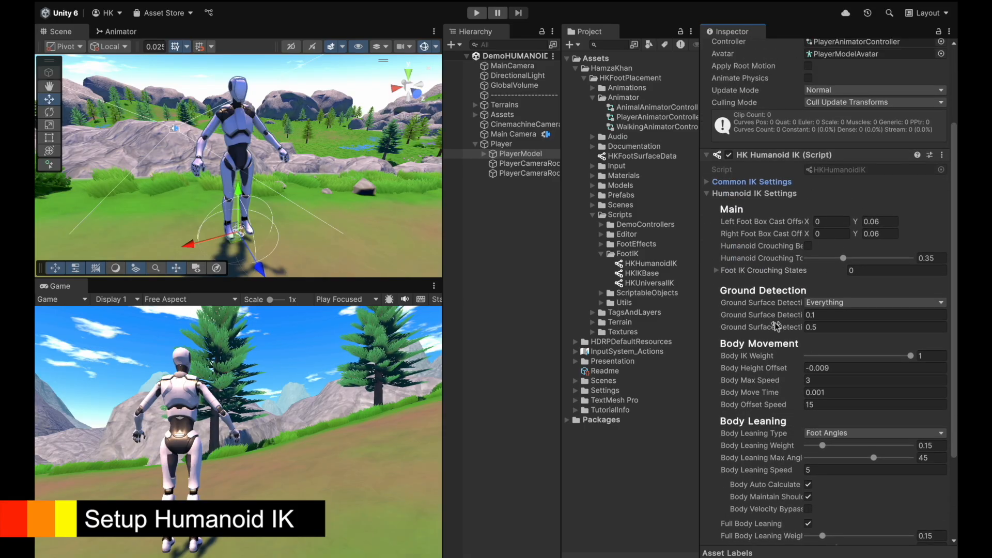
pyautogui.scroll(-5, 832, 307)
pyautogui.scroll(5, 833, 307)
pyautogui.click(739, 289)
pyautogui.scroll(-4, 826, 383)
pyautogui.scroll(6, 861, 178)
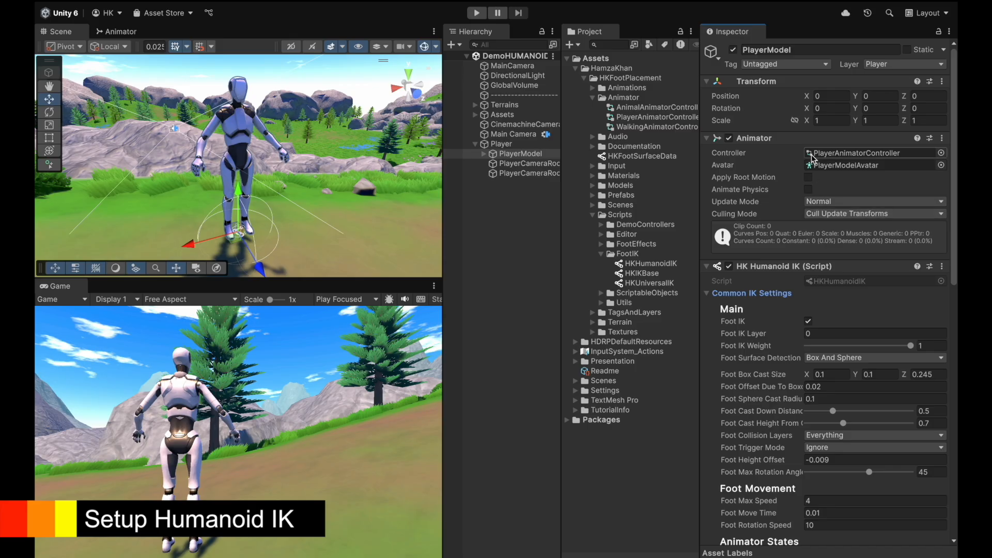
pyautogui.scroll(-15, 783, 402)
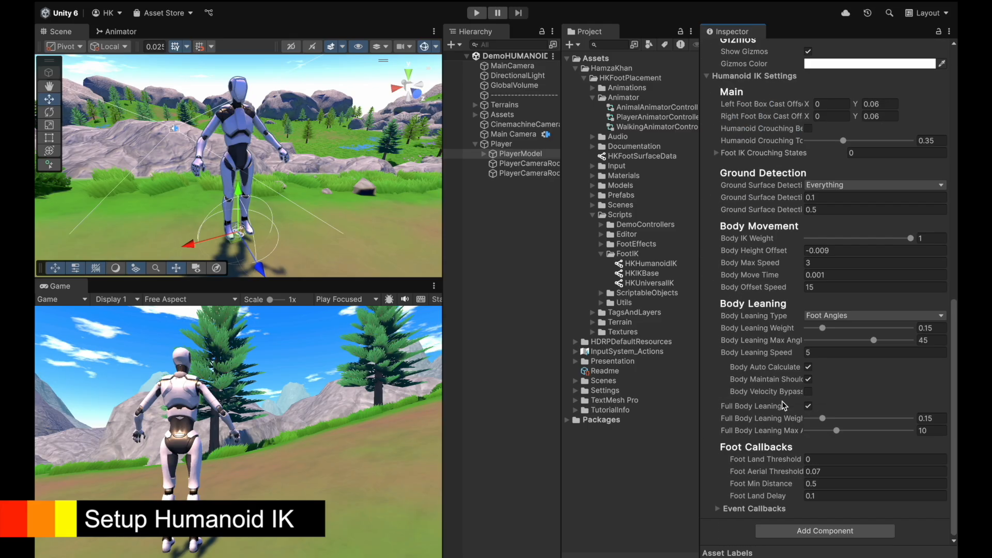
# Step: Check the foot landing and aerial Event Callbacks, and collapse the script's settings groups again
pyautogui.click(723, 509)
pyautogui.scroll(-10, 806, 286)
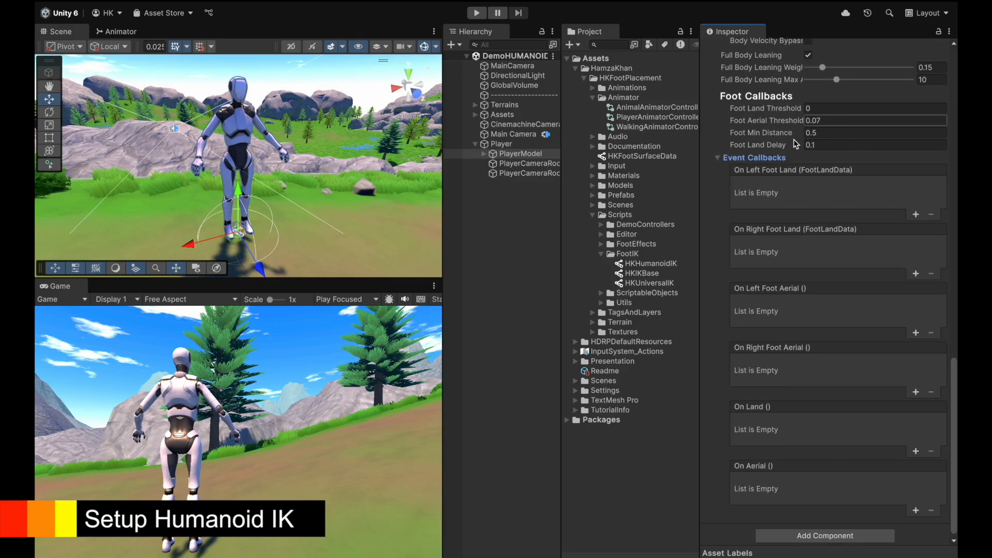
pyautogui.click(722, 159)
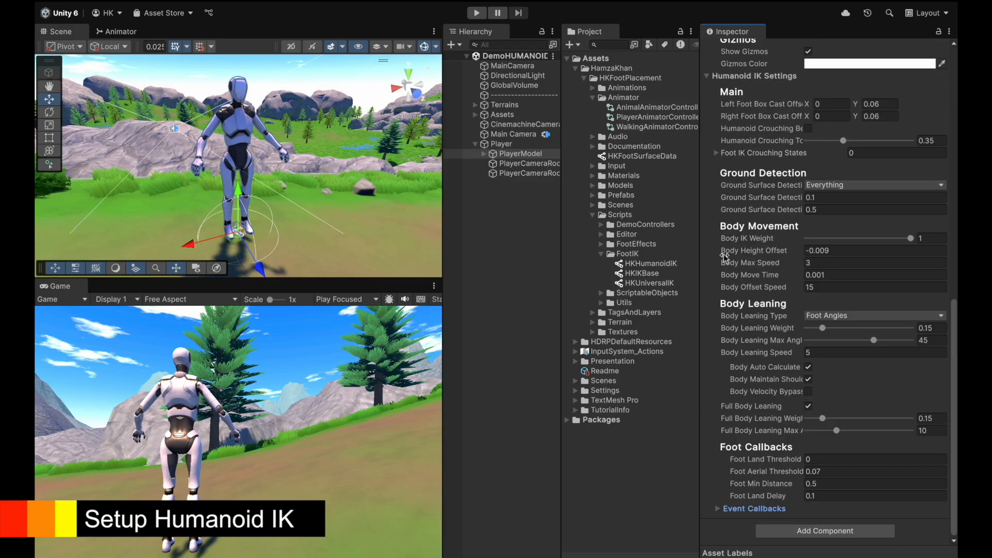
pyautogui.scroll(14, 723, 253)
pyautogui.click(738, 243)
pyautogui.click(735, 252)
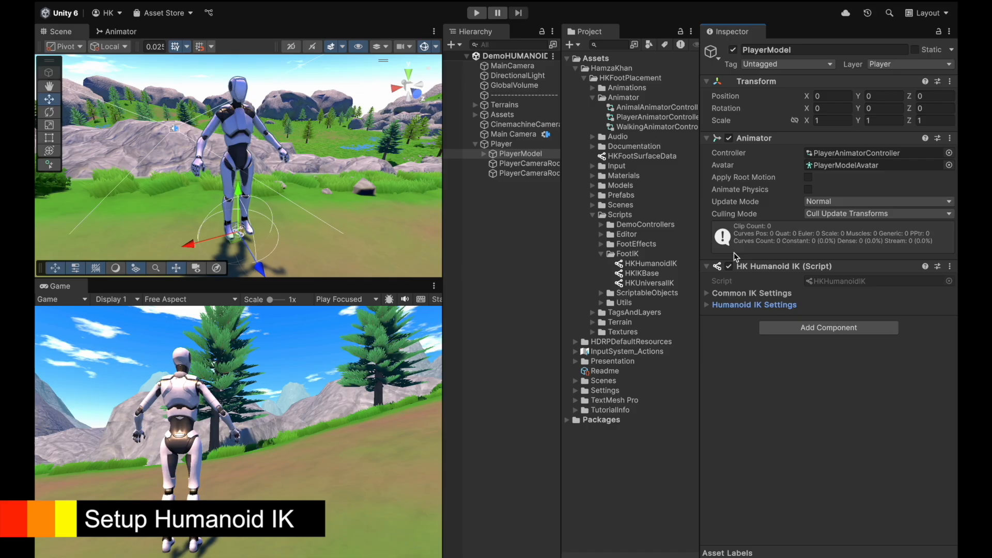
# Step: Enter Play mode and run the character over to the rocks beside the wooden bridge
pyautogui.click(485, 16)
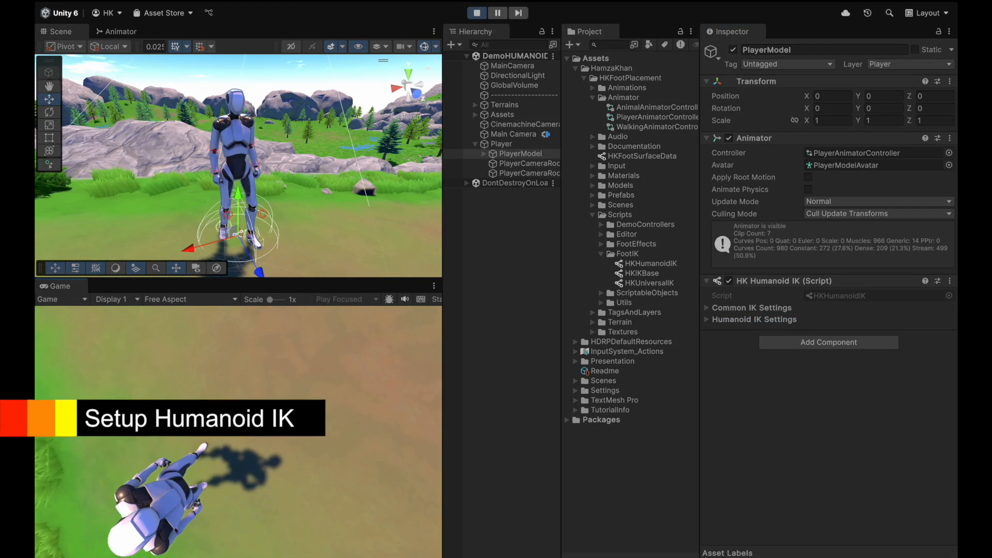
pyautogui.press('a')
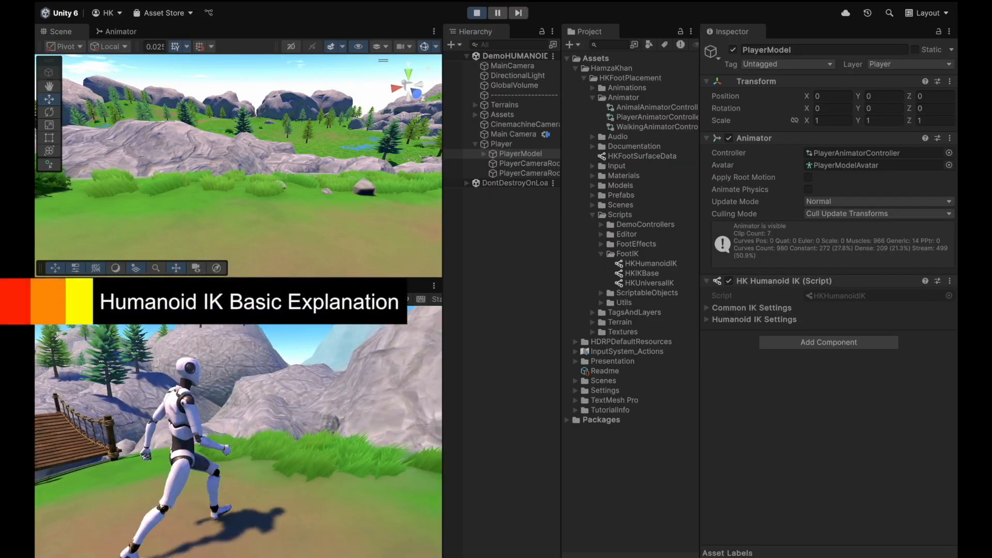
pyautogui.hotkey('shift', 'd')
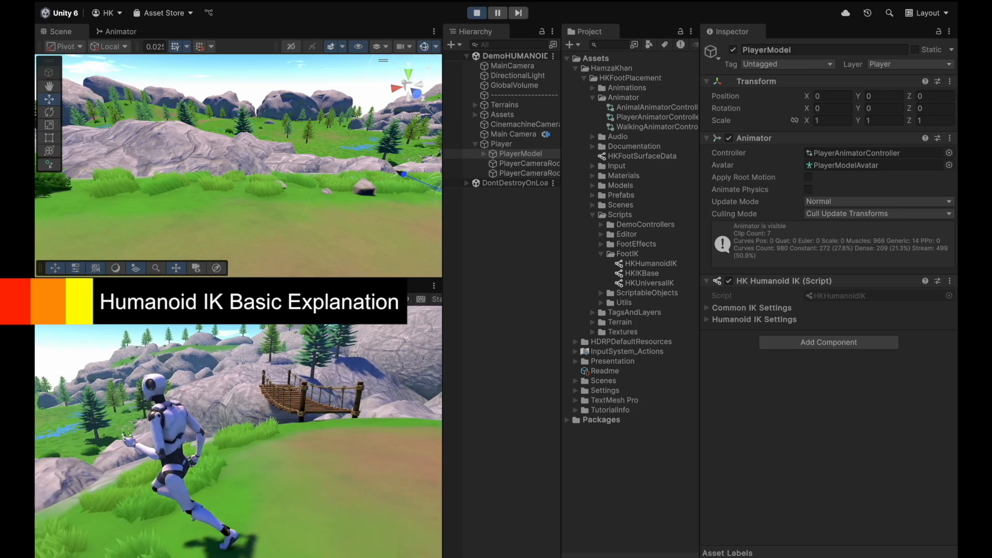
pyautogui.press('w')
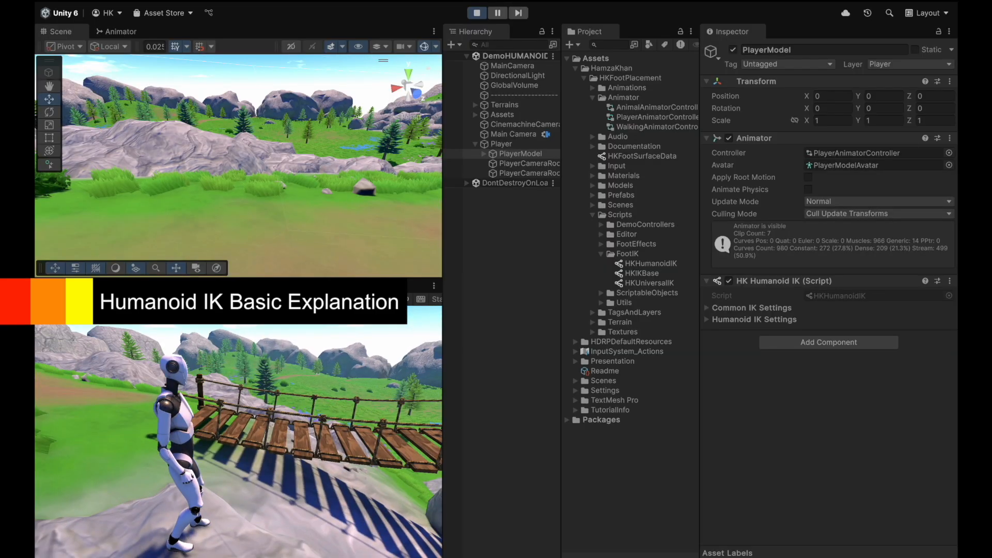
# Step: Set Foot Surface Detection to Ray in Common IK Settings and walk the character over the rocks to test it
pyautogui.click(784, 308)
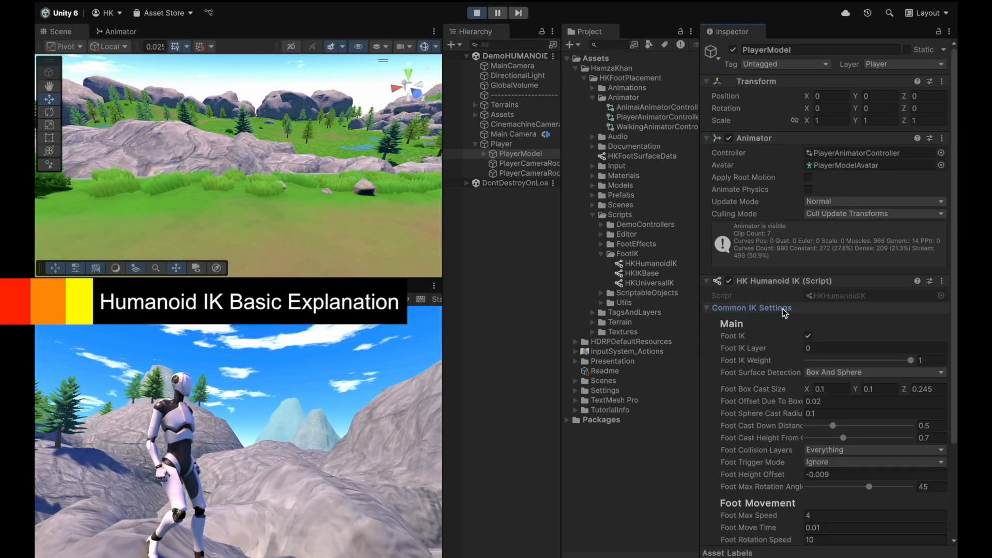
pyautogui.scroll(-3, 820, 381)
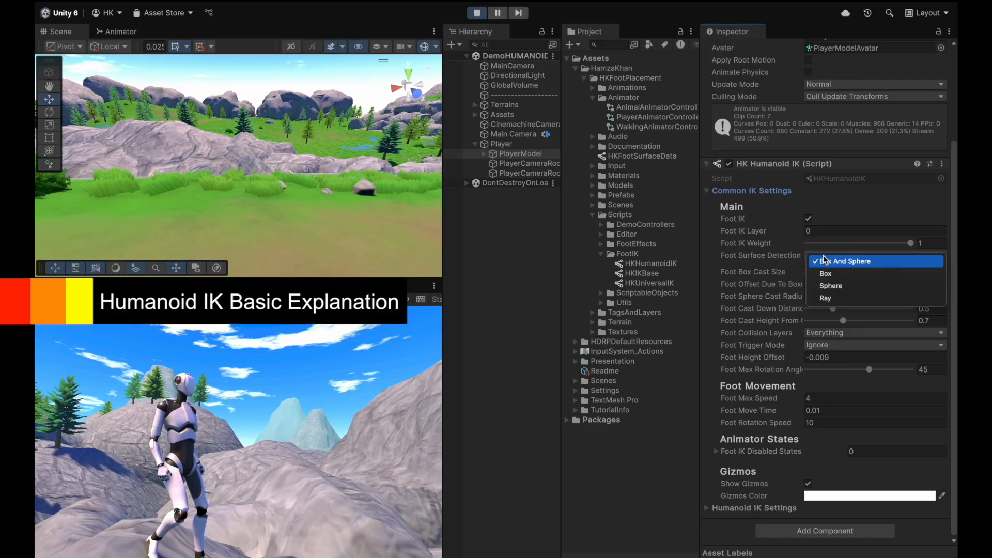
pyautogui.click(314, 437)
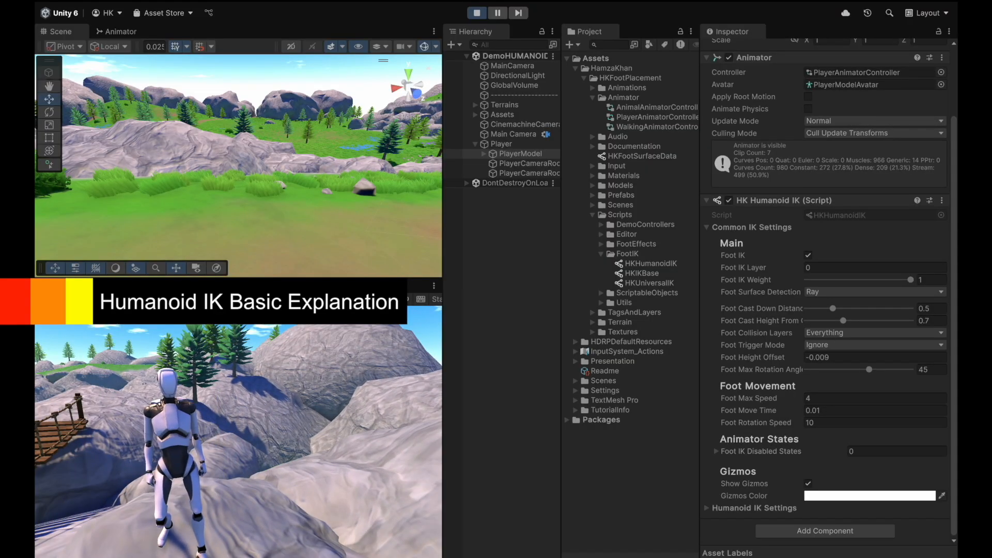
pyautogui.press('w')
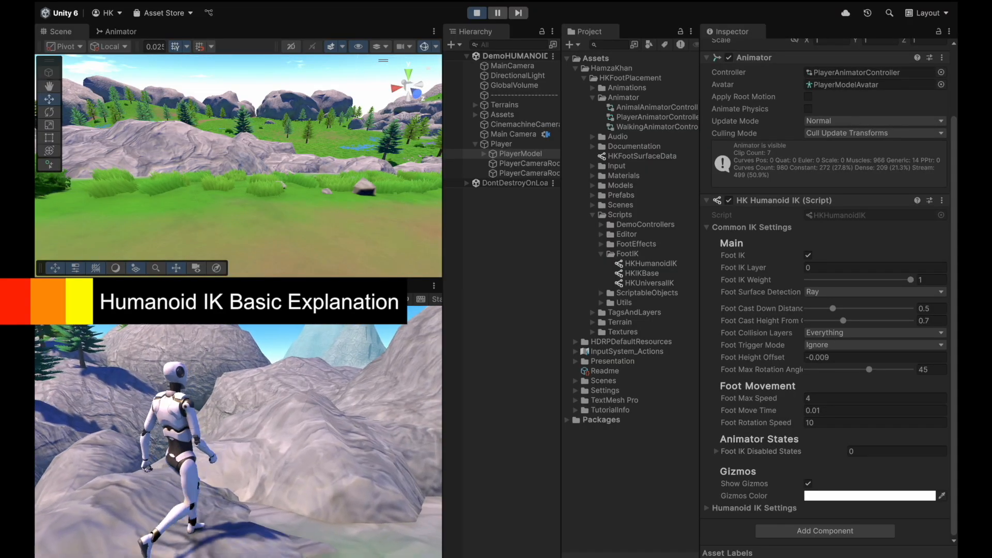
pyautogui.press('w')
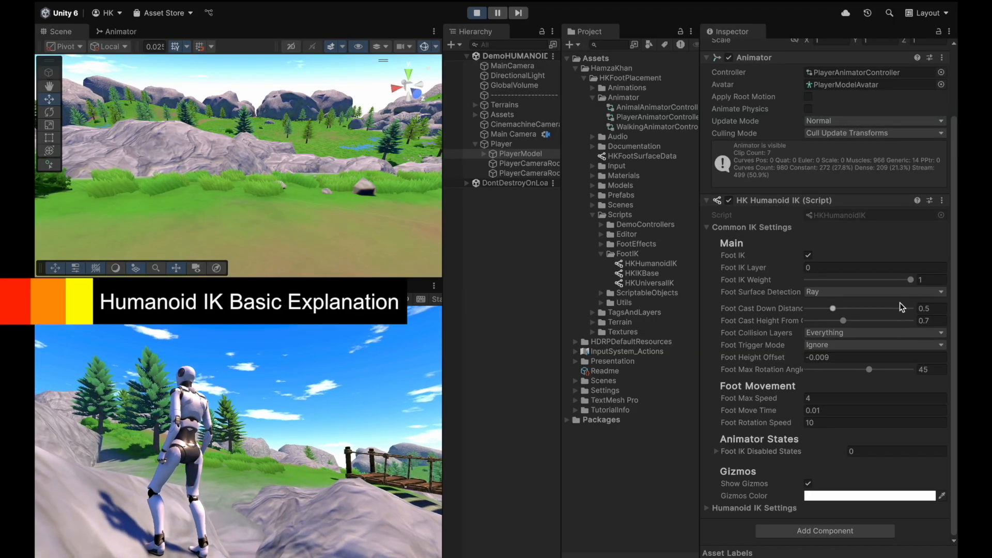
# Step: Try Sphere as the Foot Surface Detection and switch it back to Box And Sphere
pyautogui.click(877, 293)
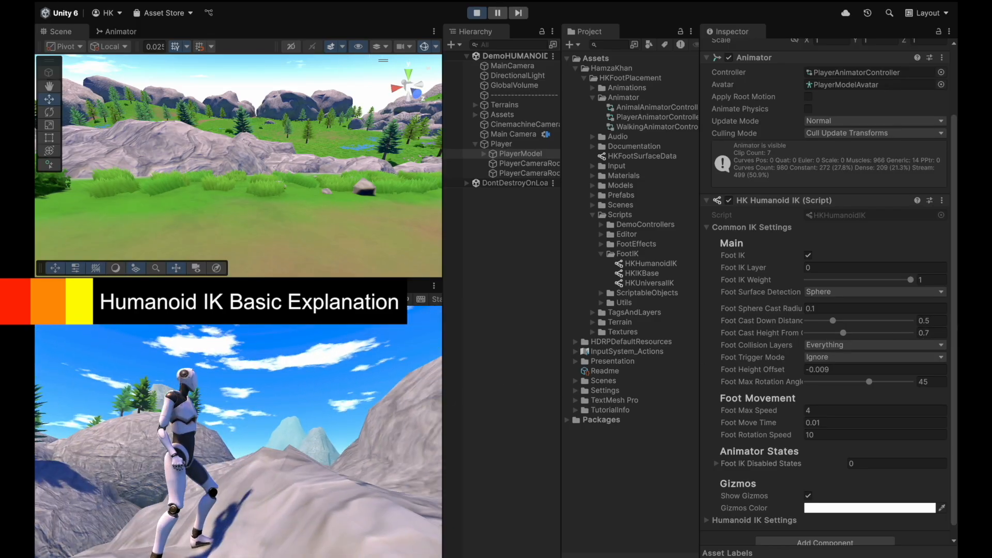
pyautogui.click(945, 292)
pyautogui.click(302, 424)
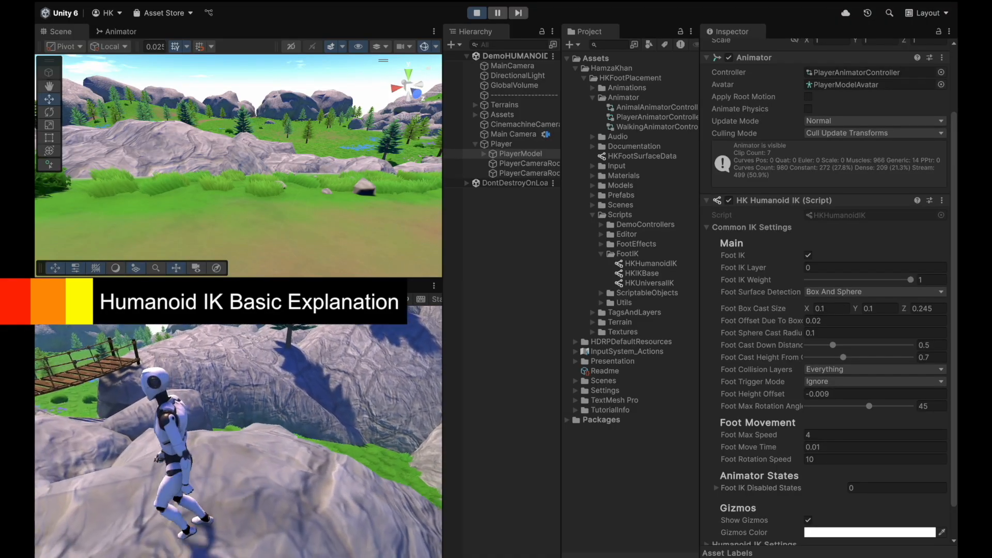
# Step: Walk the character along the dirt path with Box And Sphere detection and exit Play mode
pyautogui.press('w')
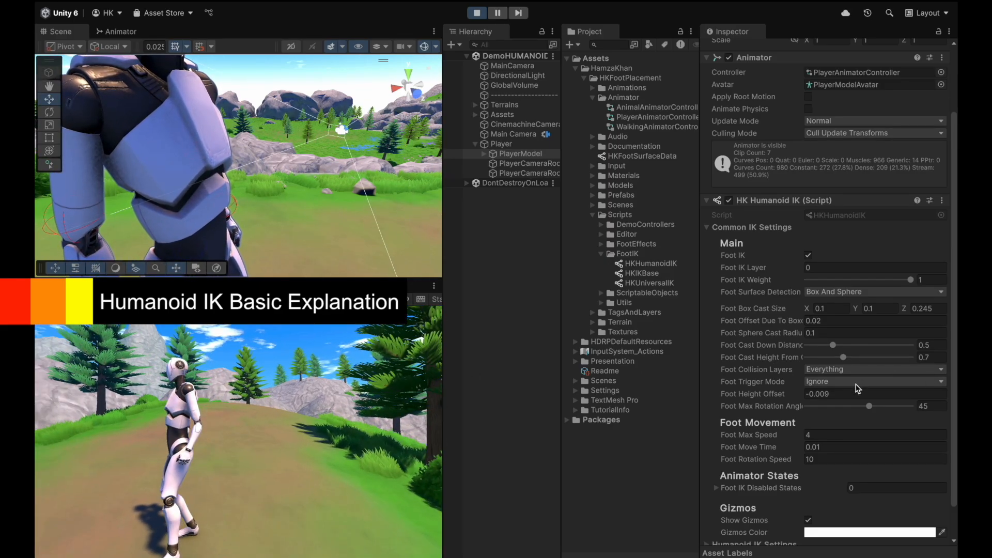
pyautogui.scroll(-2, 858, 351)
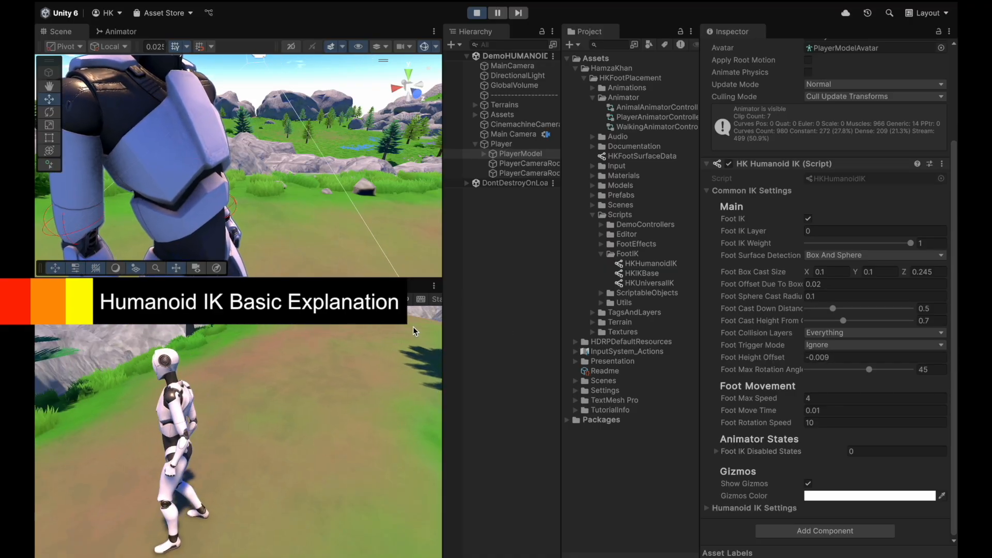
pyautogui.hotkey('ctrl', 'p')
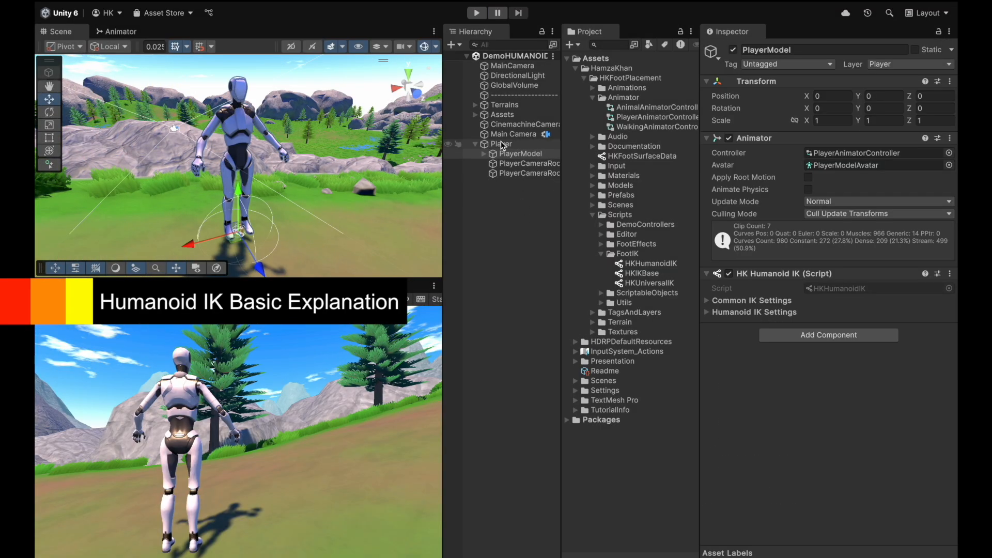
# Step: On Player's TPC Controller, enable Use HK Foot IK and assign PlayerModel as the HK Humanoid IK reference
pyautogui.click(501, 144)
pyautogui.scroll(-1, 809, 343)
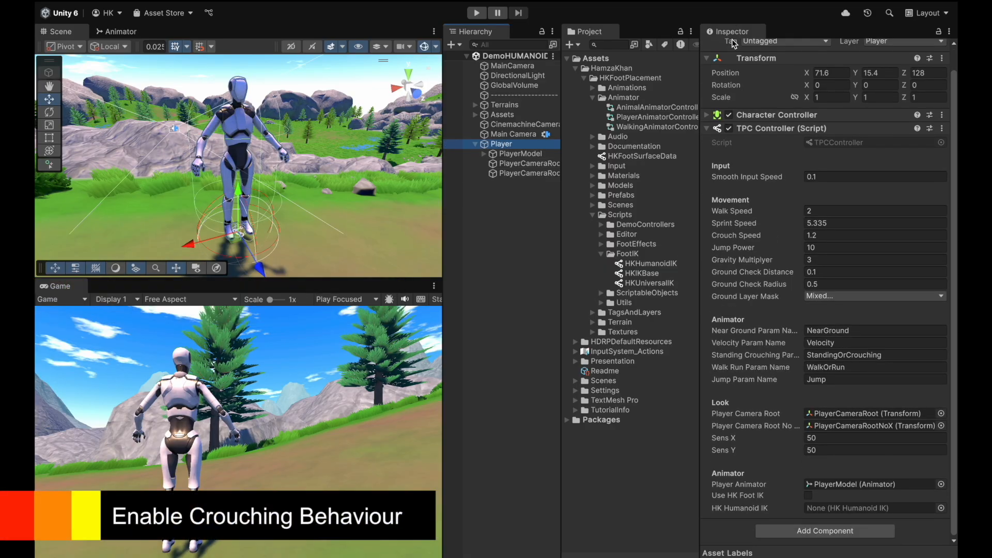
pyautogui.scroll(1, 756, 151)
pyautogui.scroll(-1, 800, 465)
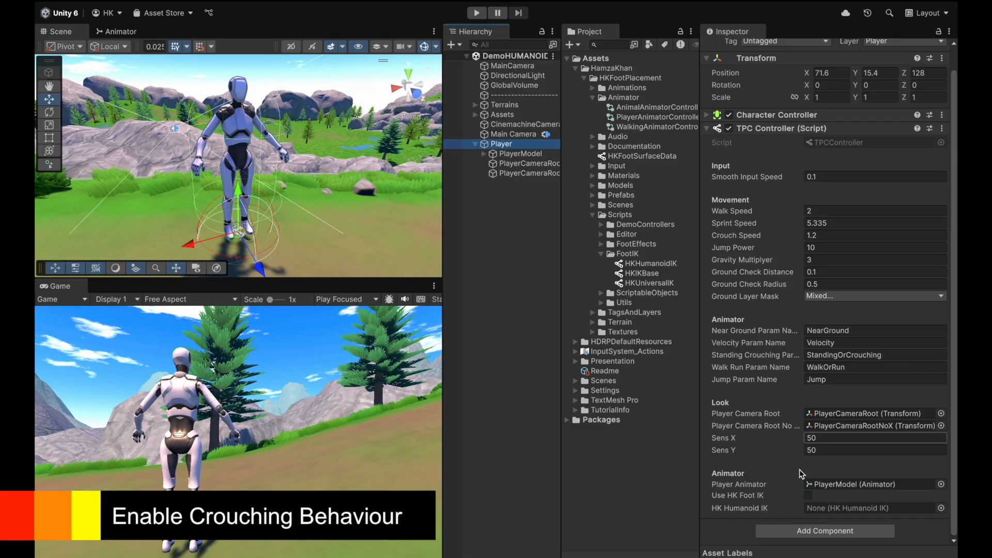
pyautogui.click(809, 497)
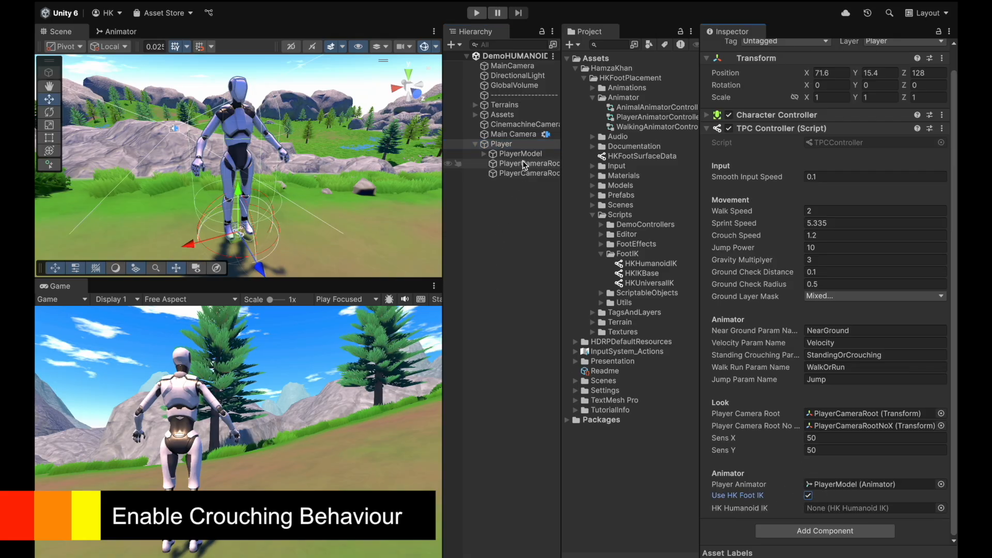
pyautogui.moveTo(523, 154); pyautogui.dragTo(829, 507)
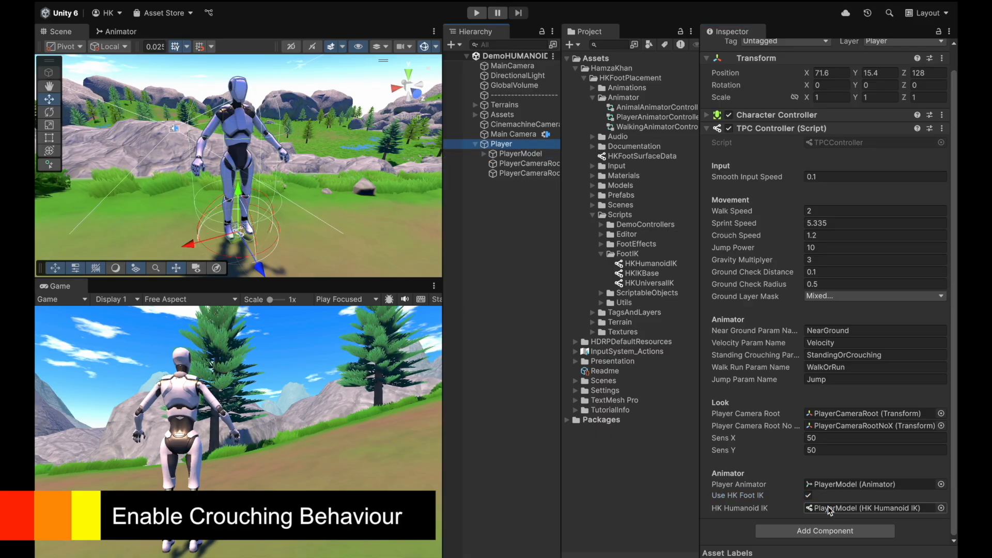
pyautogui.click(739, 496)
pyautogui.click(740, 497)
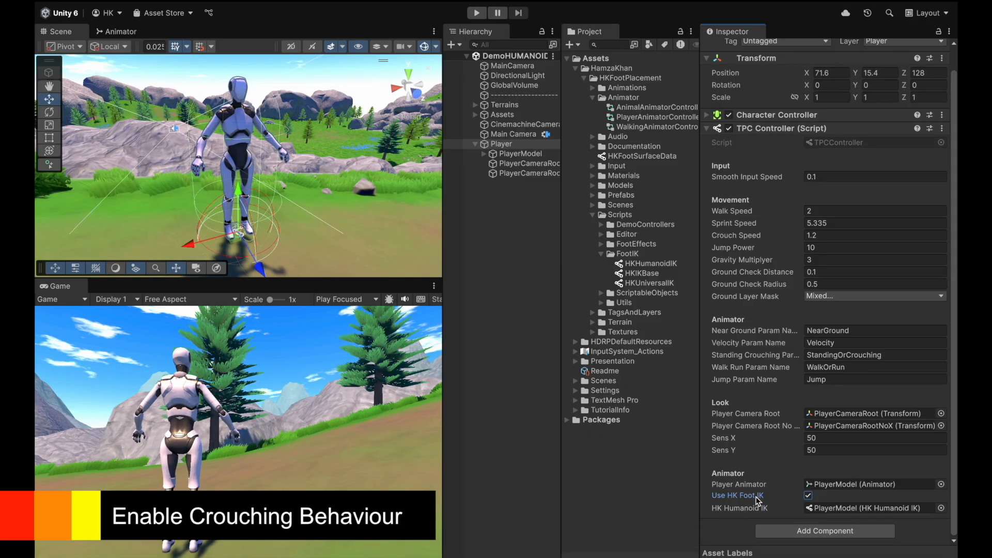
# Step: Create an empty game object named 3.0.2 at the root of the scene
pyautogui.rightClick(522, 266)
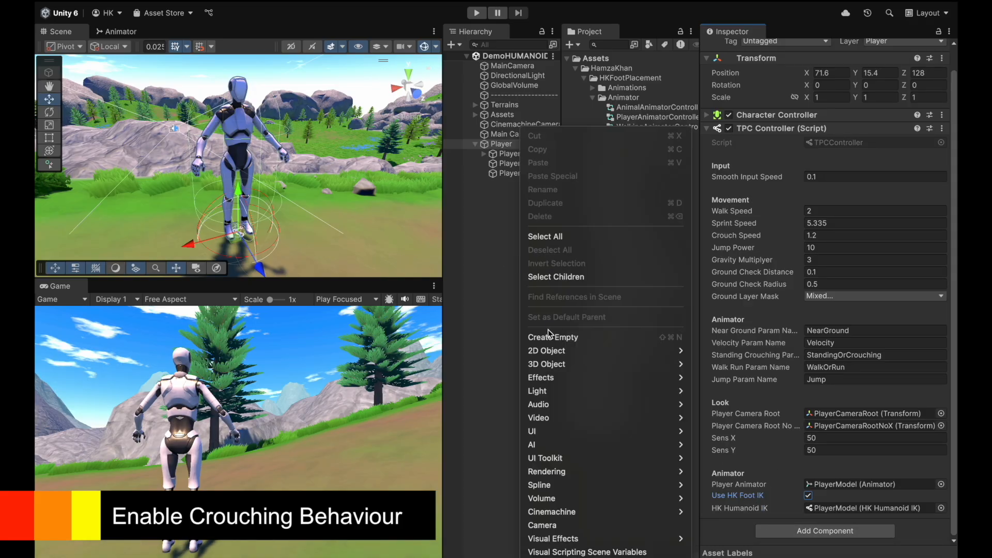
pyautogui.click(543, 336)
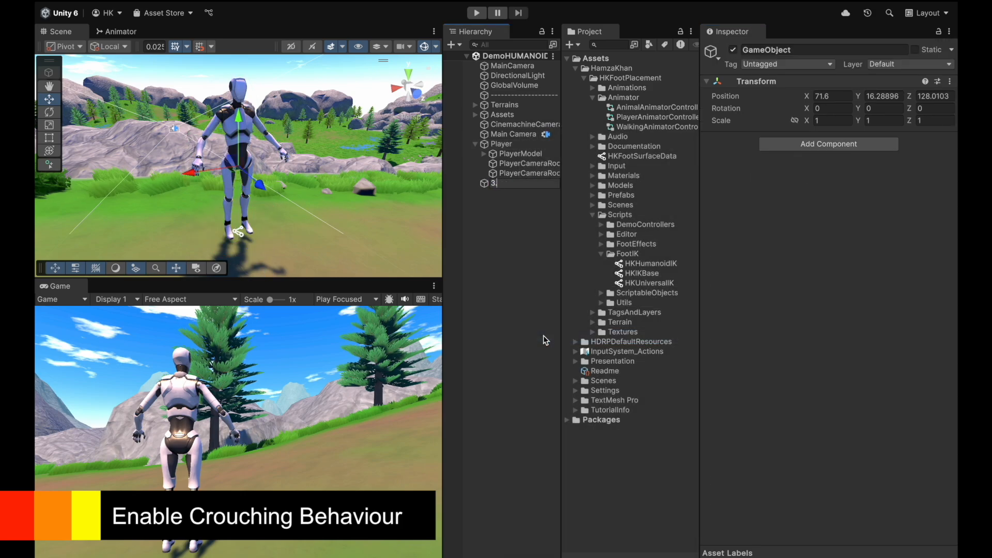
pyautogui.press('Return')
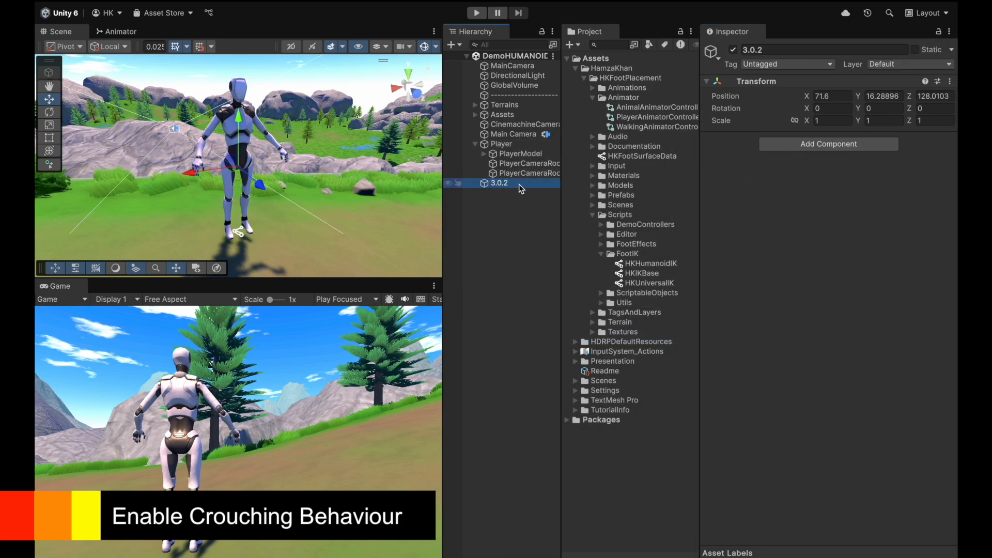
# Step: Check the Use HK Foot IK option and HK Humanoid IK reference on Player's TPC Controller
pyautogui.click(516, 145)
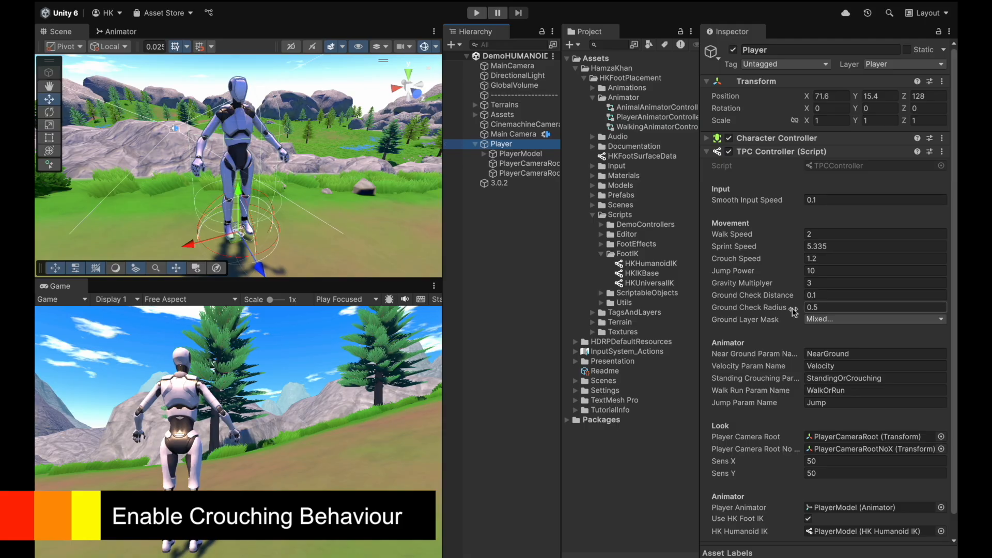
pyautogui.scroll(-1, 862, 314)
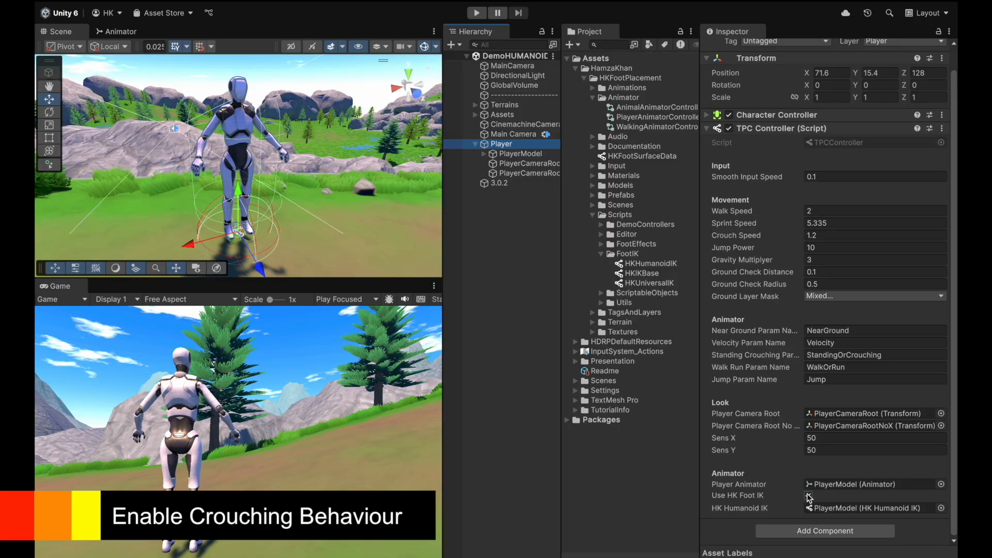
pyautogui.click(827, 508)
# Step: Expand the Humanoid IK Settings on PlayerModel and widen the Inspector so the full setting names are readable
pyautogui.click(519, 154)
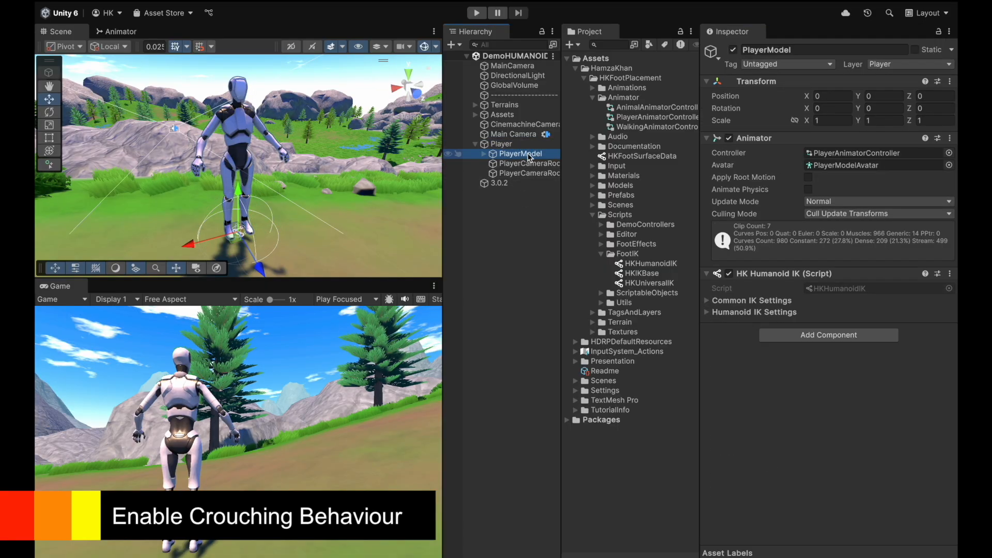
pyautogui.click(757, 302)
pyautogui.scroll(-3, 759, 308)
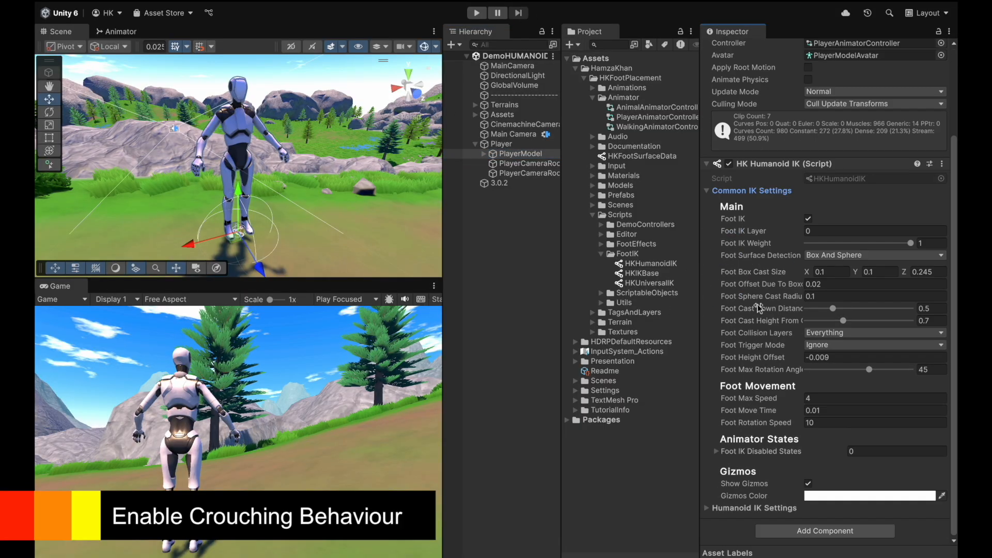
pyautogui.click(749, 191)
pyautogui.click(725, 313)
pyautogui.scroll(-3, 726, 316)
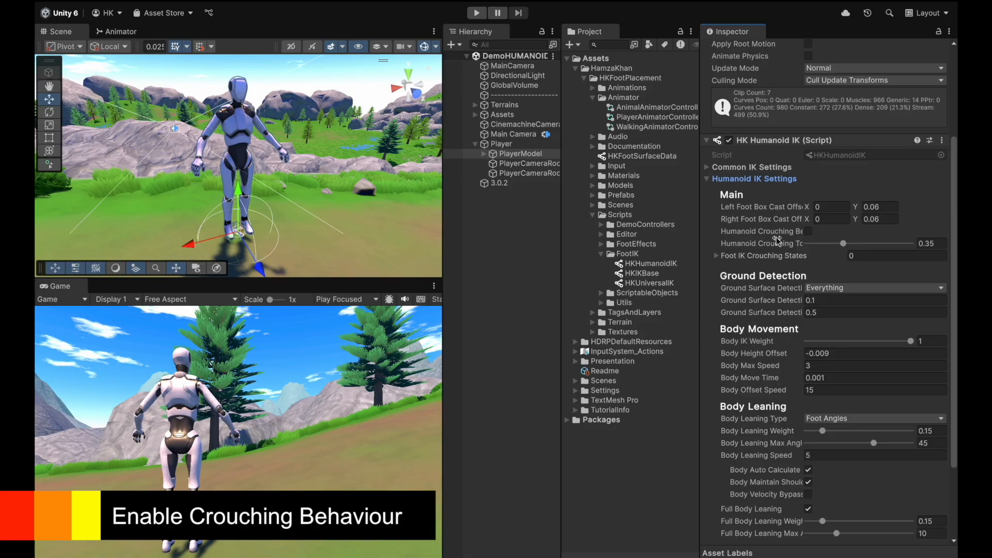
pyautogui.moveTo(700, 246); pyautogui.dragTo(636, 243)
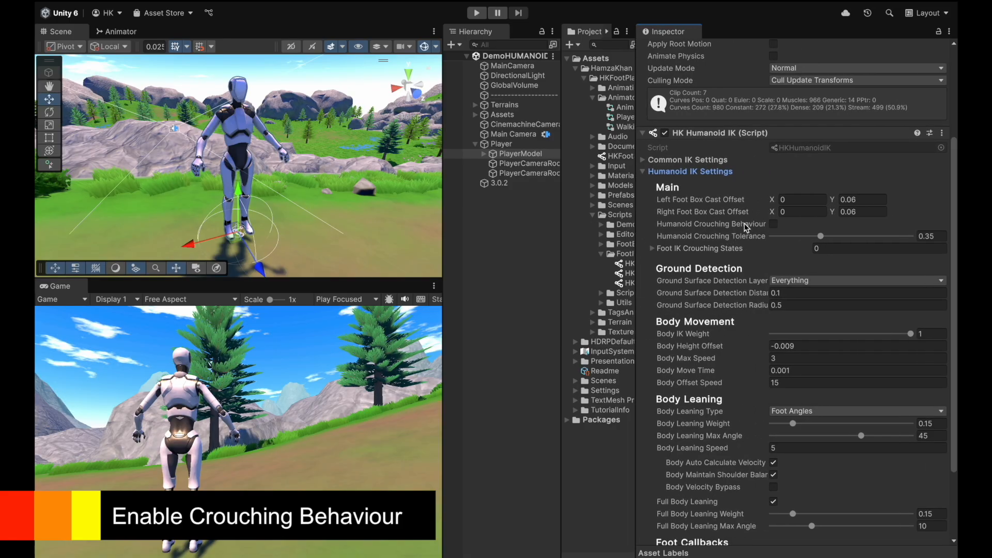
# Step: Look inside the Foot IK Crouching States list on PlayerModel, and return to Player's TPC Controller settings
pyautogui.click(705, 252)
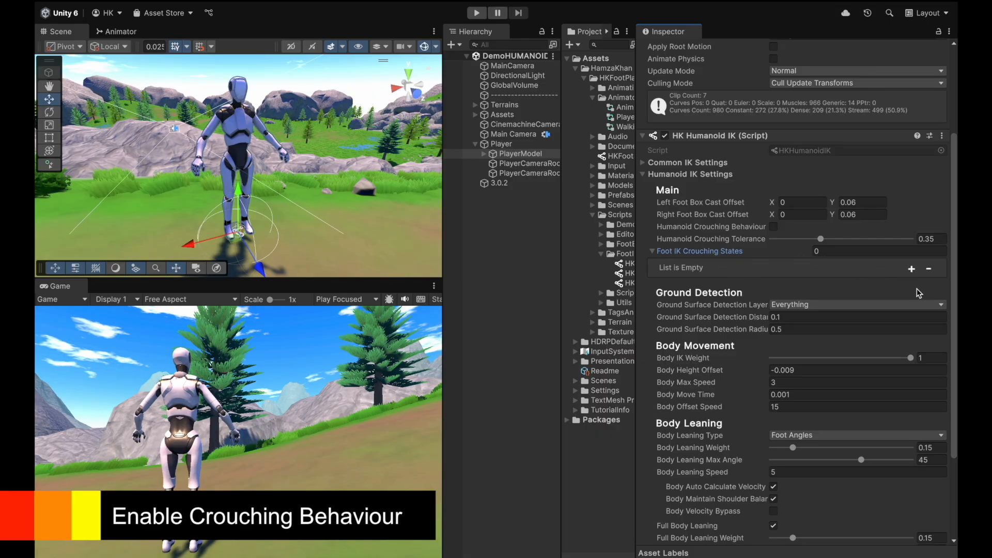
pyautogui.click(654, 252)
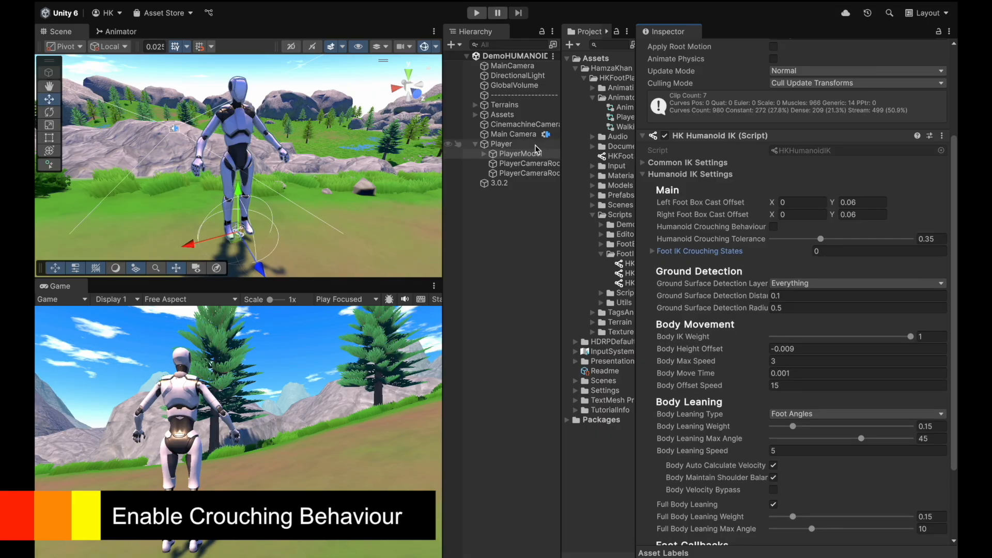
pyautogui.click(512, 144)
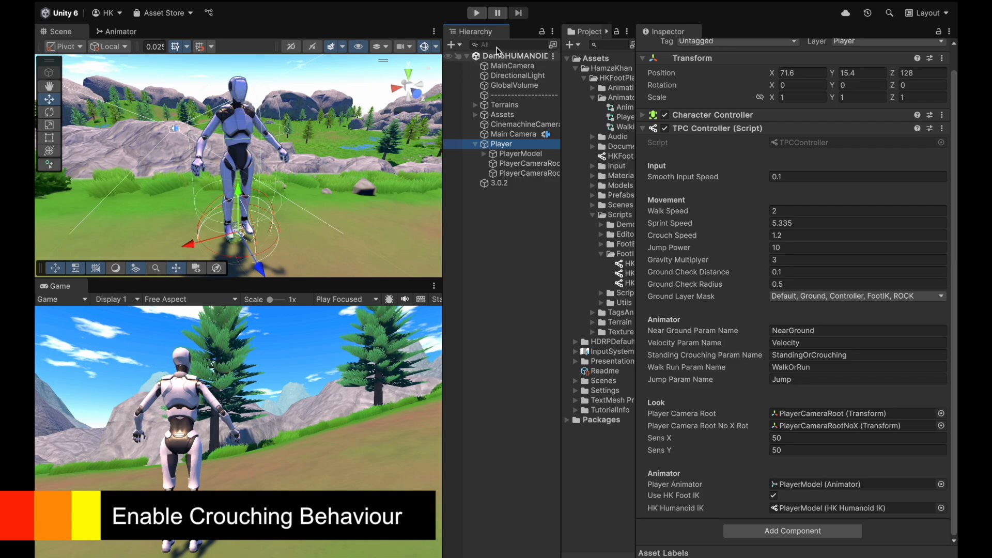
# Step: Run the scene in Play mode and make the character crouch on the slope
pyautogui.click(481, 12)
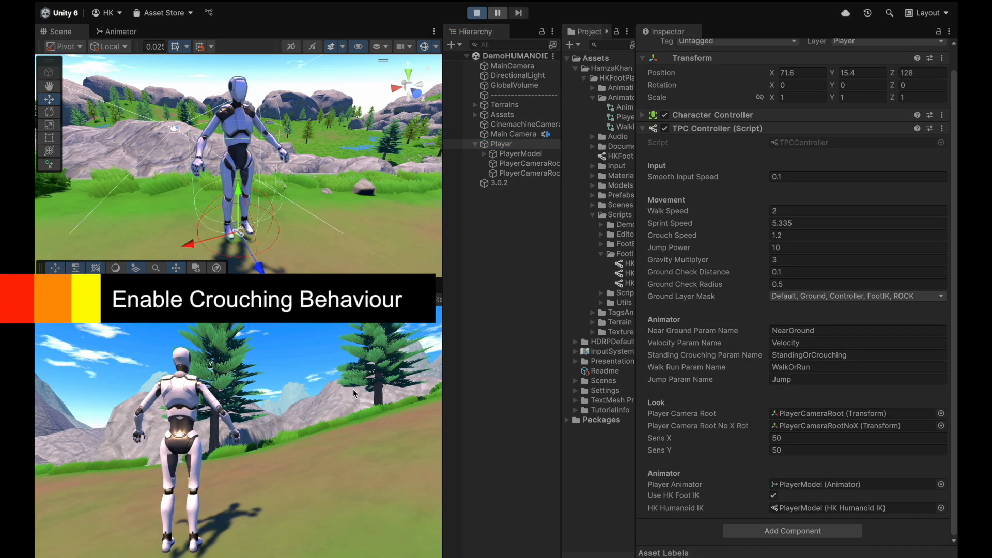
pyautogui.press('c')
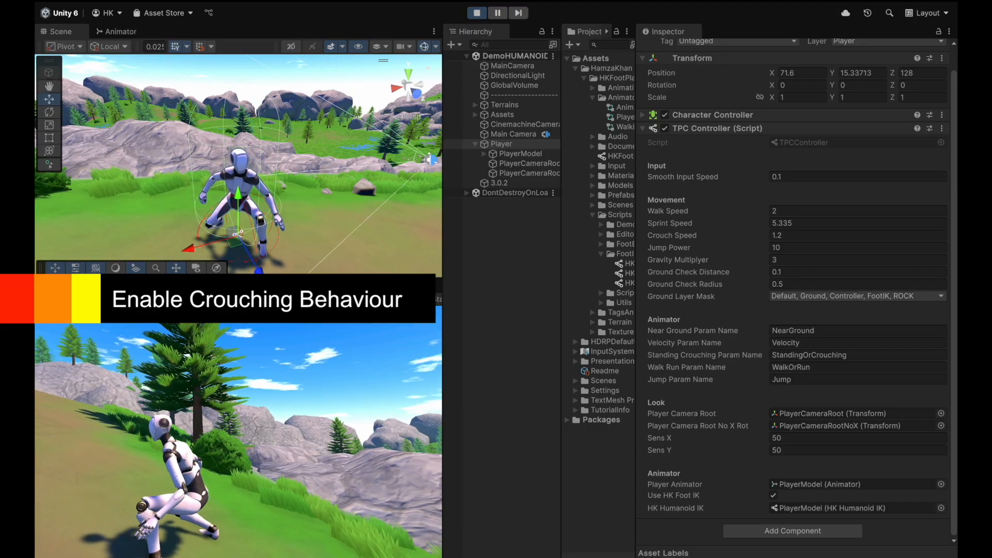
pyautogui.press('Escape')
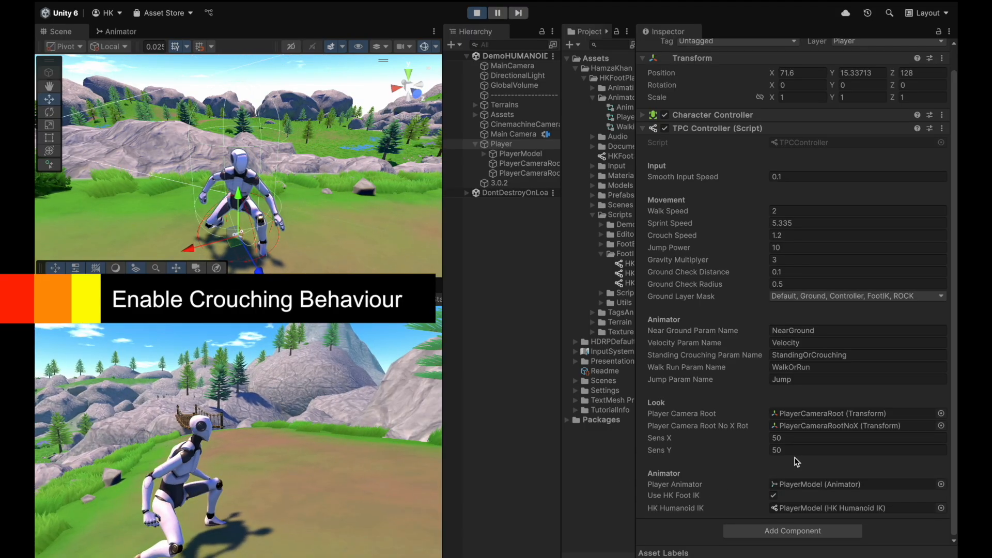
# Step: Select PlayerModel and check its Humanoid Crouching Behaviour option while the character is crouching
pyautogui.click(505, 153)
pyautogui.scroll(-5, 748, 436)
pyautogui.scroll(-1, 748, 437)
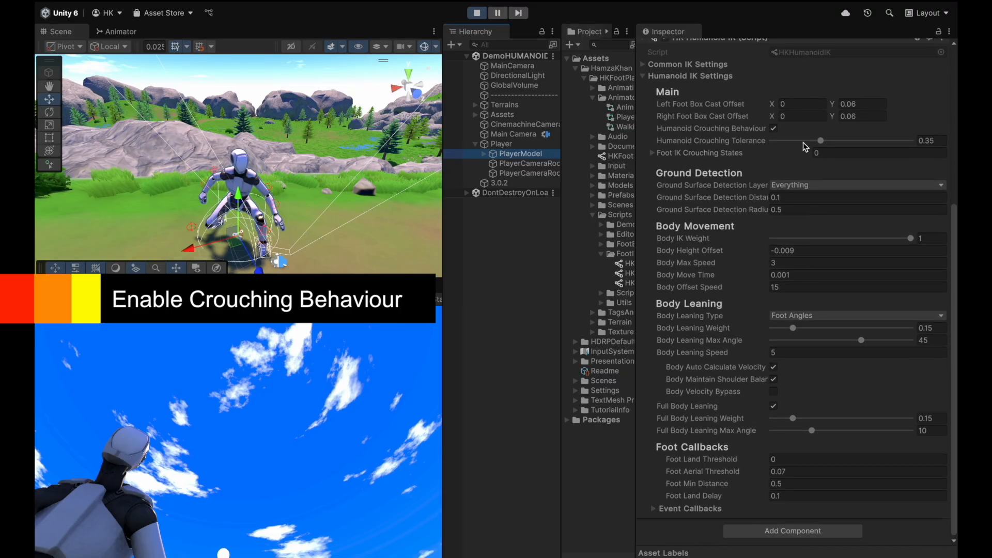
pyautogui.click(774, 130)
# Step: Walk the character to the wooden rope bridge in the running game and make it crouch there
pyautogui.click(181, 420)
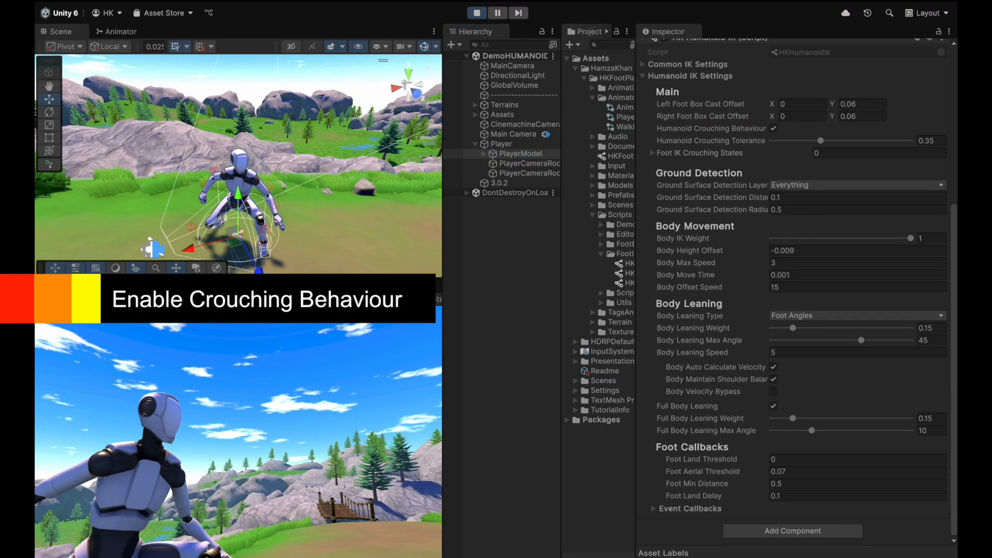
pyautogui.press('w')
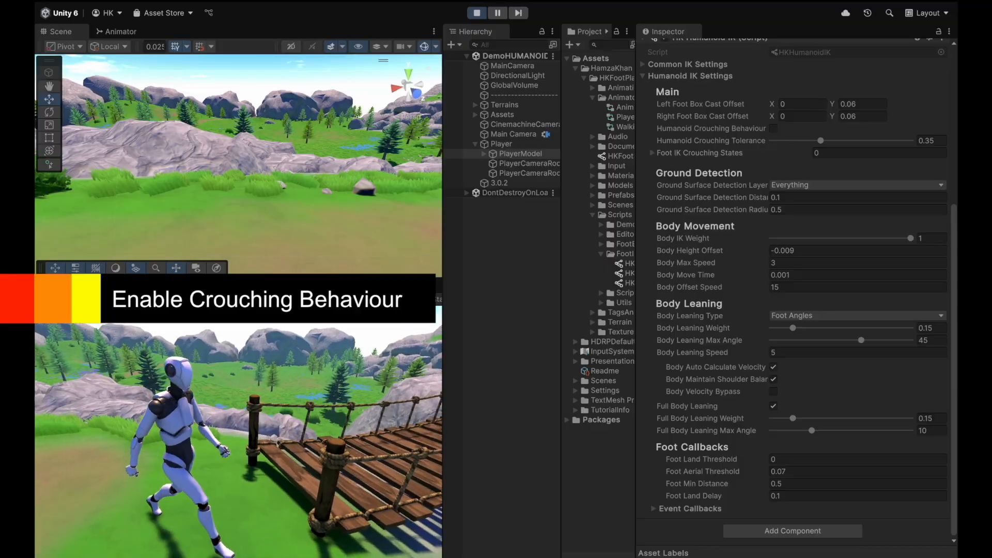
pyautogui.press('a')
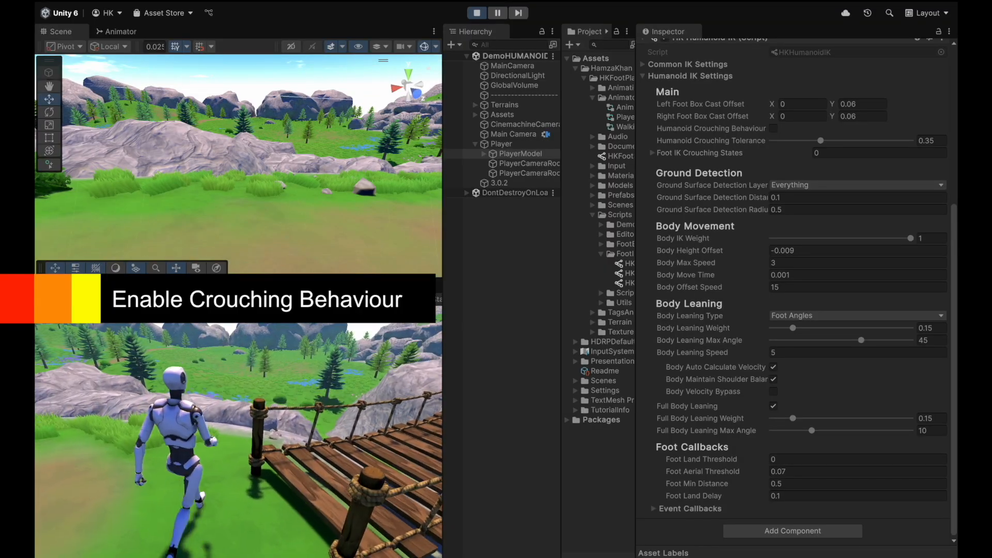
pyautogui.press('d')
pyautogui.press('w')
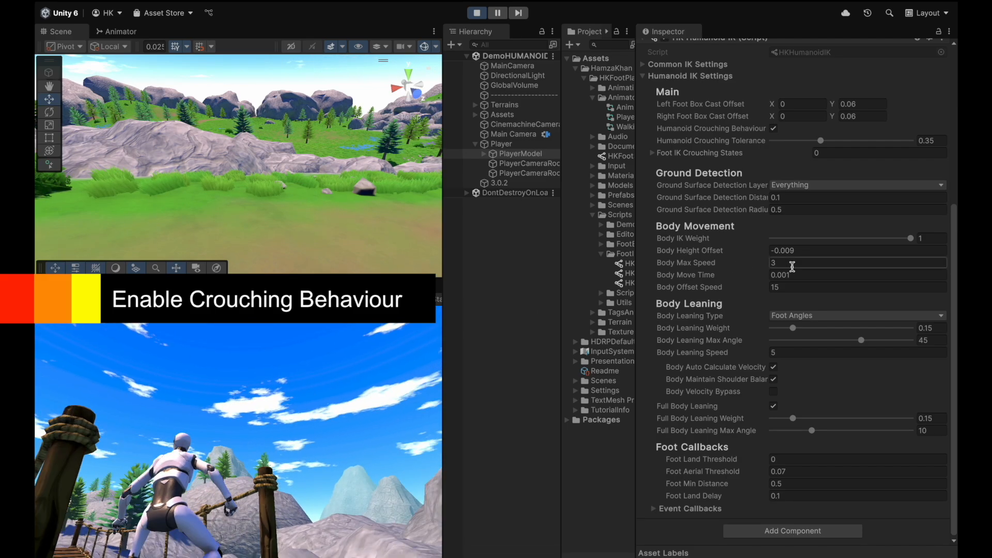
# Step: Try Humanoid Crouching Tolerance at its maximum of 1 on PlayerModel, and restore it to 0.35
pyautogui.scroll(5, 835, 176)
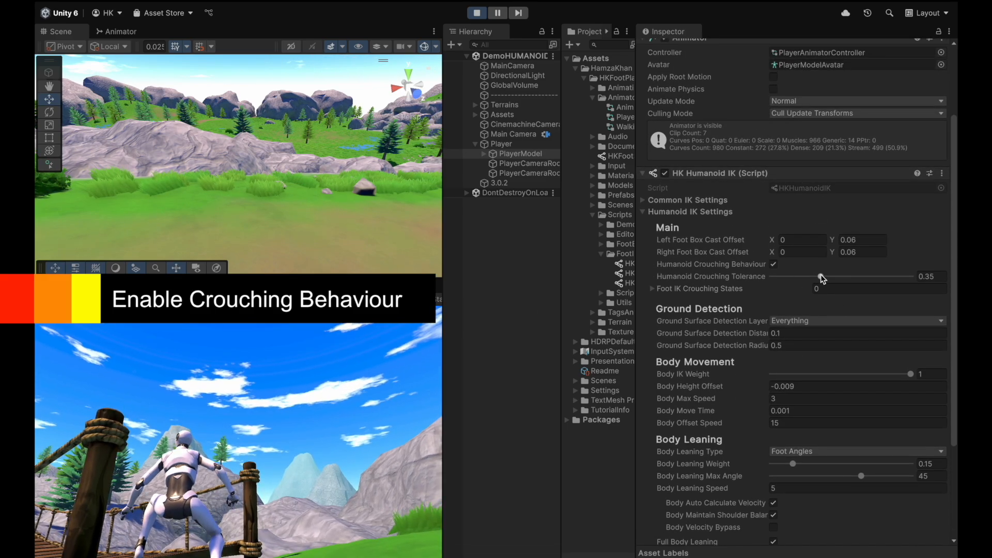
pyautogui.moveTo(820, 275); pyautogui.dragTo(954, 285)
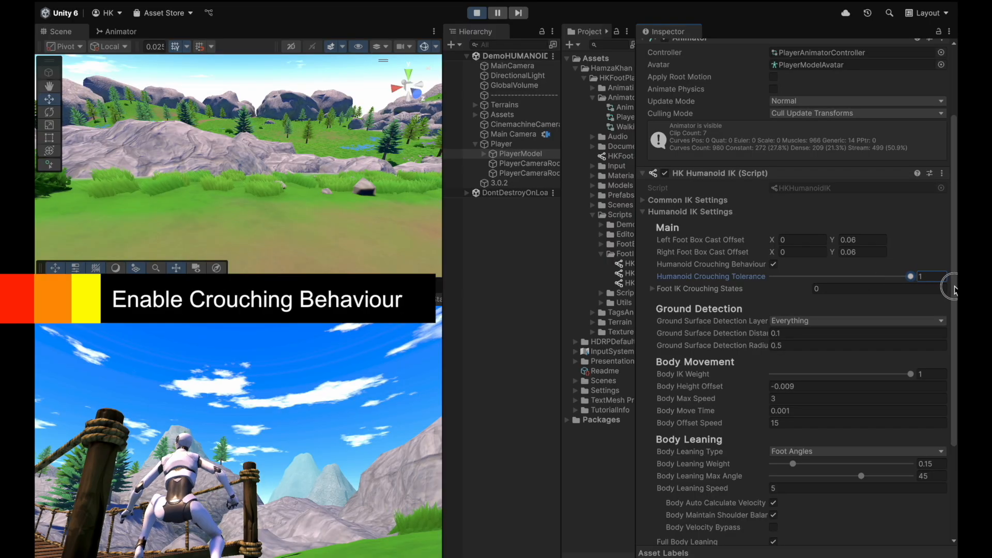
pyautogui.moveTo(944, 288); pyautogui.dragTo(790, 316)
pyautogui.click(928, 275)
pyautogui.write('0.35')
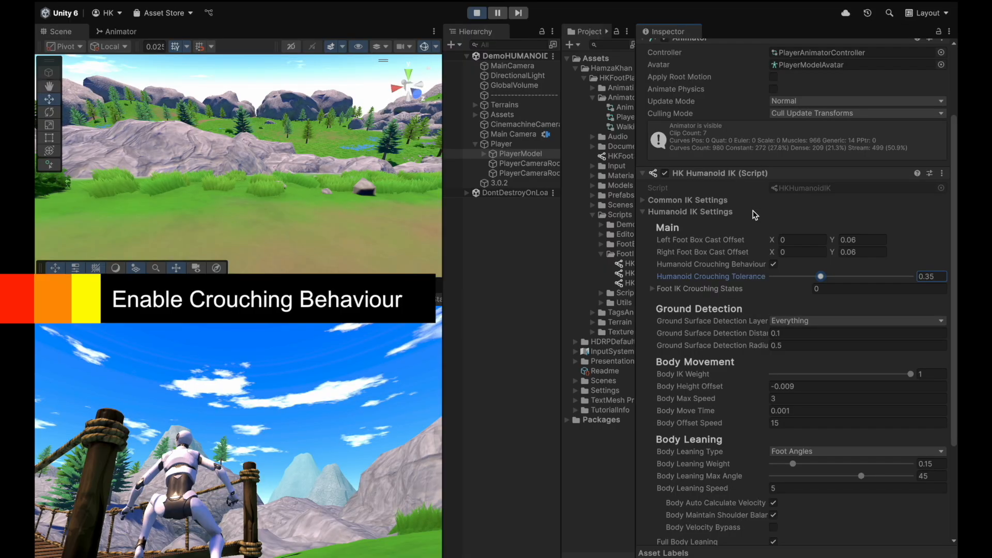
# Step: Exit Play mode, and collapse the Humanoid IK Settings on PlayerModel before selecting Player
pyautogui.click(476, 13)
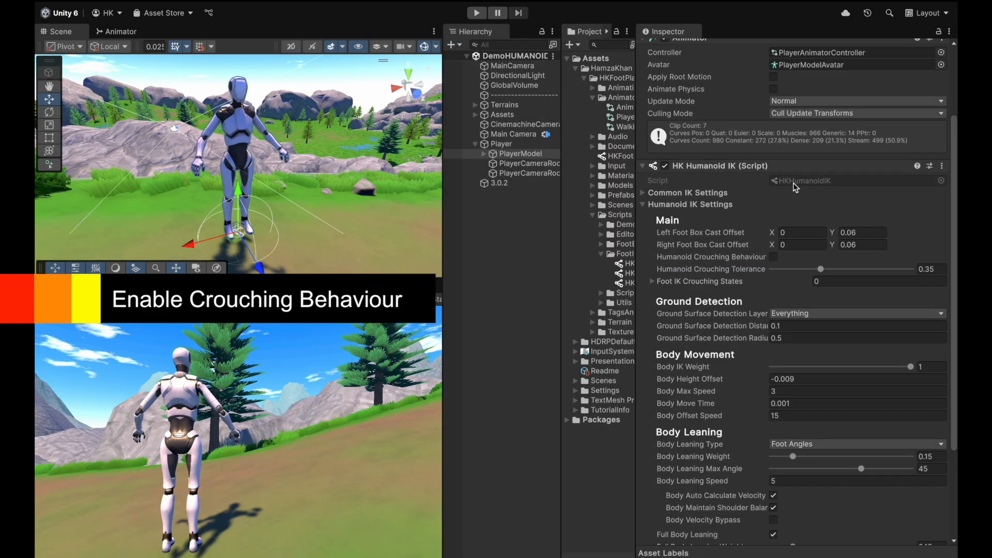
pyautogui.scroll(-5, 794, 183)
pyautogui.scroll(8, 794, 183)
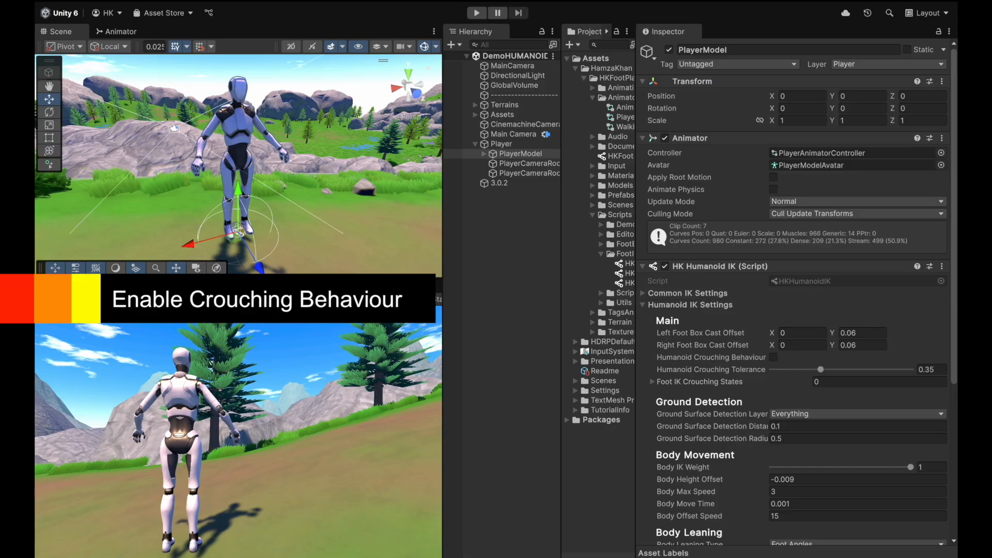
pyautogui.scroll(-6, 690, 280)
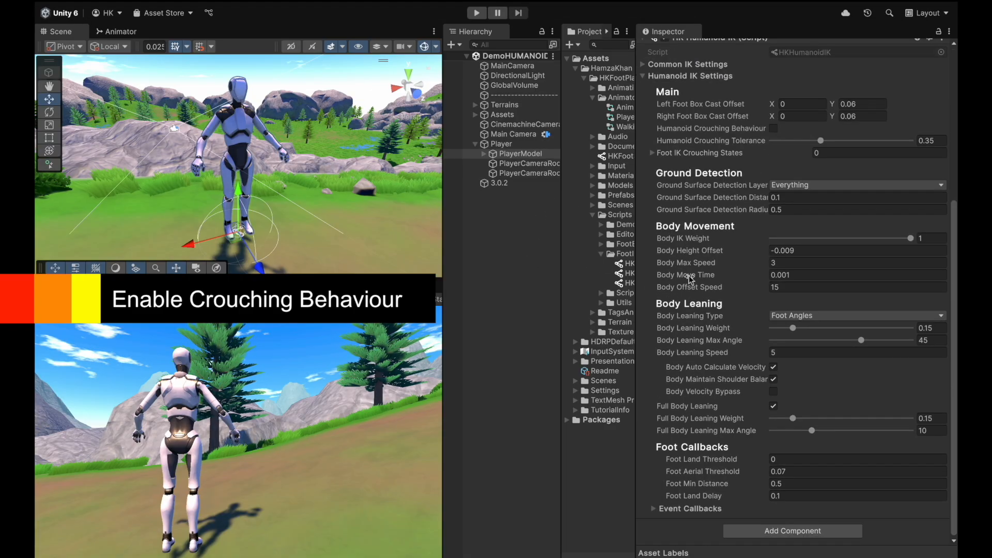
pyautogui.scroll(7, 690, 279)
pyautogui.click(682, 293)
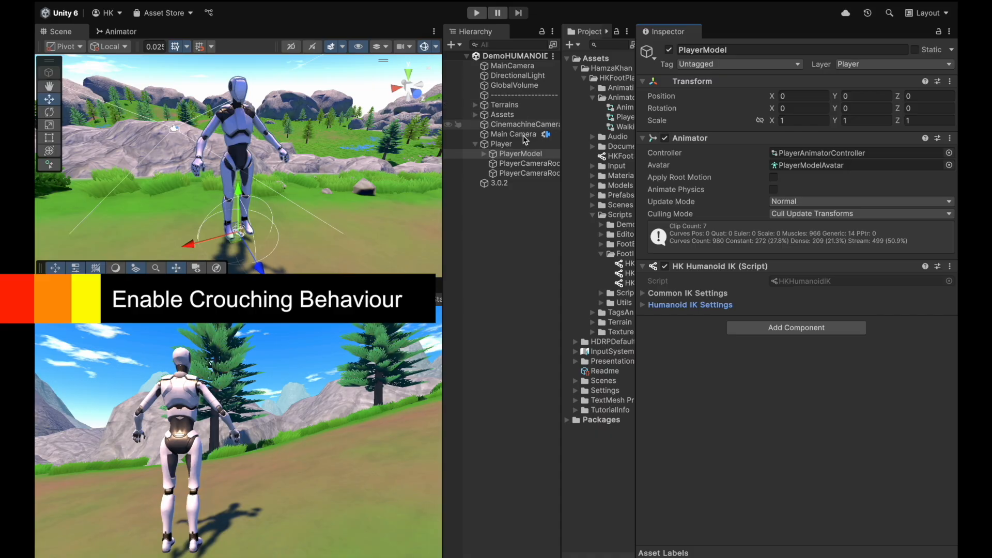
pyautogui.click(502, 144)
pyautogui.scroll(-1, 747, 289)
pyautogui.scroll(1, 747, 289)
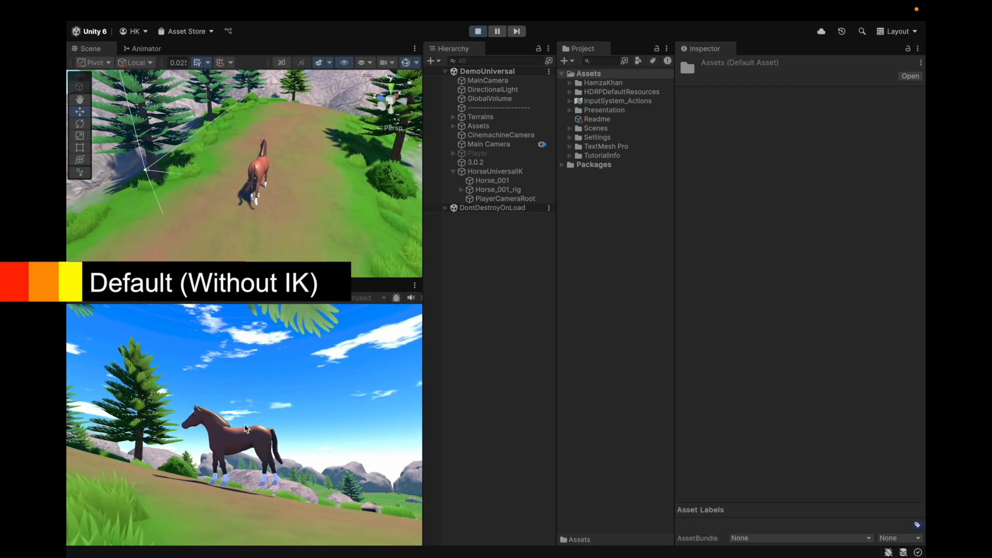
# Step: Release the cursor from the running horse demo and frame Horse_001 in the Scene view
pyautogui.click(486, 411)
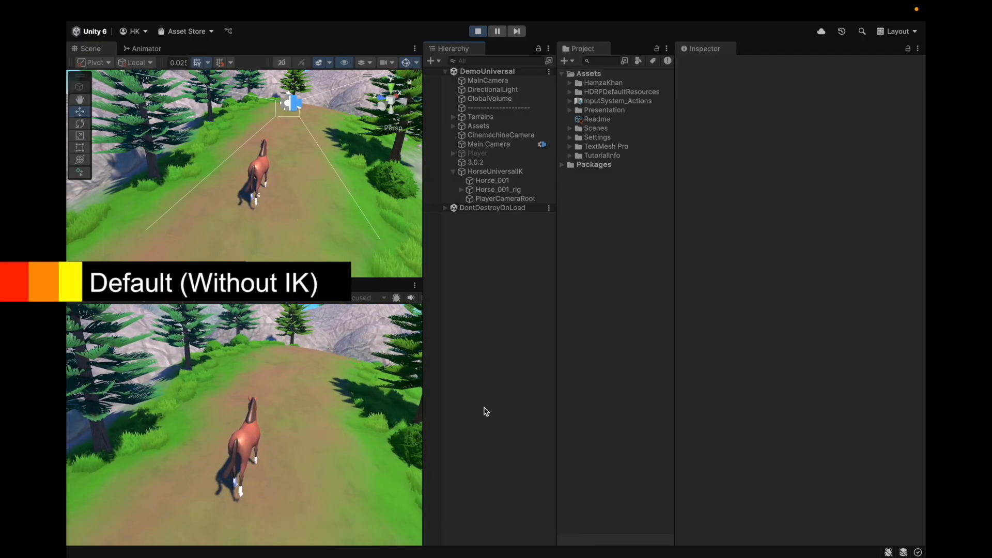
pyautogui.click(251, 180)
pyautogui.press('f')
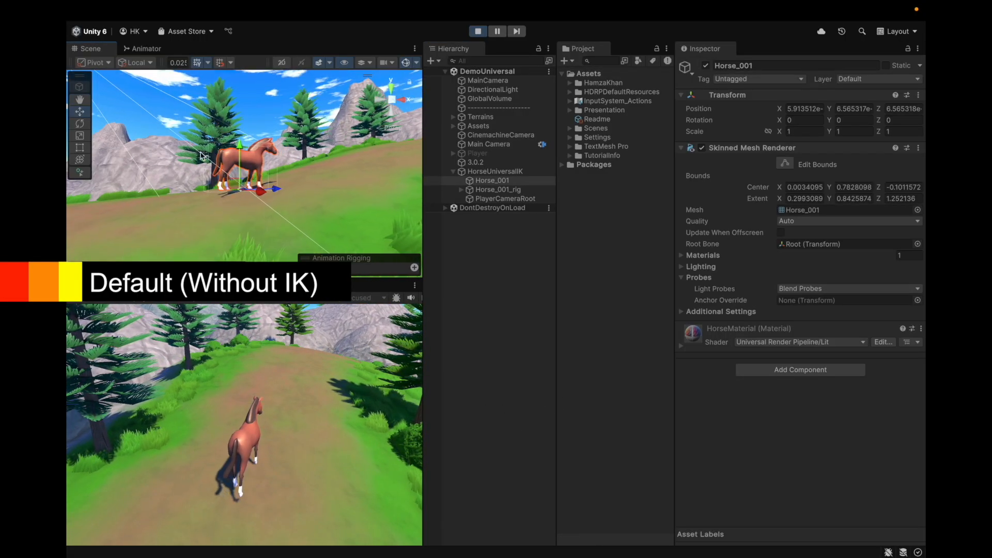
# Step: Select HorseUniversalIK and examine from the side how its hooves stand on the slope without IK
pyautogui.click(474, 172)
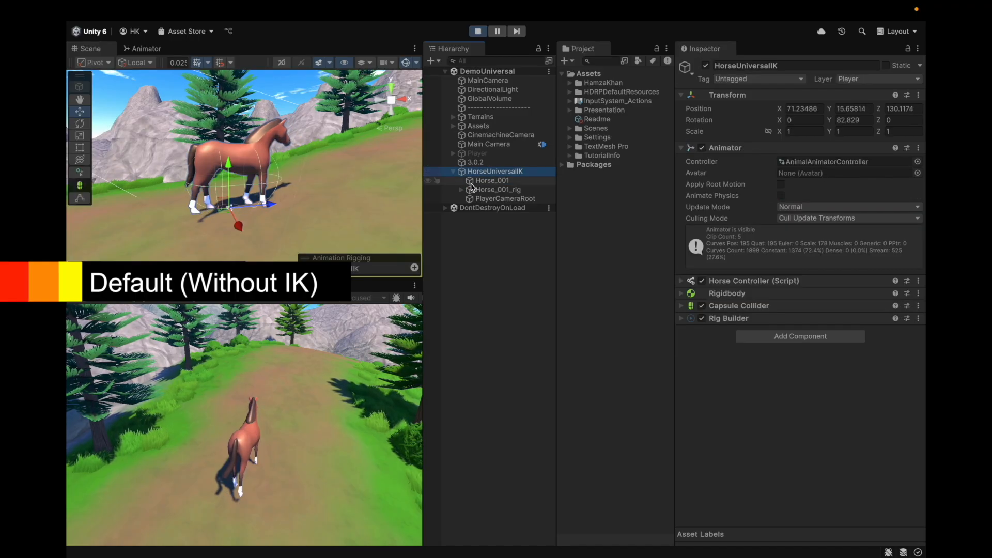
pyautogui.scroll(-3, 207, 220)
pyautogui.scroll(4, 203, 217)
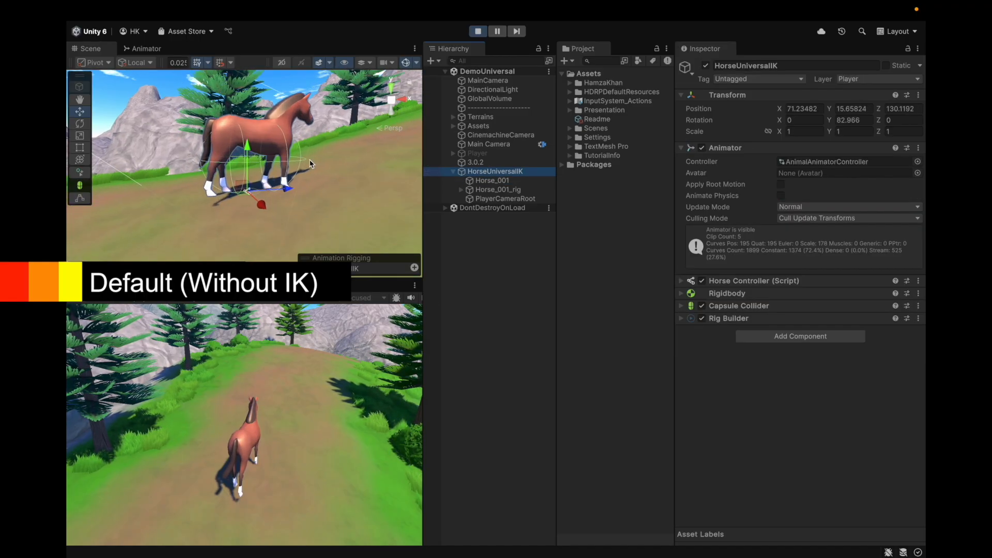
pyautogui.keyDown('alt'); pyautogui.moveTo(228, 219); pyautogui.dragTo(216, 238); pyautogui.keyUp('alt')
pyautogui.scroll(-2, 215, 239)
pyautogui.scroll(2, 217, 225)
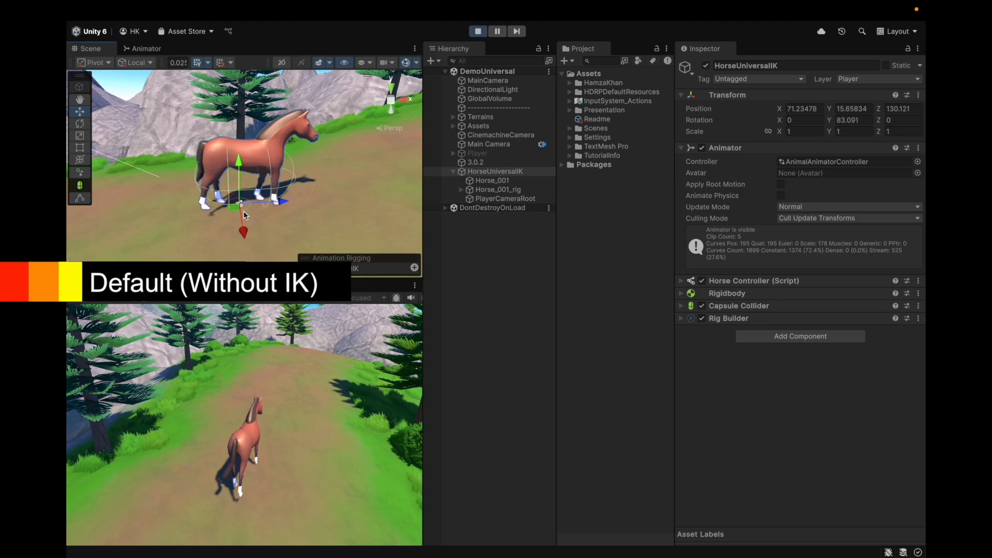
# Step: Collapse the Animator and check the Horse Controller settings on HorseUniversalIK while viewing the horse's stance from several angles
pyautogui.click(739, 149)
pyautogui.click(742, 160)
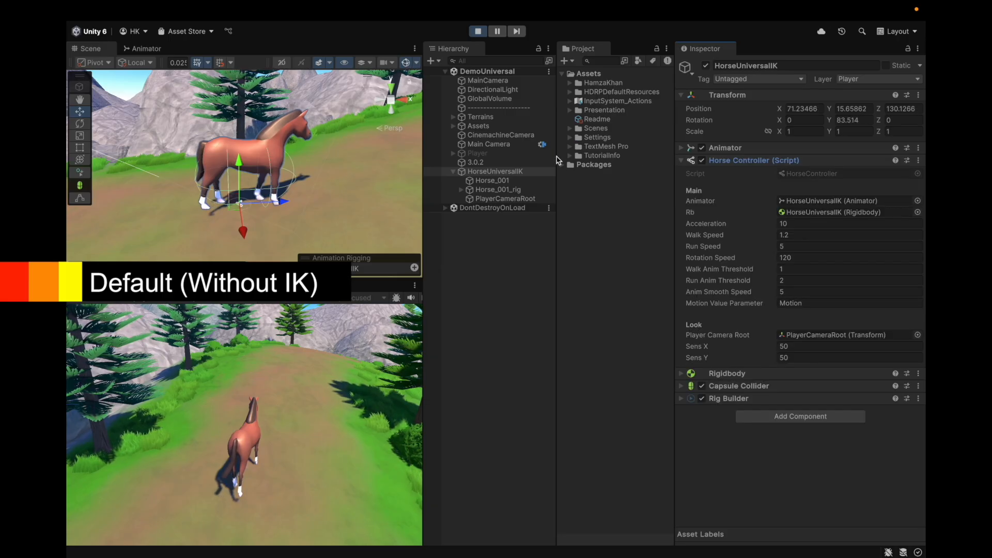
pyautogui.scroll(-4, 292, 219)
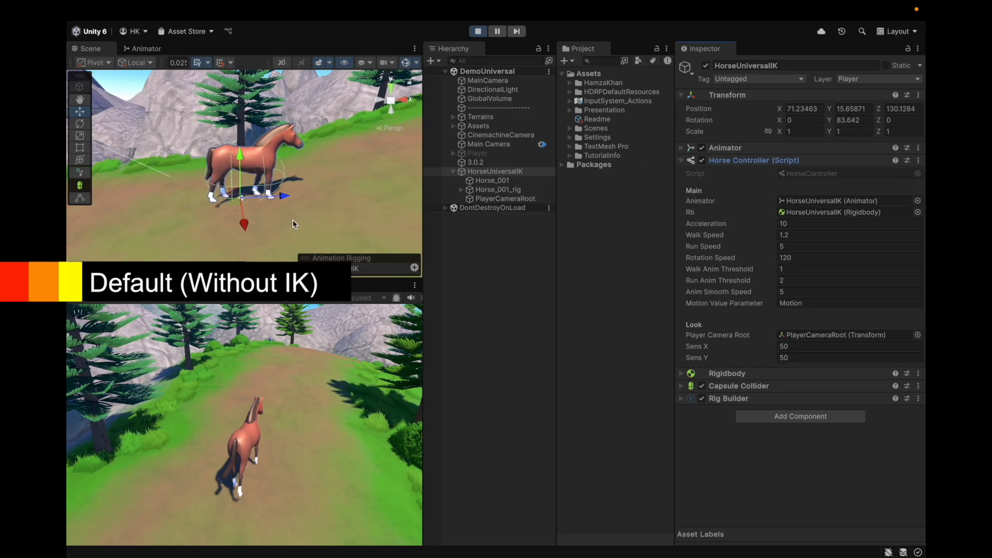
pyautogui.scroll(6, 249, 215)
pyautogui.scroll(-4, 247, 215)
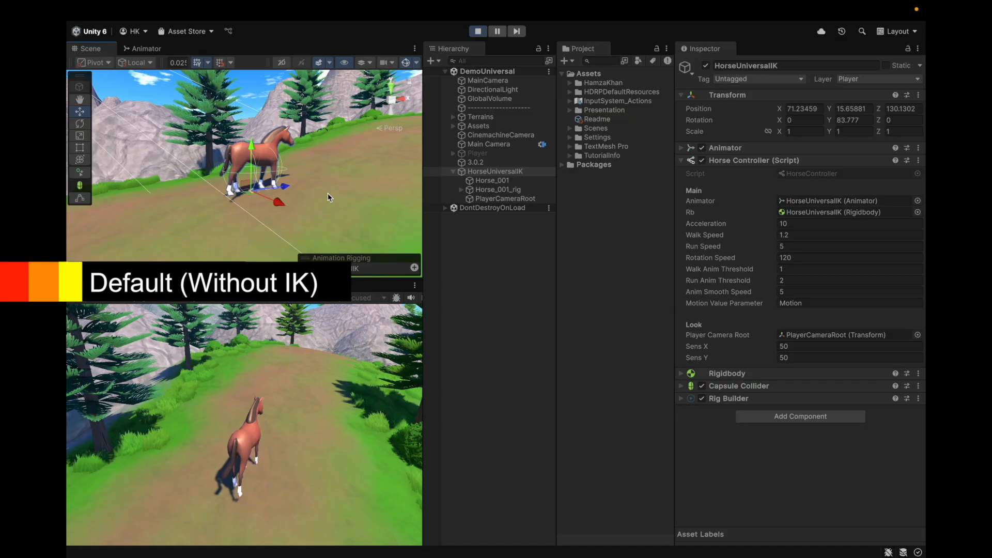
pyautogui.keyDown('alt'); pyautogui.moveTo(264, 166); pyautogui.dragTo(385, 172); pyautogui.keyUp('alt')
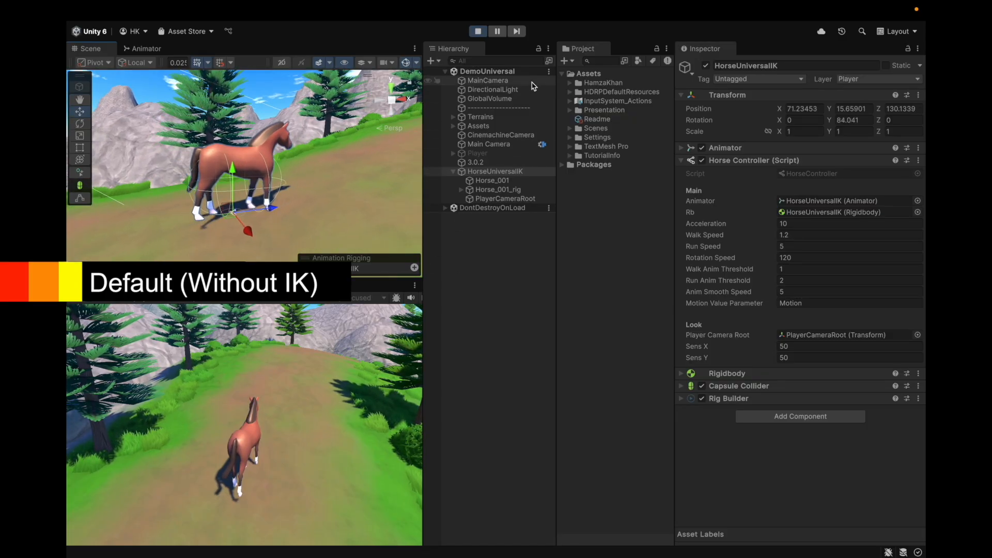
# Step: Outside Play mode, add the HK Universal IK script to HorseUniversalIK and place it directly below Horse Controller
pyautogui.hotkey('ctrl', 'p')
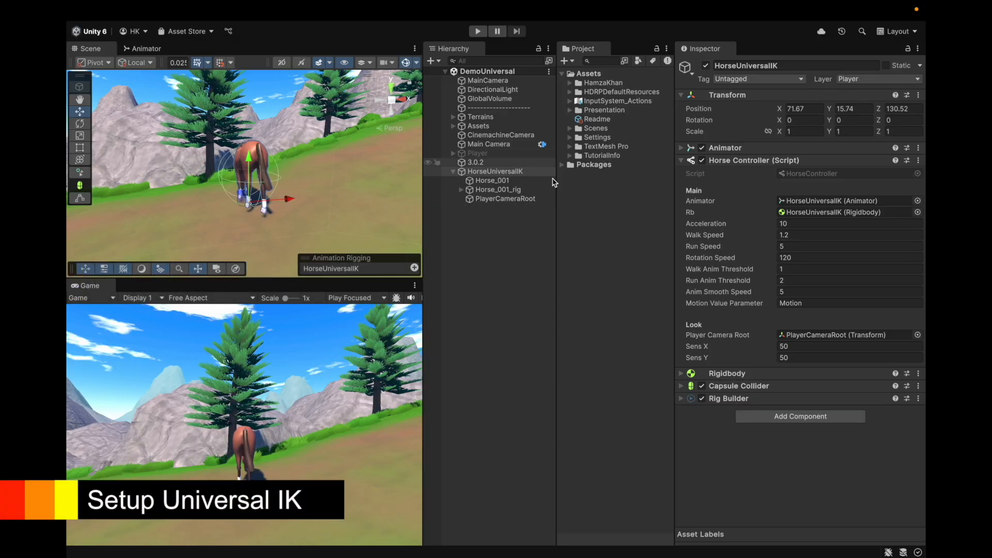
pyautogui.click(782, 418)
pyautogui.write('uni')
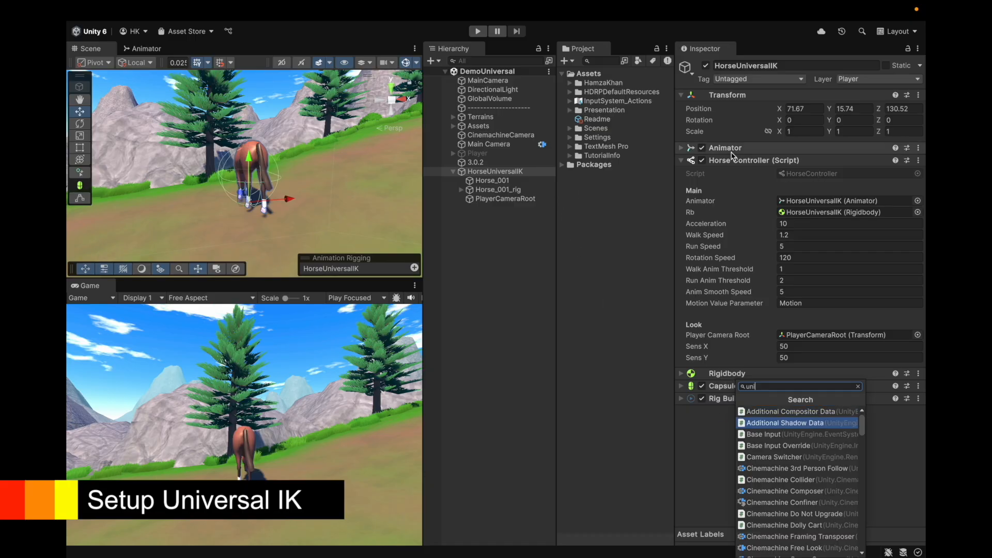
pyautogui.write('ver')
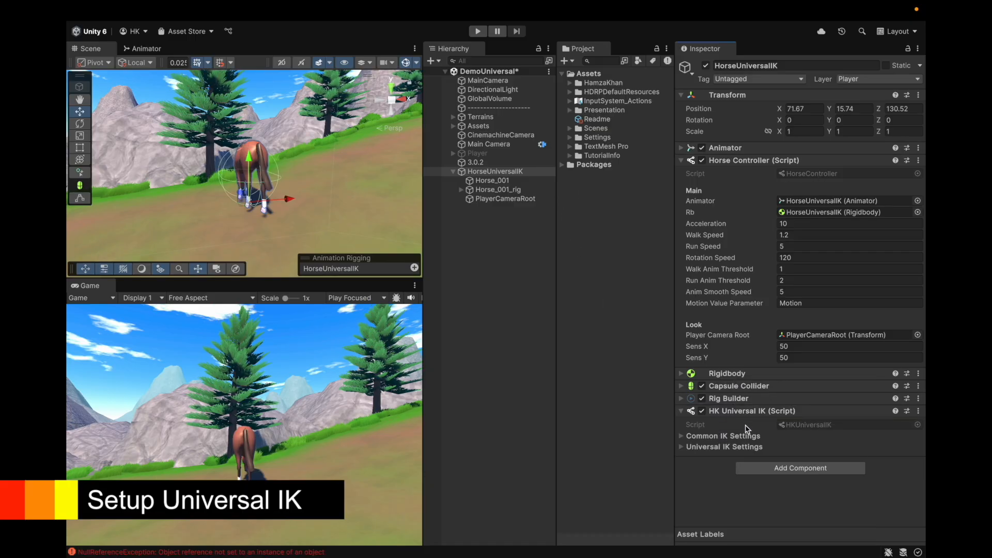
pyautogui.moveTo(744, 411); pyautogui.dragTo(706, 370)
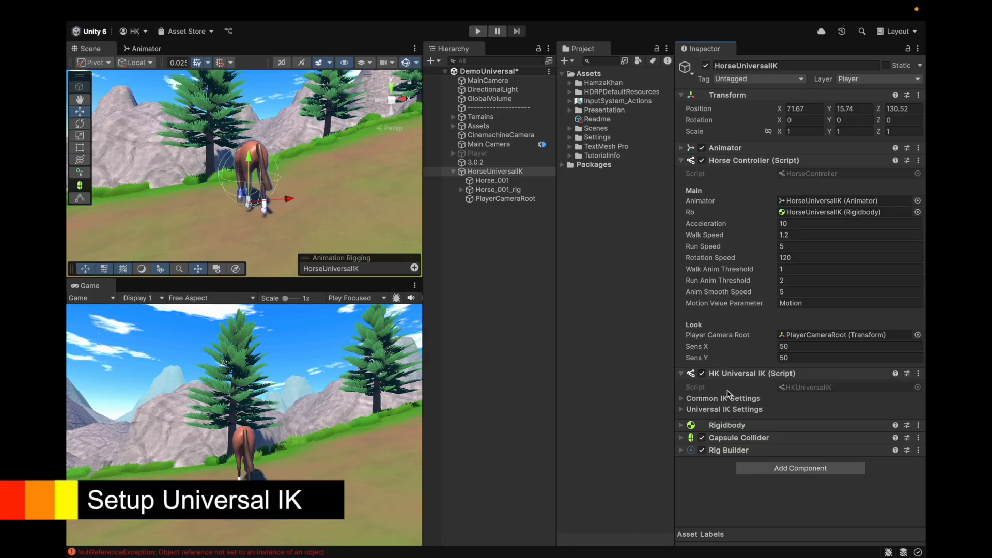
# Step: Expand the Common IK Settings of HK Universal IK and save the scene
pyautogui.click(724, 399)
pyautogui.click(723, 399)
pyautogui.click(724, 398)
pyautogui.hotkey('ctrl', 's')
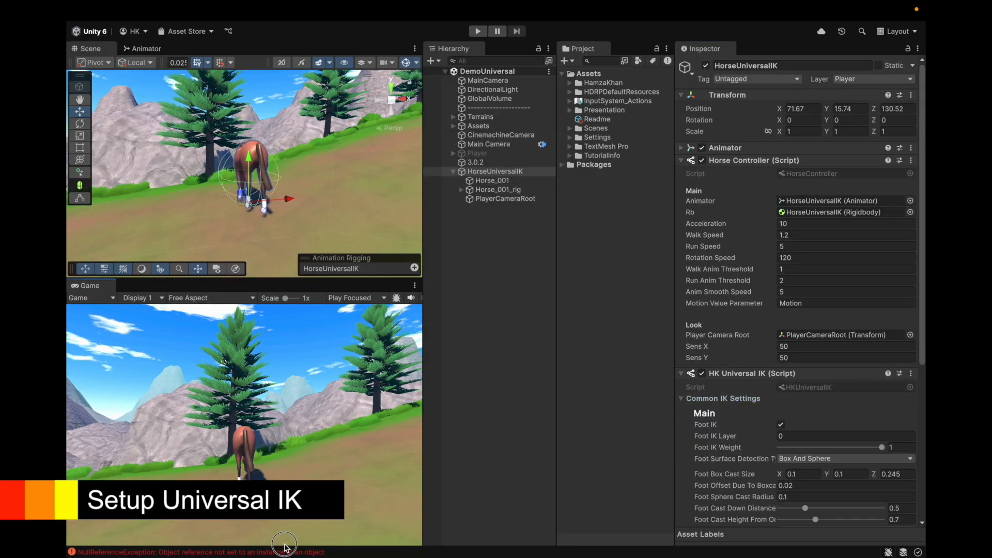
# Step: Open the Console from the error message, clear its entries and close it
pyautogui.click(202, 553)
pyautogui.click(462, 232)
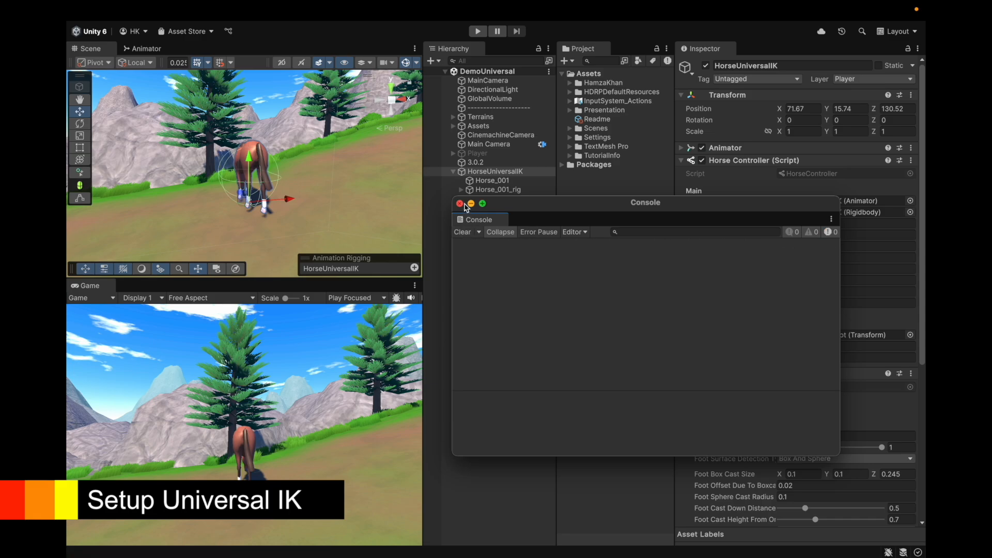
pyautogui.click(460, 204)
# Step: Look through the Common IK Settings of HK Universal IK and collapse the section
pyautogui.scroll(-6, 708, 171)
pyautogui.click(708, 159)
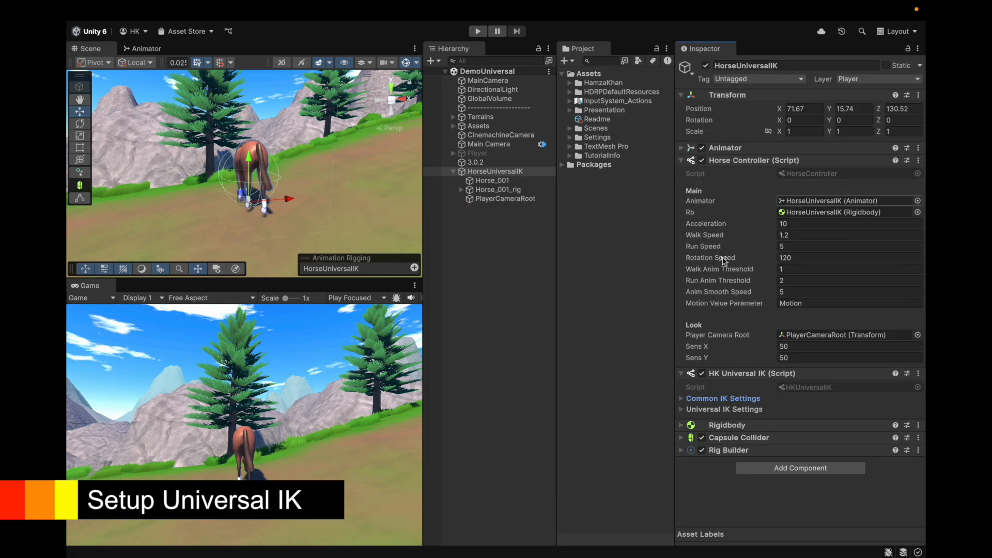
# Step: Expand the Universal IK Settings of HK Universal IK, widen the Inspector, and open its Body Pos/Rot and Feet groups
pyautogui.click(706, 410)
pyautogui.scroll(-5, 706, 412)
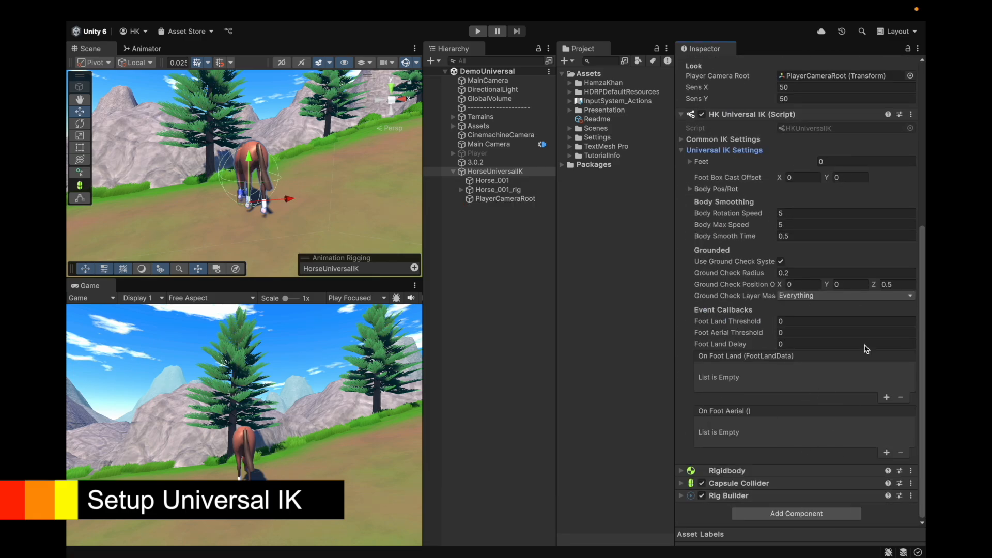
pyautogui.moveTo(673, 188); pyautogui.dragTo(626, 188)
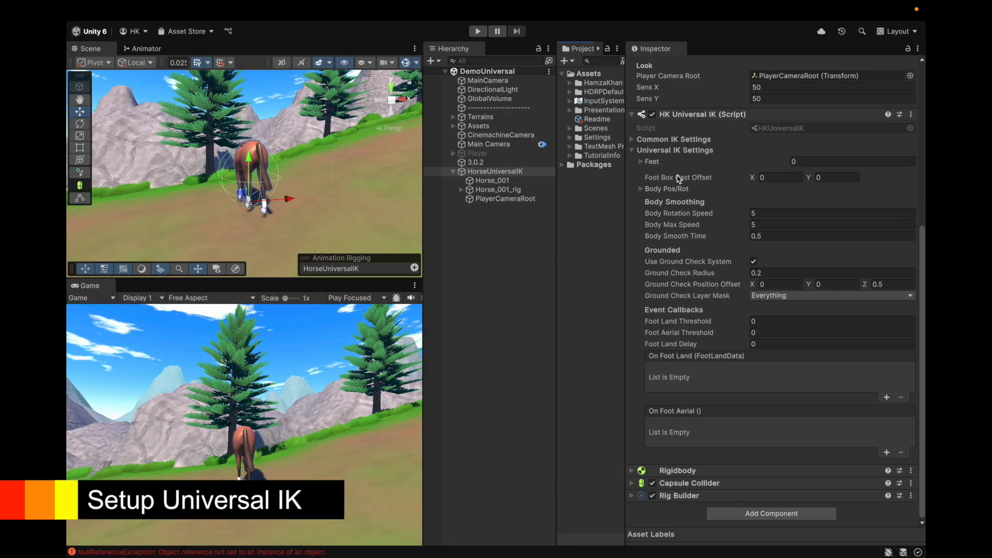
pyautogui.click(639, 189)
pyautogui.click(643, 162)
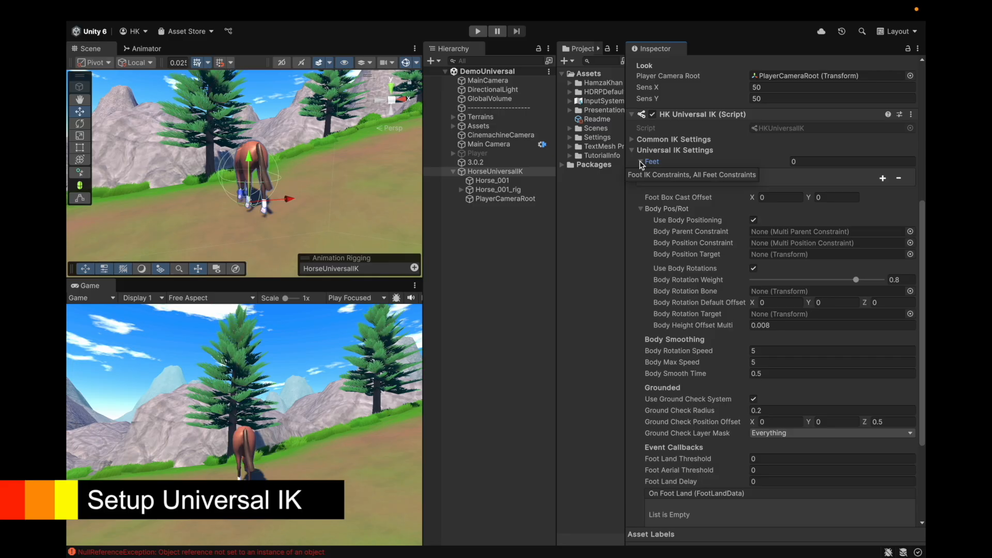
# Step: Collapse Body Pos/Rot, add an element to the Feet list and remove it again
pyautogui.click(642, 162)
pyautogui.click(641, 190)
pyautogui.click(642, 162)
pyautogui.click(884, 190)
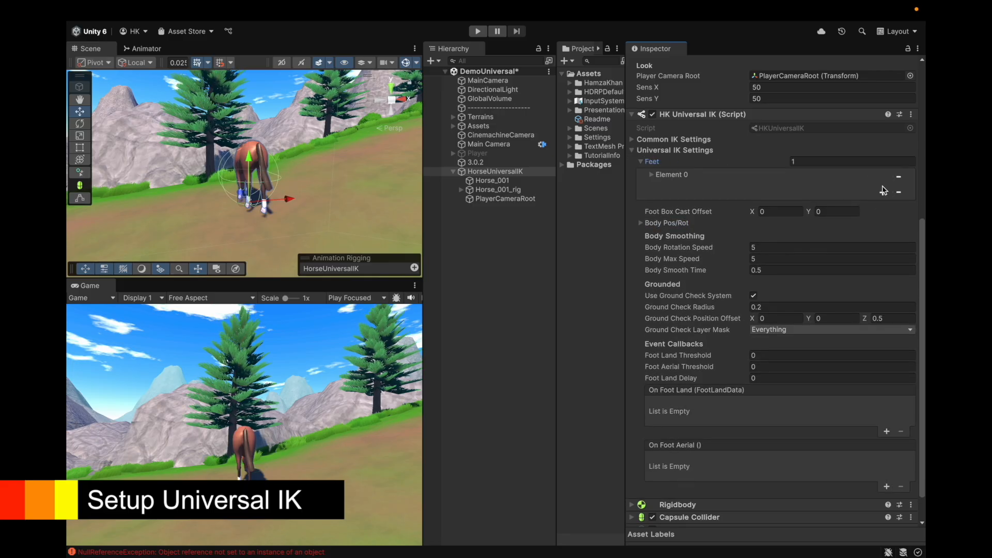
pyautogui.click(900, 193)
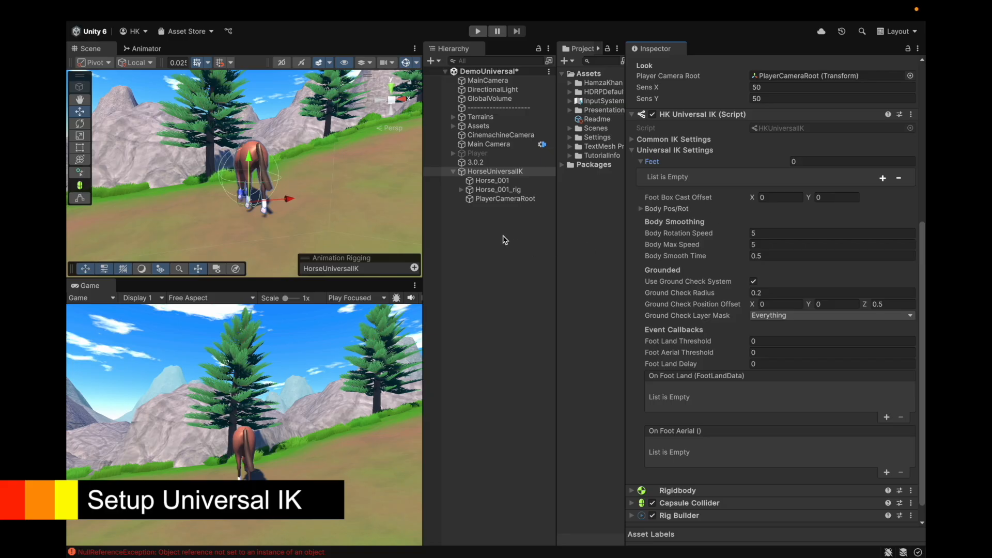
# Step: View the NullReferenceException details in the Console, clear and close the Console, and save the scene
pyautogui.click(305, 553)
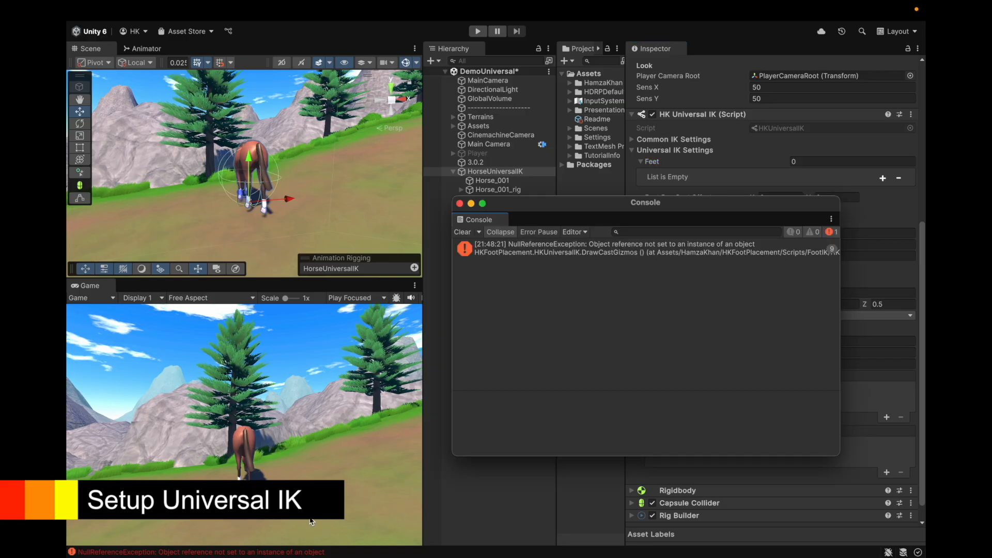
pyautogui.click(532, 262)
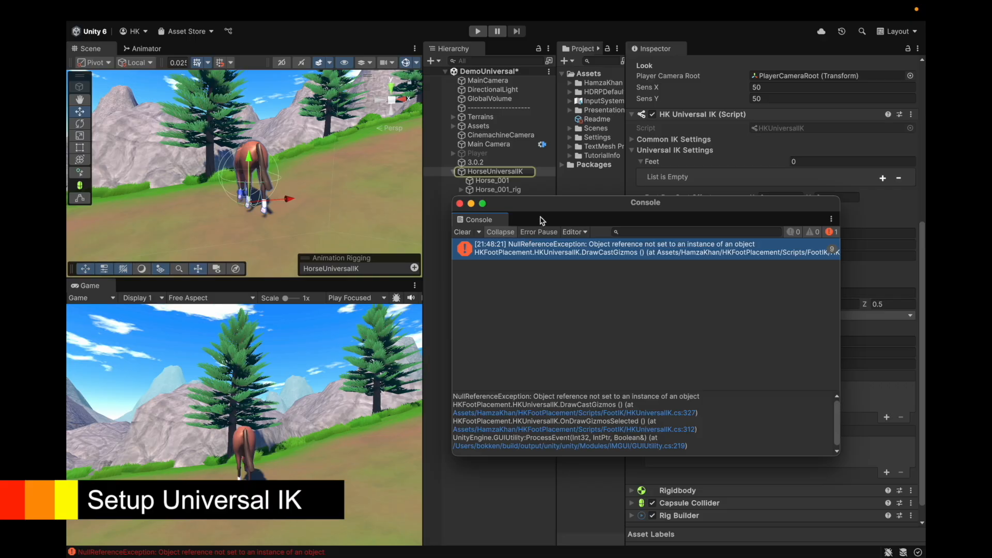
pyautogui.click(468, 232)
pyautogui.click(460, 203)
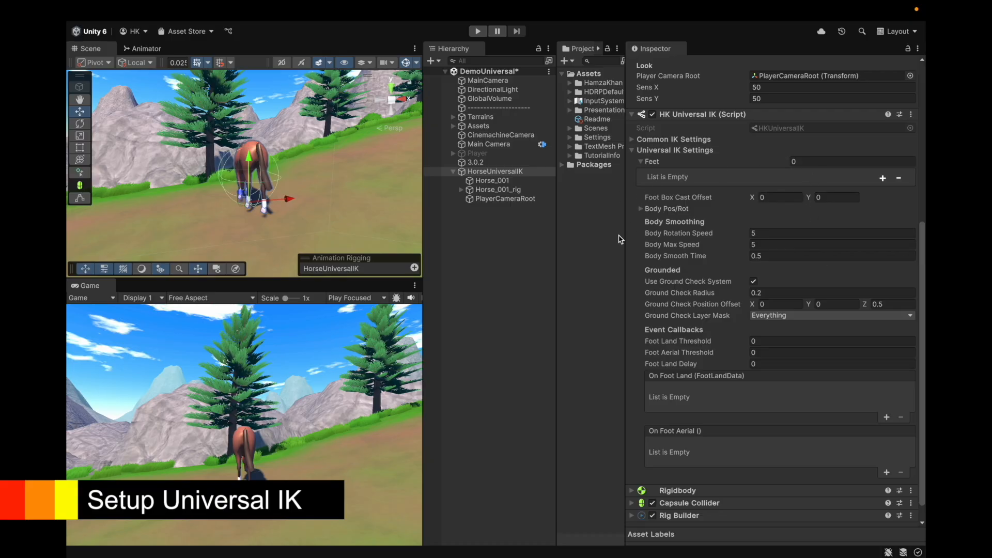
pyautogui.press('super+s')
# Step: Open the Universal IK Helper and assign the HK Universal IK component of HorseUniversalIK as its Main Component
pyautogui.keyDown('alt'); pyautogui.moveTo(286, 197); pyautogui.dragTo(504, 197); pyautogui.keyUp('alt')
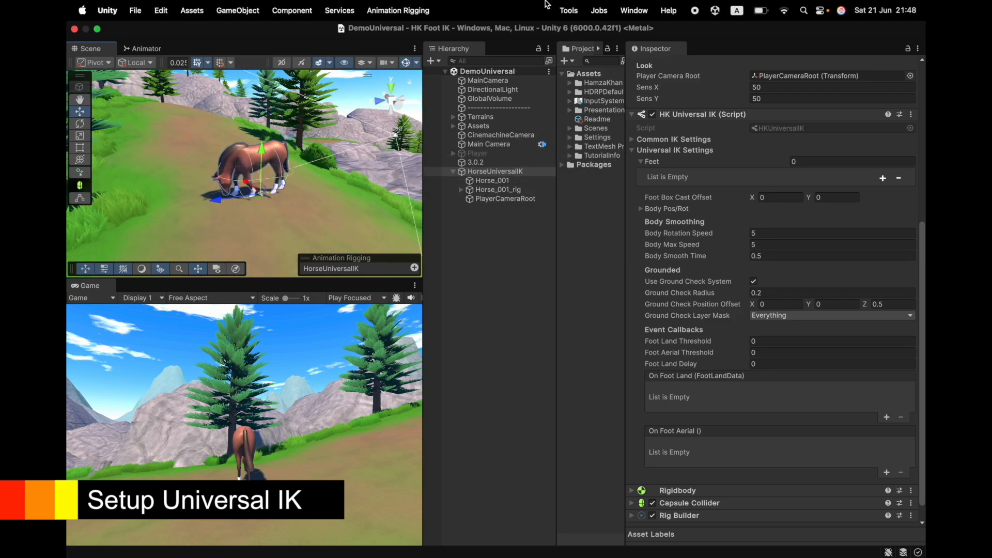
pyautogui.click(570, 11)
pyautogui.moveTo(583, 49)
pyautogui.moveTo(669, 50)
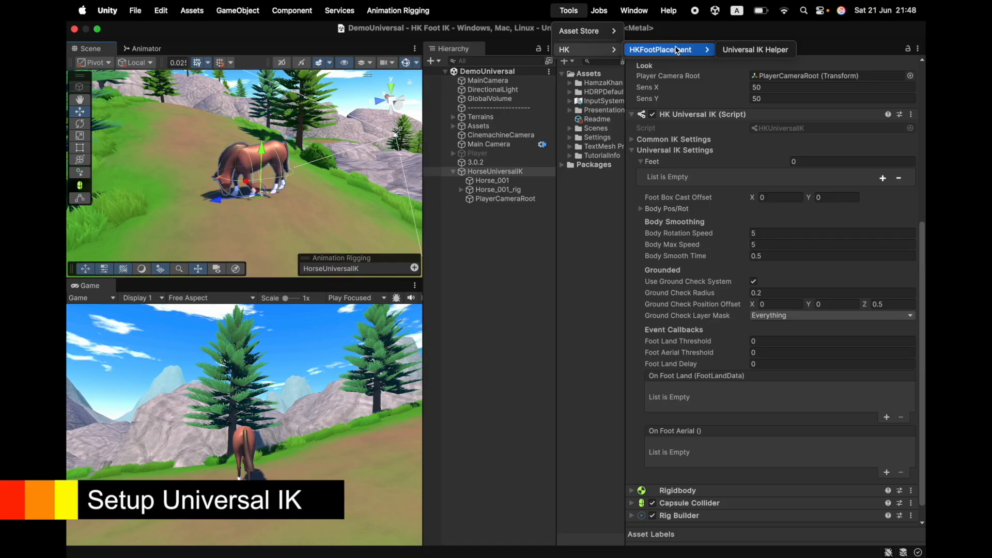
pyautogui.click(754, 50)
pyautogui.moveTo(491, 225); pyautogui.dragTo(294, 169)
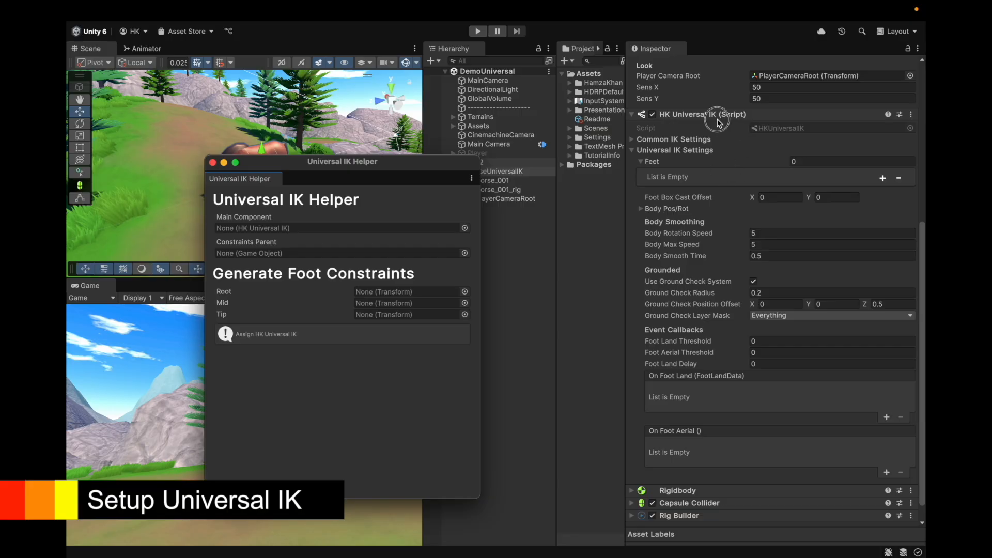
pyautogui.moveTo(720, 123); pyautogui.dragTo(362, 228)
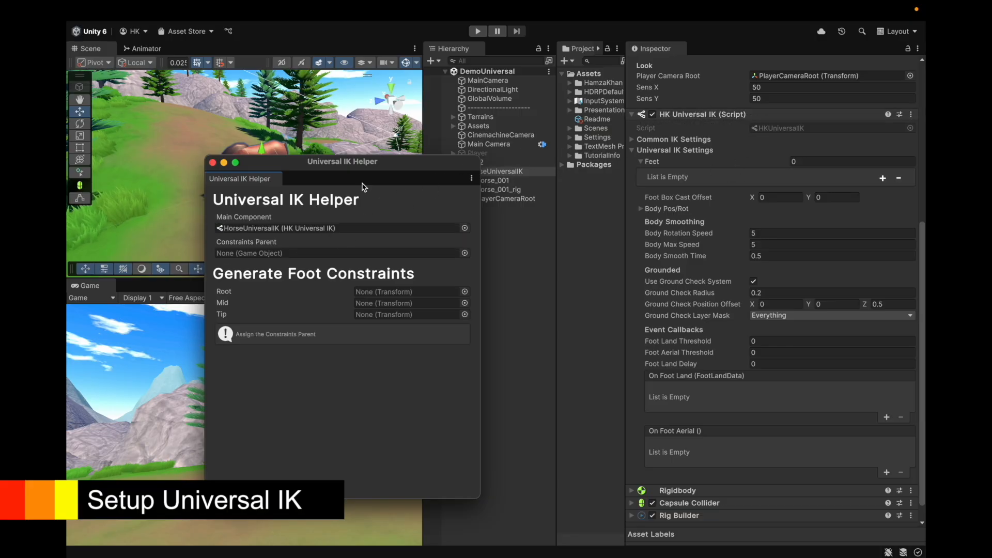
pyautogui.moveTo(318, 161); pyautogui.dragTo(254, 142)
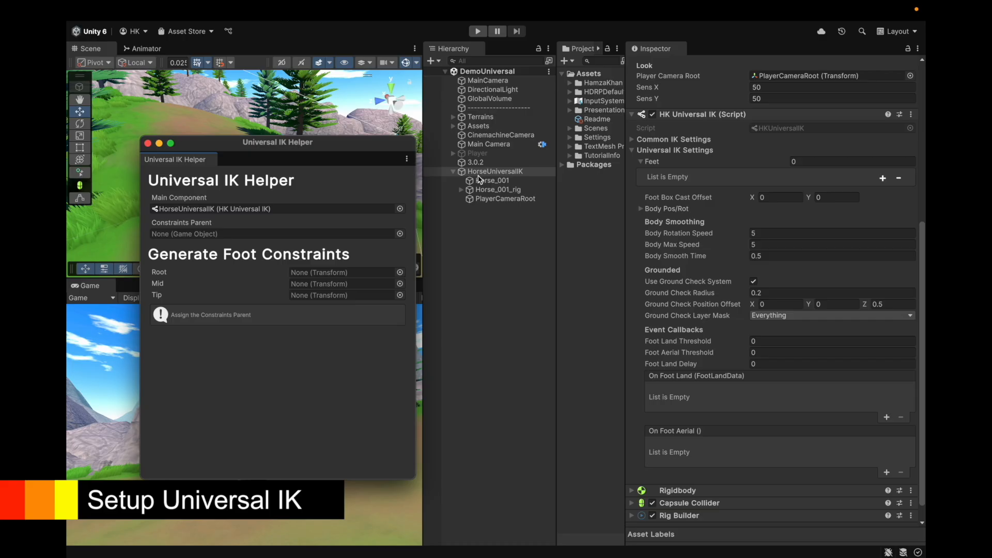
# Step: Run the Animation Rigging Rig Setup on HorseUniversalIK
pyautogui.click(480, 172)
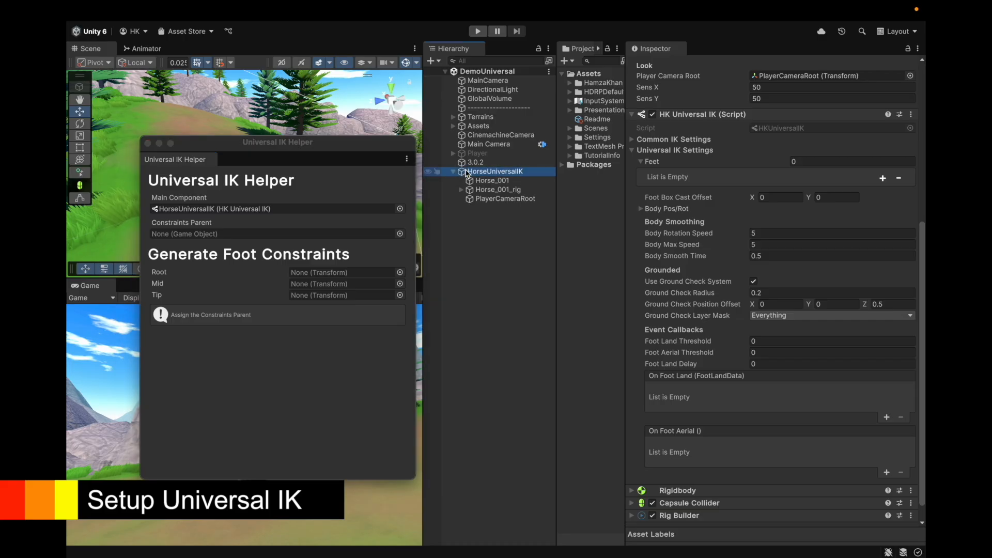
pyautogui.click(405, 9)
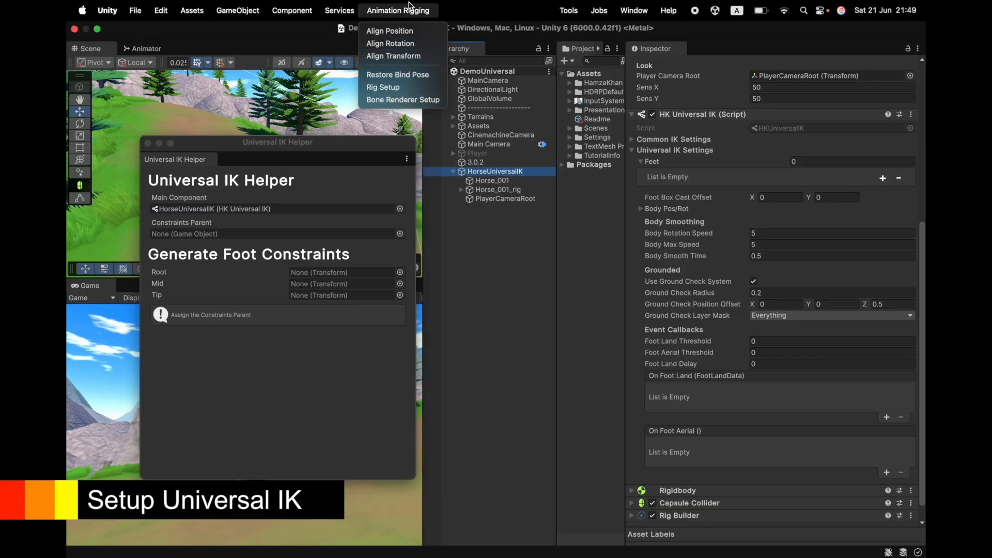
pyautogui.click(397, 88)
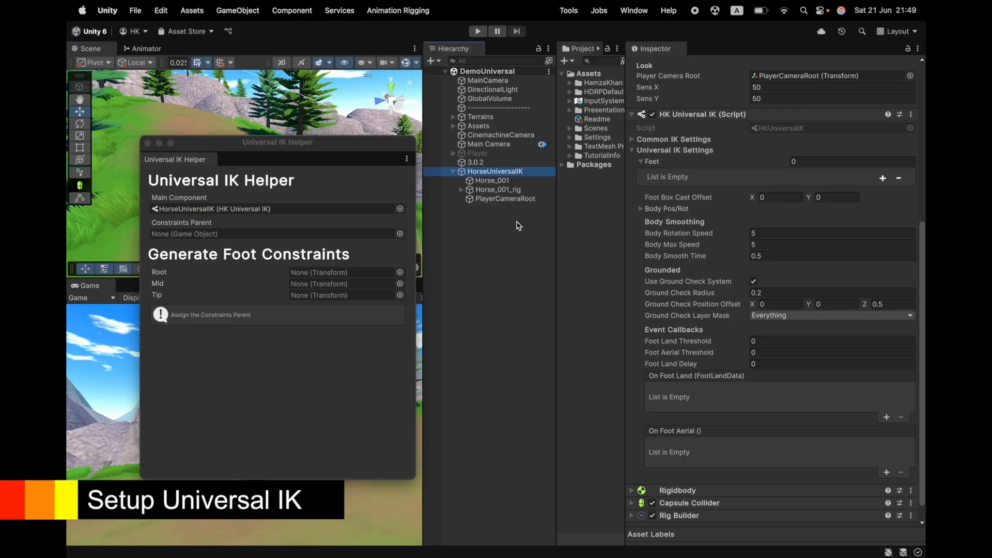
# Step: Create an empty child object named Feet under Rig 1 and save the scene
pyautogui.click(484, 208)
pyautogui.rightClick(491, 210)
pyautogui.click(462, 308)
pyautogui.rightClick(491, 209)
pyautogui.click(521, 424)
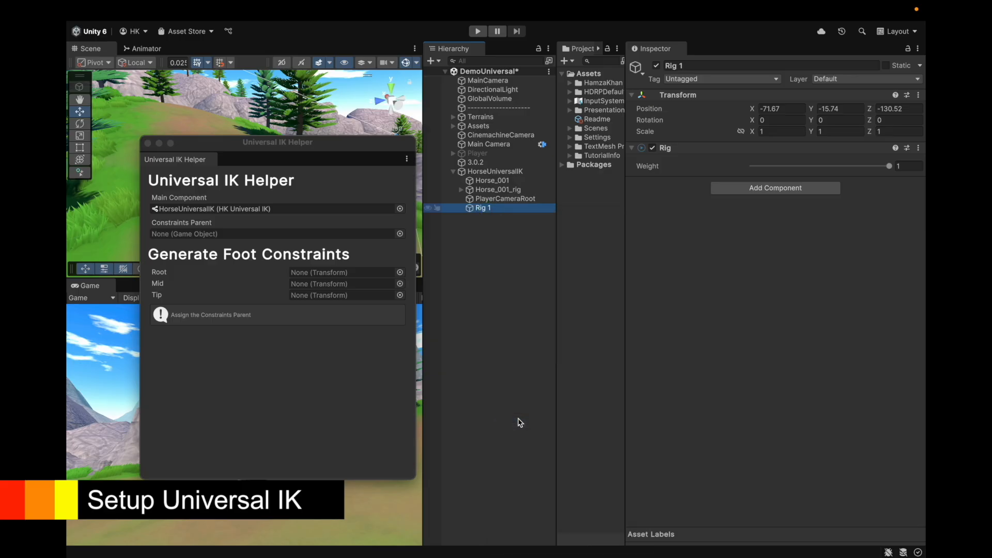
pyautogui.write('Feet')
pyautogui.press('Return')
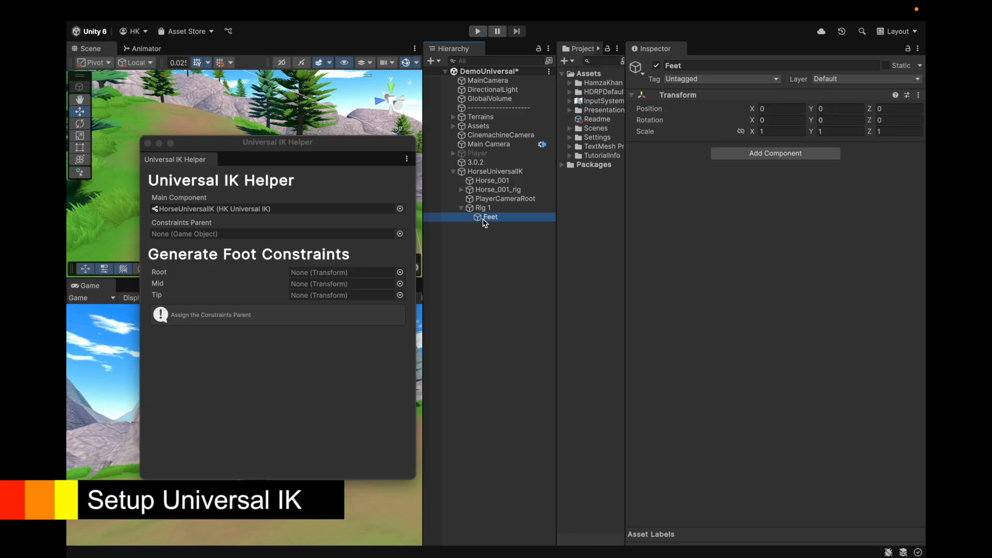
pyautogui.hotkey('ctrl', 's')
# Step: Assign the Feet object as Constraints Parent in the Universal IK Helper and move the helper clear of the Scene view
pyautogui.moveTo(489, 217); pyautogui.dragTo(293, 234)
pyautogui.moveTo(243, 143); pyautogui.dragTo(736, 153)
pyautogui.scroll(5, 259, 215)
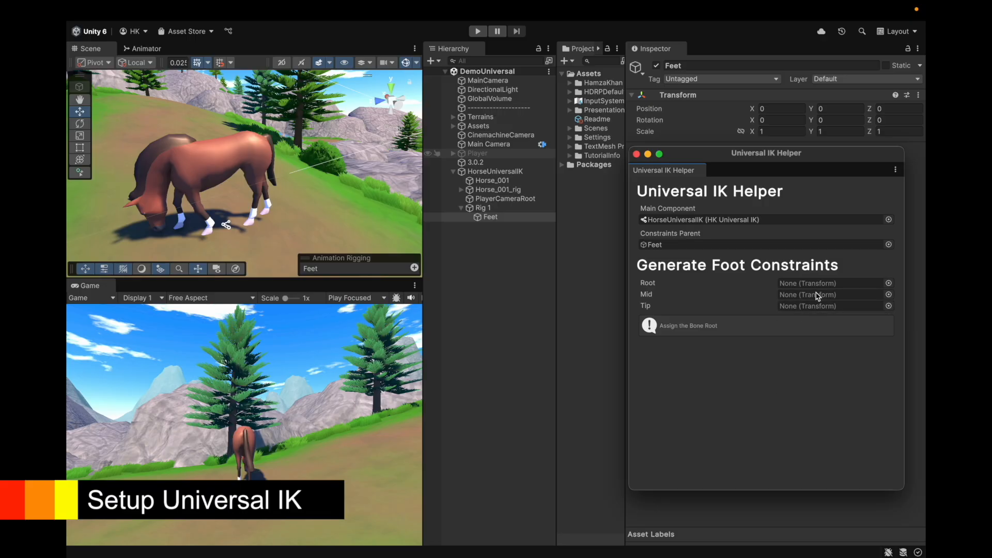
# Step: Expand Horse_001_rig in the hierarchy through shoulder.L, thigh.L, shin.L and foot.L down to toe.L
pyautogui.click(474, 183)
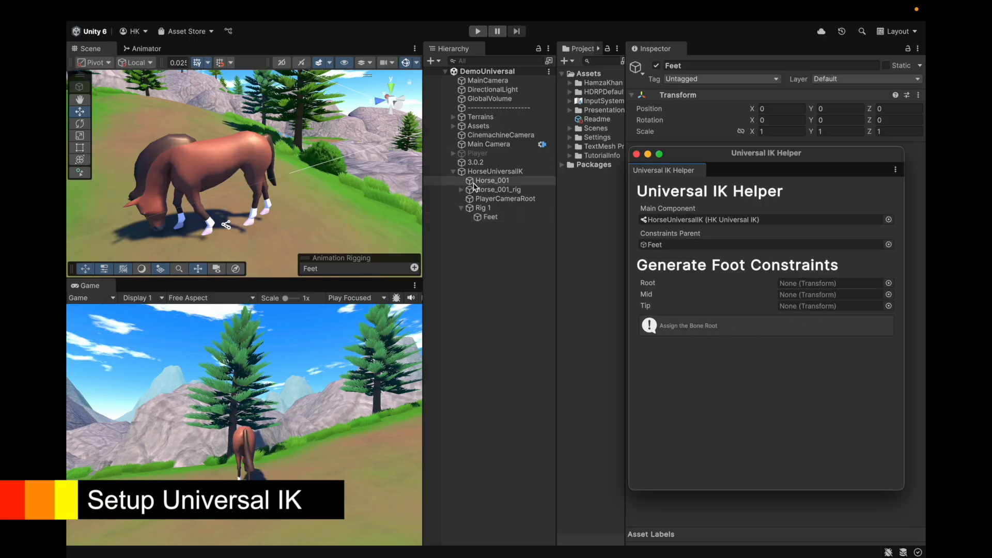
pyautogui.press('Right')
pyautogui.press('Right')
pyautogui.press('Right')
pyautogui.press('Right')
pyautogui.press('Right')
pyautogui.press('Right')
pyautogui.press('Right')
pyautogui.press('Right')
pyautogui.press('Right')
pyautogui.press('Left')
pyautogui.press('Left')
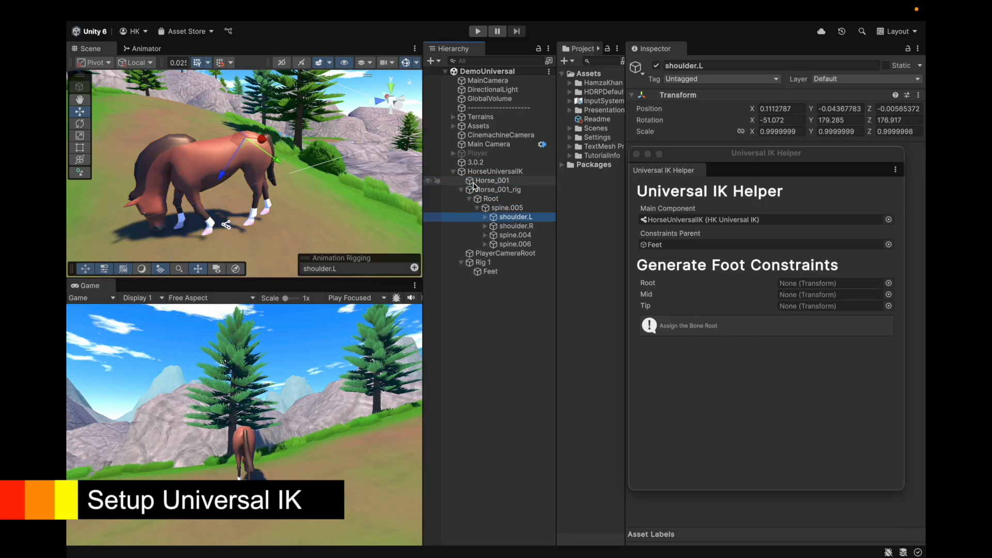
pyautogui.press('Right')
pyautogui.press('Right')
pyautogui.press('Right')
pyautogui.press('Right')
pyautogui.press('Right')
pyautogui.press('Right')
pyautogui.press('Right')
pyautogui.press('Right')
pyautogui.press('Right')
pyautogui.press('Right')
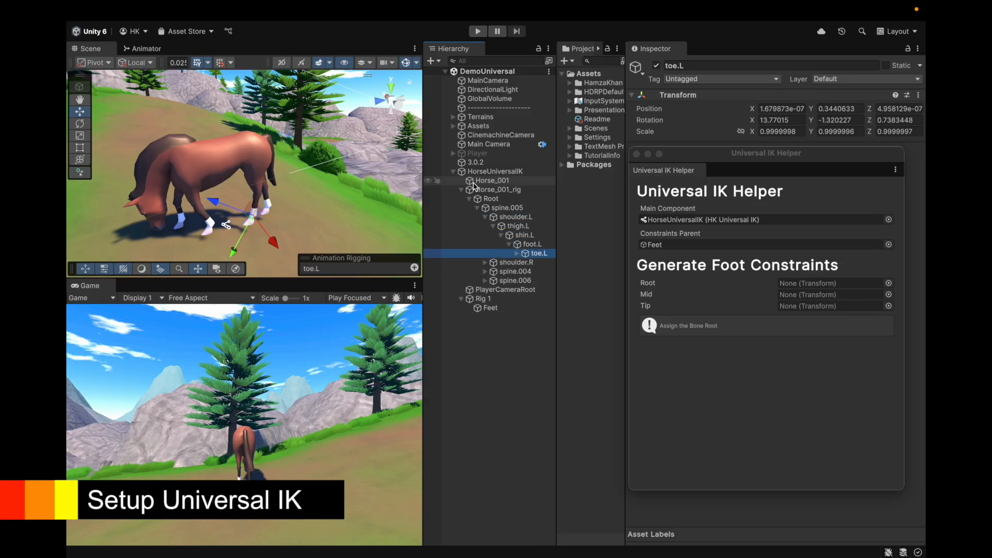
# Step: Examine where the toe.L_end, toe.L and shin.L bones sit on the horse's leg in the Scene view
pyautogui.click(547, 263)
pyautogui.press('f')
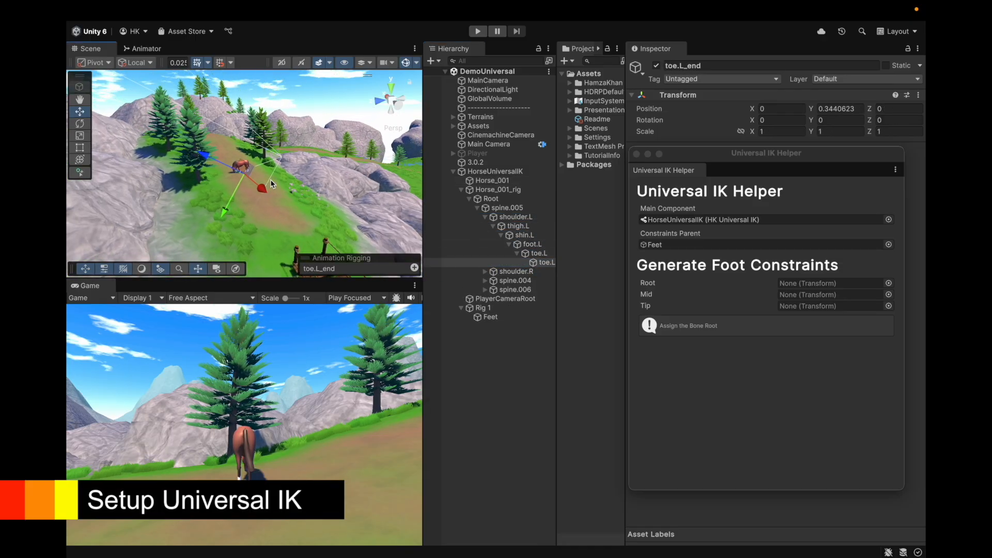
pyautogui.press('Left')
pyautogui.press('Left')
pyautogui.press('Left')
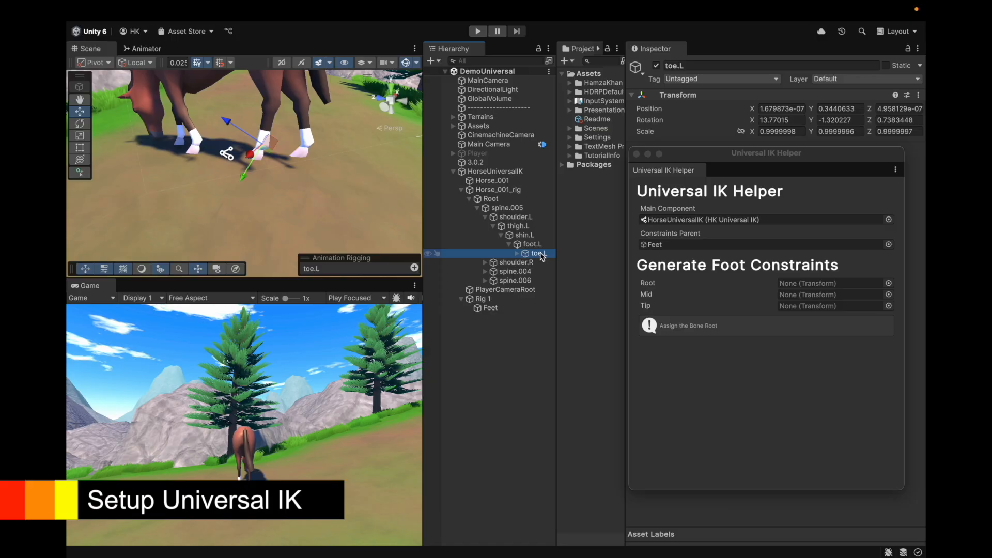
pyautogui.press('Up')
pyautogui.press('f')
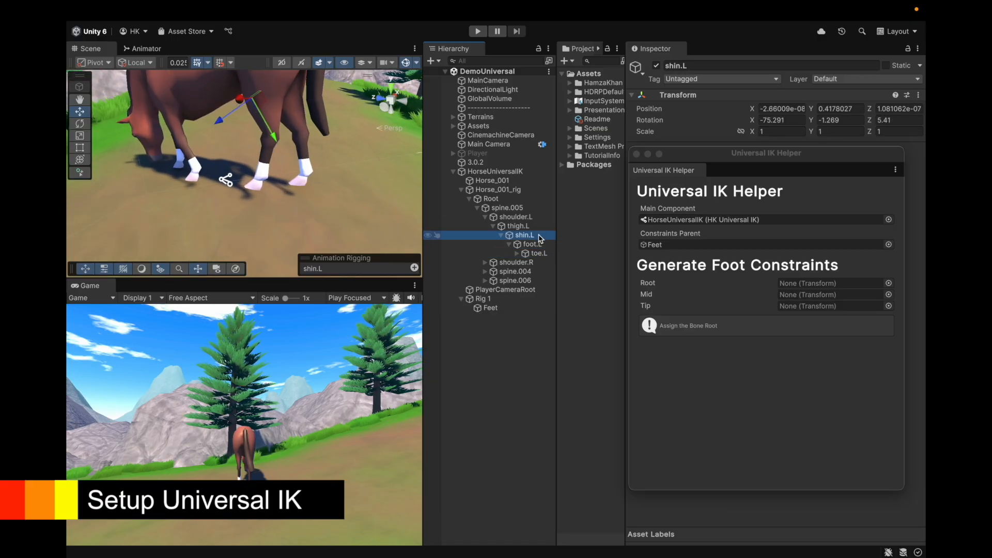
# Step: Assign shin.L as Root, foot.L as Mid and toe.L as Tip, and generate the foot constraint
pyautogui.moveTo(541, 238); pyautogui.dragTo(798, 304)
pyautogui.moveTo(533, 244); pyautogui.dragTo(787, 310)
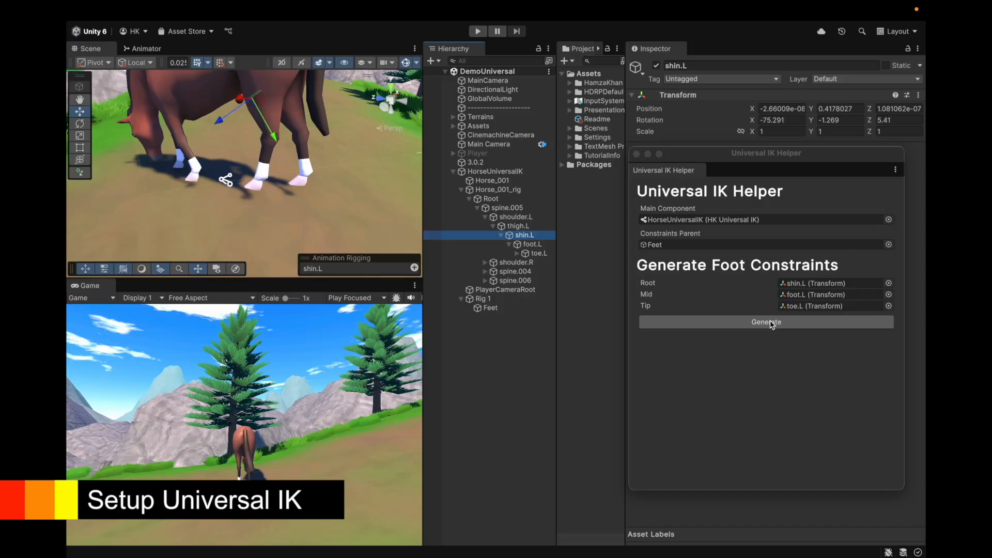
pyautogui.click(770, 323)
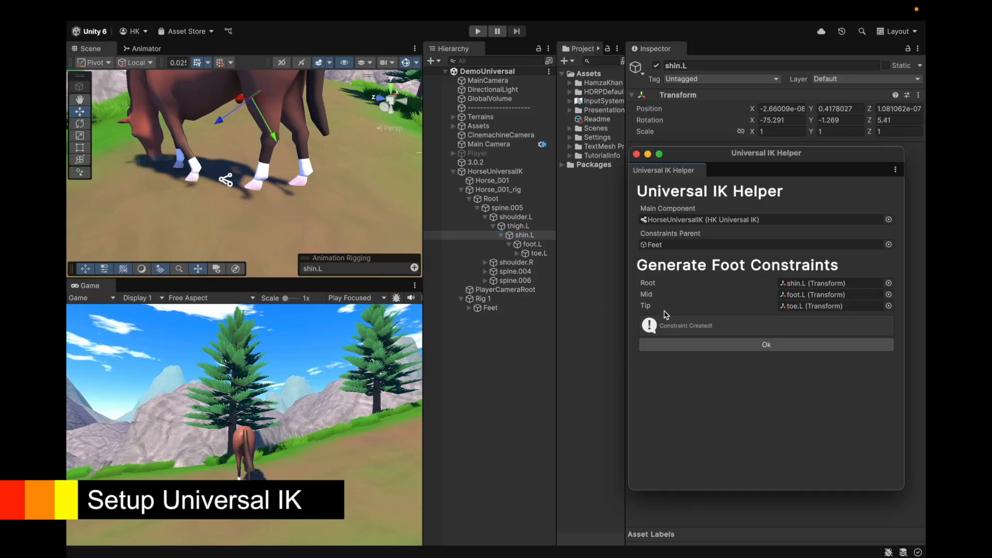
# Step: Examine the objects generated under Feet, including the Source Objects of Bone toe.L's Multi-Parent Constraint
pyautogui.click(469, 309)
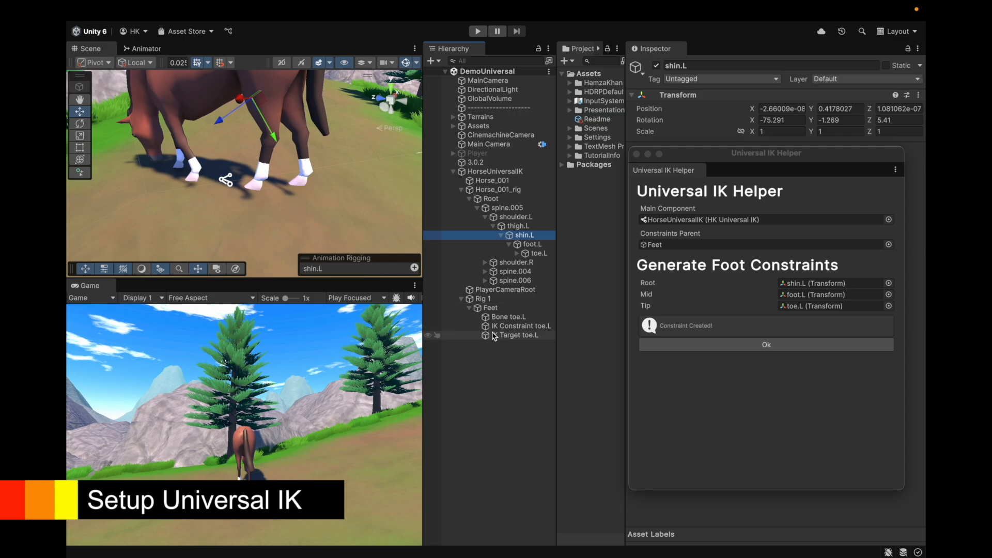
pyautogui.click(492, 318)
pyautogui.moveTo(711, 154); pyautogui.dragTo(547, 293)
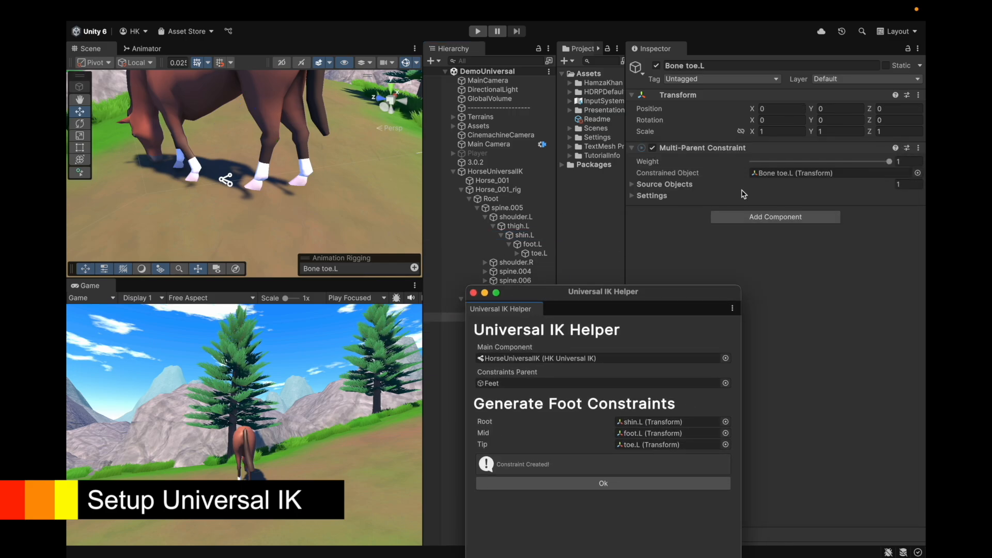
pyautogui.click(666, 185)
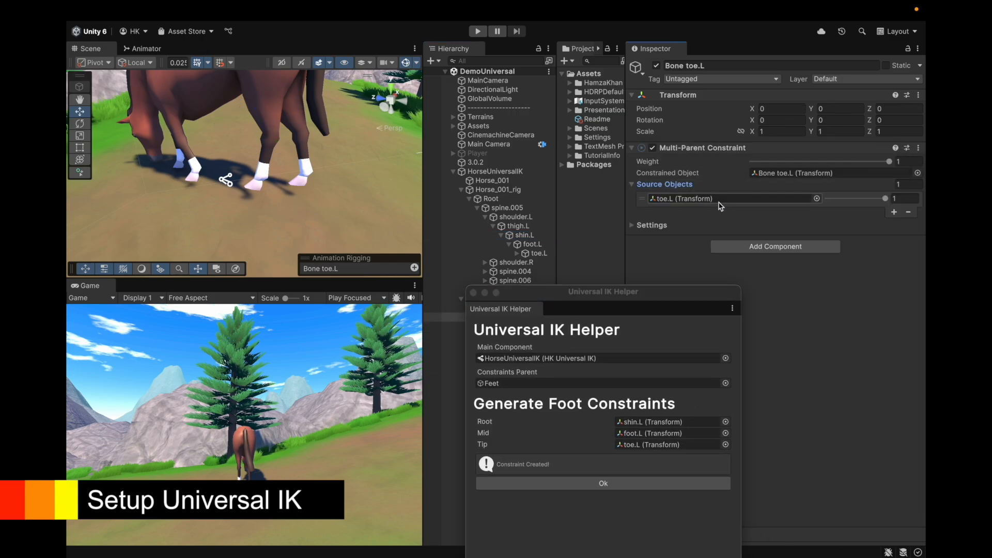
pyautogui.click(669, 186)
pyautogui.moveTo(559, 295); pyautogui.dragTo(714, 200)
pyautogui.click(518, 328)
pyautogui.click(521, 317)
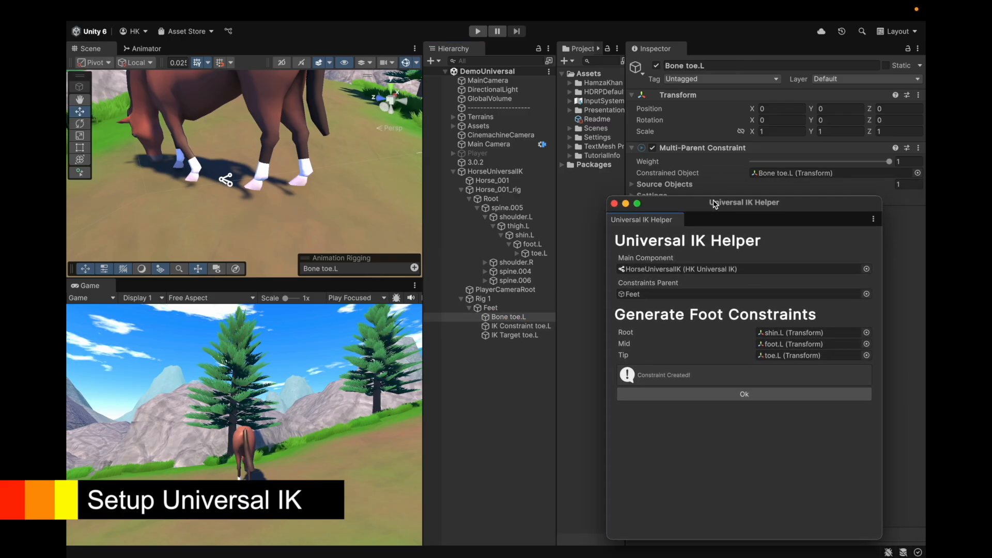
pyautogui.click(521, 318)
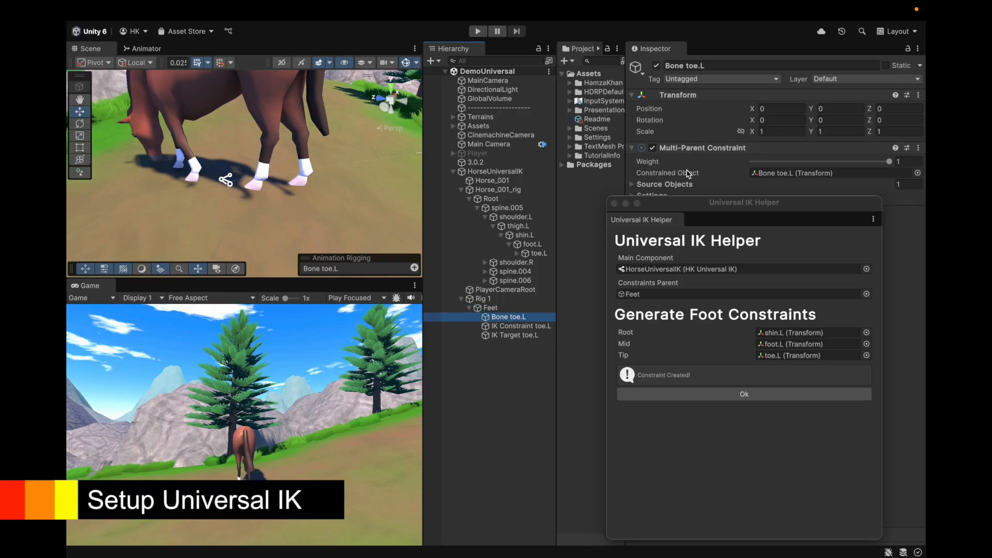
# Step: Acknowledge the created constraint in the Universal IK Helper and collapse the Feet object in the hierarchy
pyautogui.scroll(-5, 290, 215)
pyautogui.keyDown('alt'); pyautogui.moveTo(187, 214); pyautogui.dragTo(233, 230); pyautogui.keyUp('alt')
pyautogui.scroll(-5, 233, 231)
pyautogui.scroll(4, 264, 150)
pyautogui.keyDown('alt'); pyautogui.moveTo(277, 204); pyautogui.dragTo(189, 205); pyautogui.keyUp('alt')
pyautogui.scroll(5, 246, 207)
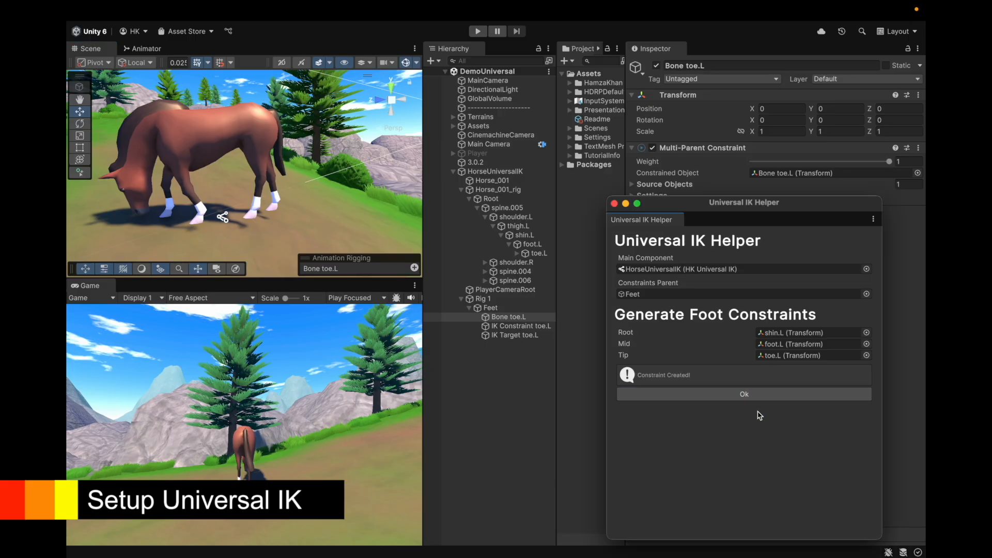
pyautogui.click(741, 396)
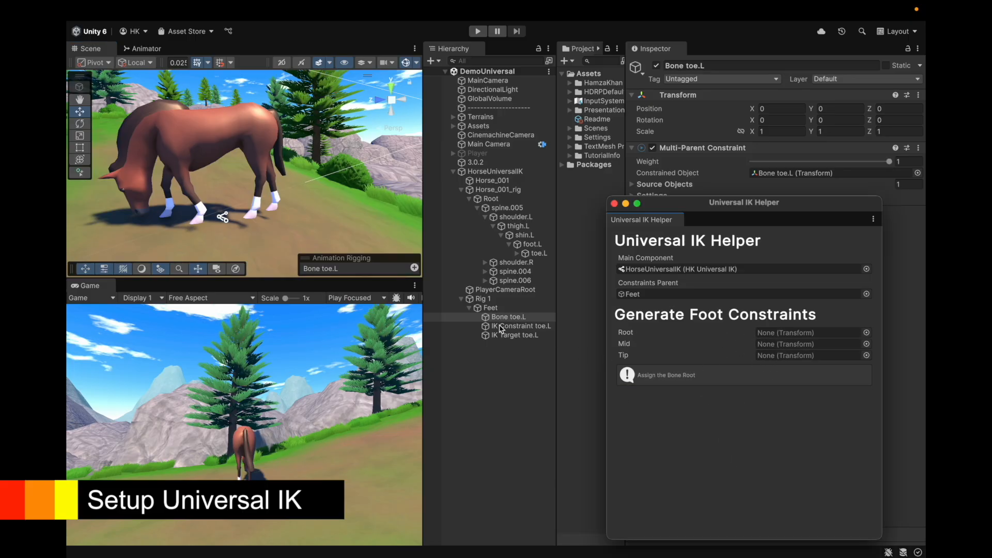
pyautogui.click(470, 309)
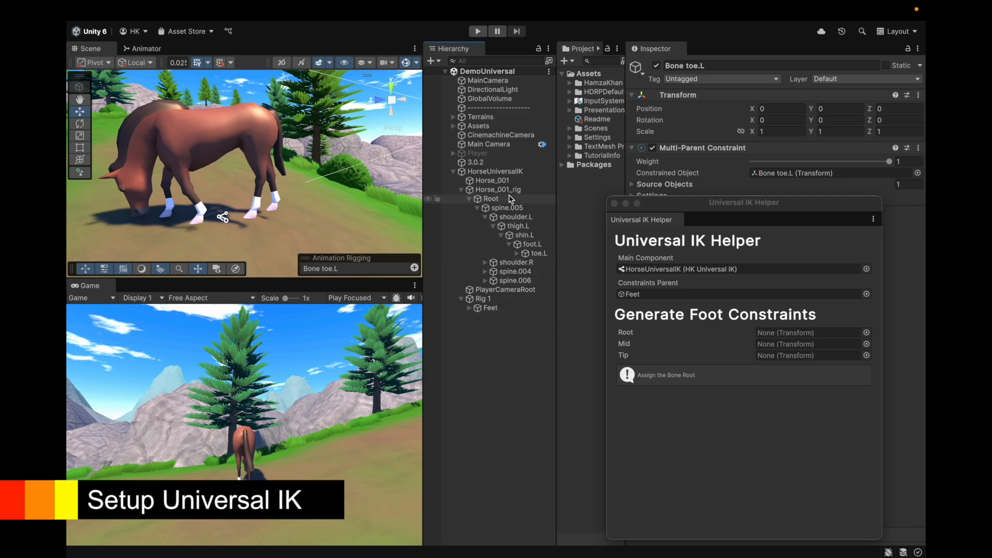
# Step: Expand the Feet object and the shoulder.R bone chain down to toe.R, leaving toe.R collapsed
pyautogui.click(470, 308)
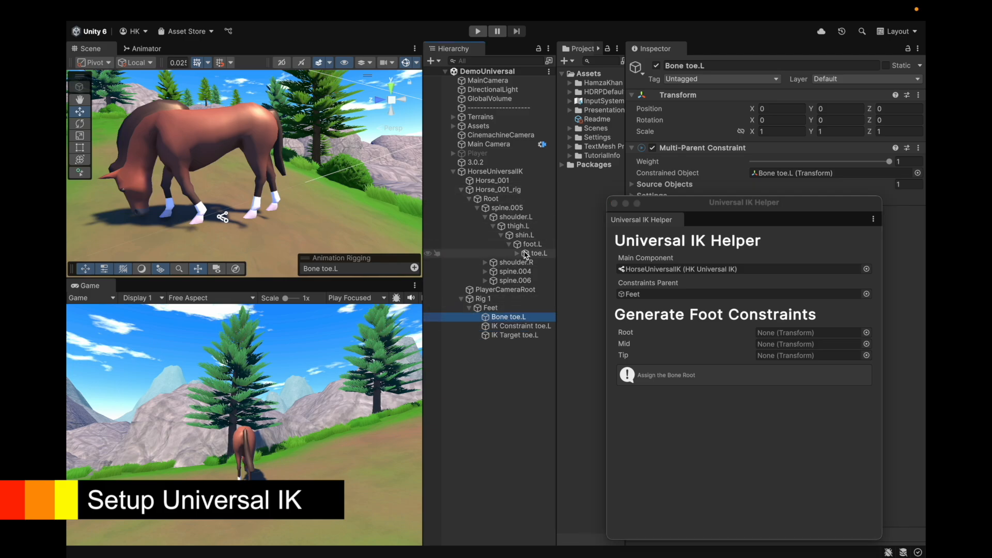
pyautogui.click(503, 264)
pyautogui.hotkey('alt', 'Right')
pyautogui.press('Down')
pyautogui.press('Down')
pyautogui.press('Down')
pyautogui.press('Down')
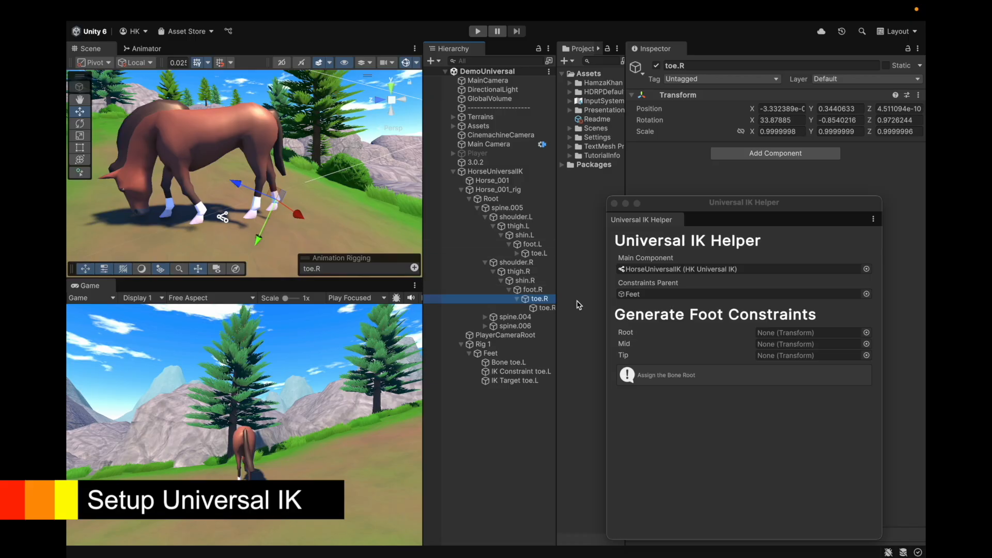
pyautogui.press('Left')
# Step: Assign shin.R as Root, foot.R as Mid and toe.R as Tip, generate the foot constraint and acknowledge it
pyautogui.moveTo(540, 299); pyautogui.dragTo(769, 361)
pyautogui.moveTo(535, 289); pyautogui.dragTo(758, 345)
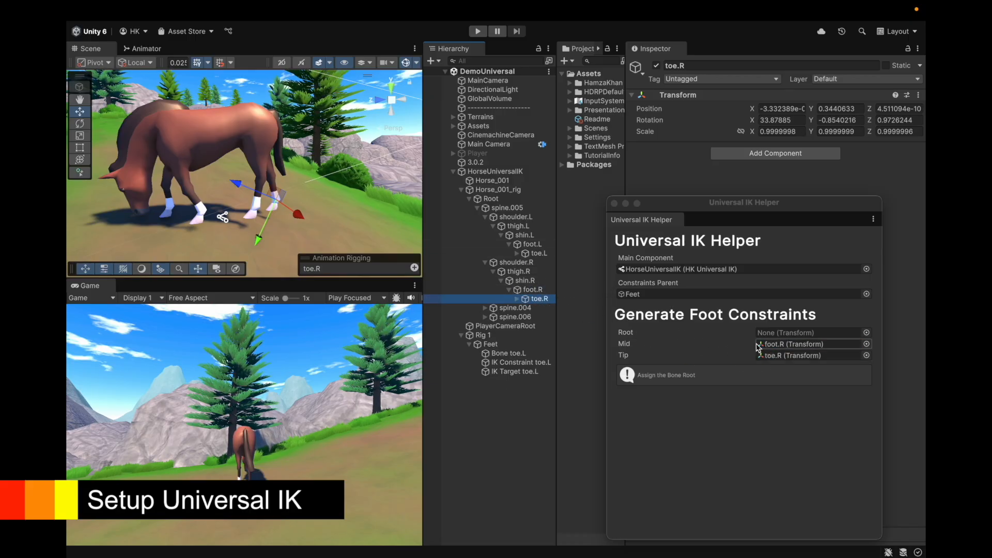
pyautogui.moveTo(533, 291); pyautogui.dragTo(811, 333)
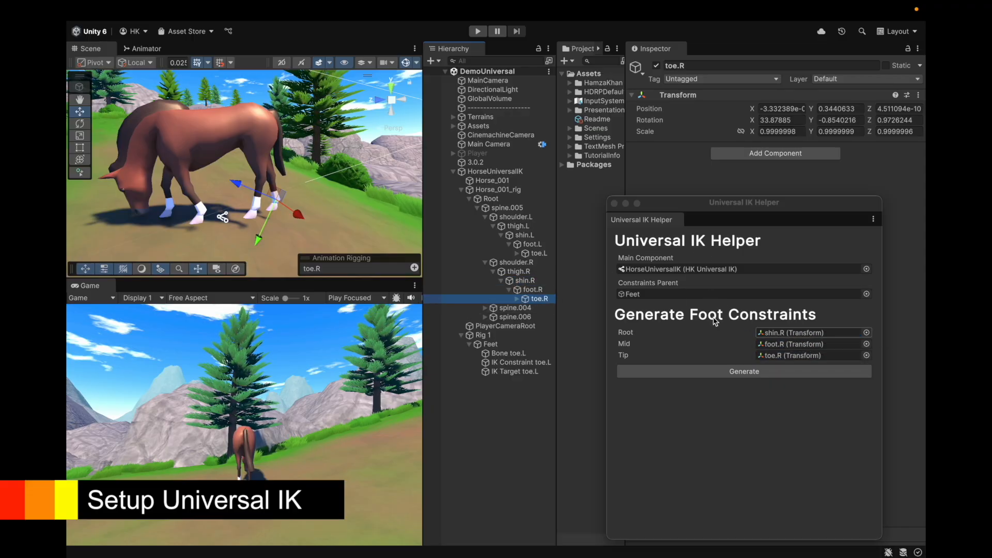
pyautogui.click(717, 372)
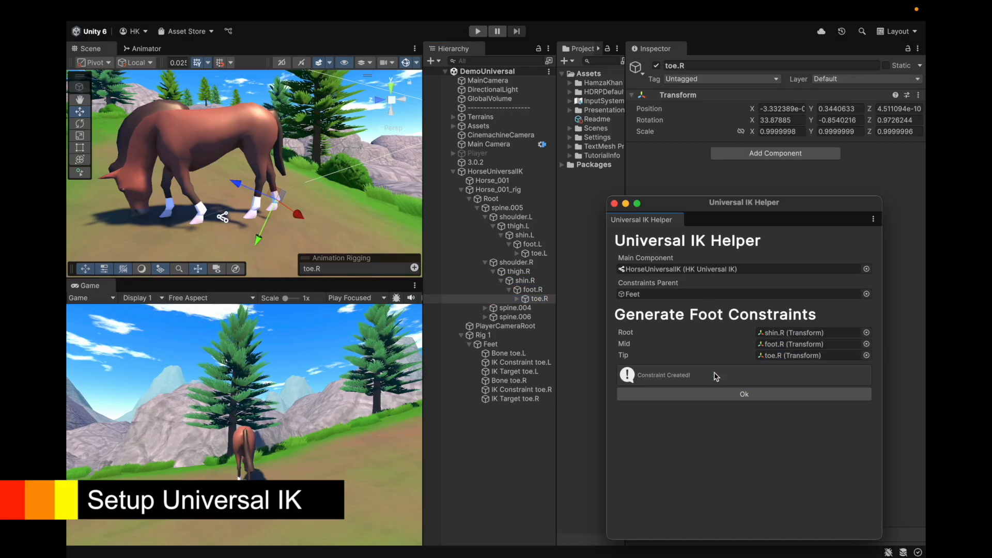
pyautogui.click(652, 394)
# Step: Collapse shoulder.L and shoulder.R, expand the spine.004 and spine.006 bone chains, and widen the Hierarchy
pyautogui.click(504, 219)
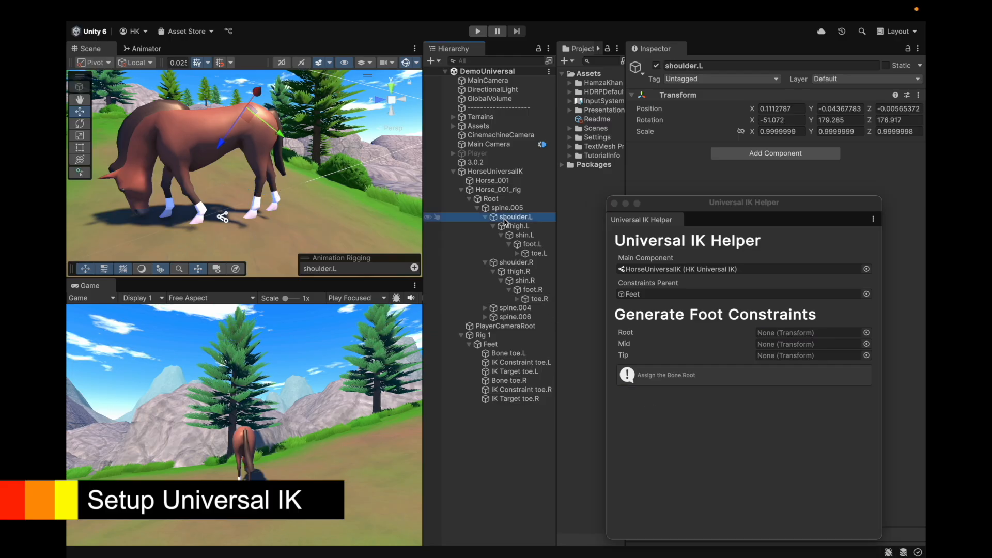
pyautogui.press('Left')
pyautogui.press('Down')
pyautogui.press('Left')
pyautogui.press('Down')
pyautogui.press('Right')
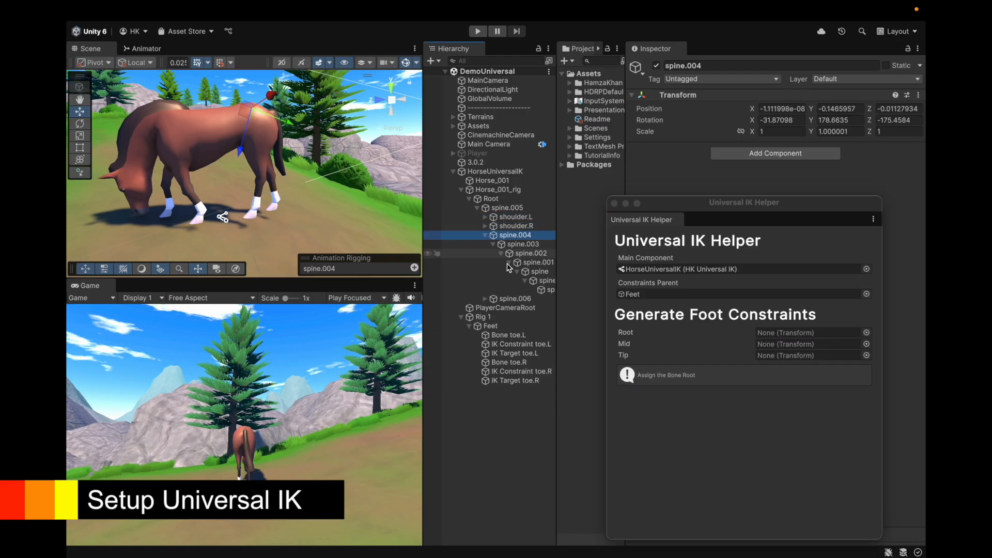
pyautogui.click(518, 302)
pyautogui.press('Right')
pyautogui.moveTo(557, 330); pyautogui.dragTo(661, 328)
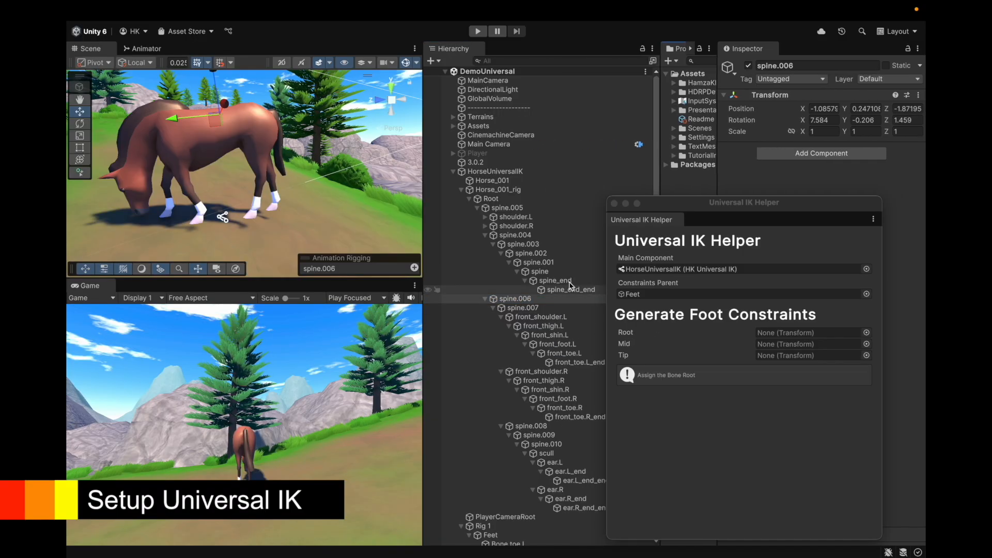
# Step: Collapse the whole spine.004 bone chain in the hierarchy
pyautogui.click(565, 272)
pyautogui.press('Left')
pyautogui.press('Left')
pyautogui.press('Left')
pyautogui.press('Left')
pyautogui.press('Left')
pyautogui.press('Left')
pyautogui.press('Left')
pyautogui.press('Left')
pyautogui.press('Left')
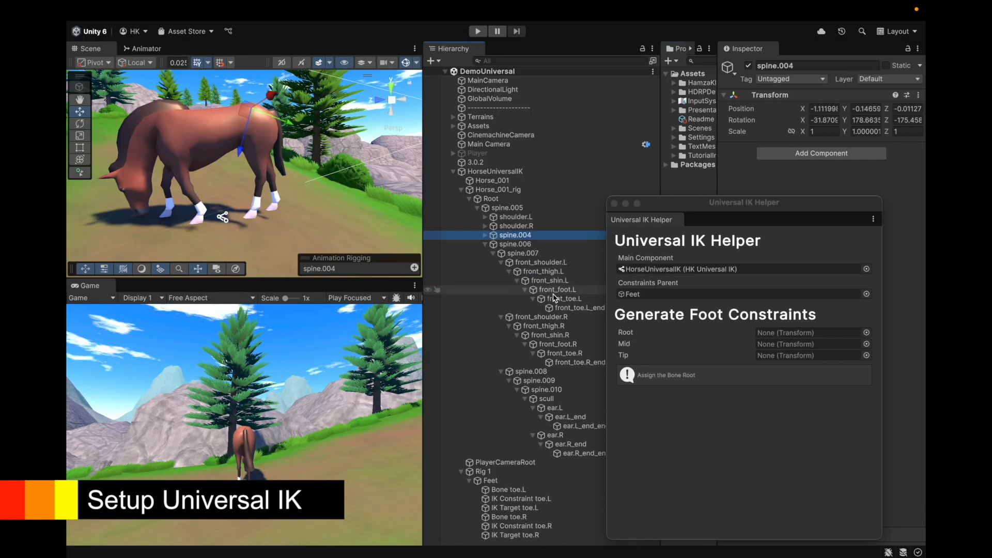
# Step: Collapse spine.008 and move the Universal IK Helper window away from the front leg bone names
pyautogui.click(554, 264)
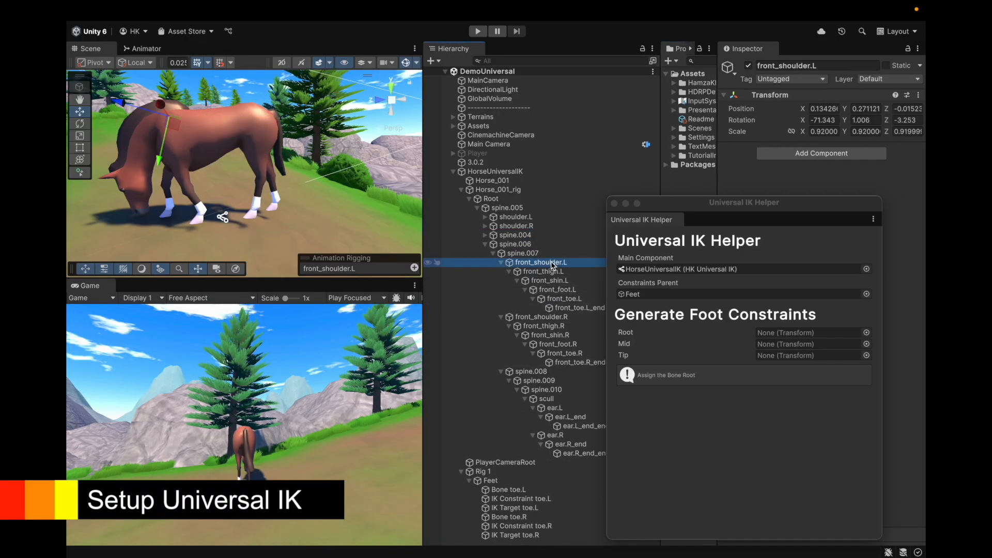
pyautogui.click(531, 371)
pyautogui.press('Left')
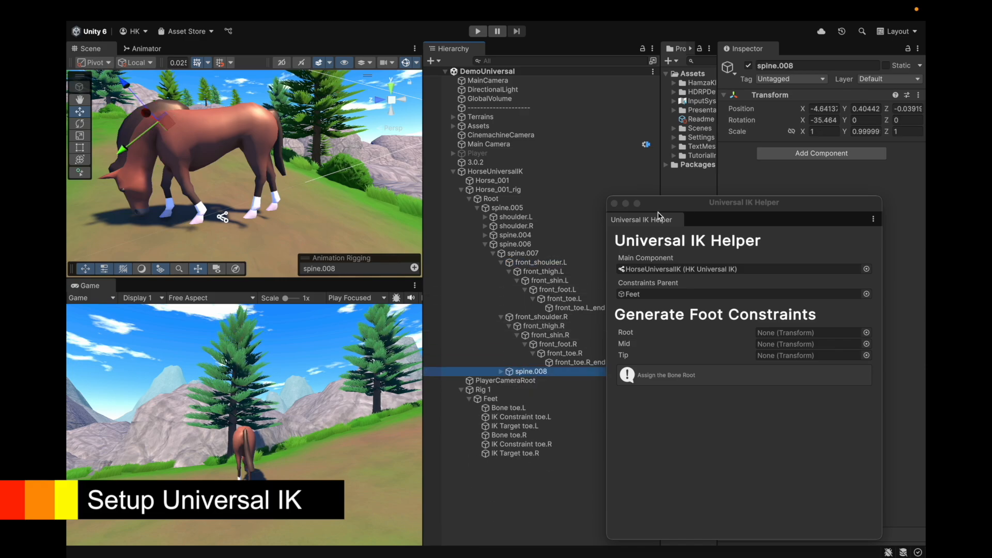
pyautogui.moveTo(659, 218); pyautogui.dragTo(694, 182)
# Step: Assign front_shin.R as Root, front_foot.R as Mid and front_toe.R as Tip, and generate the foot constraint
pyautogui.click(578, 354)
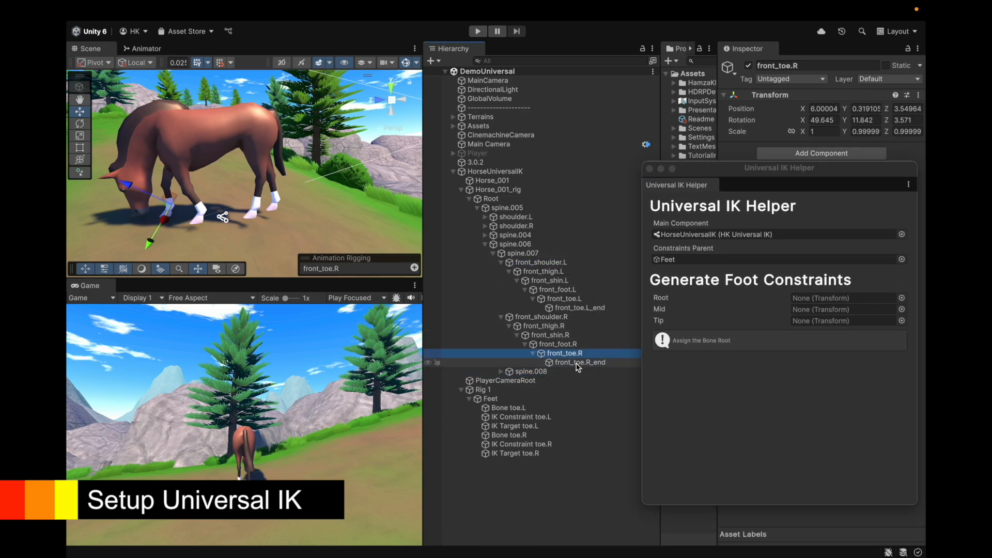
pyautogui.press('Left')
pyautogui.moveTo(572, 354); pyautogui.dragTo(824, 310)
pyautogui.moveTo(577, 342); pyautogui.dragTo(853, 299)
pyautogui.click(690, 339)
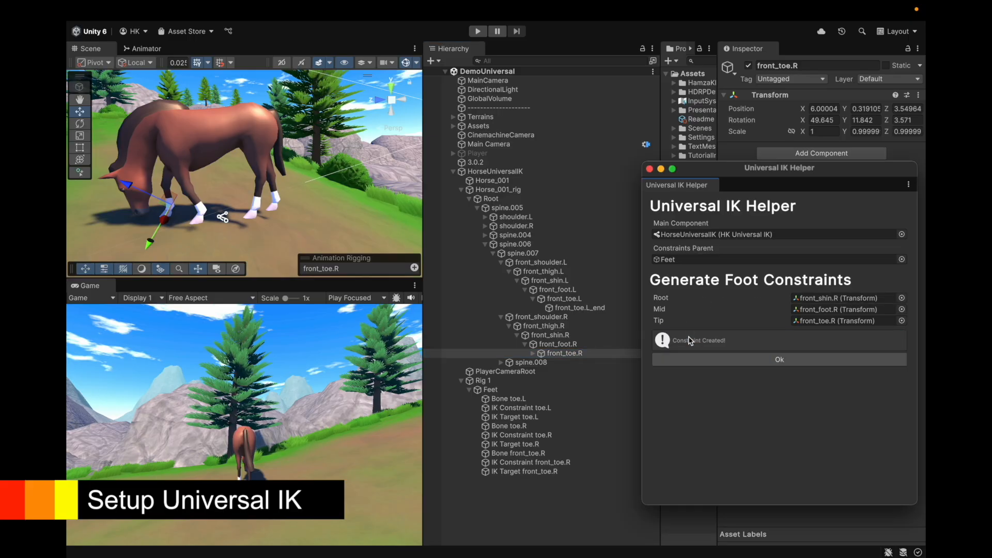
# Step: Assign front_shin.L as Root, front_foot.L as Mid and front_toe.L as Tip, generate the foot constraint and acknowledge it
pyautogui.click(553, 318)
pyautogui.press('Left')
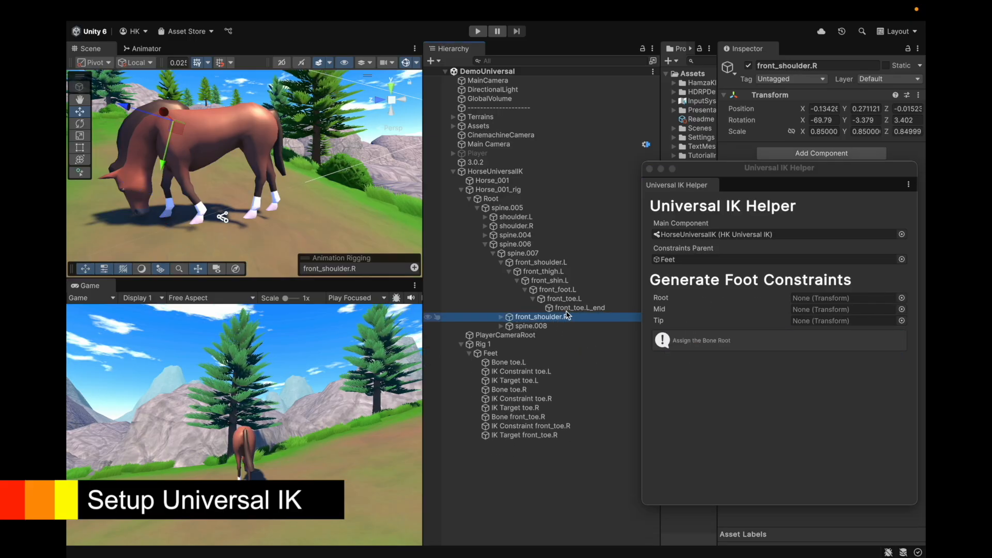
pyautogui.click(580, 308)
pyautogui.press('Left')
pyautogui.press('Left')
pyautogui.moveTo(578, 300); pyautogui.dragTo(817, 309)
pyautogui.moveTo(614, 283); pyautogui.dragTo(838, 299)
pyautogui.click(737, 338)
pyautogui.click(706, 360)
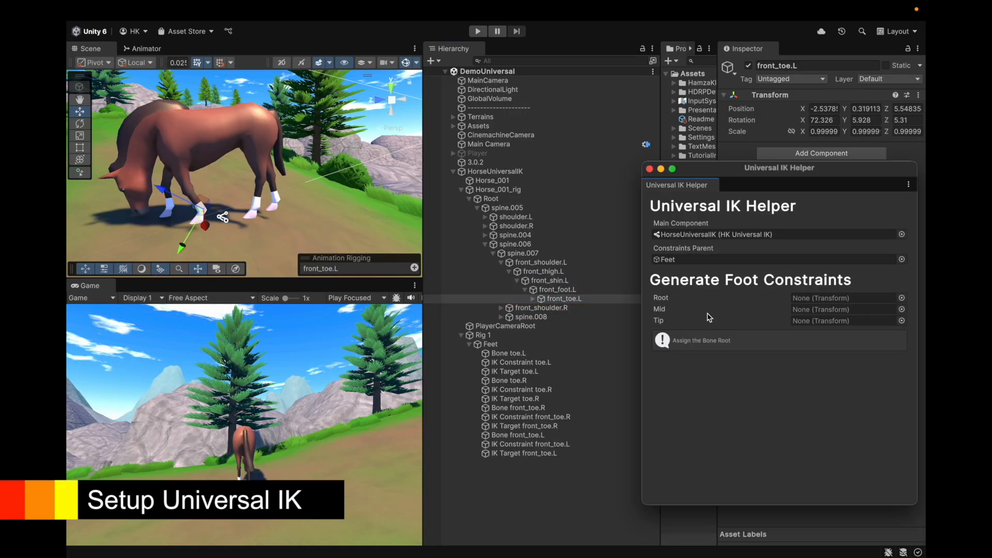
# Step: Close the Universal IK Helper and examine the Feet elements in HorseUniversalIK's HK Universal IK component
pyautogui.click(650, 169)
pyautogui.moveTo(717, 221)
pyautogui.mouseDown()
pyautogui.moveTo(672, 226)
pyautogui.moveTo(706, 225)
pyautogui.mouseUp()
pyautogui.click(495, 171)
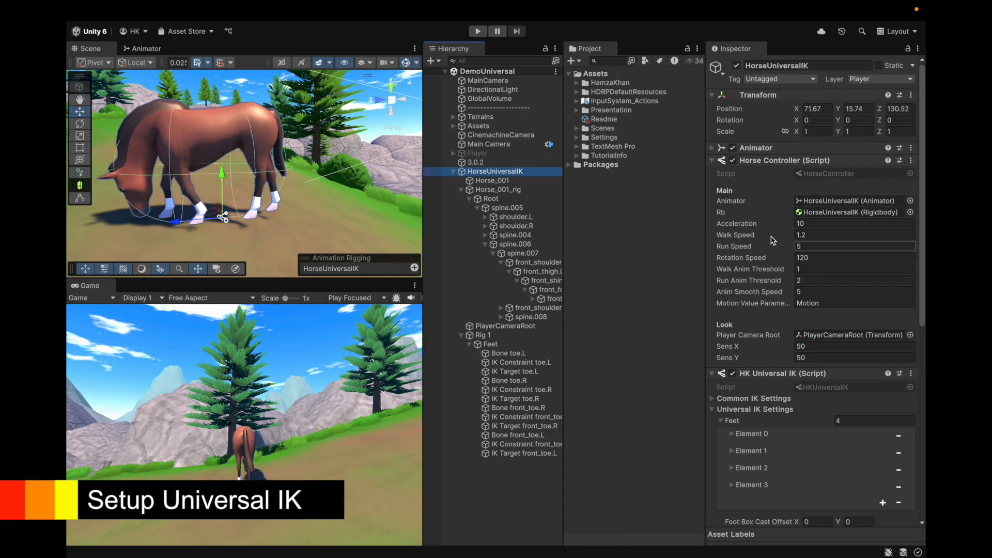
pyautogui.scroll(-5, 762, 305)
pyautogui.scroll(-4, 762, 305)
pyautogui.click(732, 170)
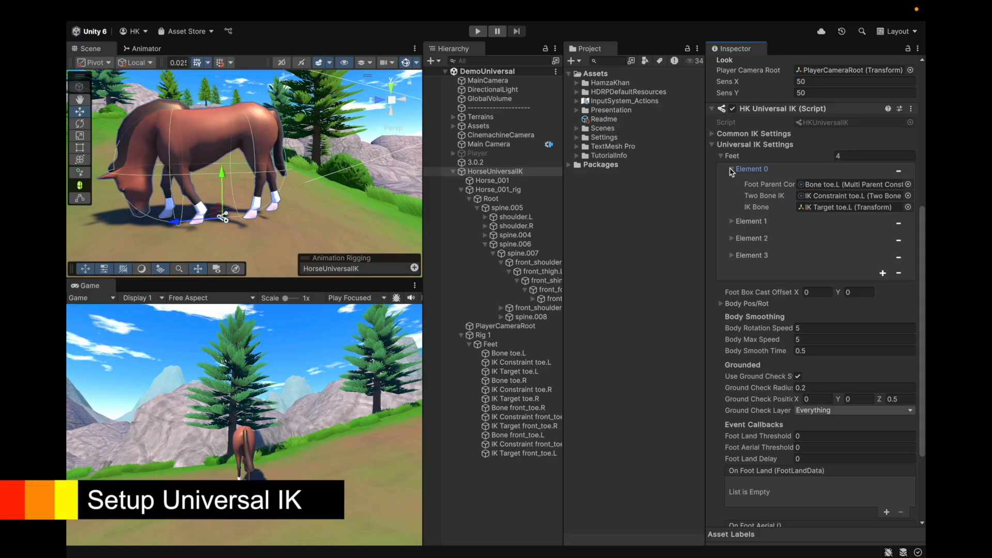
pyautogui.doubleClick(734, 221)
pyautogui.click(733, 170)
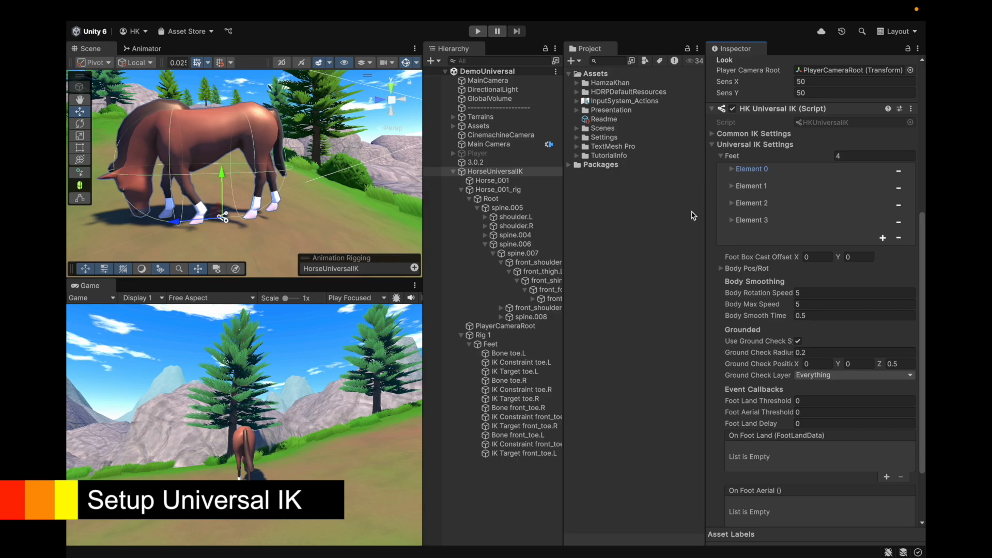
# Step: Disable Use Body Positioning and Use Body Rotations under Body Pos/Rot, and save the scene
pyautogui.scroll(-3, 883, 363)
pyautogui.scroll(-8, 867, 207)
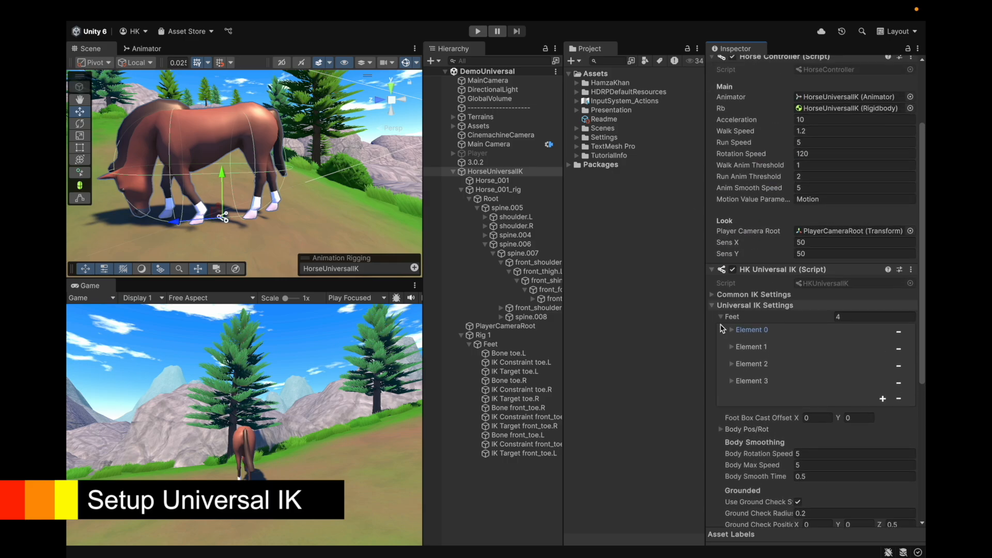
pyautogui.click(723, 255)
pyautogui.scroll(-6, 725, 253)
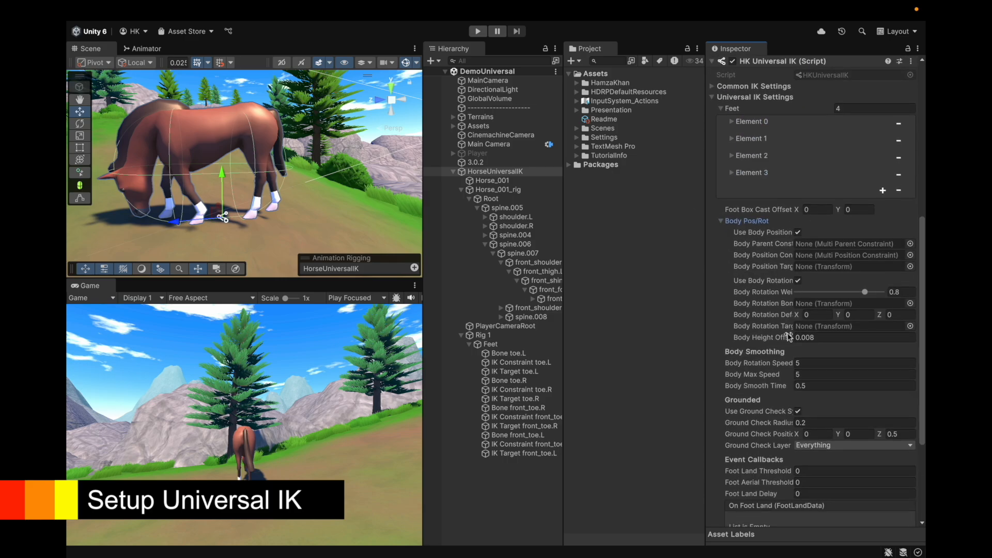
pyautogui.moveTo(706, 225); pyautogui.dragTo(648, 225)
pyautogui.scroll(5, 766, 272)
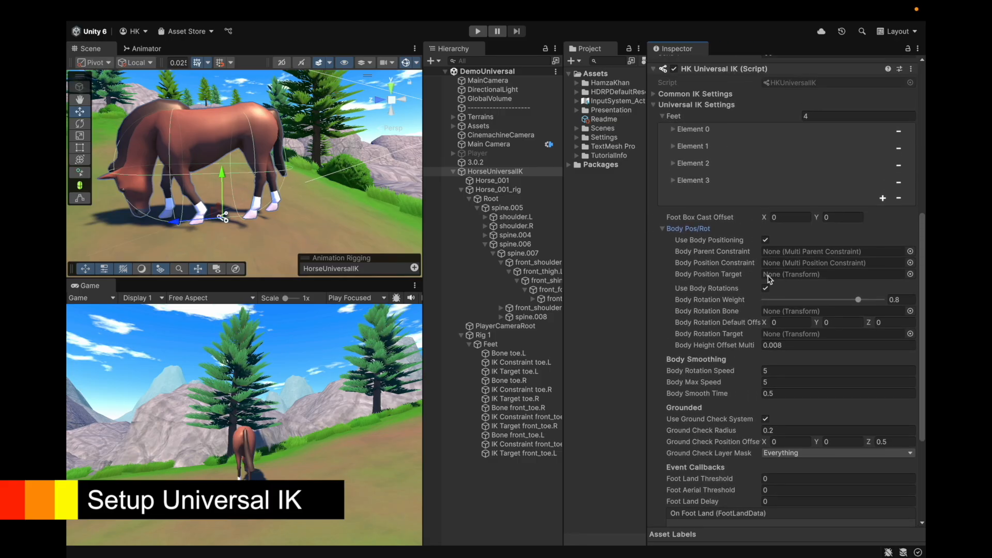
pyautogui.click(766, 240)
pyautogui.click(766, 255)
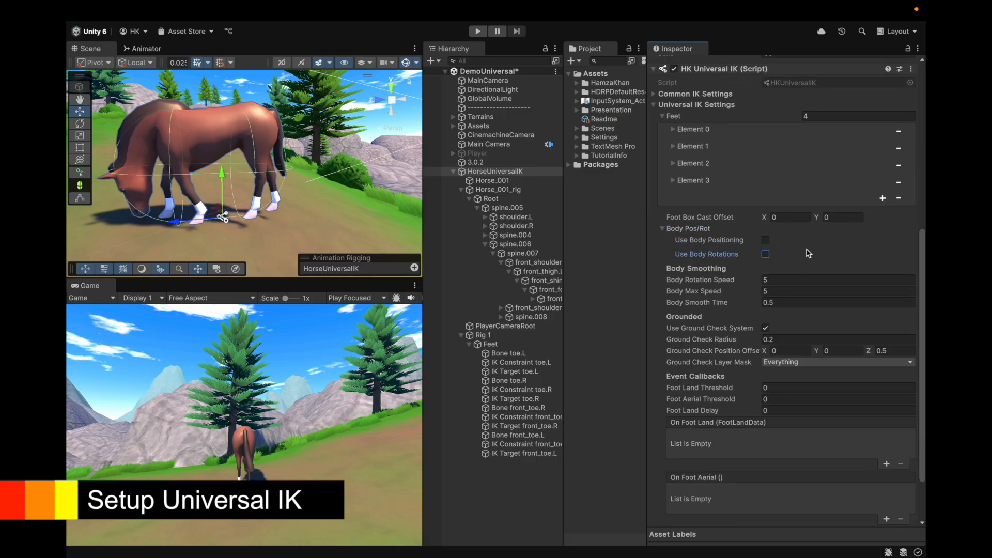
pyautogui.scroll(-5, 801, 287)
pyautogui.scroll(12, 802, 287)
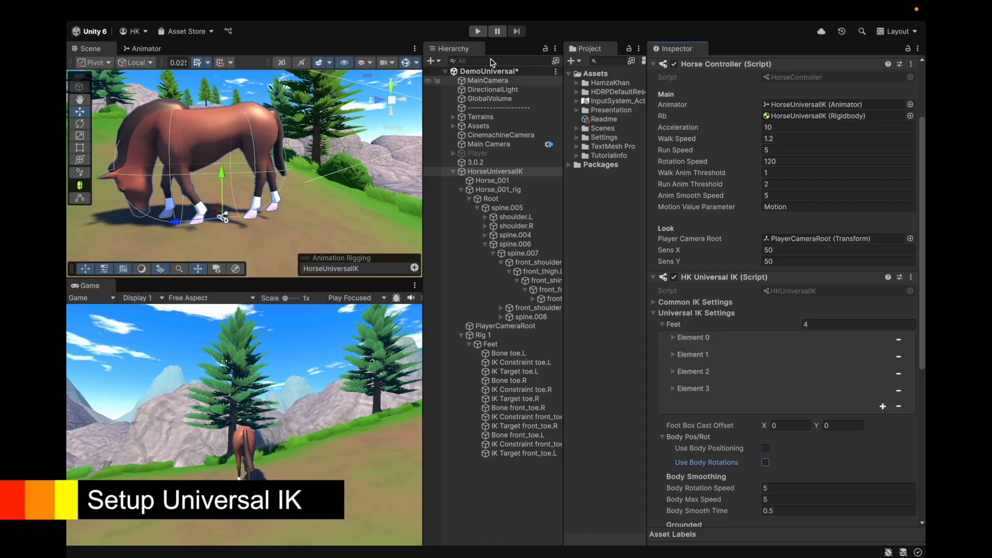
pyautogui.hotkey('ctrl', 's')
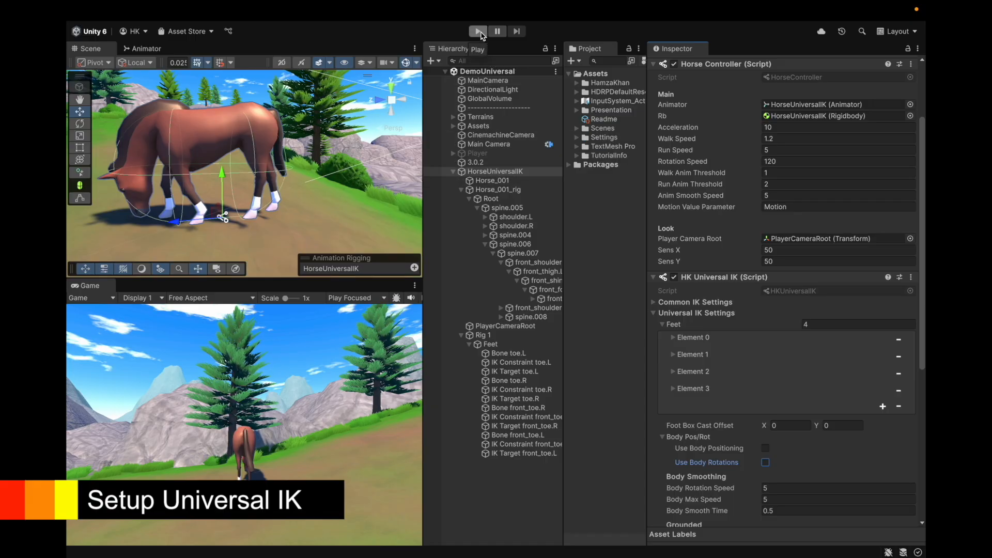
# Step: Run the scene, examine the horse's foot placement on the slope from another angle, and stop playback
pyautogui.click(479, 32)
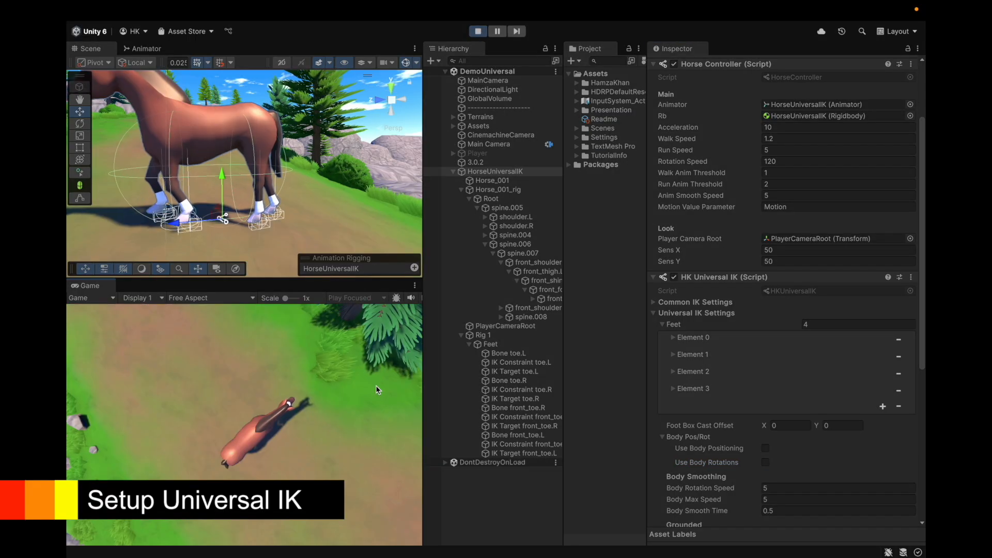
pyautogui.keyDown('alt'); pyautogui.moveTo(243, 227); pyautogui.dragTo(161, 272); pyautogui.keyUp('alt')
pyautogui.scroll(5, 184, 233)
pyautogui.scroll(-5, 150, 241)
pyautogui.press('super+p')
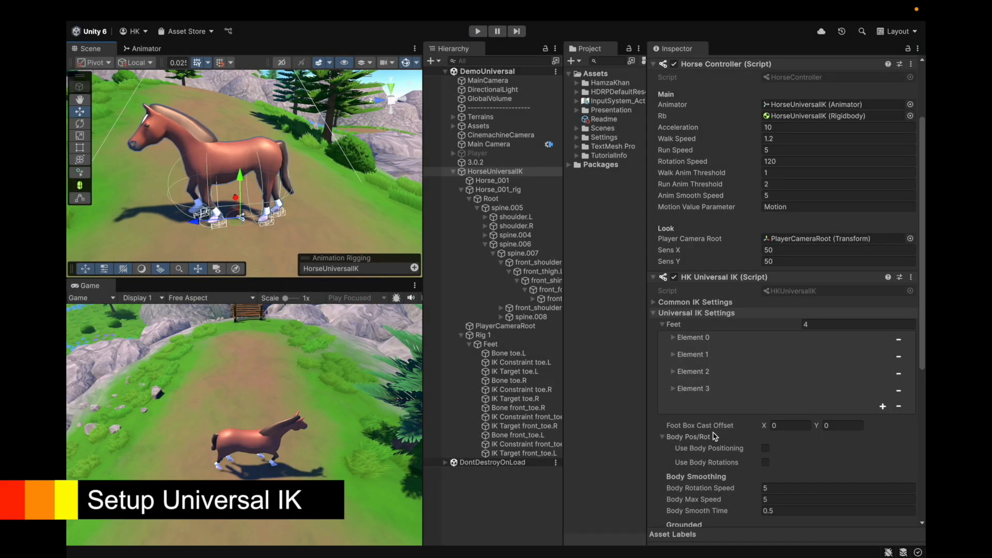
# Step: Enable Use Body Positioning and Use Body Rotations under Body Pos/Rot, and save the scene
pyautogui.click(766, 448)
pyautogui.scroll(-10, 764, 455)
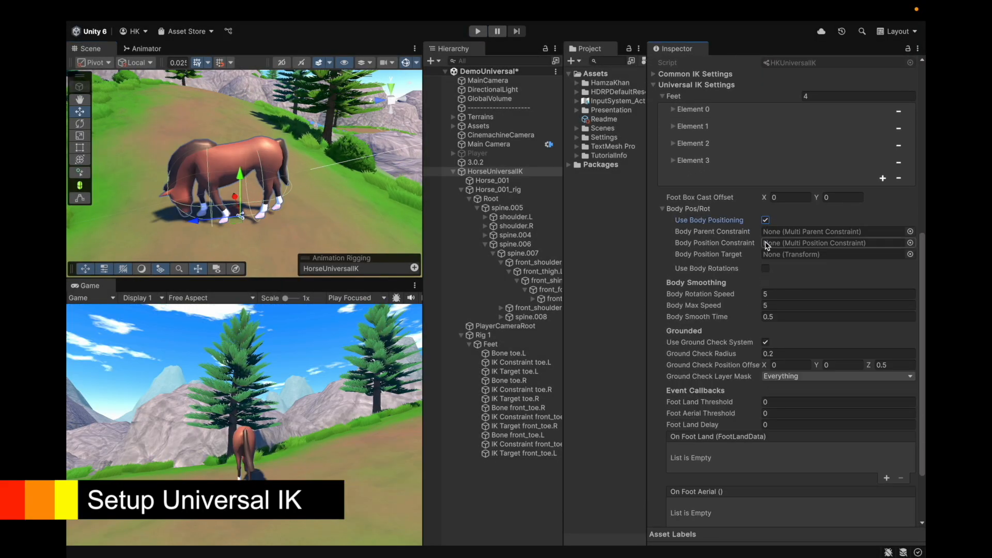
pyautogui.click(766, 270)
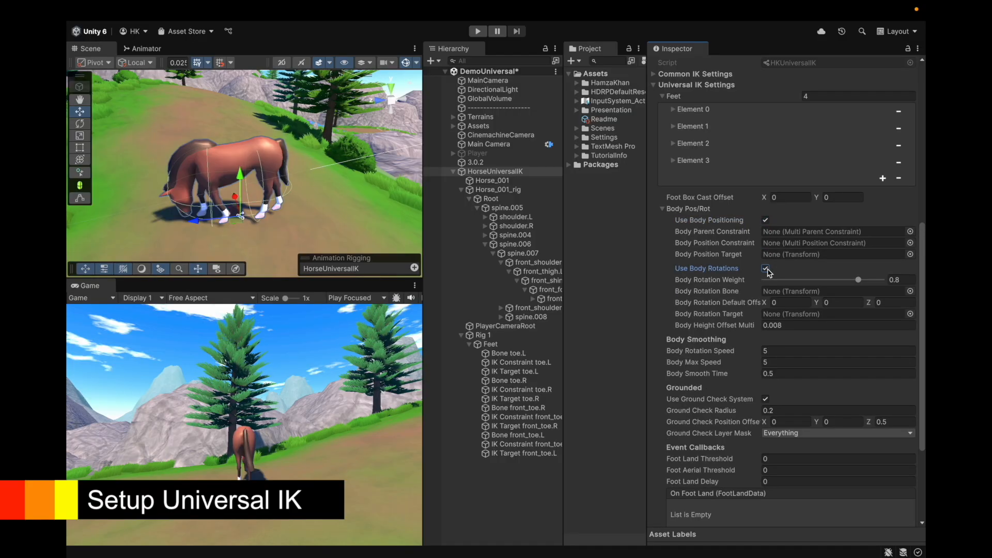
pyautogui.press('super+s')
# Step: Create an empty object named ParentConstraint under Feet and save the scene
pyautogui.keyDown('alt'); pyautogui.moveTo(245, 235); pyautogui.dragTo(302, 201); pyautogui.keyUp('alt')
pyautogui.scroll(4, 226, 215)
pyautogui.keyDown('alt'); pyautogui.moveTo(386, 200); pyautogui.dragTo(248, 207); pyautogui.keyUp('alt')
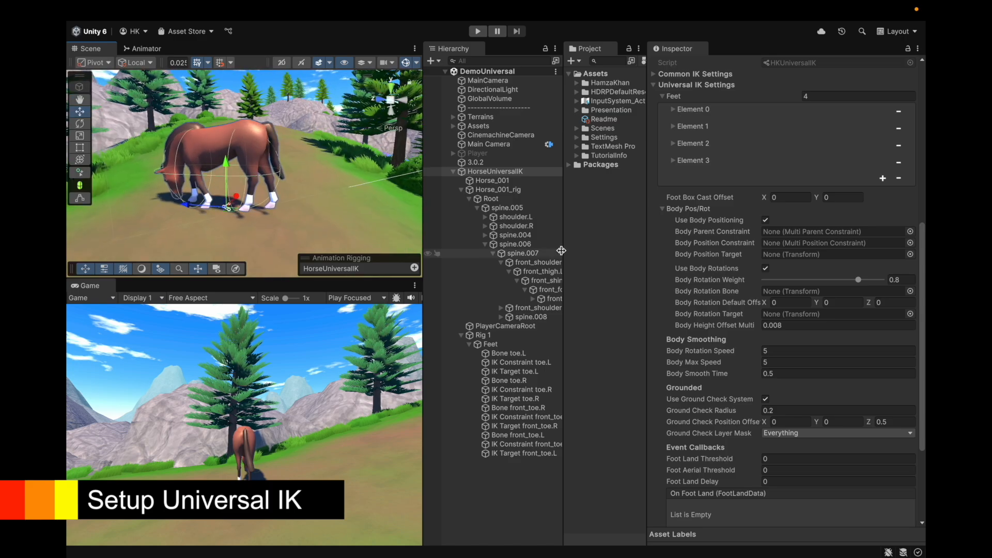
pyautogui.rightClick(499, 345)
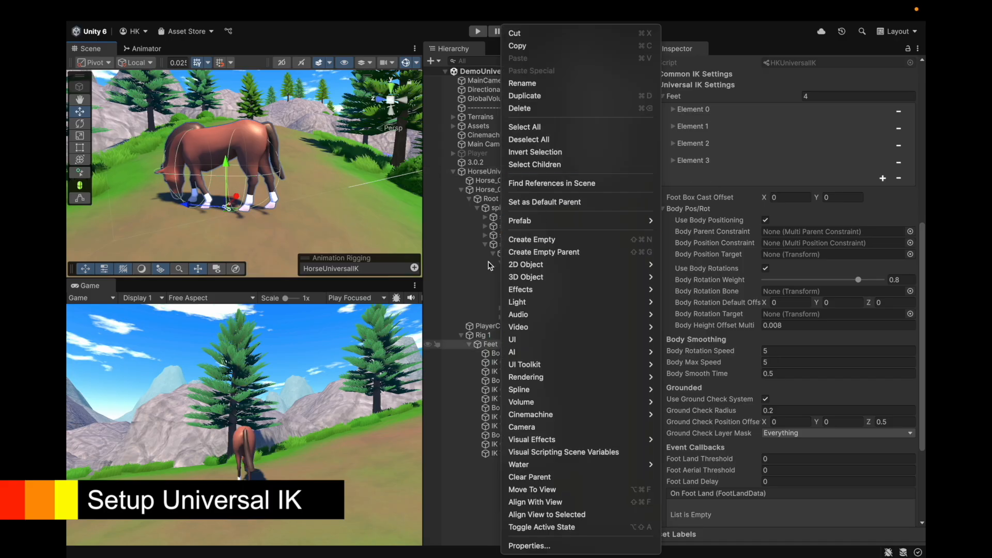
pyautogui.click(572, 244)
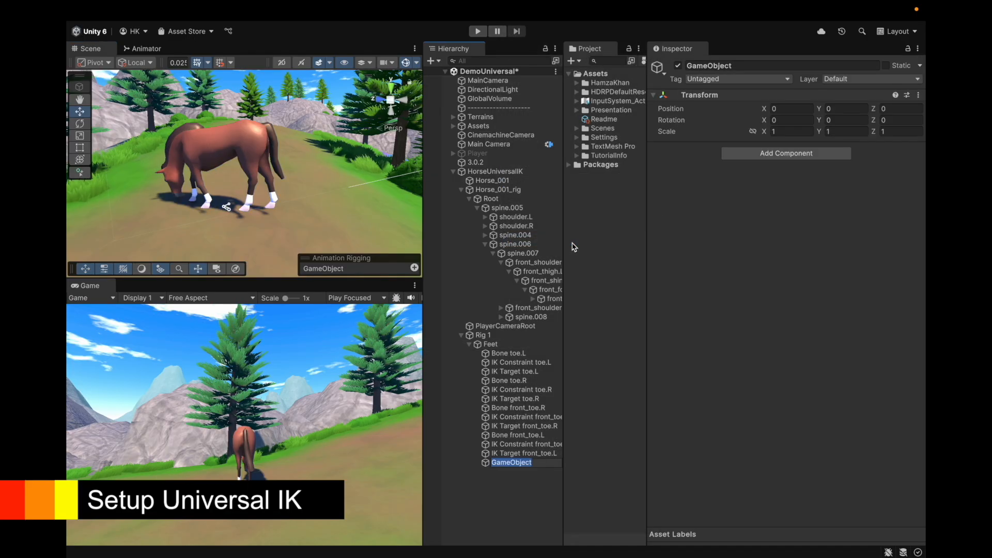
pyautogui.write('ParentC')
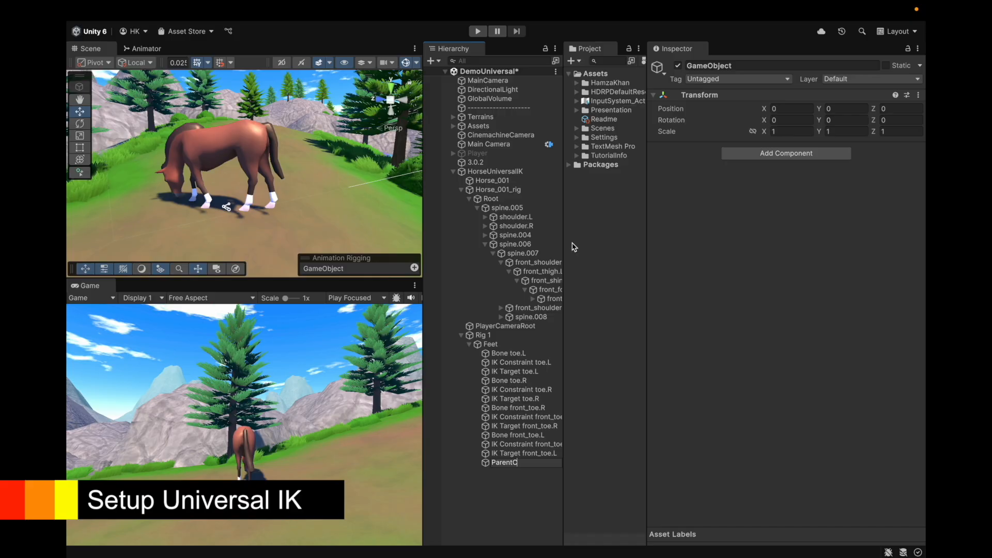
pyautogui.write('onstraint')
pyautogui.press('Return')
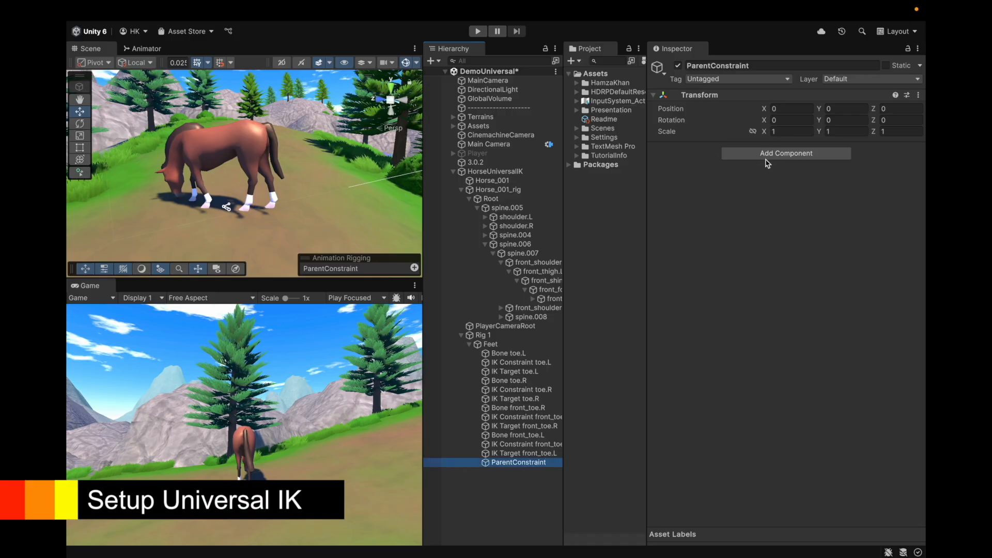
pyautogui.hotkey('ctrl', 's')
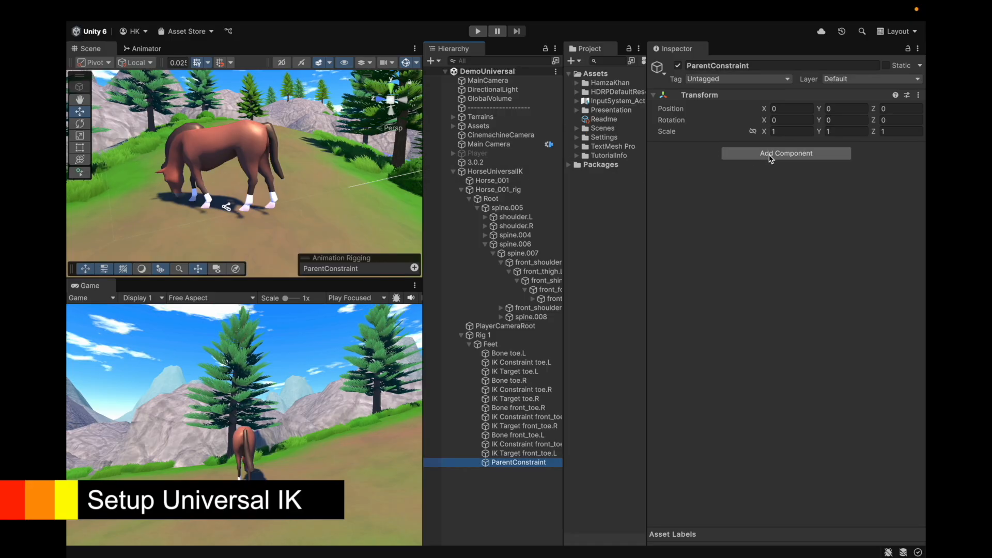
# Step: Add a Multi-Parent Constraint component to the ParentConstraint object
pyautogui.click(771, 154)
pyautogui.write('m')
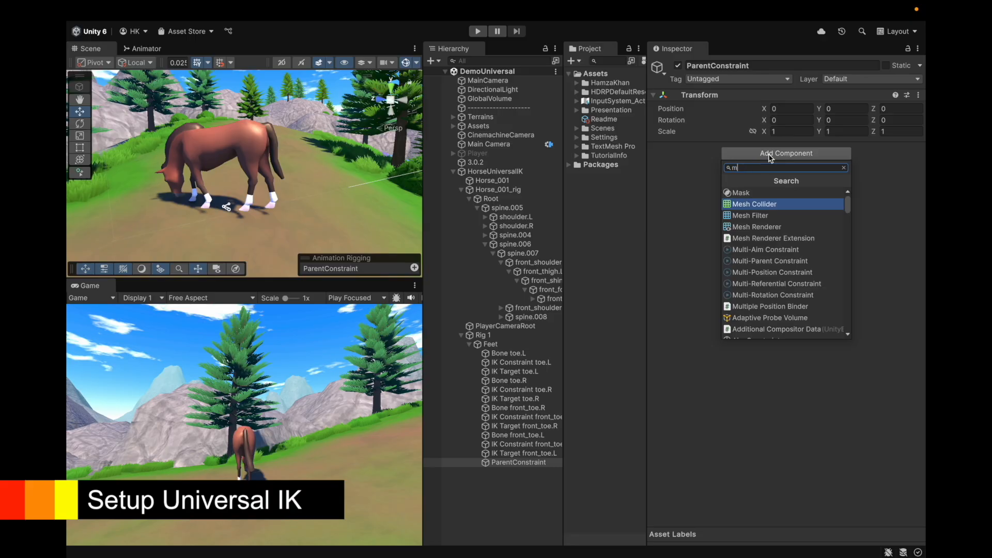
pyautogui.write('llti')
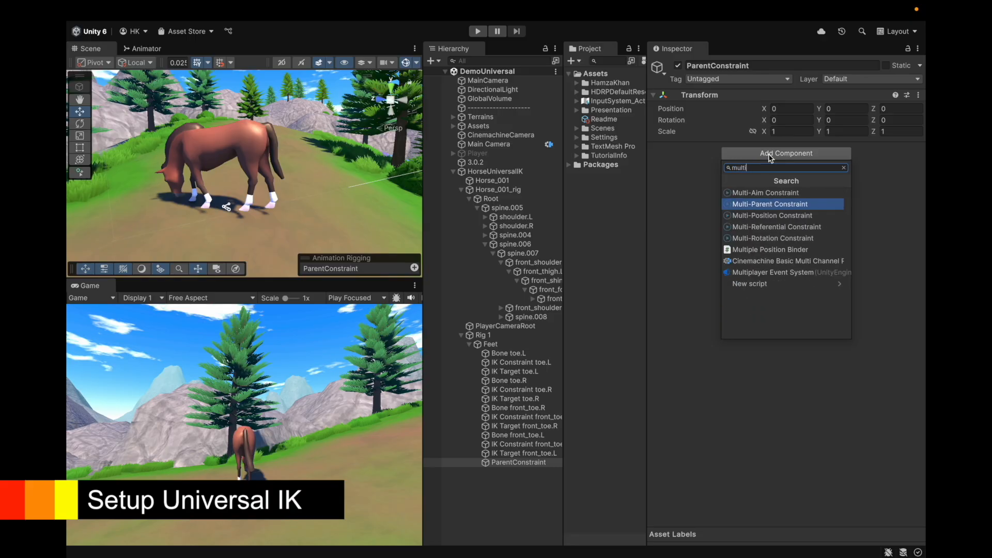
pyautogui.click(765, 204)
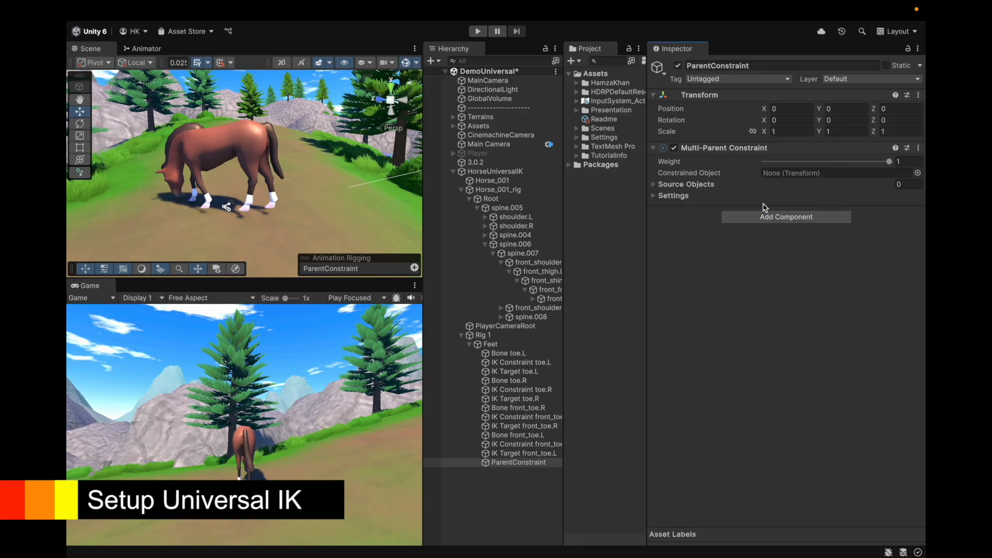
# Step: Test the Root bone by moving it upward in the scene, and undo the move
pyautogui.click(516, 199)
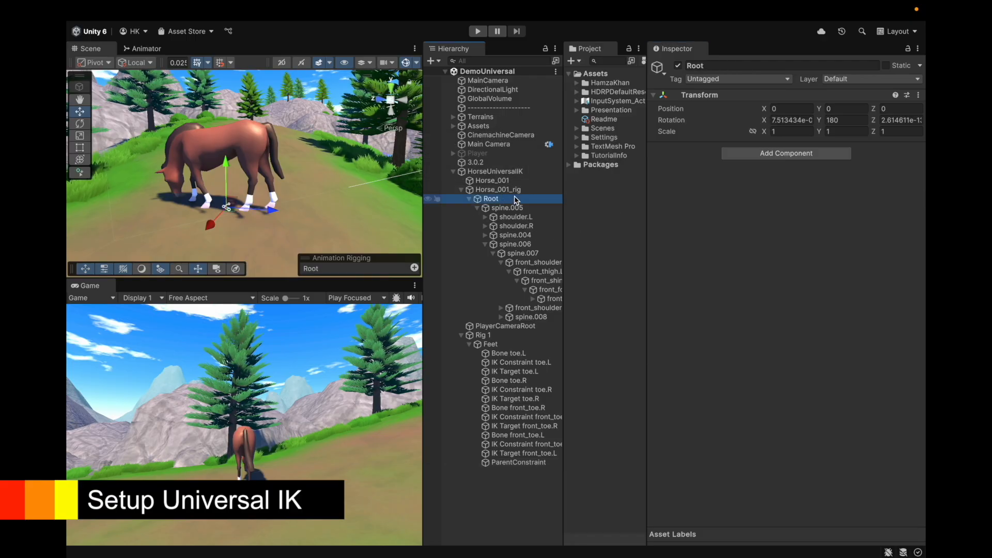
pyautogui.press('Up')
pyautogui.press('Down')
pyautogui.press('Down')
pyautogui.press('Up')
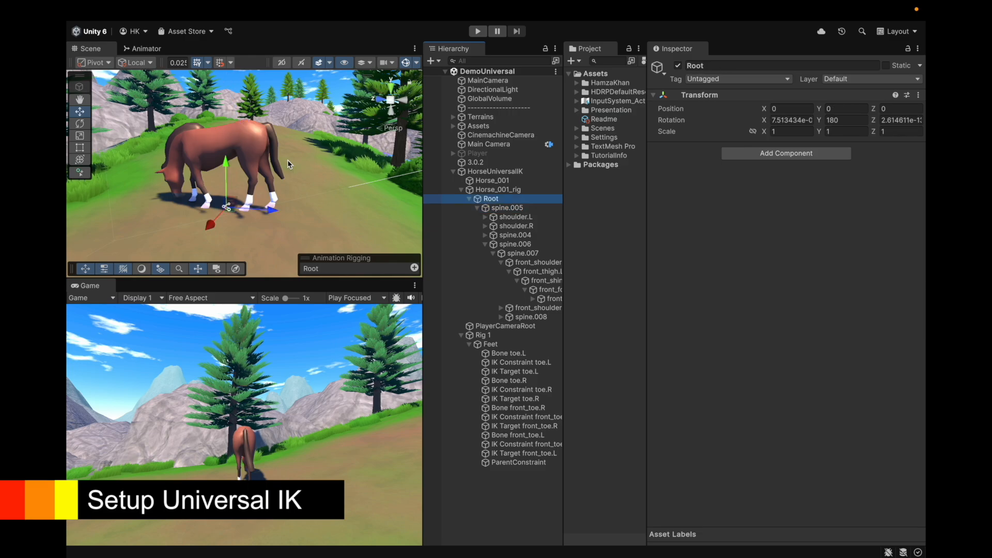
pyautogui.click(236, 138)
pyautogui.click(497, 197)
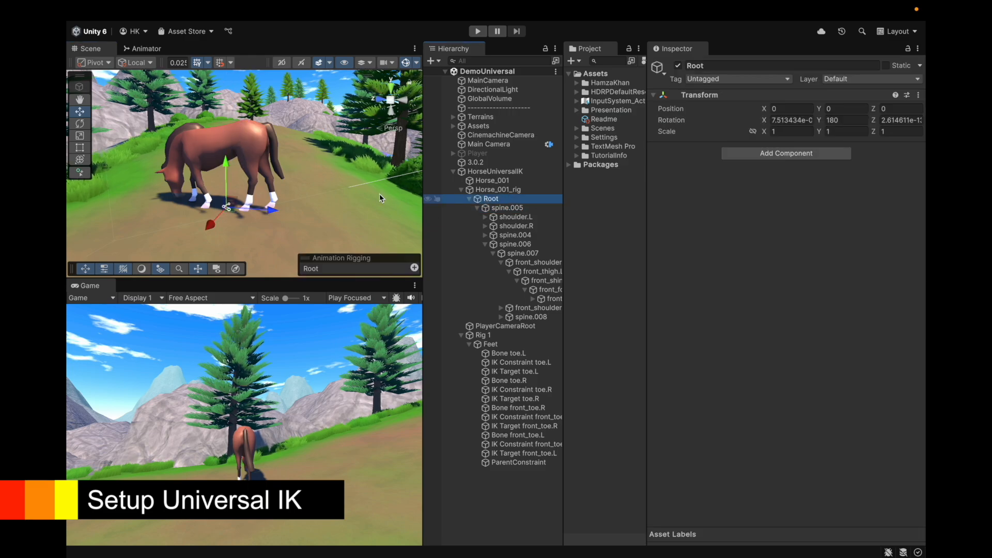
pyautogui.moveTo(226, 166); pyautogui.dragTo(226, 145)
pyautogui.press('super+z')
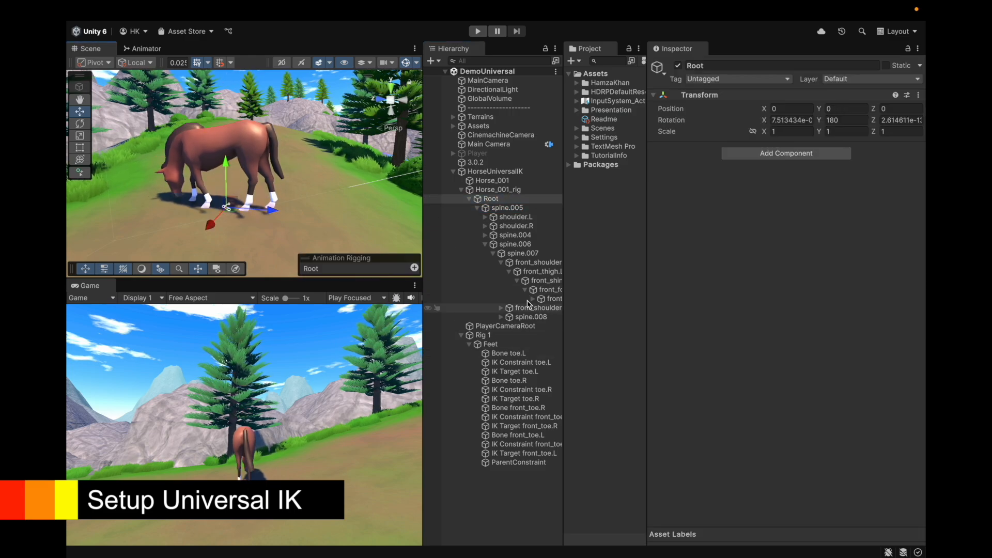
# Step: Set Root as the constrained object of ParentConstraint's Multi-Parent Constraint and add an empty source object entry
pyautogui.click(504, 462)
pyautogui.moveTo(492, 199); pyautogui.dragTo(823, 172)
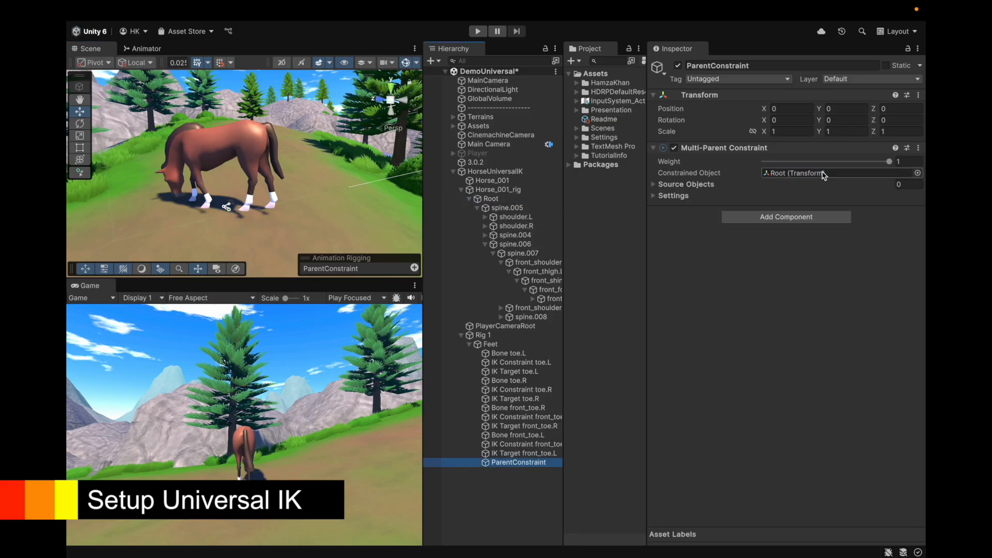
pyautogui.click(698, 185)
pyautogui.click(895, 211)
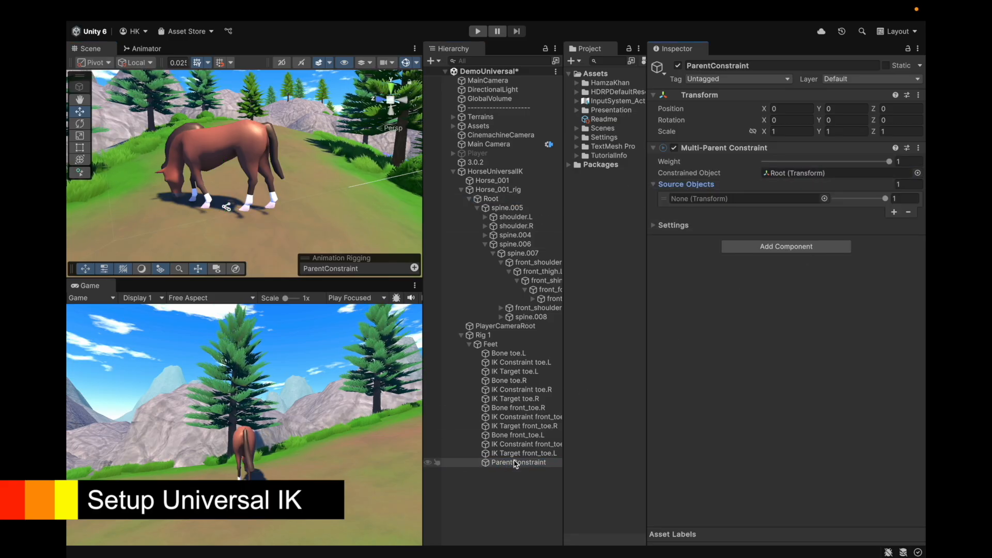
# Step: Duplicate the ParentConstraint object under Feet and rename the copy BodyTarget
pyautogui.hotkey('ctrl', 'd')
pyautogui.press('F2')
pyautogui.write('Tar')
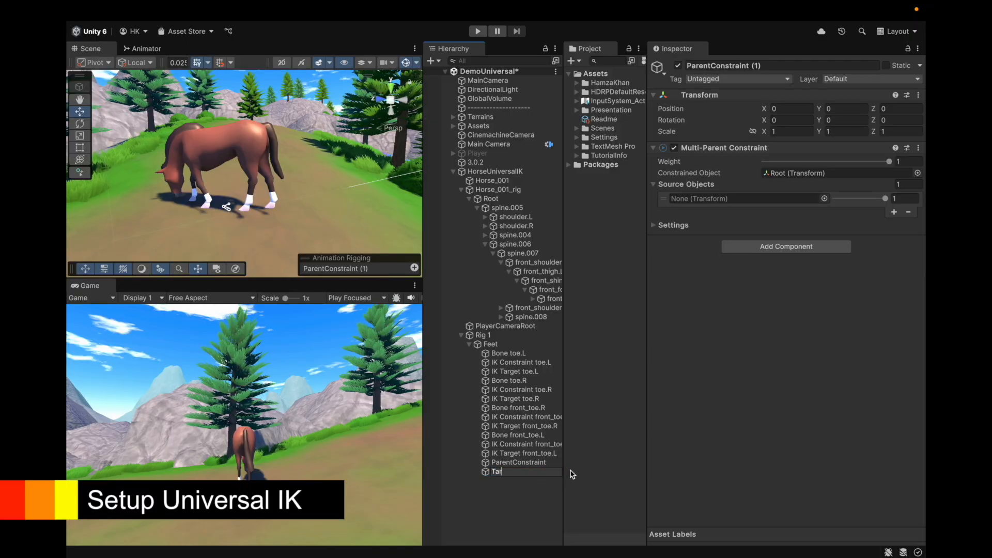
pyautogui.write('get')
pyautogui.press('Return')
pyautogui.click(746, 63)
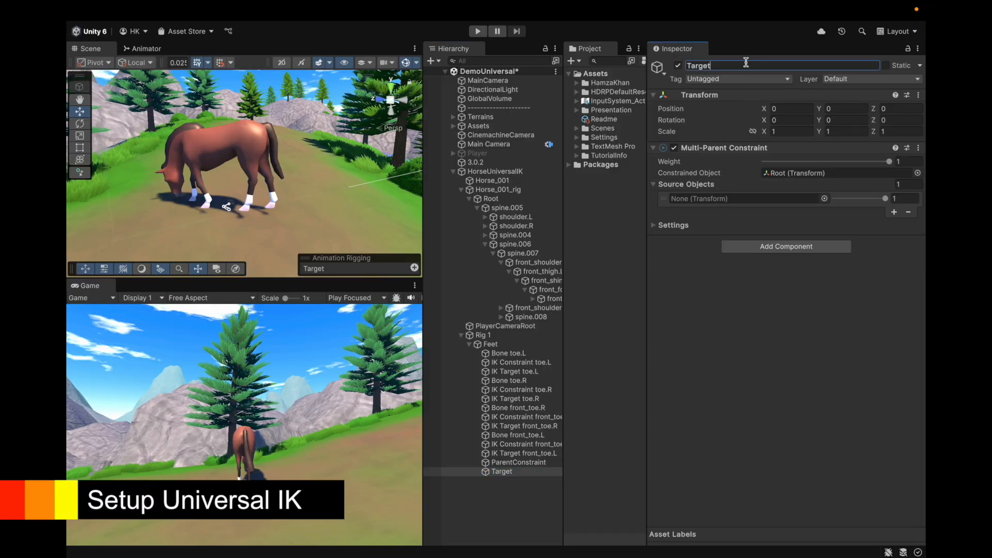
pyautogui.write('Bo')
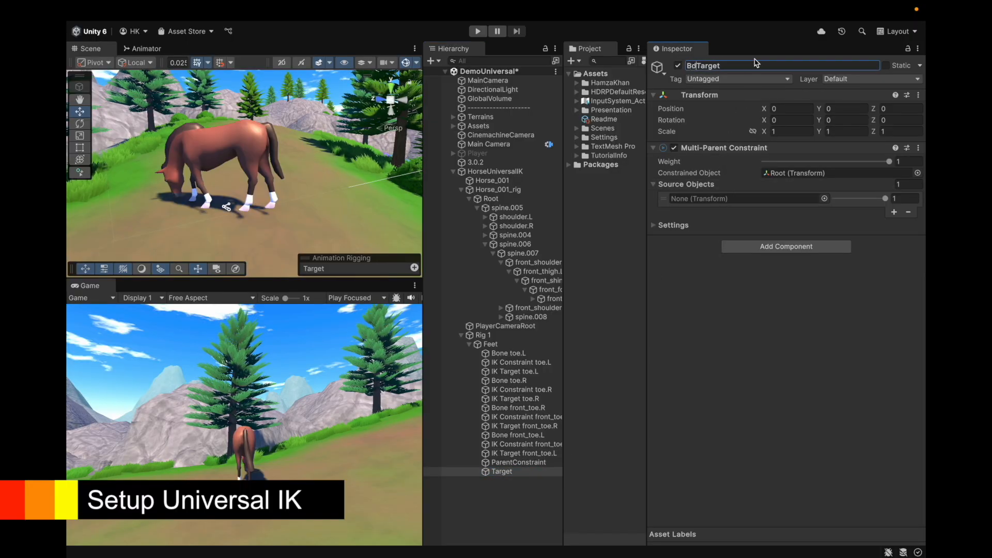
pyautogui.write('dy')
pyautogui.press('Return')
pyautogui.rightClick(736, 148)
pyautogui.press('Escape')
# Step: Assign BodyTarget as the source object of ParentConstraint's Multi-Parent Constraint
pyautogui.click(518, 462)
pyautogui.moveTo(510, 471); pyautogui.dragTo(736, 201)
pyautogui.click(675, 226)
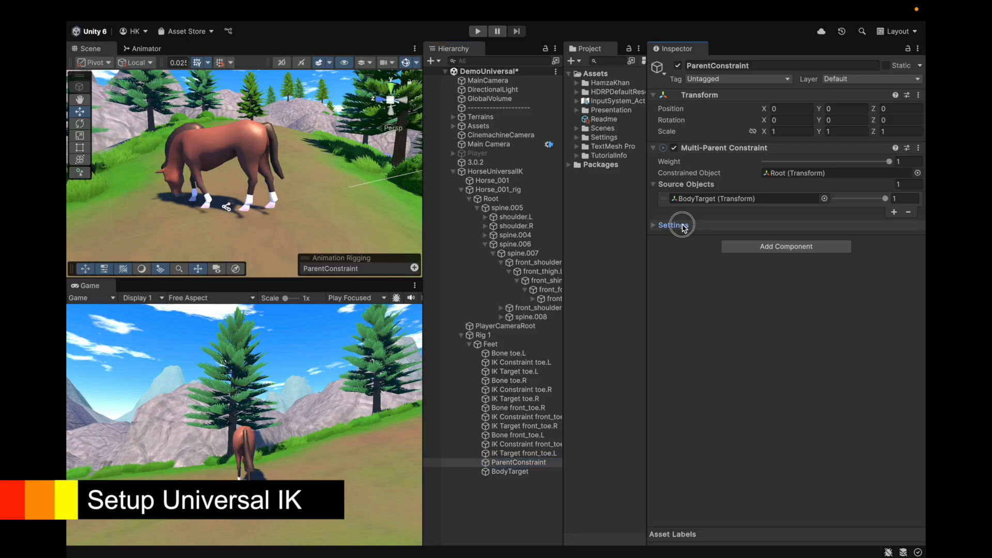
pyautogui.click(685, 228)
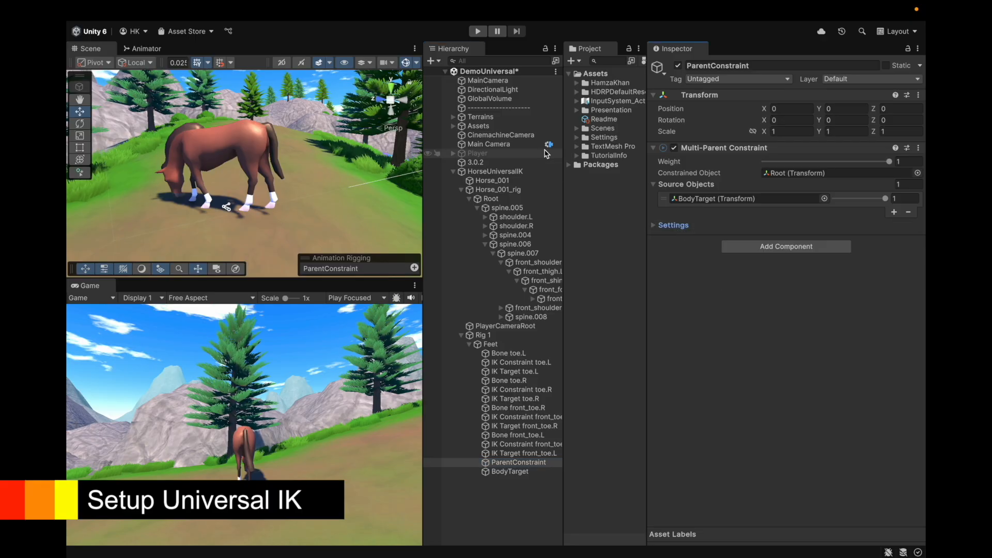
# Step: On HorseUniversalIK, assign BodyTarget as the Body Position Target and ParentConstraint as the Body Parent Constraint
pyautogui.click(495, 171)
pyautogui.scroll(-10, 727, 184)
pyautogui.scroll(-2, 750, 206)
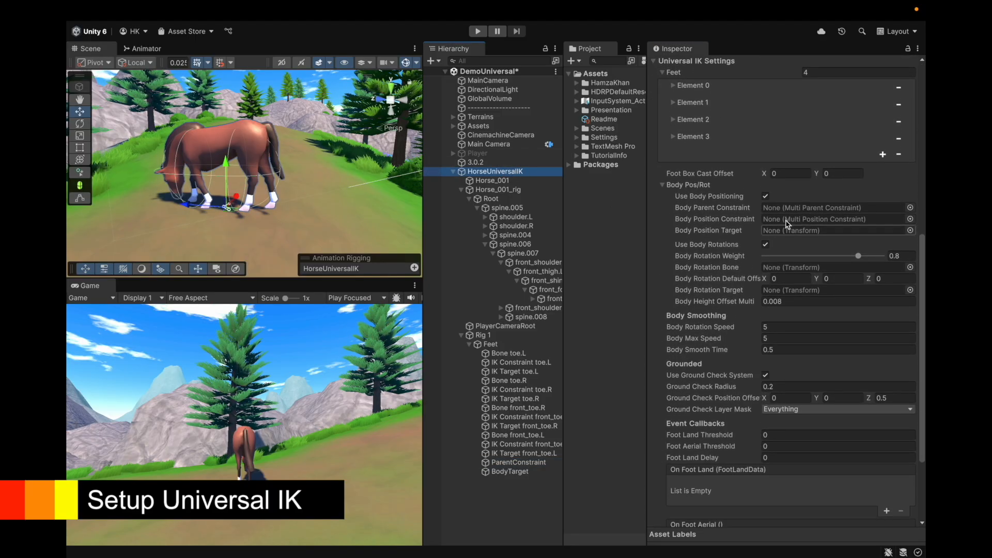
pyautogui.moveTo(511, 471); pyautogui.dragTo(768, 231)
pyautogui.moveTo(517, 462); pyautogui.dragTo(780, 208)
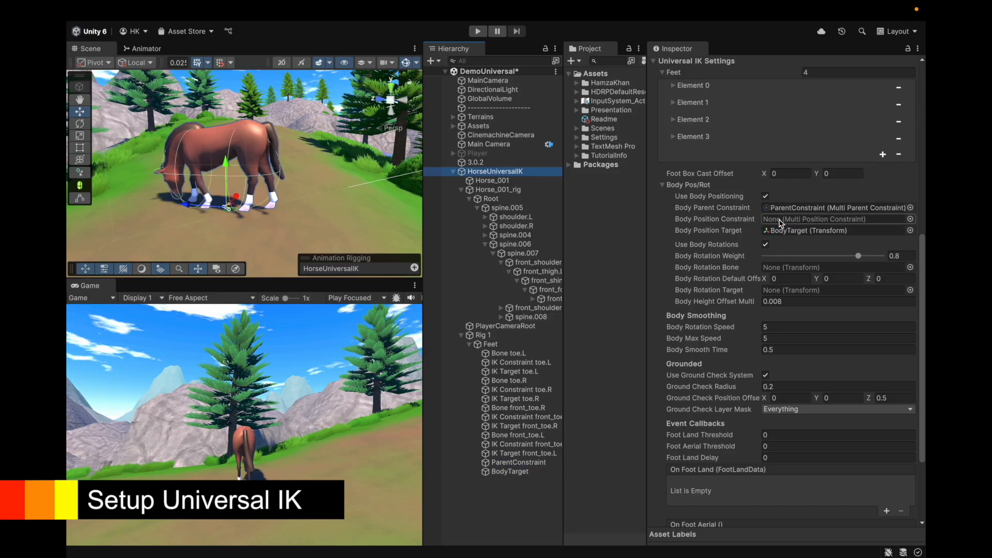
# Step: Duplicate ParentConstraint as PositionConstraint and remove the copy's Multi-Parent Constraint component
pyautogui.click(518, 463)
pyautogui.hotkey('ctrl', 'd')
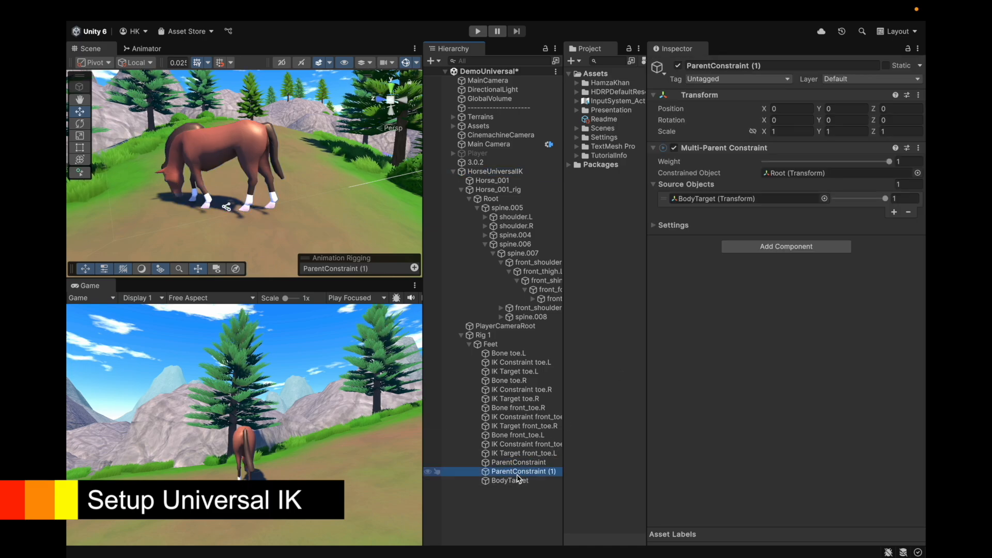
pyautogui.press('F2')
pyautogui.write('PdsitionConstraint')
pyautogui.press('Return')
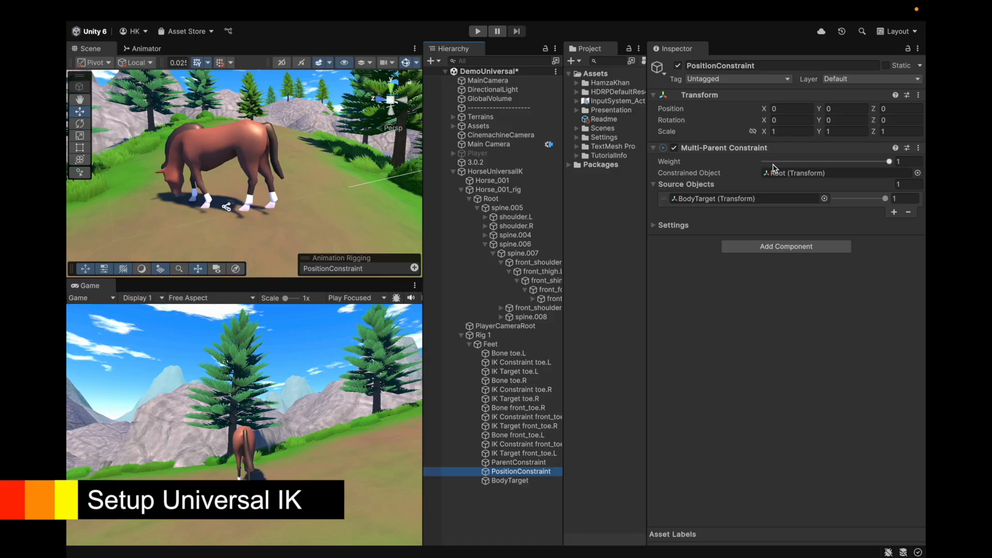
pyautogui.rightClick(771, 147)
pyautogui.click(791, 195)
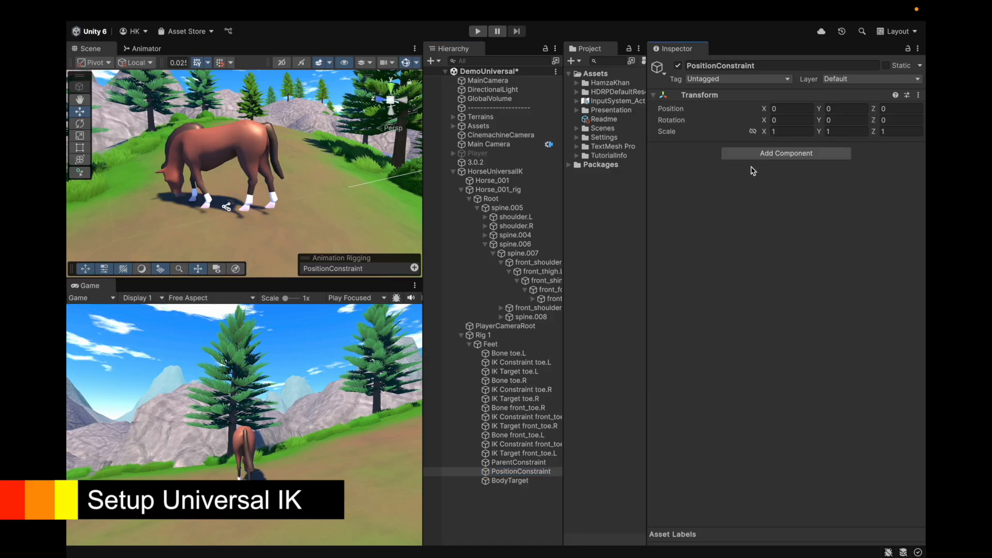
# Step: Add a Multi-Position Constraint to PositionConstraint and set Root as its constrained object
pyautogui.click(752, 154)
pyautogui.write('position')
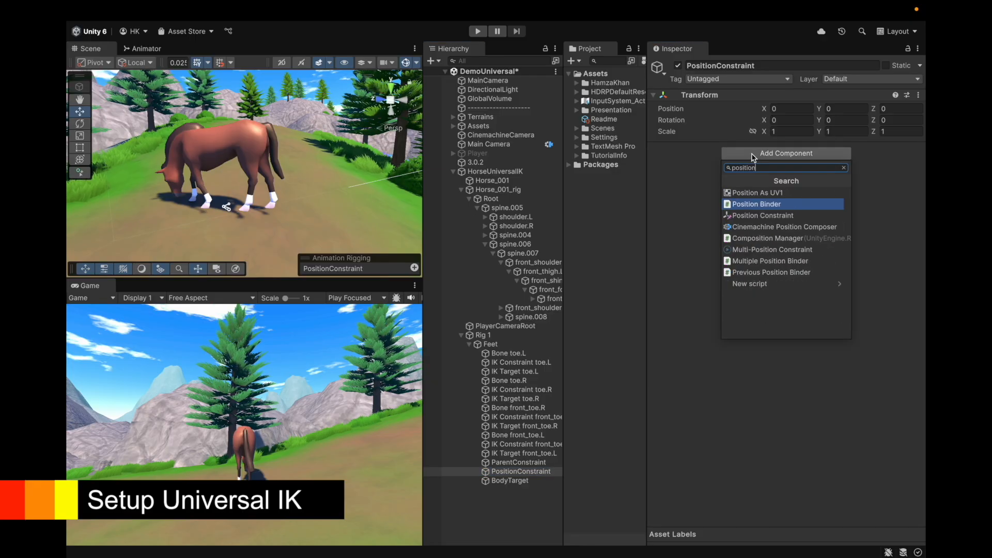
pyautogui.click(747, 249)
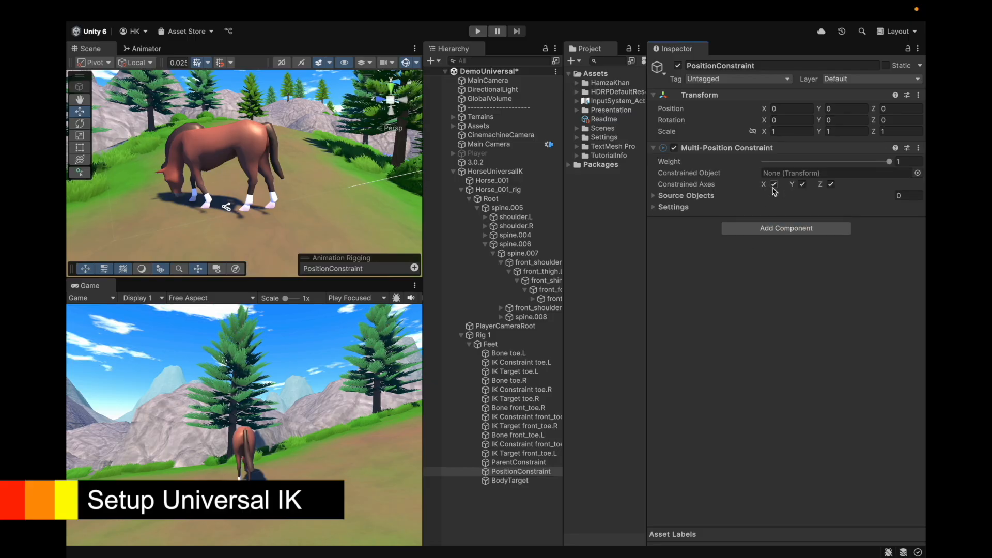
pyautogui.moveTo(491, 199); pyautogui.dragTo(786, 173)
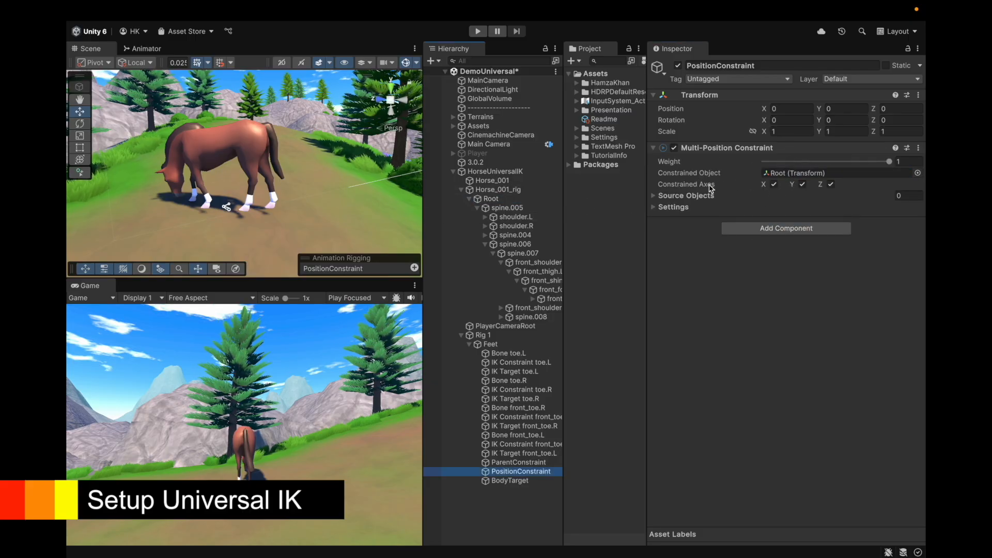
# Step: Add BodyTarget as a source object of PositionConstraint's Multi-Position Constraint
pyautogui.click(673, 197)
pyautogui.click(894, 223)
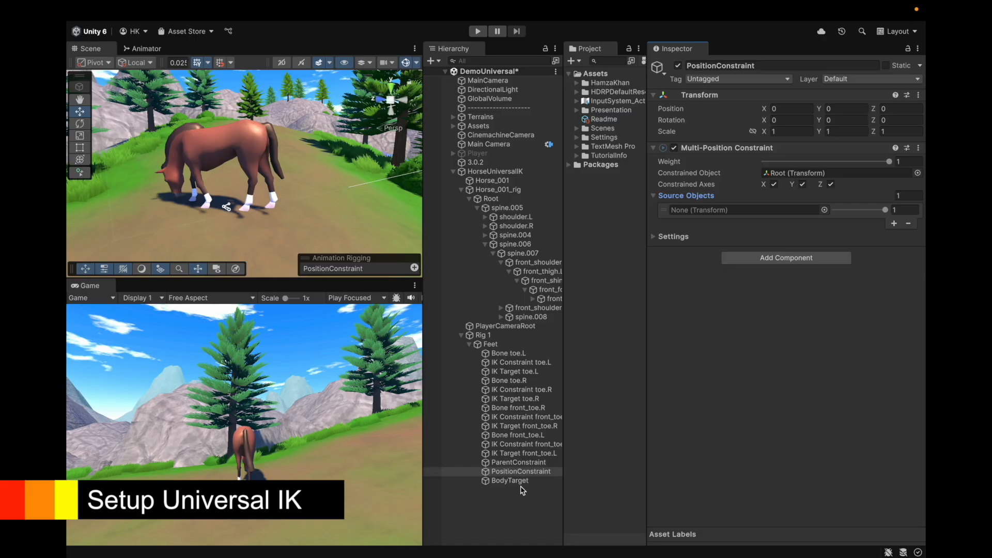
pyautogui.moveTo(523, 482); pyautogui.dragTo(711, 210)
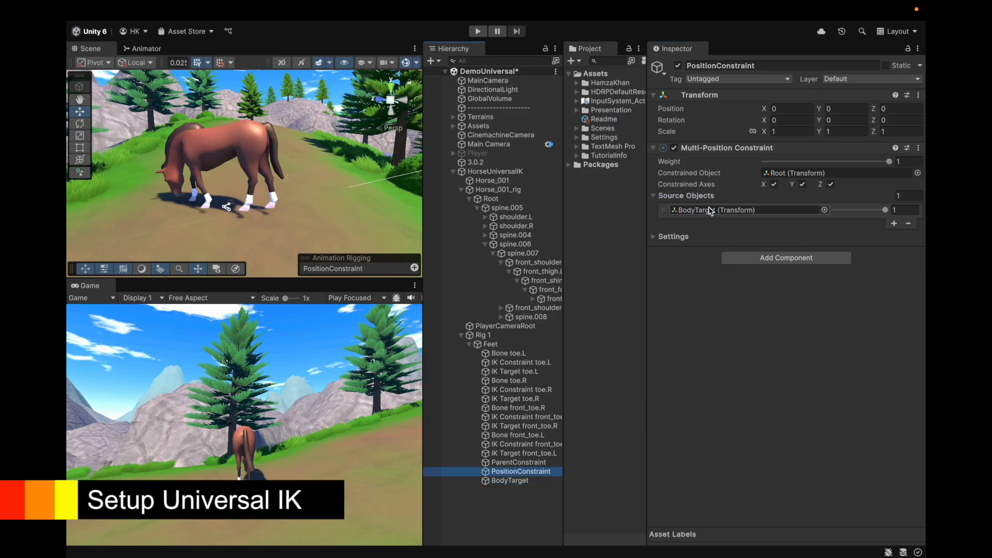
# Step: Examine how the Multi-Parent Constraint on Bone front_toe.L assigns its constrained and source objects
pyautogui.click(535, 462)
pyautogui.click(535, 454)
pyautogui.click(535, 445)
pyautogui.press('Up')
pyautogui.press('Up')
pyautogui.press('Down')
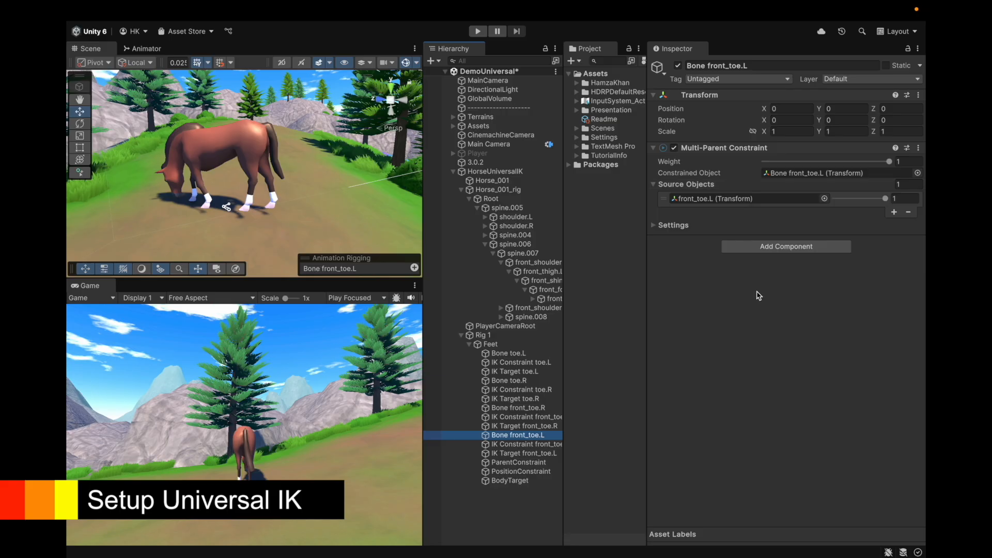
pyautogui.click(807, 174)
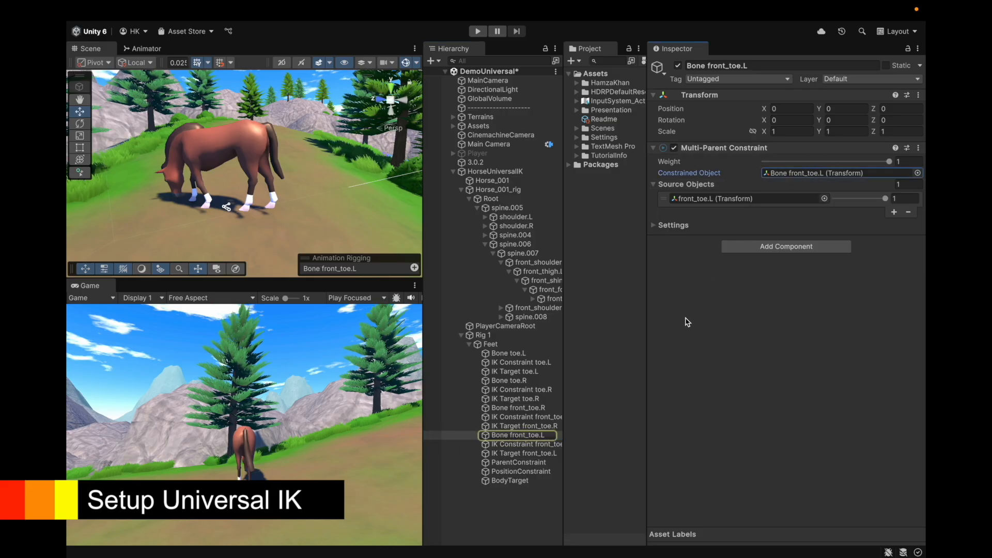
pyautogui.click(539, 435)
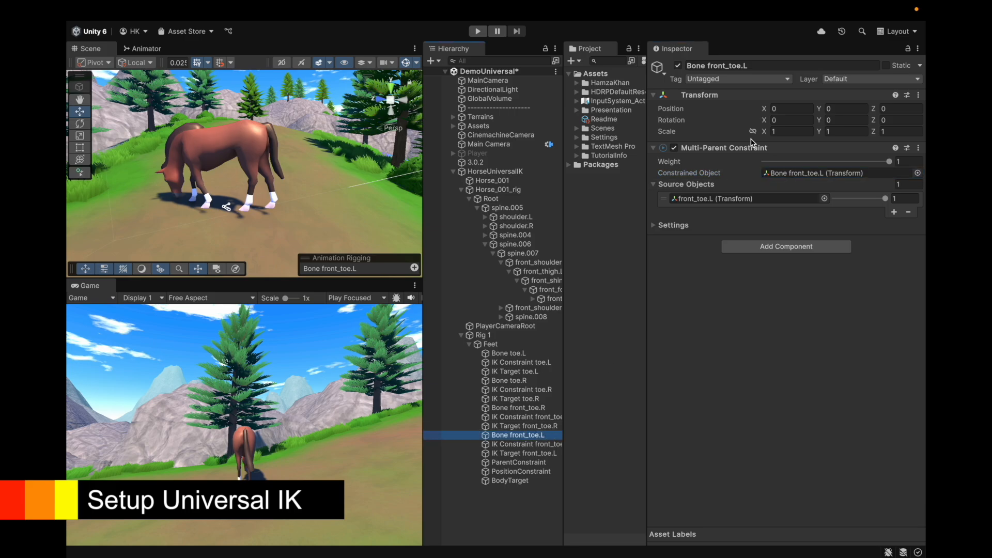
pyautogui.press('Down')
pyautogui.press('Up')
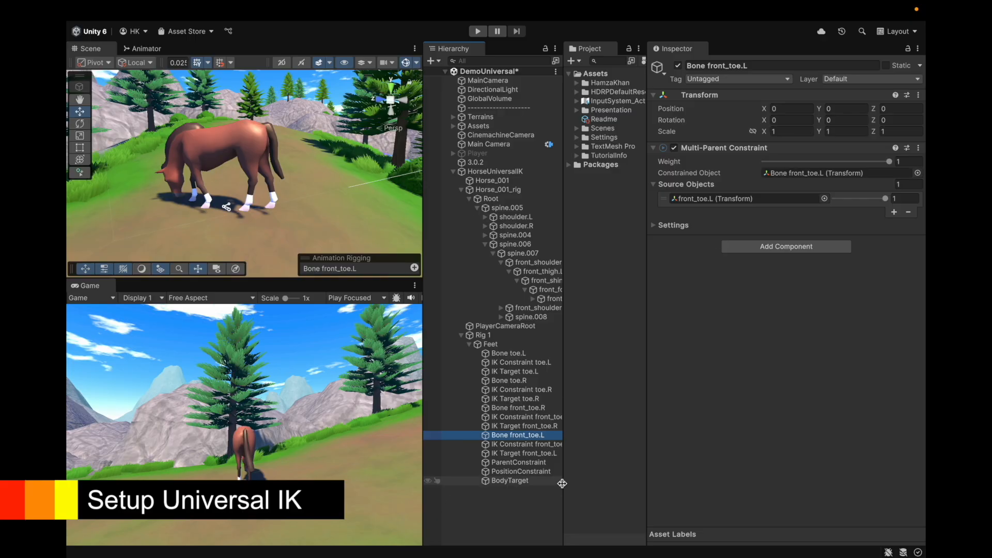
# Step: Set the ParentConstraint object itself as the constrained object of its Multi-Parent Constraint
pyautogui.click(544, 472)
pyautogui.press('Up')
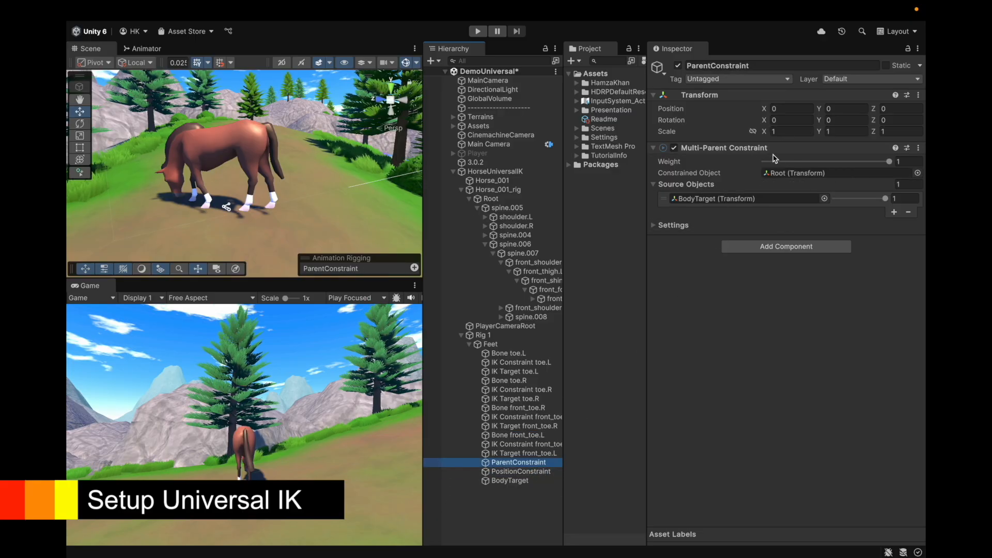
pyautogui.moveTo(514, 462); pyautogui.dragTo(782, 186)
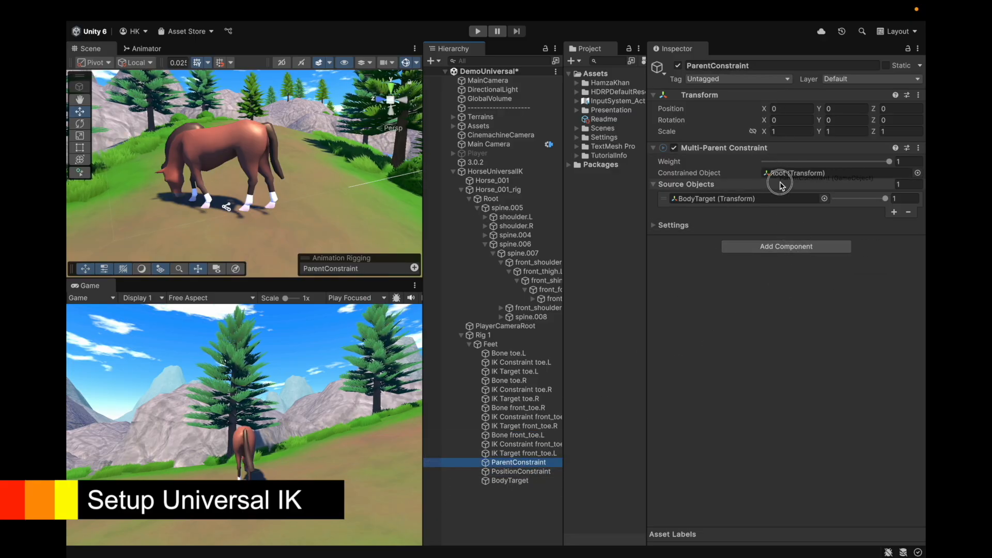
pyautogui.click(781, 185)
pyautogui.moveTo(520, 462); pyautogui.dragTo(809, 175)
# Step: Clear the source objects of ParentConstraint's Multi-Parent Constraint, add Root as the only source, and save the scene
pyautogui.click(721, 184)
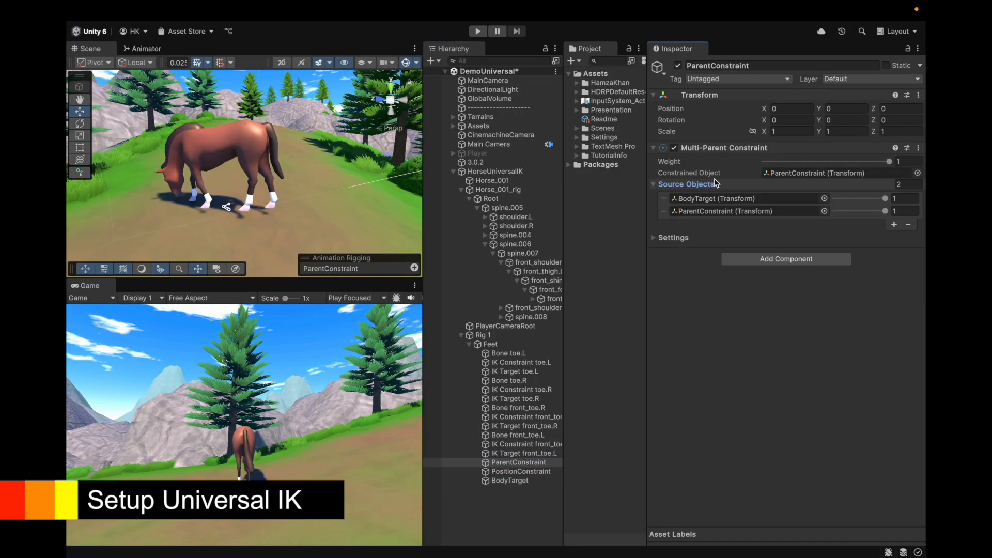
pyautogui.click(909, 226)
pyautogui.click(909, 212)
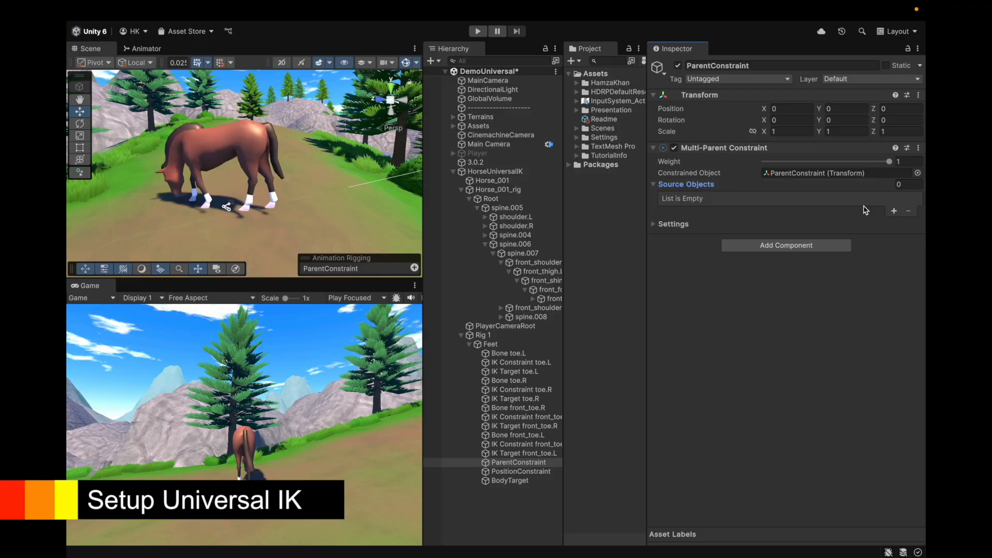
pyautogui.click(894, 212)
pyautogui.moveTo(492, 198); pyautogui.dragTo(741, 201)
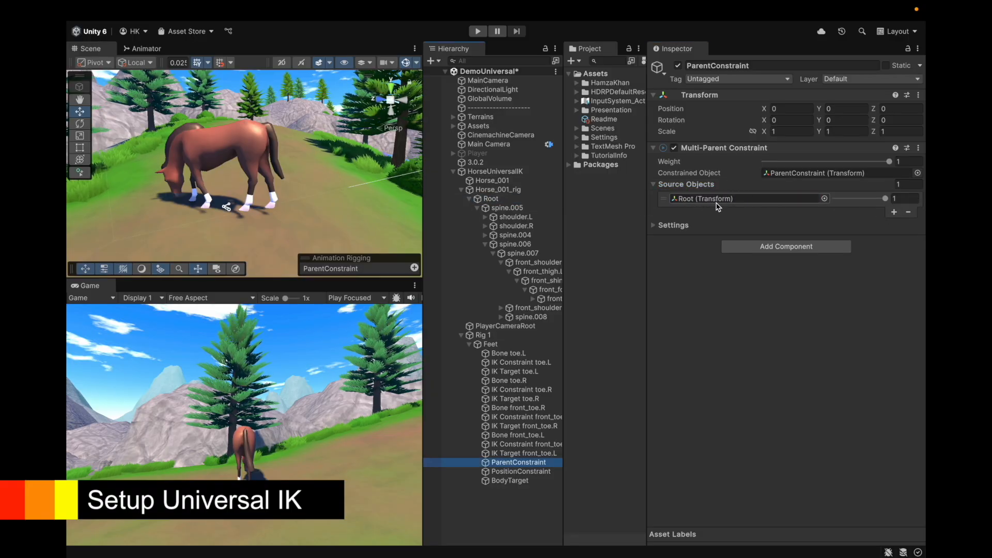
pyautogui.hotkey('ctrl', 's')
# Step: Assign PositionConstraint as the Body Position Constraint and Root as the Body Rotation Bone of HorseUniversalIK's HK Universal IK
pyautogui.click(523, 472)
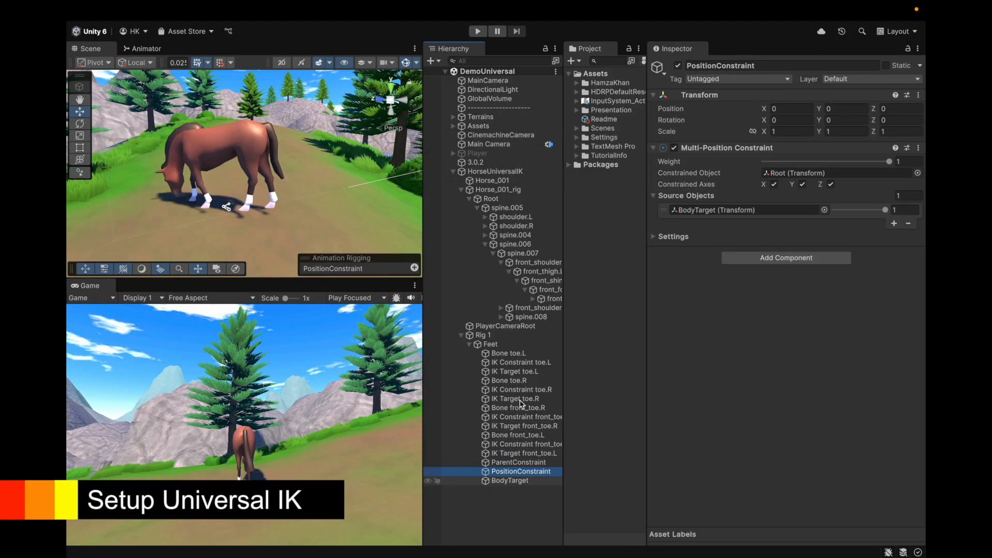
pyautogui.click(495, 171)
pyautogui.scroll(-10, 739, 361)
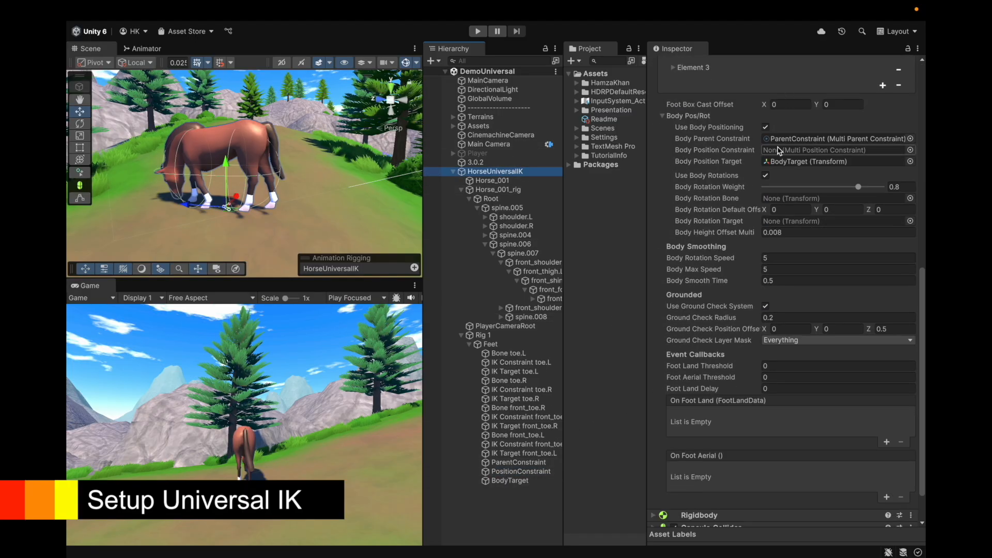
pyautogui.moveTo(521, 471); pyautogui.dragTo(827, 151)
pyautogui.press('super+s')
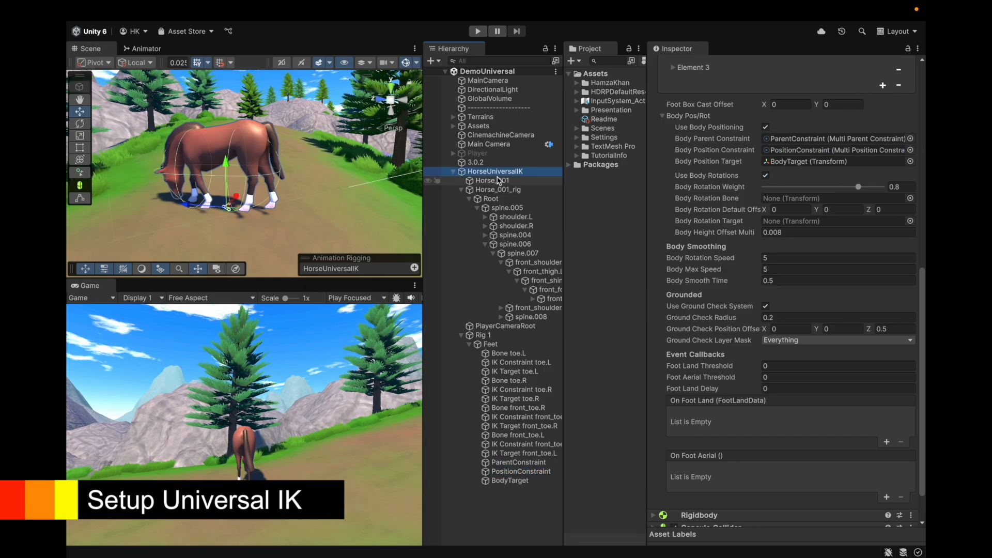
pyautogui.moveTo(525, 201); pyautogui.dragTo(801, 196)
pyautogui.moveTo(645, 228); pyautogui.dragTo(616, 228)
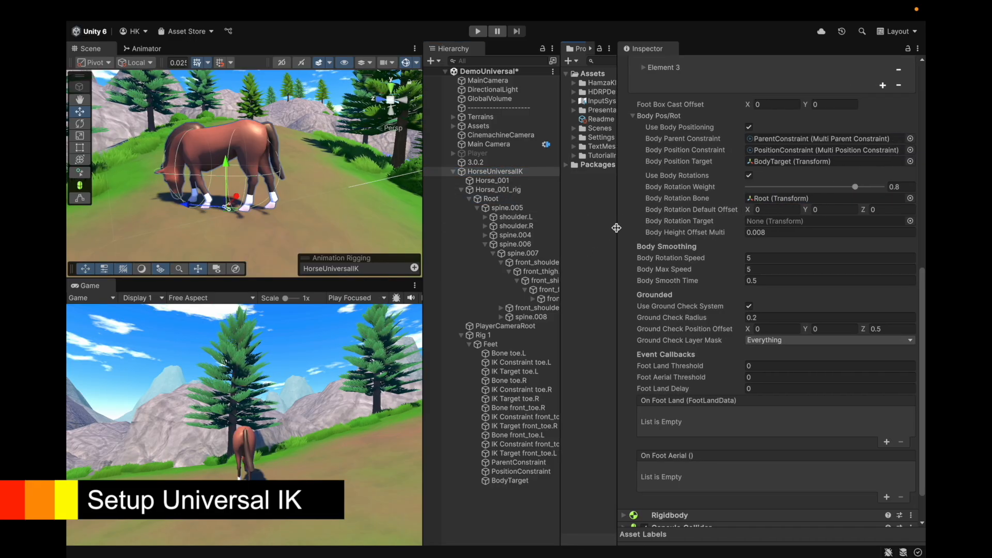
pyautogui.click(509, 481)
pyautogui.press('super+d')
pyautogui.press('super+BackSpace')
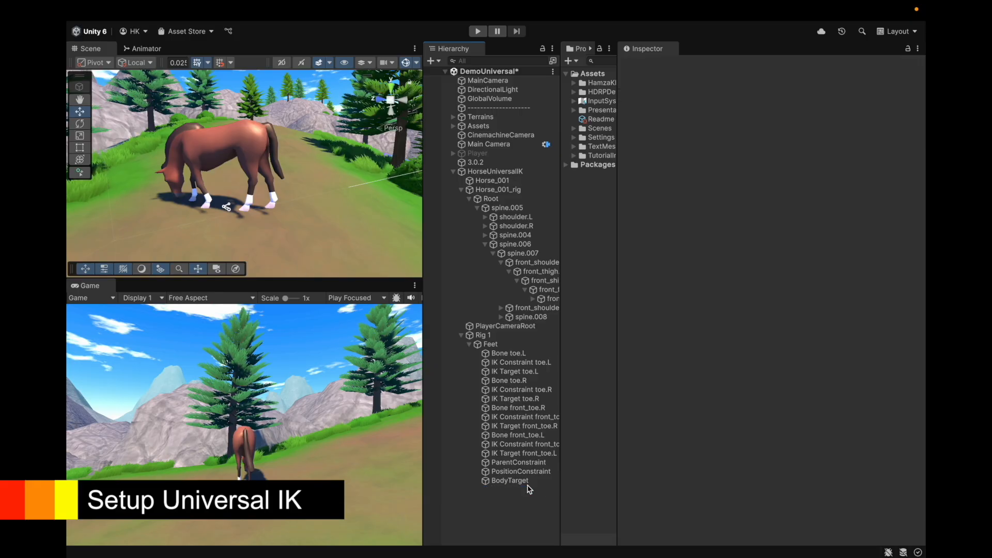
# Step: Assign BodyTarget as the Body Rotation Target of HorseUniversalIK's HK Universal IK and save the scene
pyautogui.press('super+s')
pyautogui.click(503, 172)
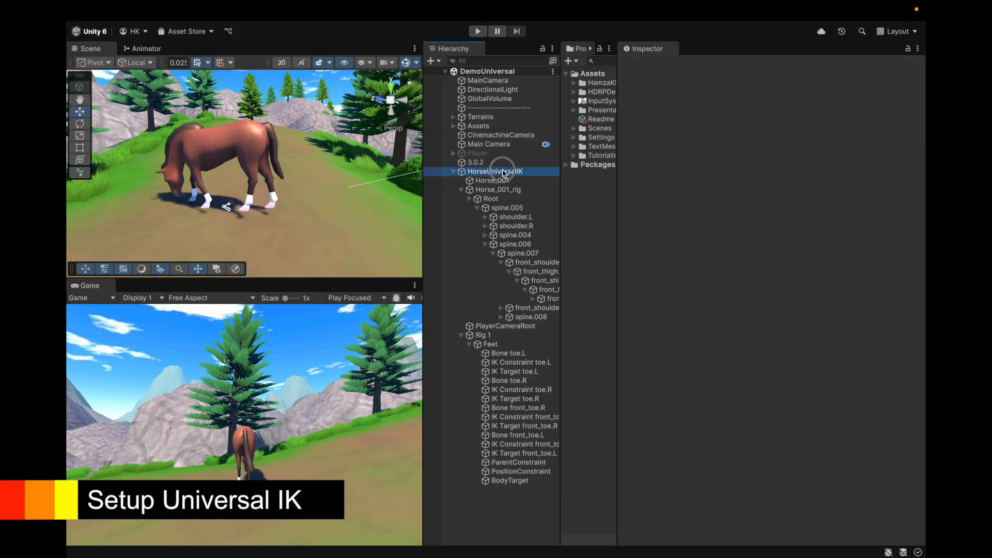
pyautogui.scroll(-12, 662, 201)
pyautogui.moveTo(517, 480); pyautogui.dragTo(753, 248)
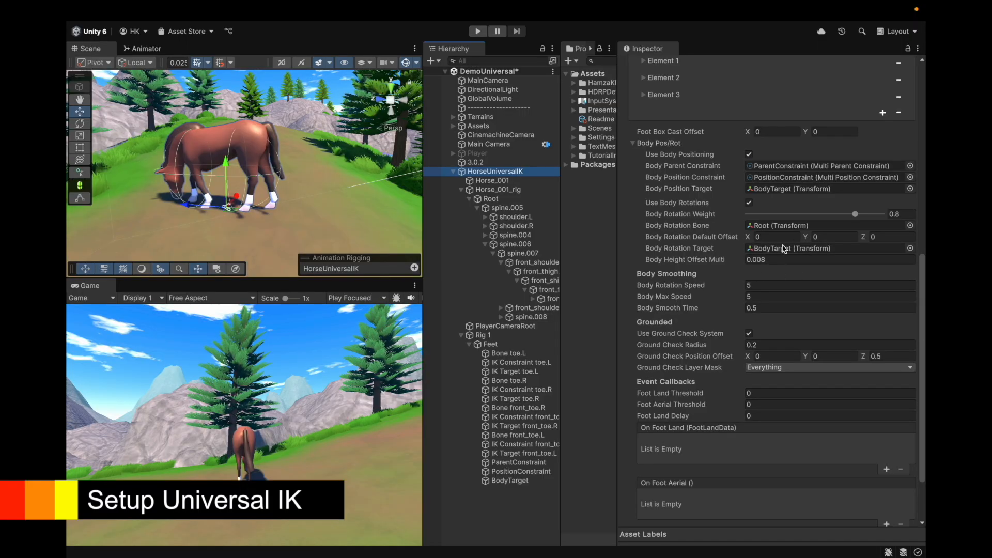
pyautogui.press('super+s')
# Step: Check Root's rotation and set HorseUniversalIK's Body Rotation Default Offset Y to -180
pyautogui.scroll(5, 746, 407)
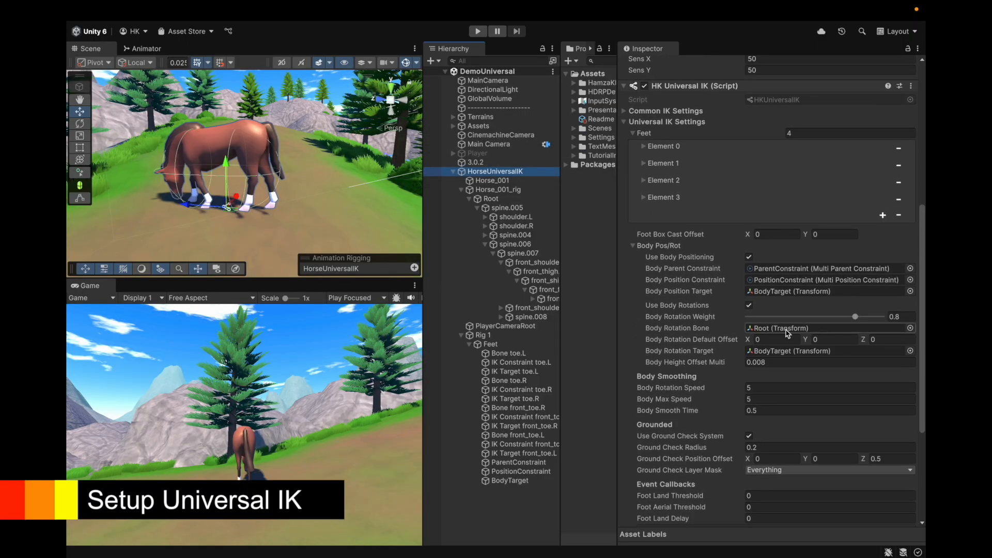
pyautogui.click(850, 341)
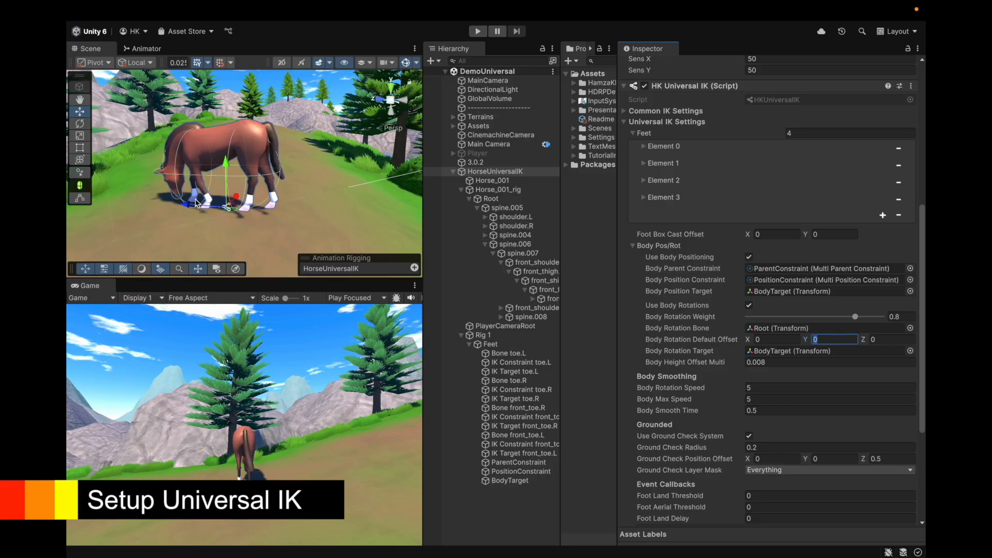
pyautogui.click(498, 200)
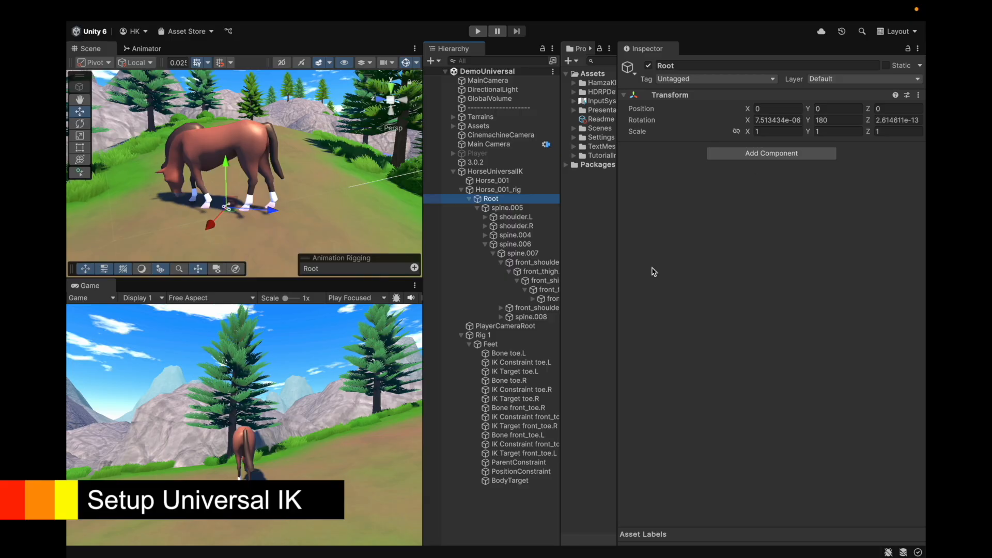
pyautogui.click(495, 171)
pyautogui.scroll(-10, 747, 324)
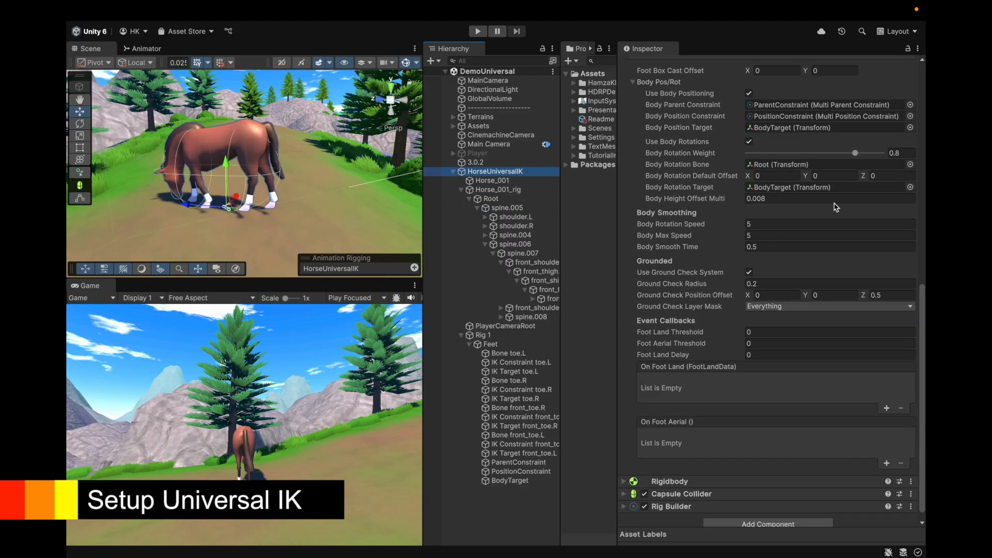
pyautogui.click(835, 176)
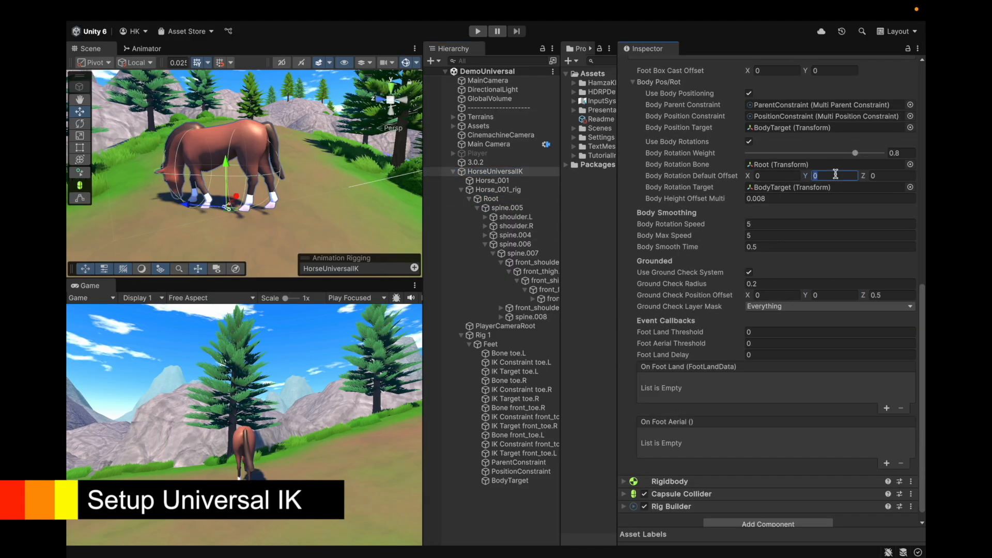
pyautogui.write('-18')
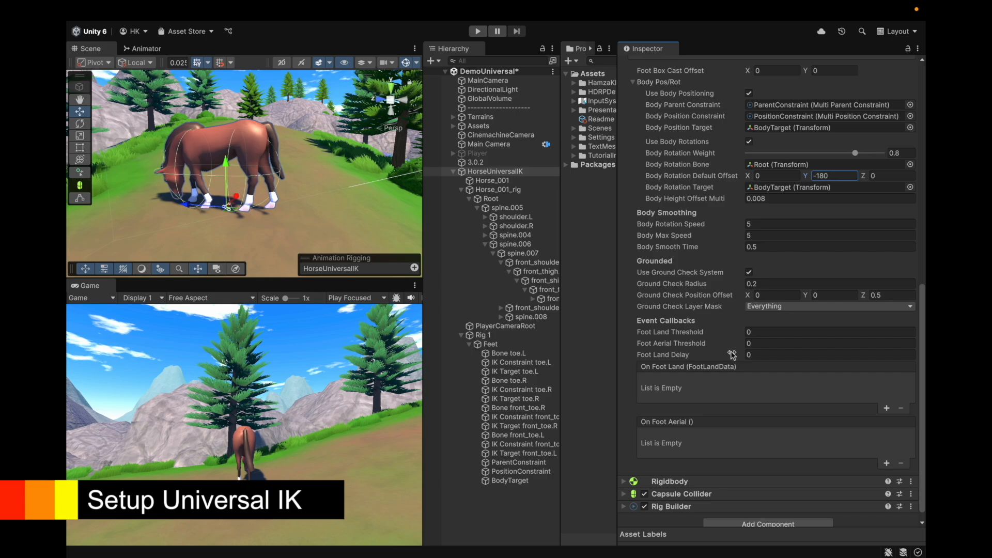
pyautogui.scroll(5, 733, 355)
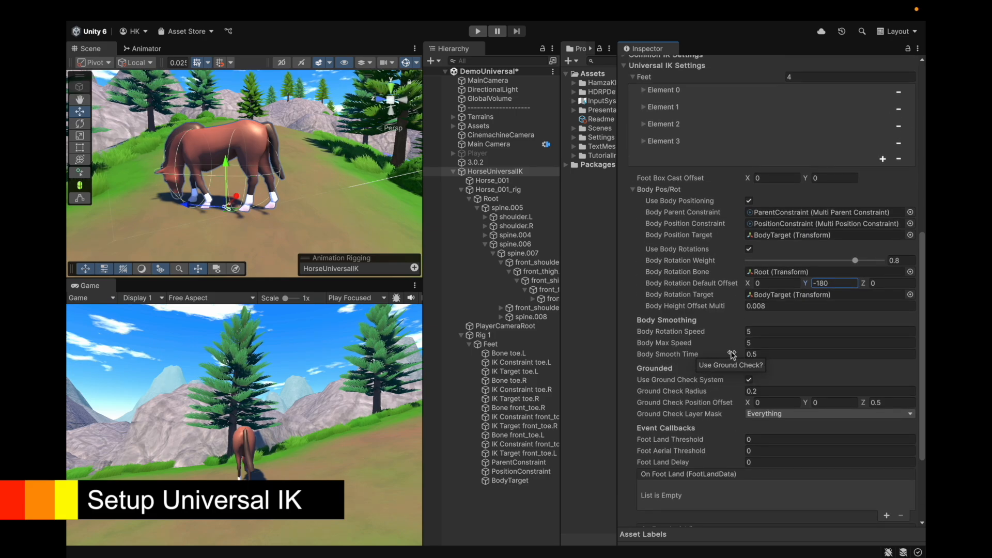
# Step: Run the scene in Play mode, select Root, and locate the horse on the terrain in the Scene view
pyautogui.click(478, 31)
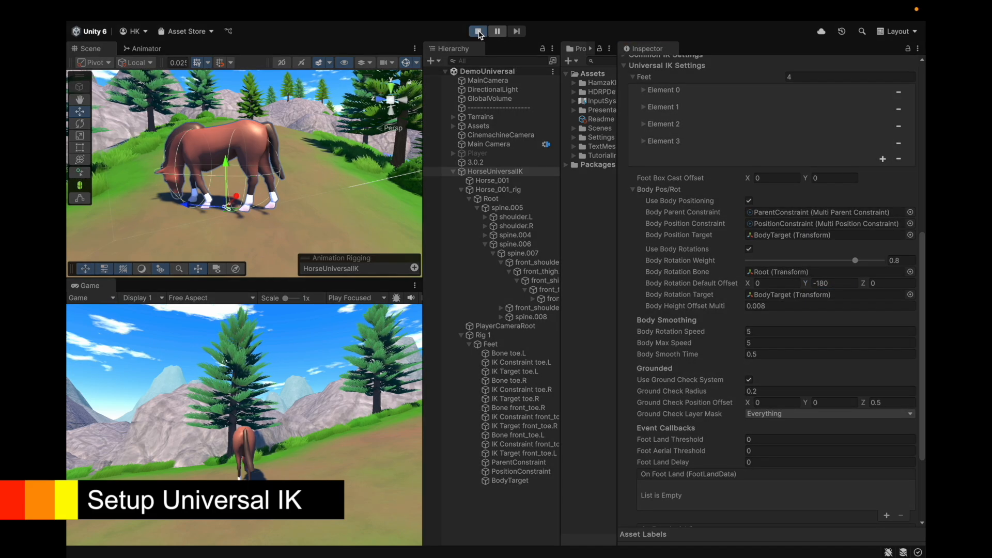
pyautogui.keyDown('alt'); pyautogui.moveTo(289, 192); pyautogui.dragTo(377, 196); pyautogui.keyUp('alt')
pyautogui.click(479, 191)
pyautogui.click(481, 200)
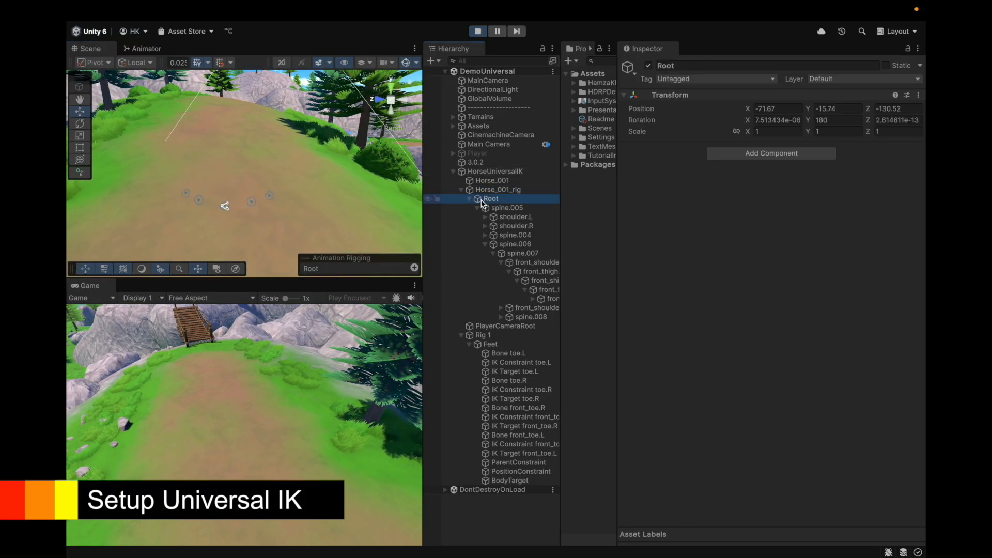
pyautogui.keyDown('alt'); pyautogui.moveTo(347, 230); pyautogui.dragTo(313, 186); pyautogui.keyUp('alt')
pyautogui.keyDown('alt'); pyautogui.moveTo(265, 205); pyautogui.dragTo(268, 245); pyautogui.keyUp('alt')
pyautogui.scroll(-15, 267, 245)
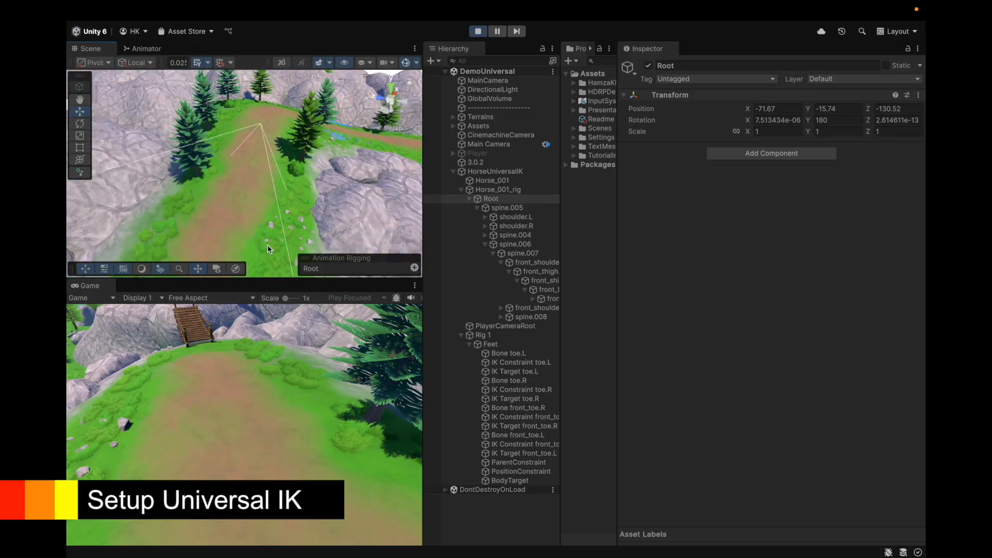
pyautogui.scroll(15, 268, 245)
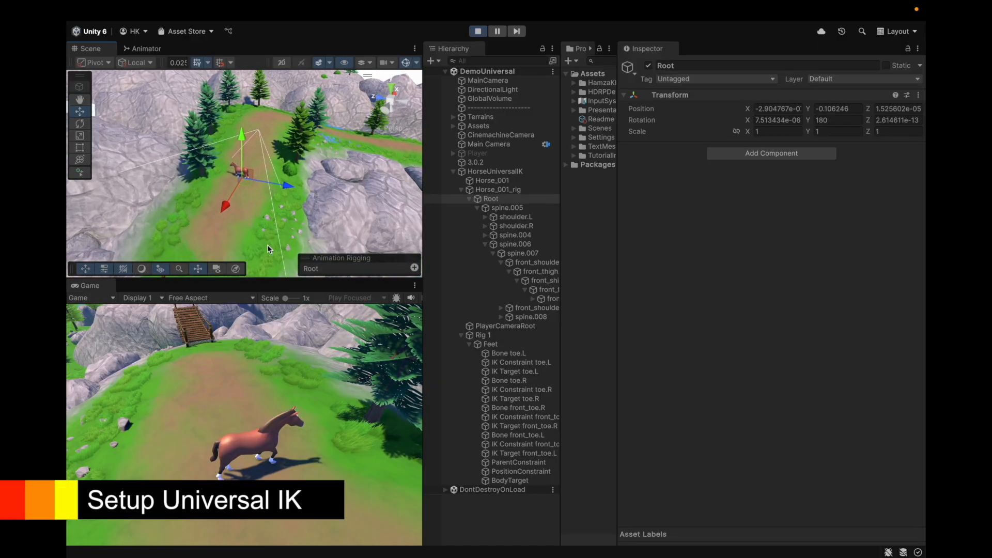
# Step: Steer the horse backward, forward, right and left over the terrain to examine its body and foot placement
pyautogui.keyDown('alt'); pyautogui.moveTo(268, 246); pyautogui.dragTo(131, 184); pyautogui.keyUp('alt')
pyautogui.press('s')
pyautogui.press('w')
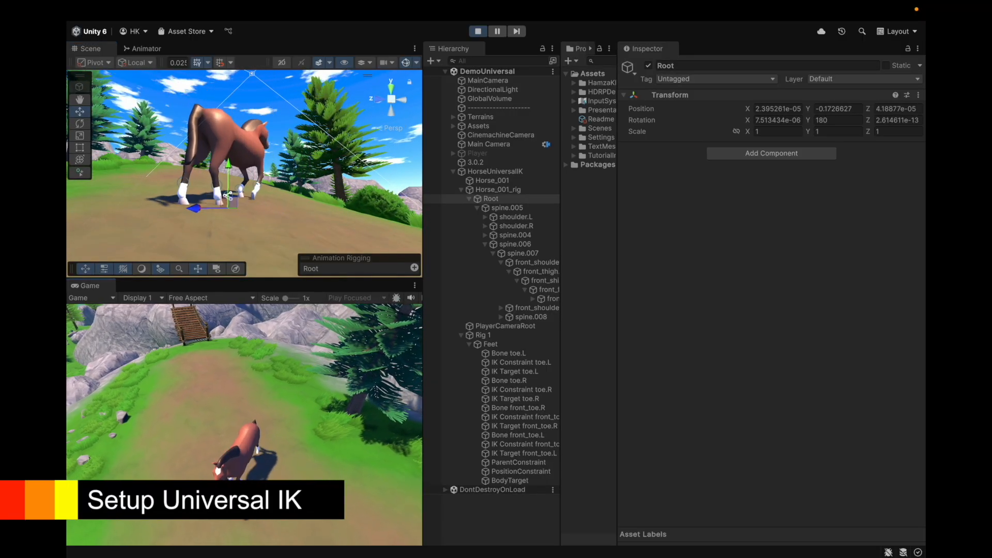
pyautogui.press('d')
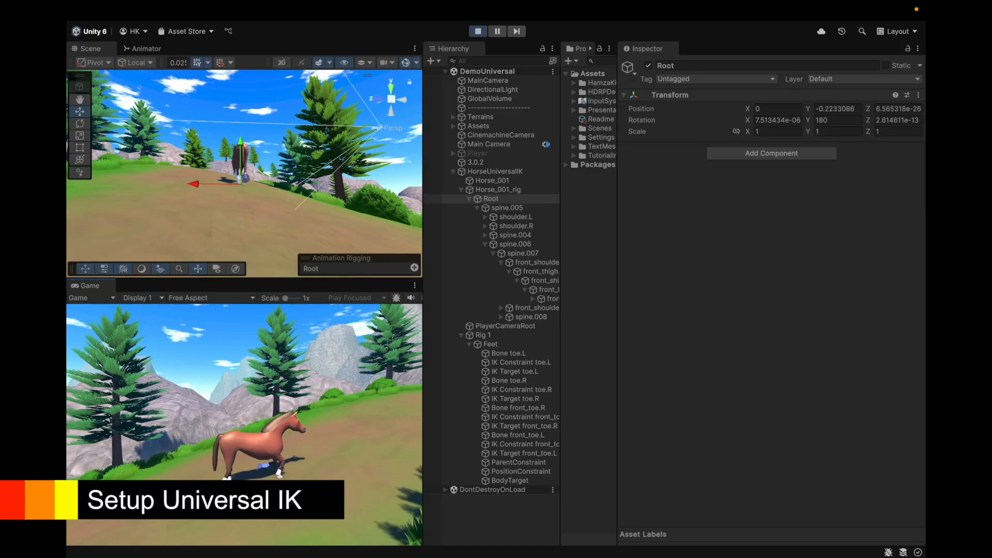
pyautogui.press('a')
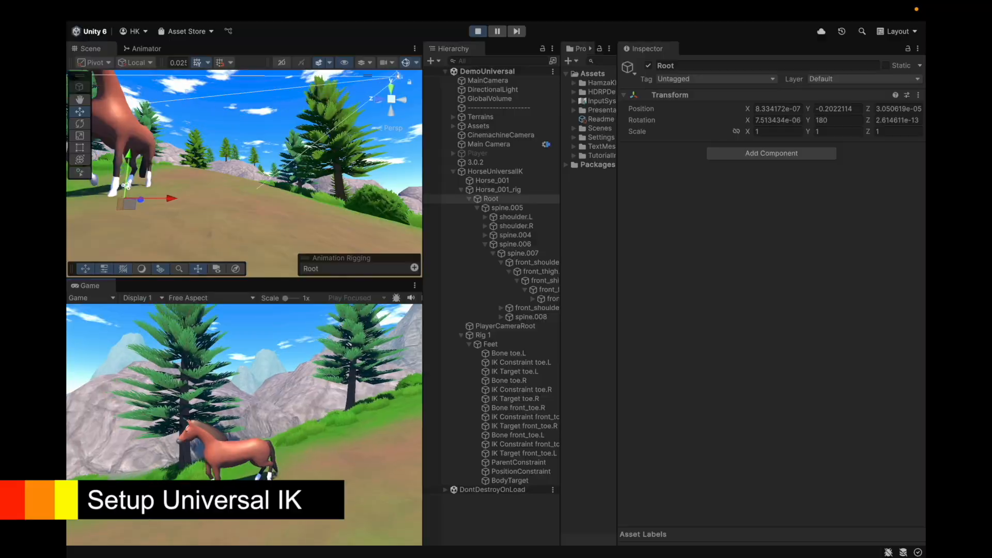
# Step: Compare the running transforms of BodyTarget and Root while viewing the horse up close
pyautogui.click(529, 480)
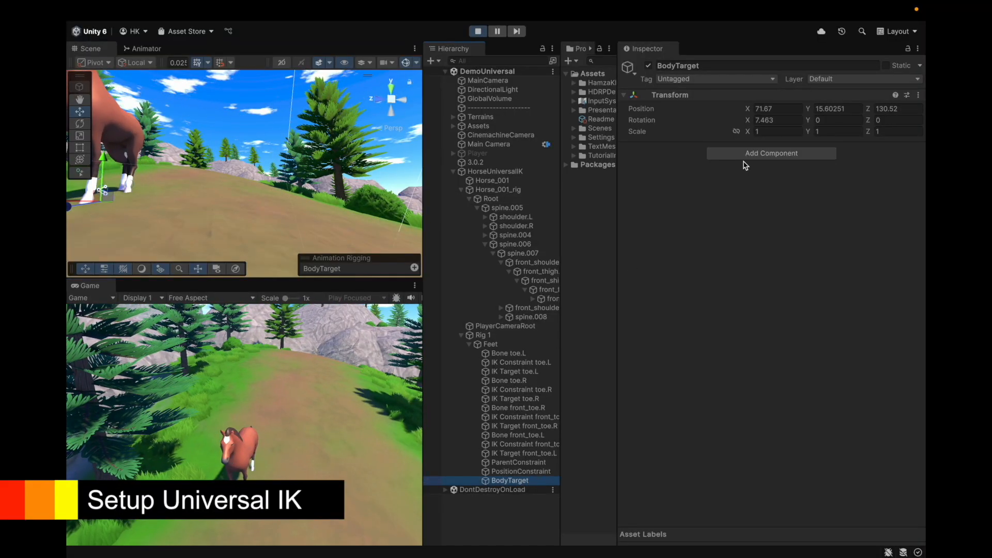
pyautogui.keyDown('alt'); pyautogui.moveTo(320, 189); pyautogui.dragTo(380, 300); pyautogui.keyUp('alt')
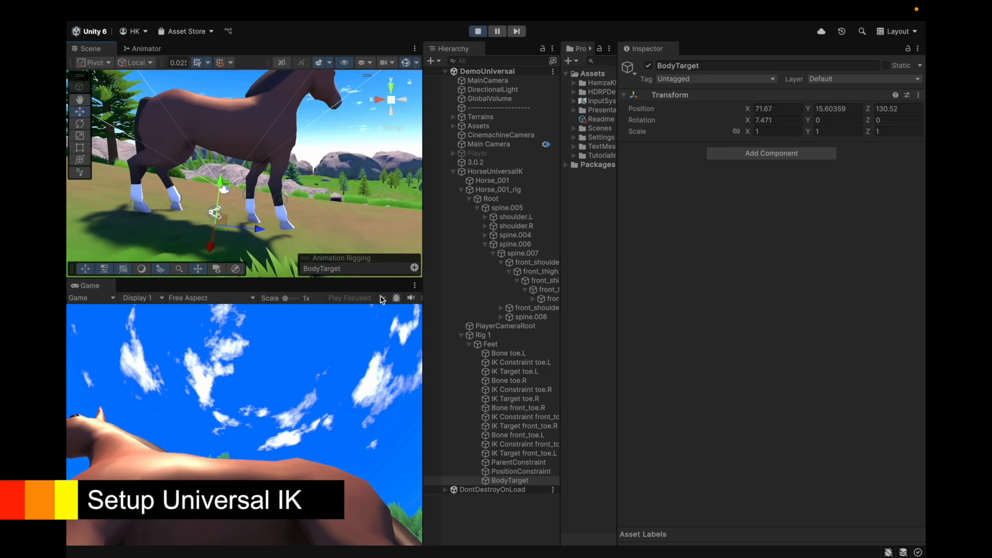
pyautogui.click(506, 199)
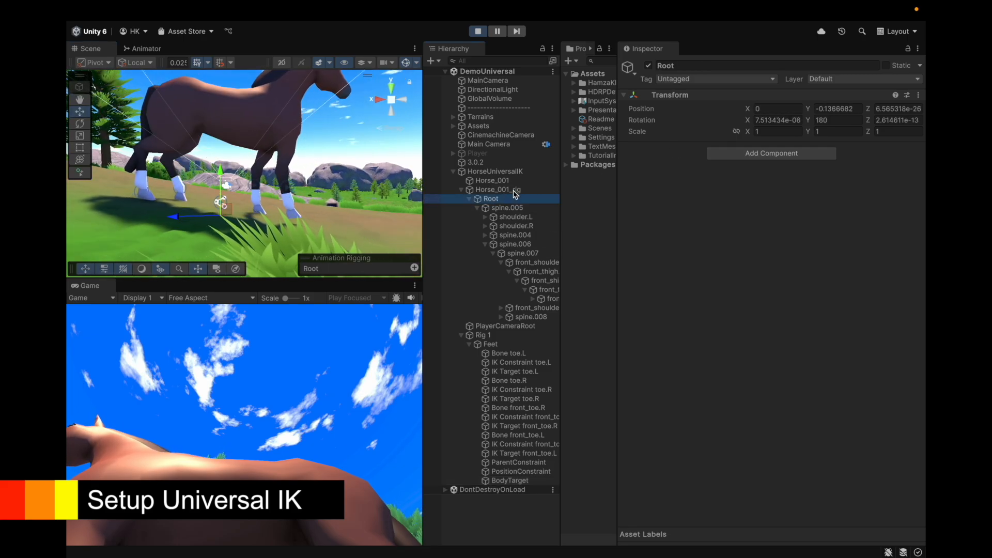
# Step: Walk the horse forward, left and right along the slope to test how its body follows the ground
pyautogui.click(248, 385)
pyautogui.press('w')
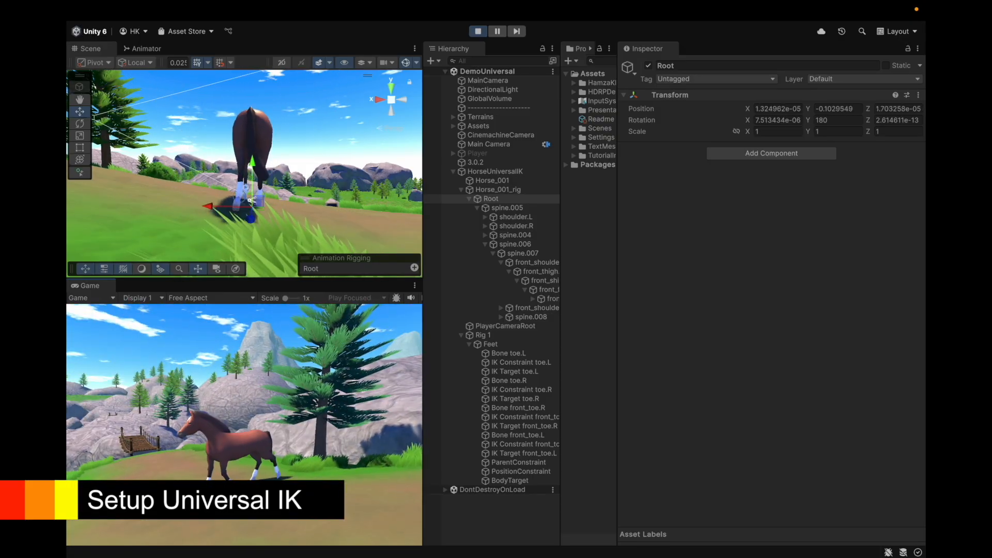
pyautogui.press('a')
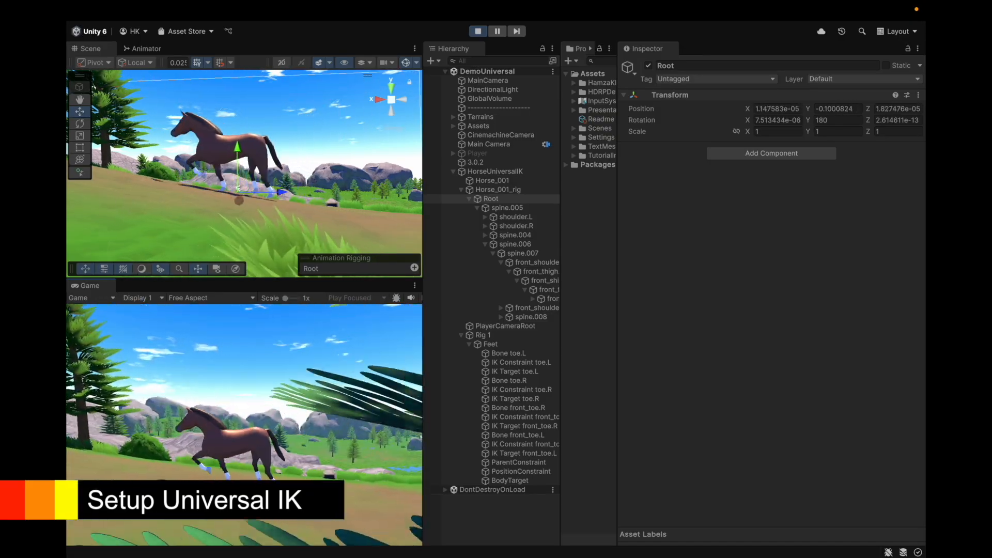
pyautogui.press('d')
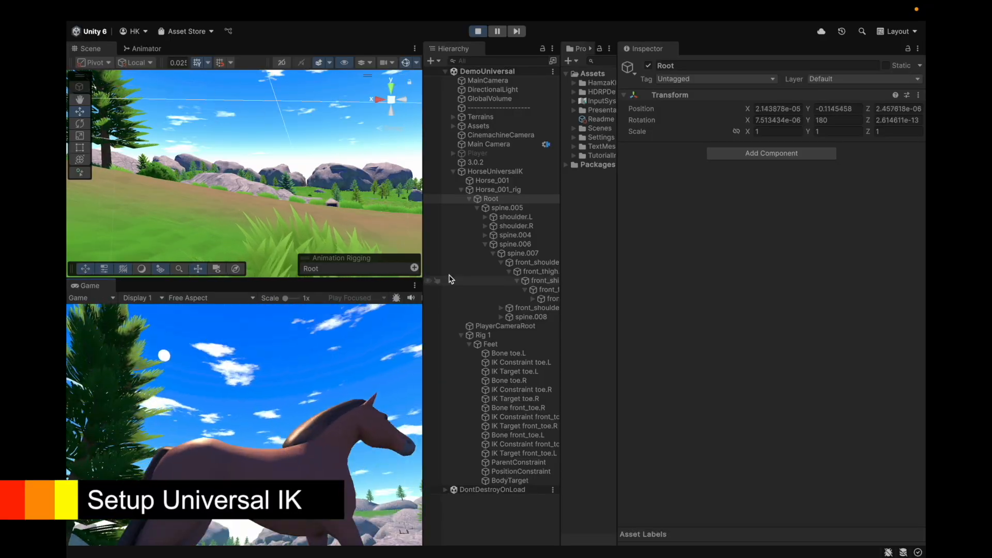
# Step: Try HorseUniversalIK's Body Rotation Weight at 1 and at 0 while the scene is running
pyautogui.click(500, 164)
pyautogui.click(502, 173)
pyautogui.scroll(-10, 719, 380)
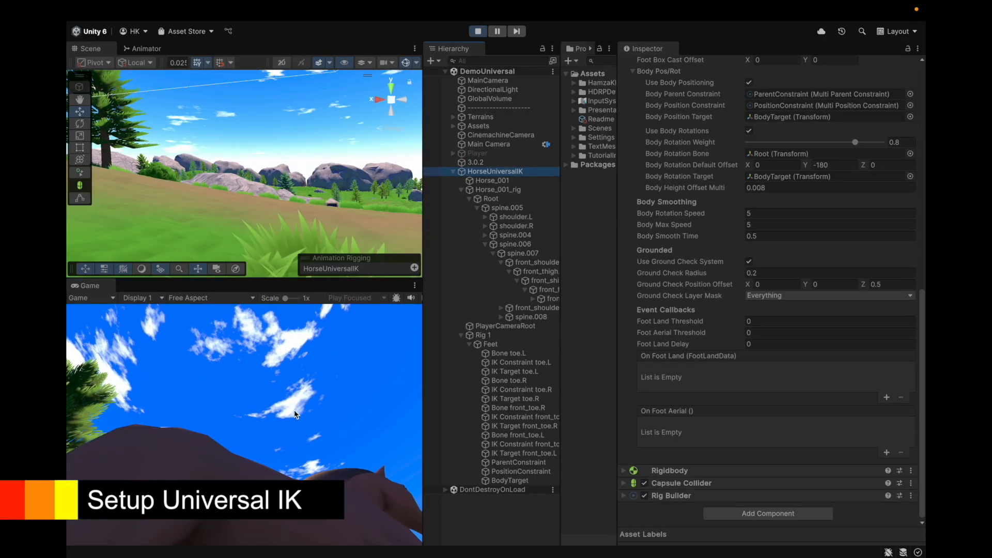
pyautogui.press('f')
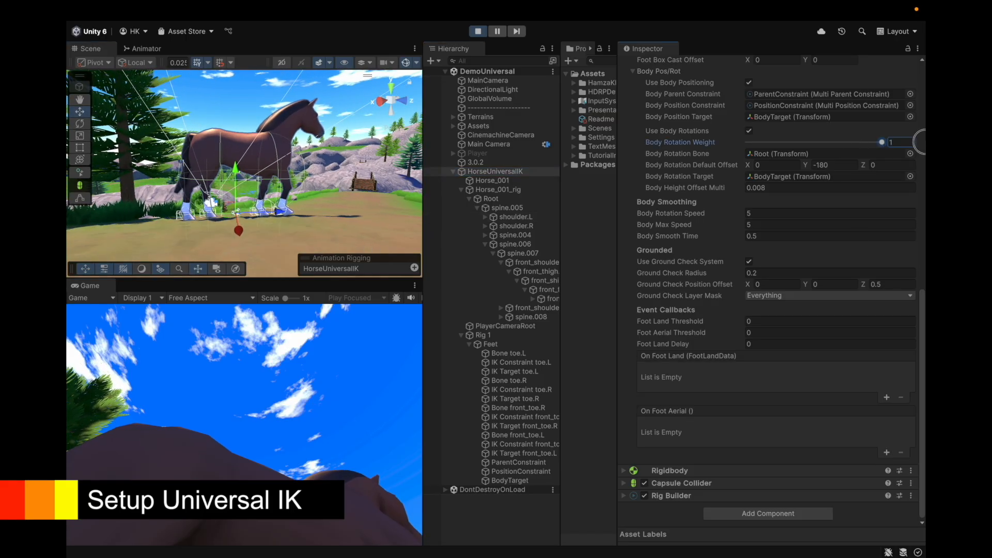
pyautogui.moveTo(921, 142); pyautogui.dragTo(805, 168)
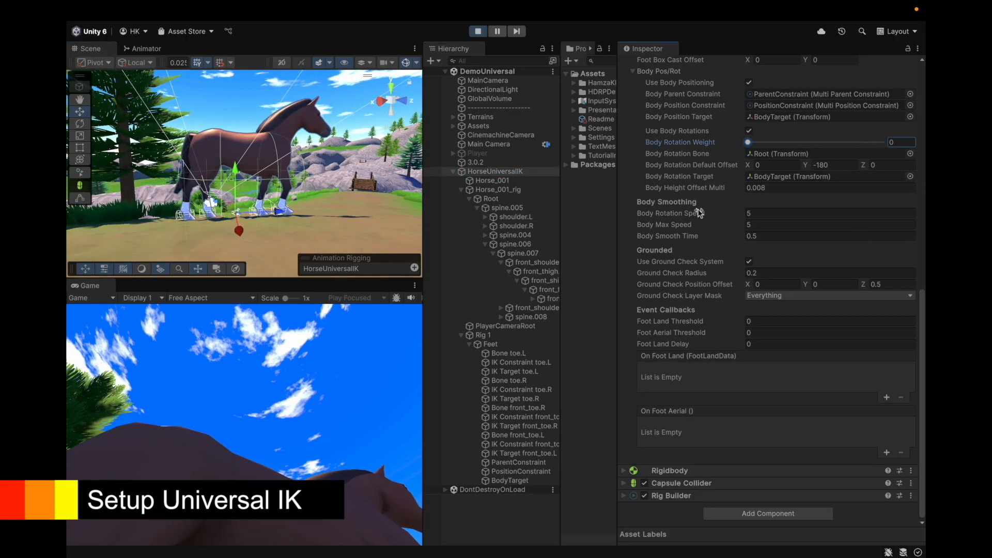
# Step: Walk the horse to the right up the path to test its body rotation, and release the game view
pyautogui.click(377, 346)
pyautogui.press('d')
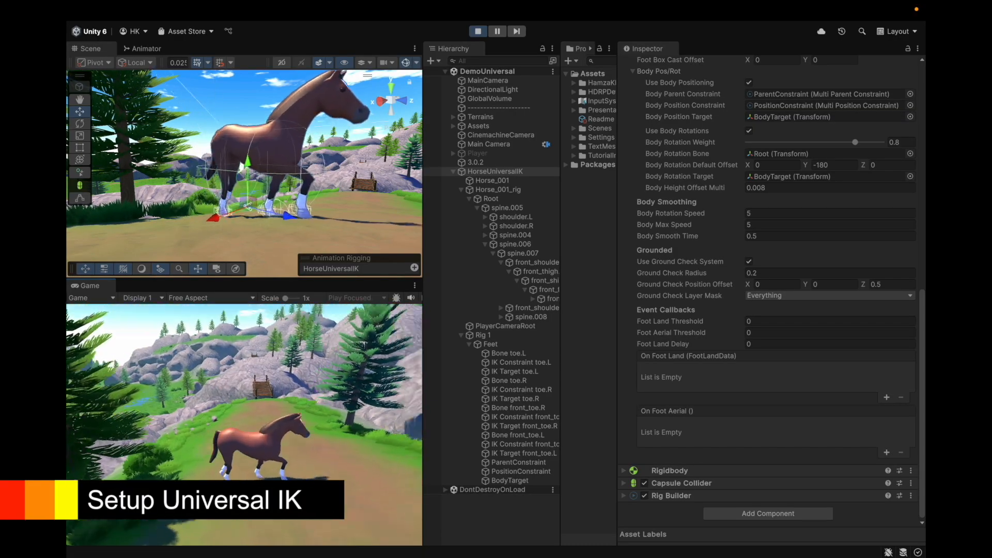
pyautogui.press('Escape')
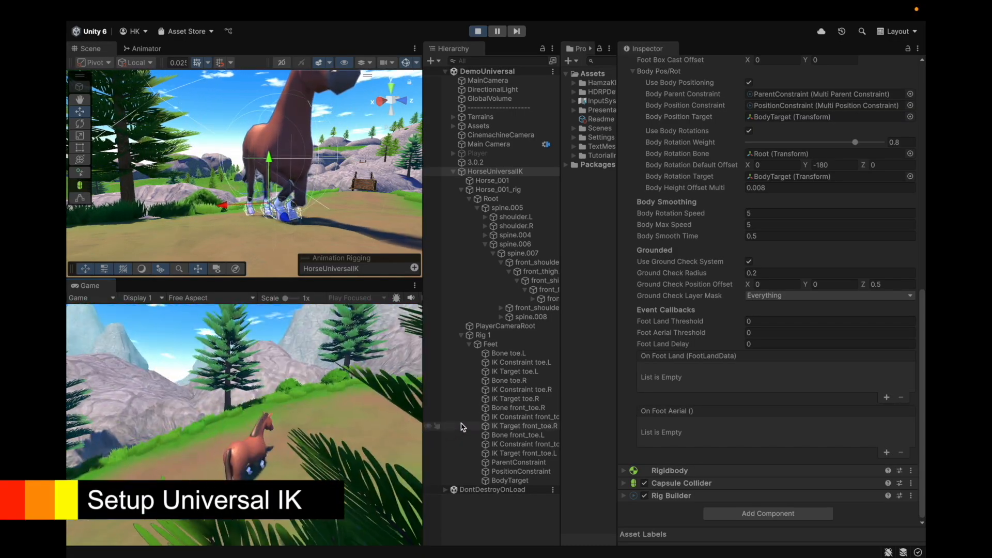
# Step: Inspect the running transforms and constraint assignments of BodyTarget, PositionConstraint and ParentConstraint
pyautogui.click(516, 481)
pyautogui.press('Up')
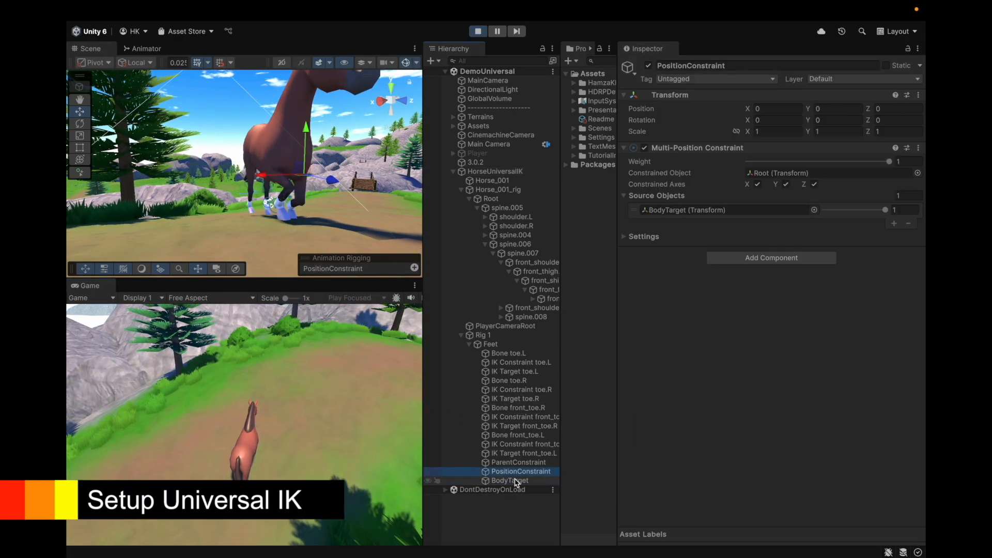
pyautogui.click(516, 481)
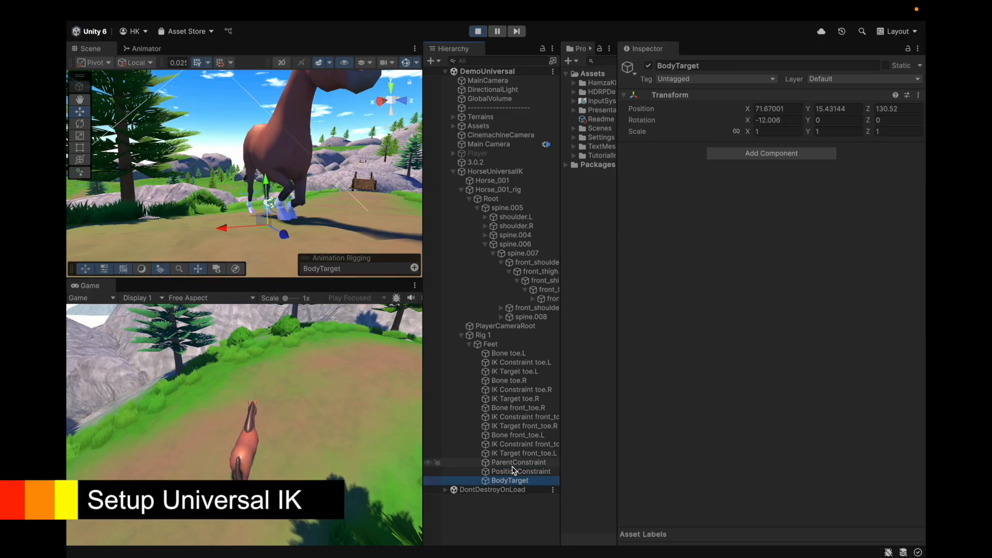
pyautogui.click(514, 471)
pyautogui.press('Up')
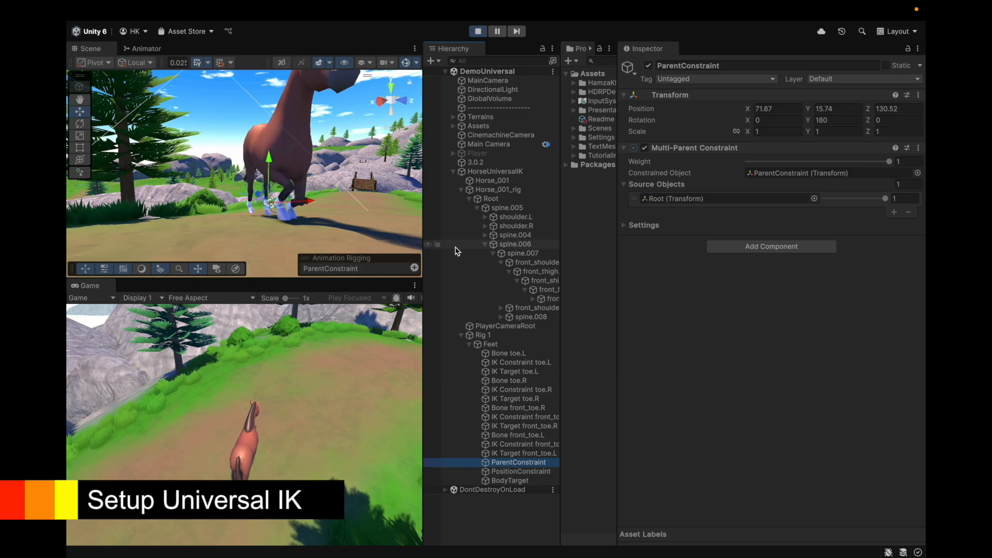
# Step: Examine the horse's pose from the side and BodyTarget's running transform, and stop the scene
pyautogui.keyDown('alt'); pyautogui.moveTo(289, 183); pyautogui.dragTo(548, 174); pyautogui.keyUp('alt')
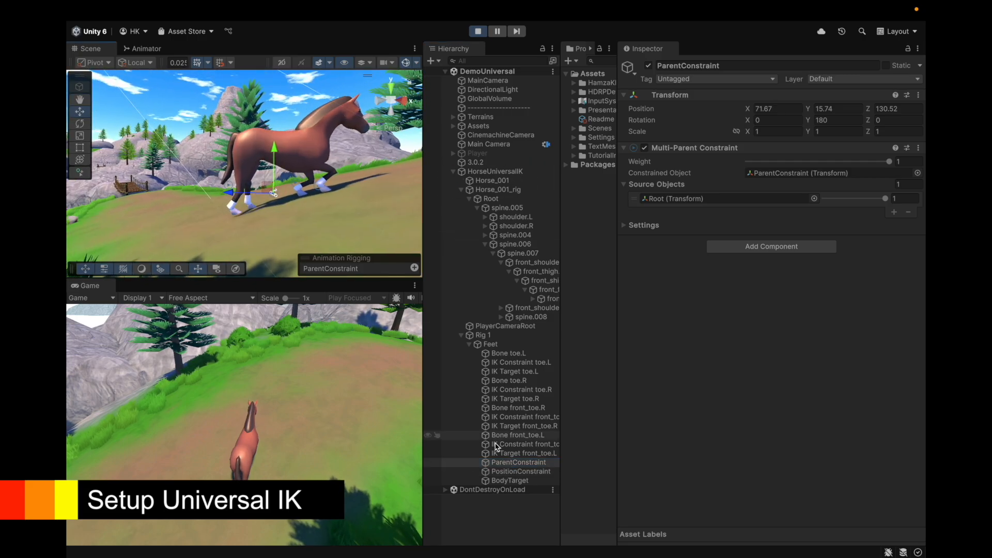
pyautogui.click(506, 481)
pyautogui.hotkey('ctrl', 'p')
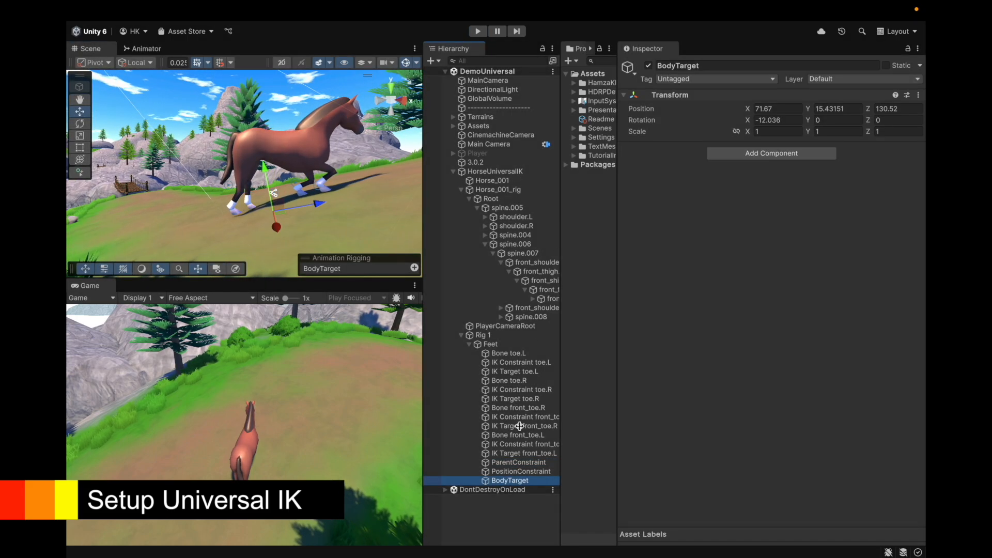
# Step: Duplicate PositionConstraint under Feet, rename the copy RotationConstraint, and save the scene
pyautogui.click(511, 472)
pyautogui.hotkey('ctrl', 'd')
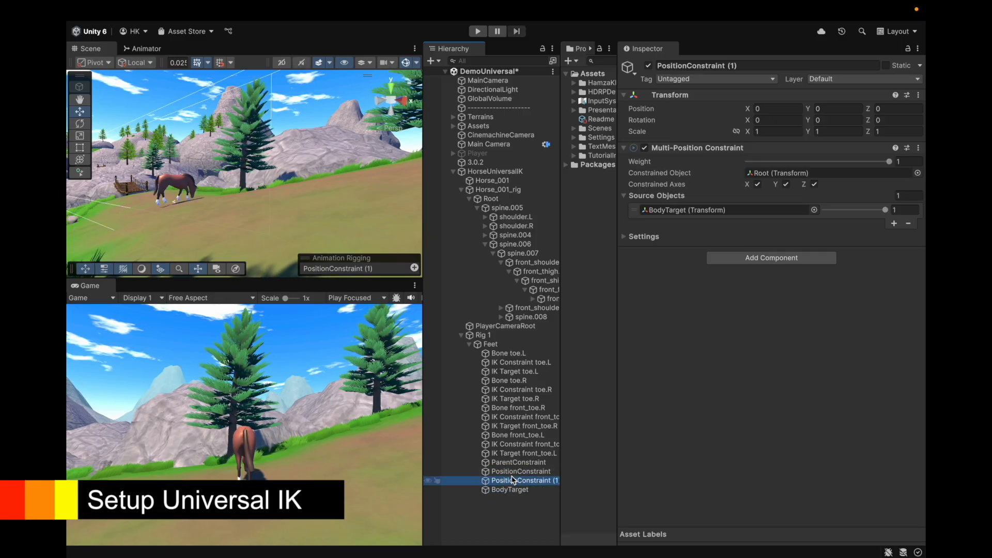
pyautogui.press('F2')
pyautogui.write('RotationConstrain')
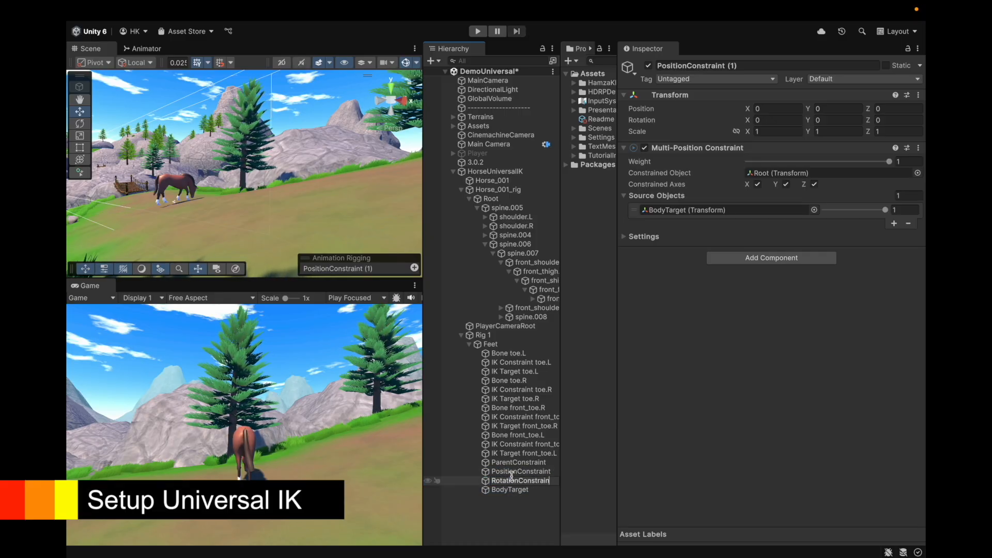
pyautogui.write('t')
pyautogui.press('Return')
pyautogui.press('super+s')
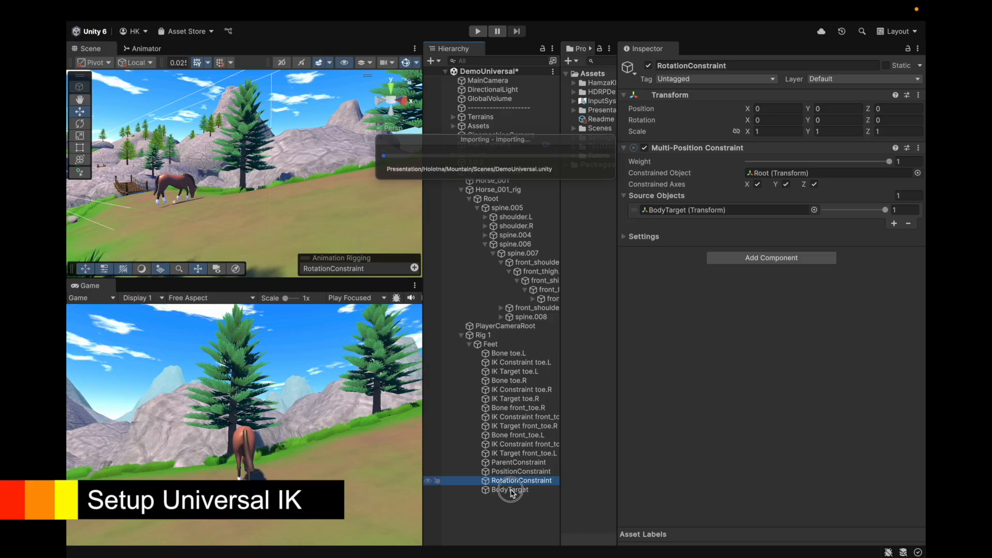
# Step: Add a Multi-Rotation Constraint component to RotationConstraint and remove its Multi-Position Constraint
pyautogui.click(736, 258)
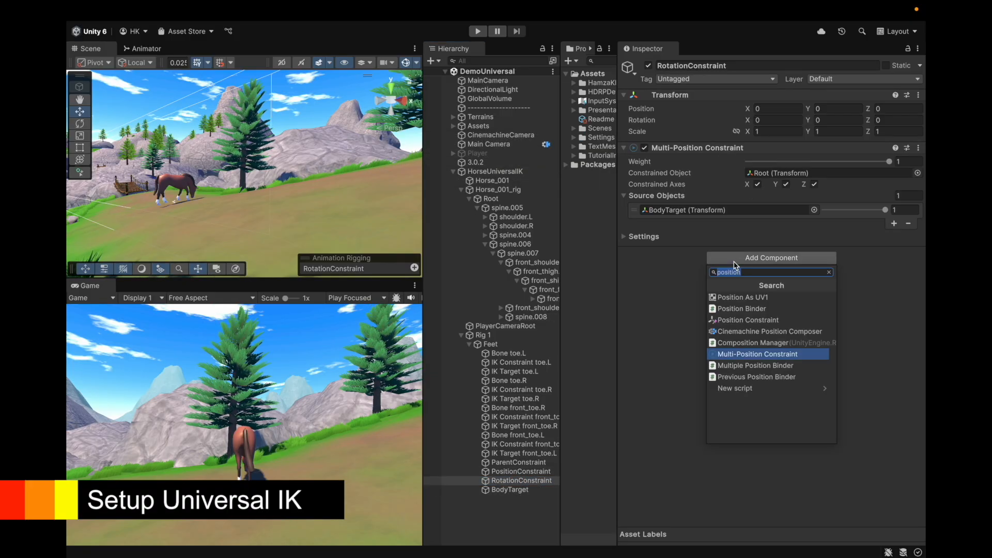
pyautogui.write('rotation')
pyautogui.click(739, 331)
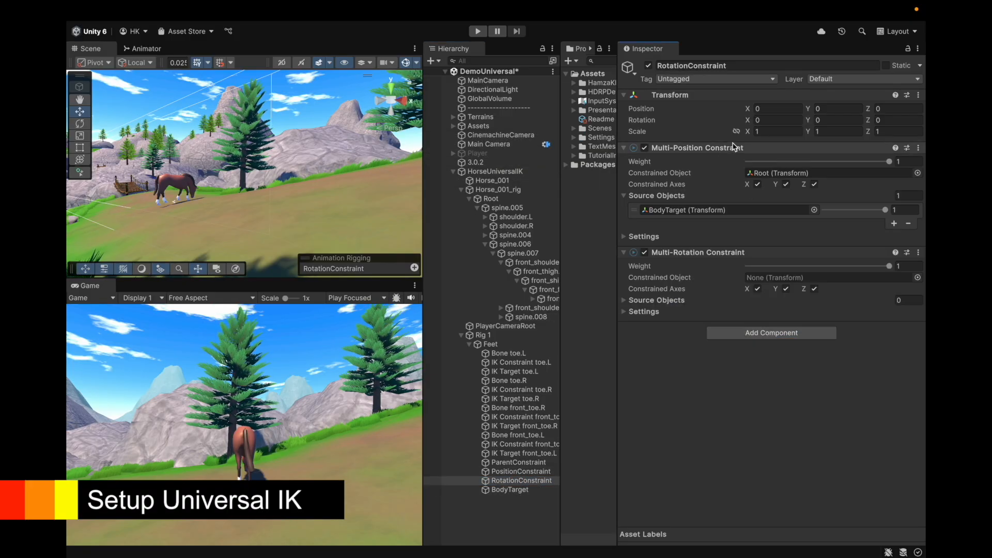
pyautogui.rightClick(716, 147)
pyautogui.click(745, 192)
# Step: Assign Root as the Multi-Rotation Constraint's constrained object and BodyTarget as its source object, and save the scene
pyautogui.moveTo(491, 199); pyautogui.dragTo(730, 180)
pyautogui.click(672, 195)
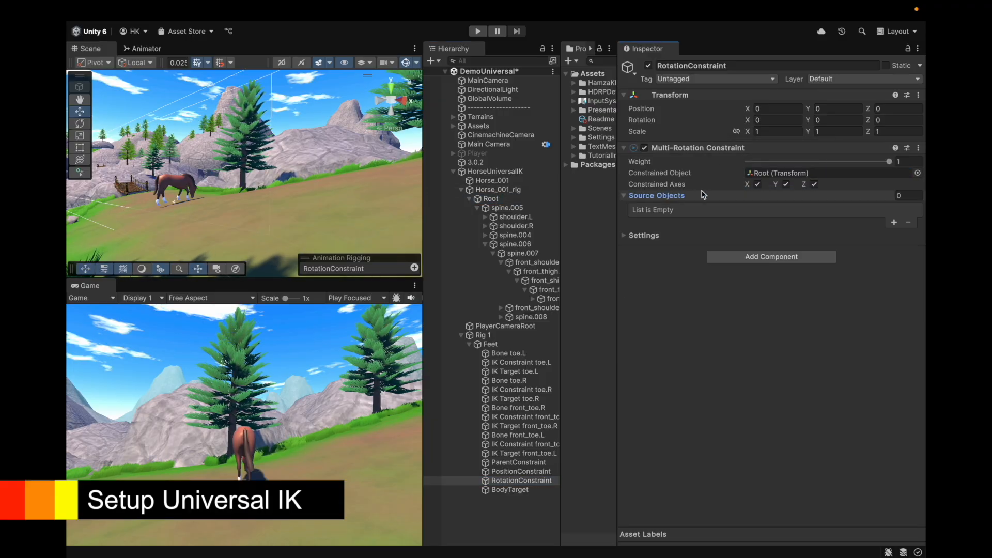
pyautogui.click(898, 224)
pyautogui.moveTo(509, 489); pyautogui.dragTo(724, 210)
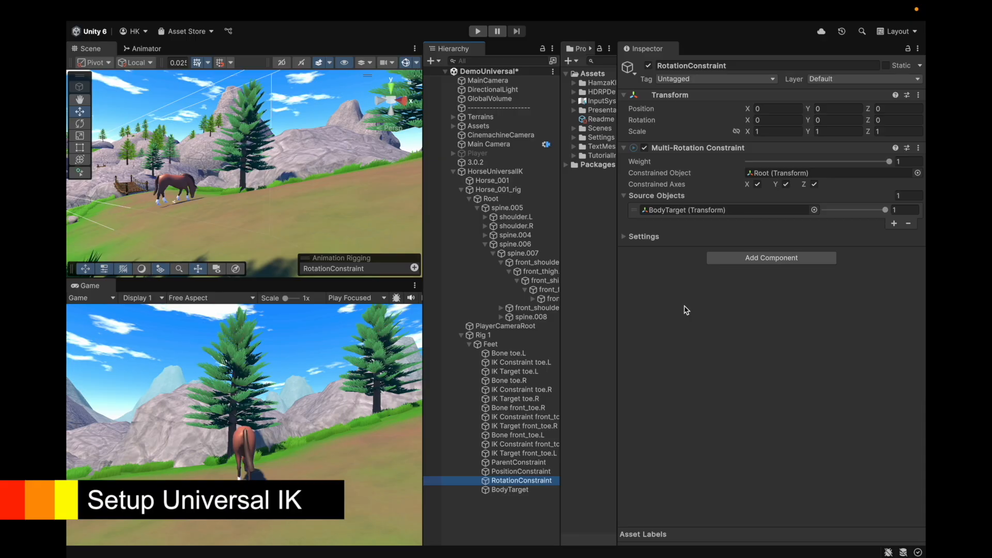
pyautogui.press('super+s')
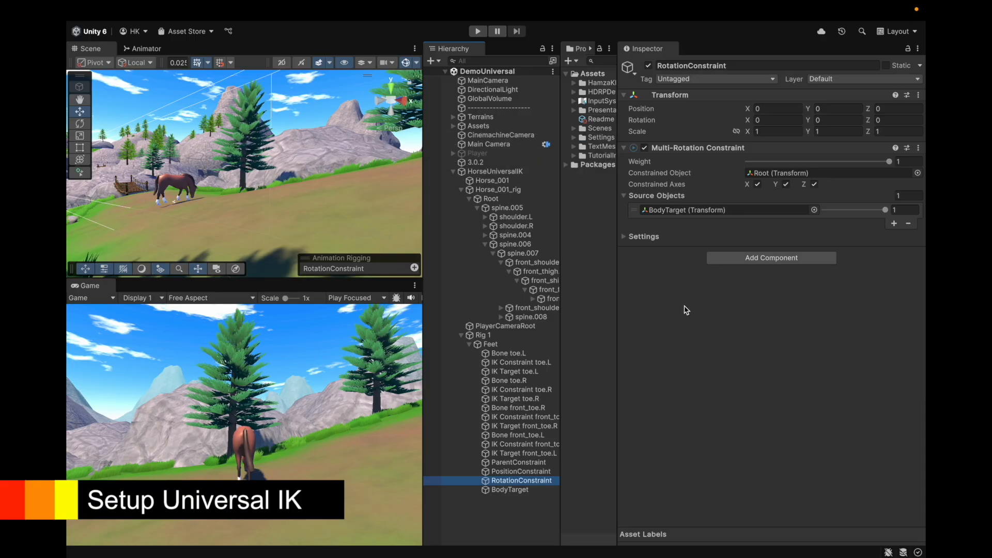
# Step: Run the scene and set HorseUniversalIK's Body Rotation Default Offset Y to 0 after trying 180
pyautogui.press('super+p')
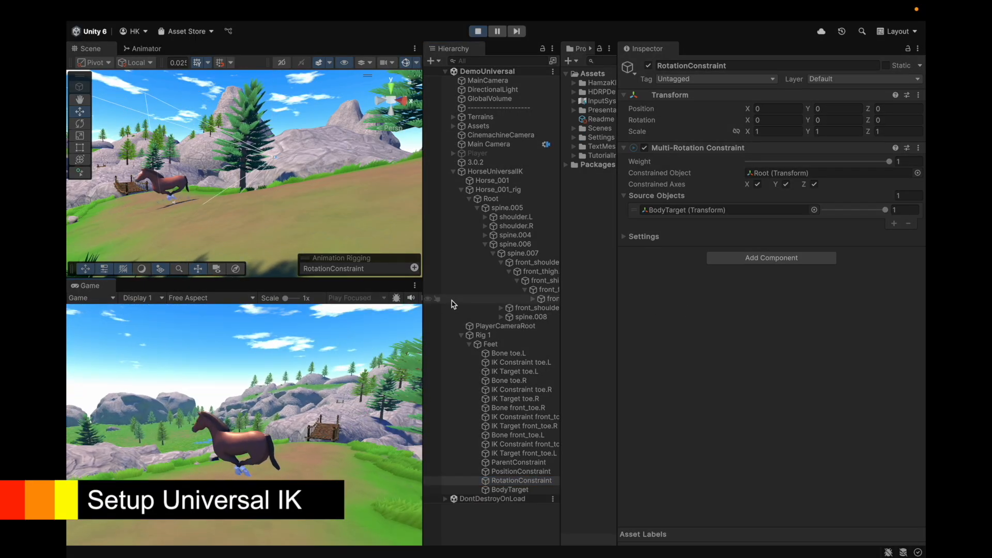
pyautogui.click(589, 324)
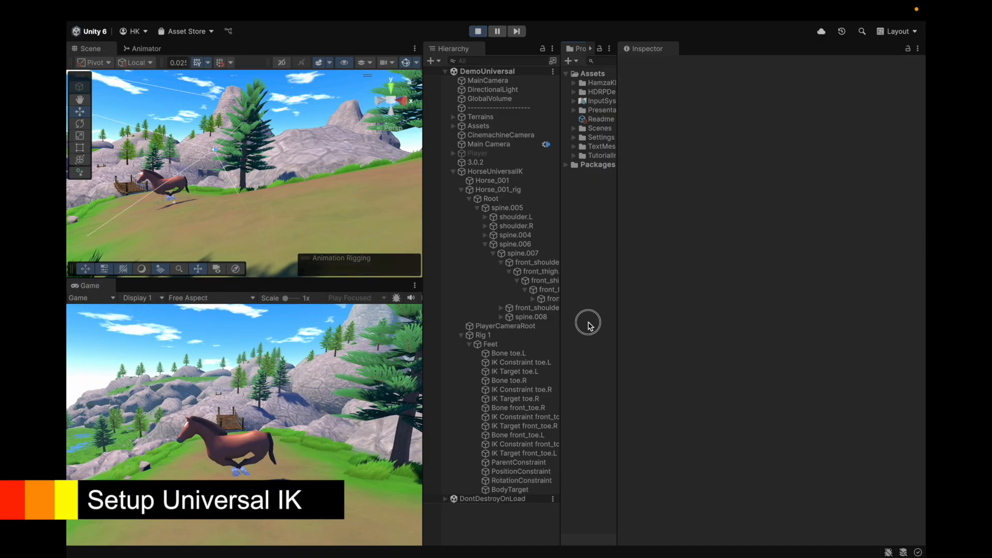
pyautogui.click(496, 171)
pyautogui.scroll(-10, 765, 260)
pyautogui.moveTo(807, 180); pyautogui.dragTo(756, 179)
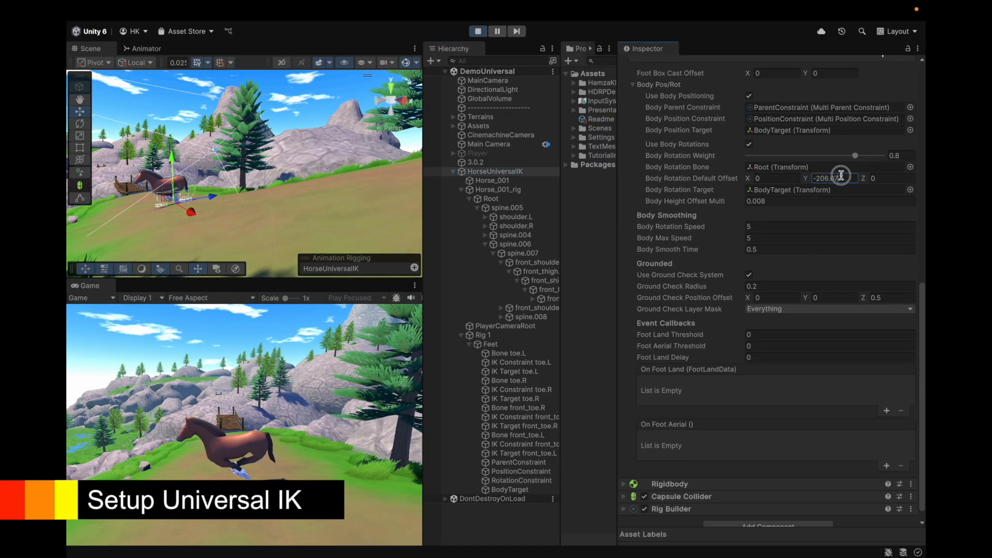
pyautogui.write('180')
pyautogui.press('BackSpace')
pyautogui.press('BackSpace')
pyautogui.press('BackSpace')
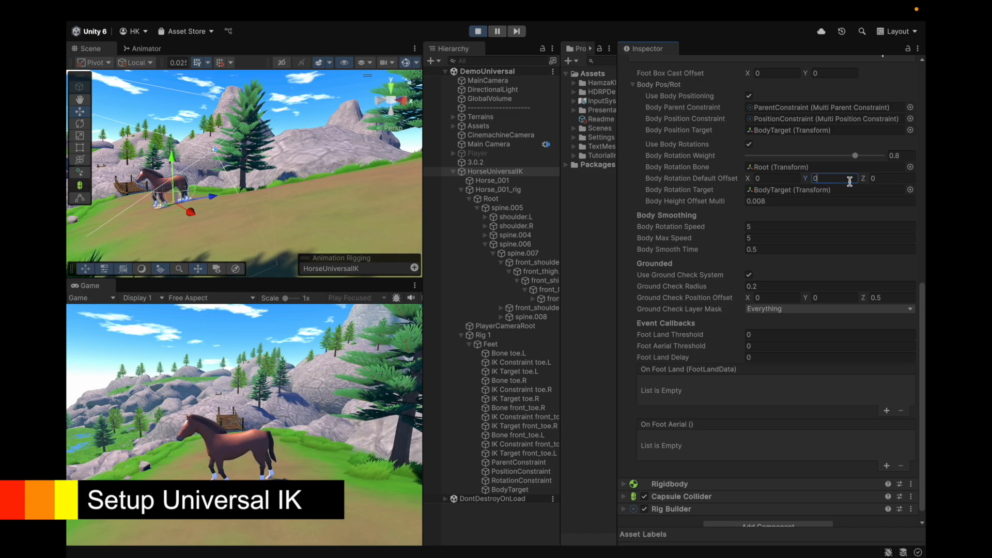
# Step: Try other Body Rotation Default Offset Y values such as -308.66 while viewing the horse up close, and return Y to 0
pyautogui.moveTo(872, 178); pyautogui.dragTo(718, 156)
pyautogui.moveTo(640, 201); pyautogui.dragTo(708, 196)
pyautogui.moveTo(233, 199); pyautogui.dragTo(289, 201, button='right')
pyautogui.press('f')
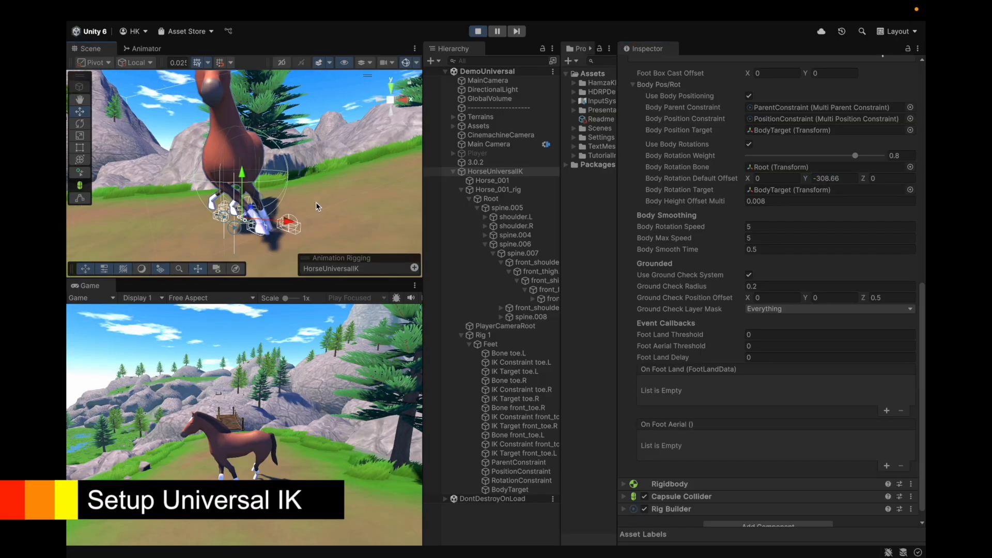
pyautogui.write('00')
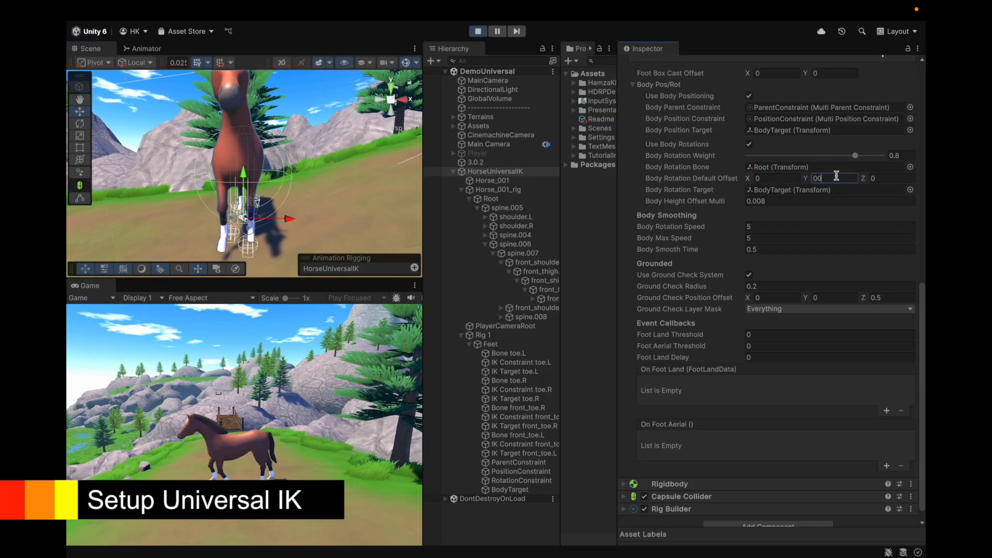
pyautogui.keyDown('alt'); pyautogui.moveTo(331, 234); pyautogui.dragTo(154, 202); pyautogui.keyUp('alt')
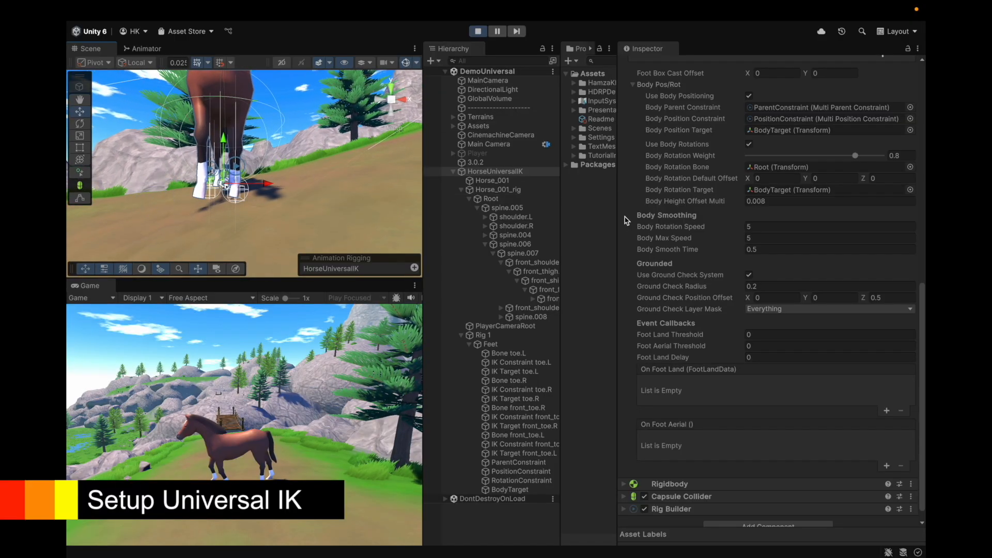
# Step: Inspect the running transforms of BodyTarget and HorseUniversalIK, and locate the object assigned as Body Rotation Target
pyautogui.click(511, 490)
pyautogui.click(495, 171)
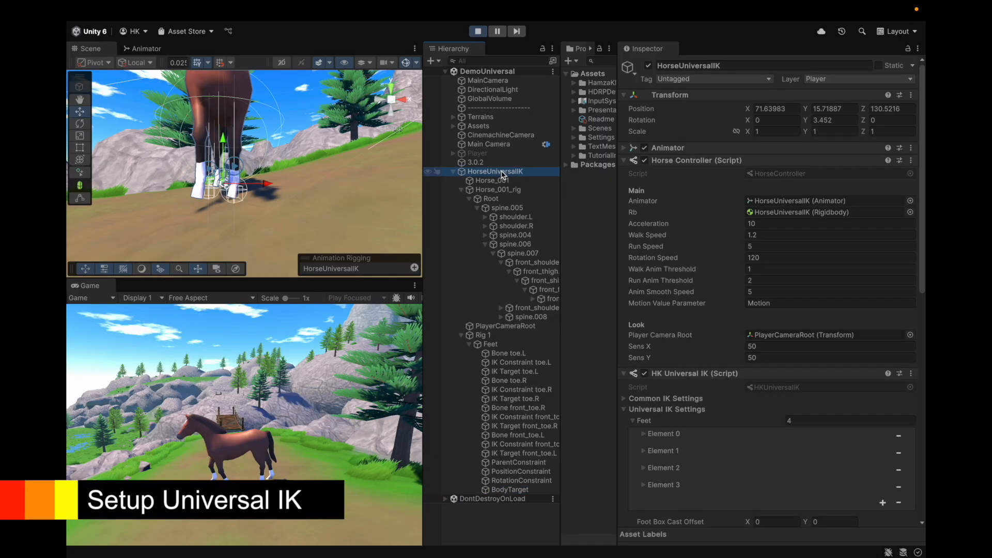
pyautogui.scroll(-3, 786, 177)
pyautogui.scroll(3, 788, 175)
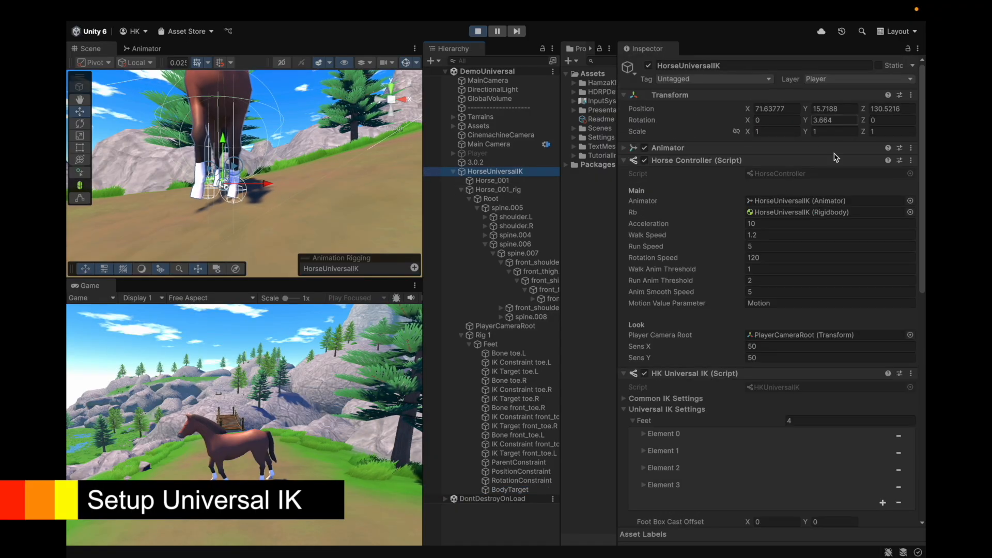
pyautogui.scroll(-5, 832, 129)
pyautogui.scroll(-5, 748, 379)
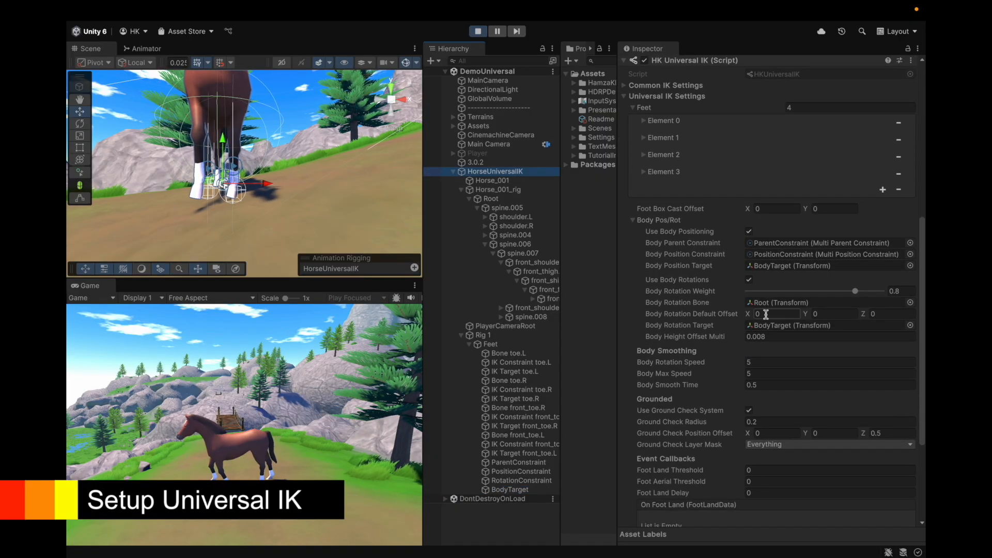
pyautogui.click(782, 326)
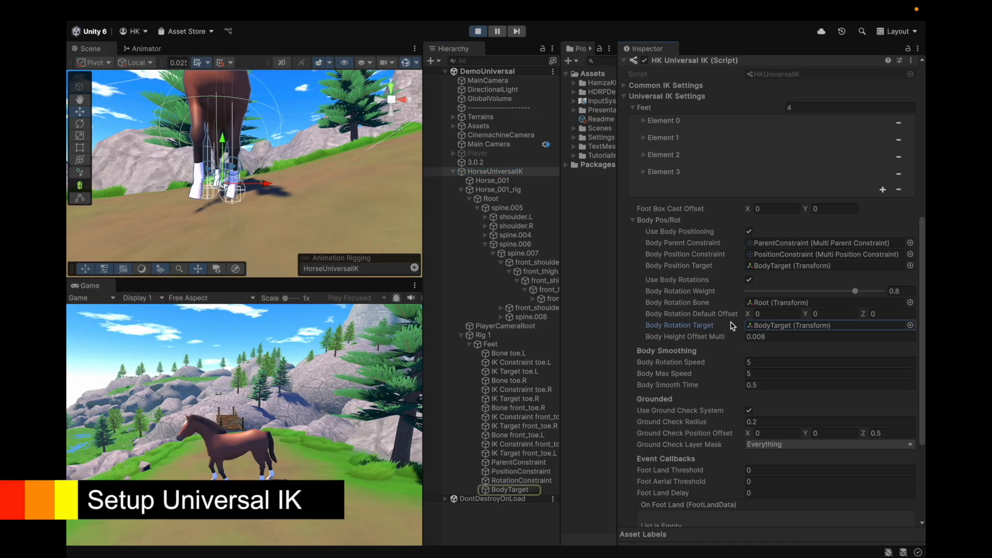
# Step: Vary Body Rotation Default Offset Y and return it to 0, and turn the horse left and right to test its body rotation
pyautogui.moveTo(806, 314); pyautogui.dragTo(923, 327)
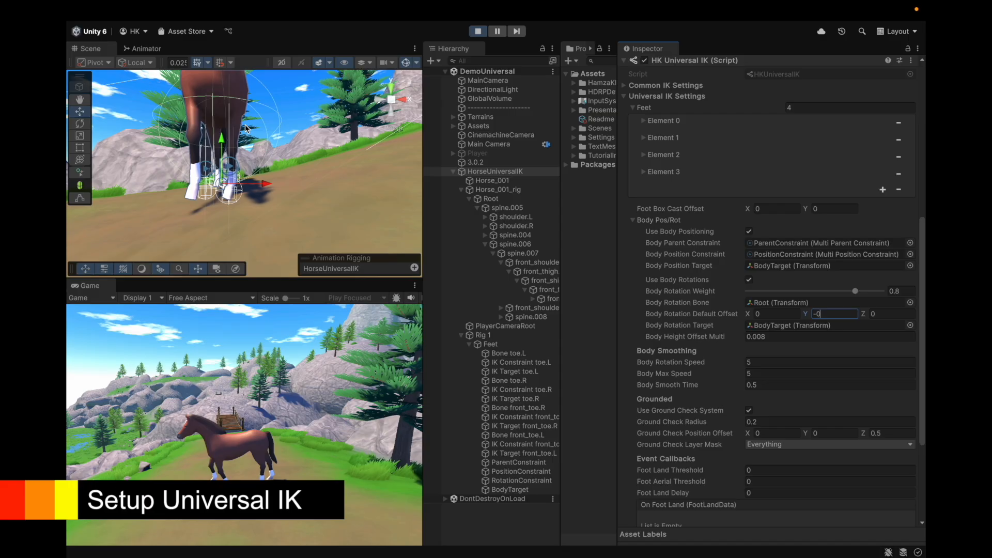
pyautogui.press('Return')
pyautogui.press('a')
pyautogui.press('Escape')
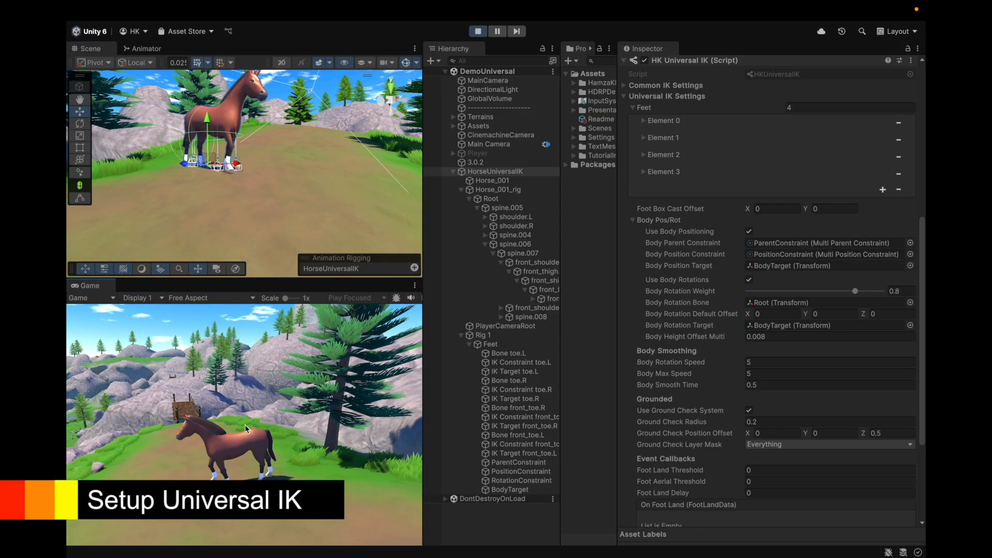
pyautogui.press('d')
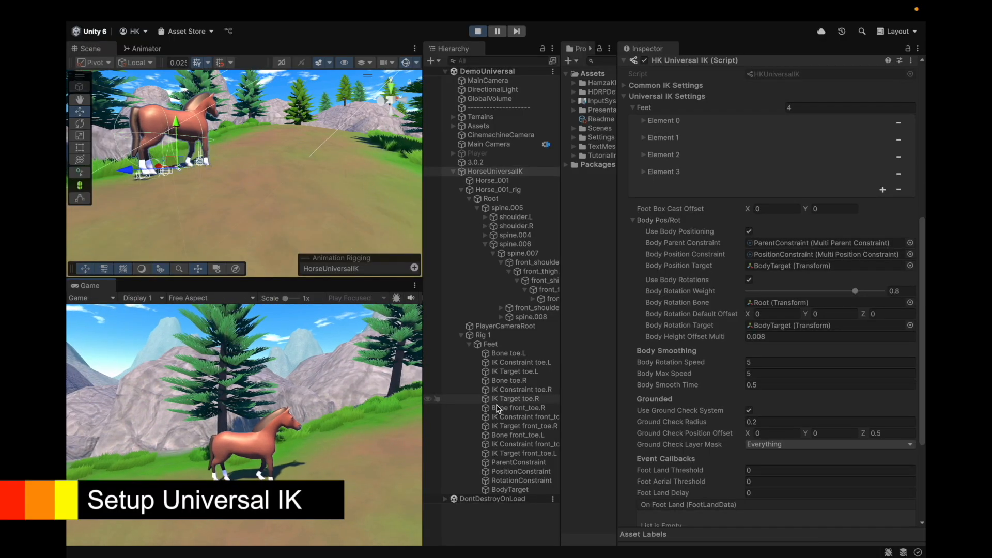
# Step: Examine the Root bone's transform and HorseUniversalIK's body rotation settings, and locate the assigned Body Rotation Target in the hierarchy
pyautogui.click(499, 408)
pyautogui.click(516, 200)
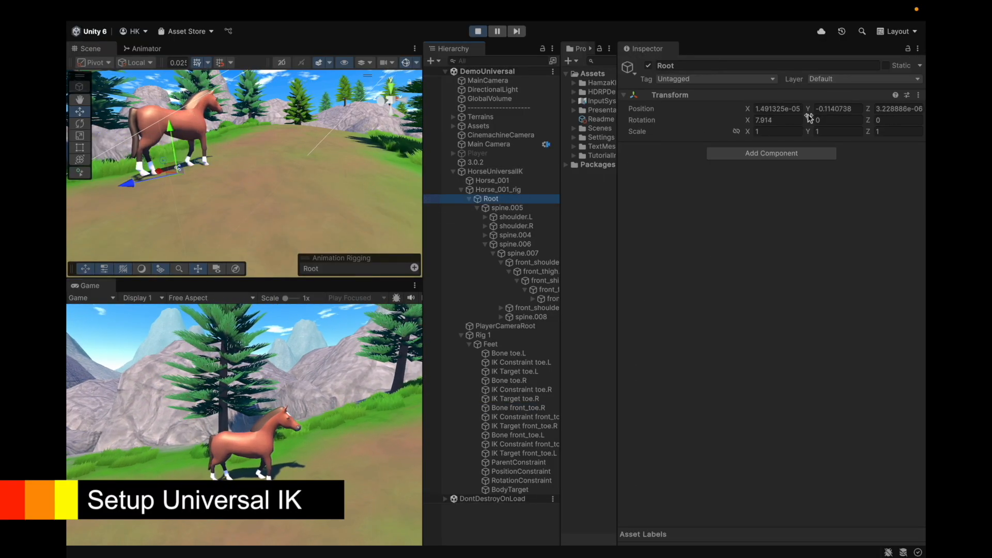
pyautogui.click(495, 171)
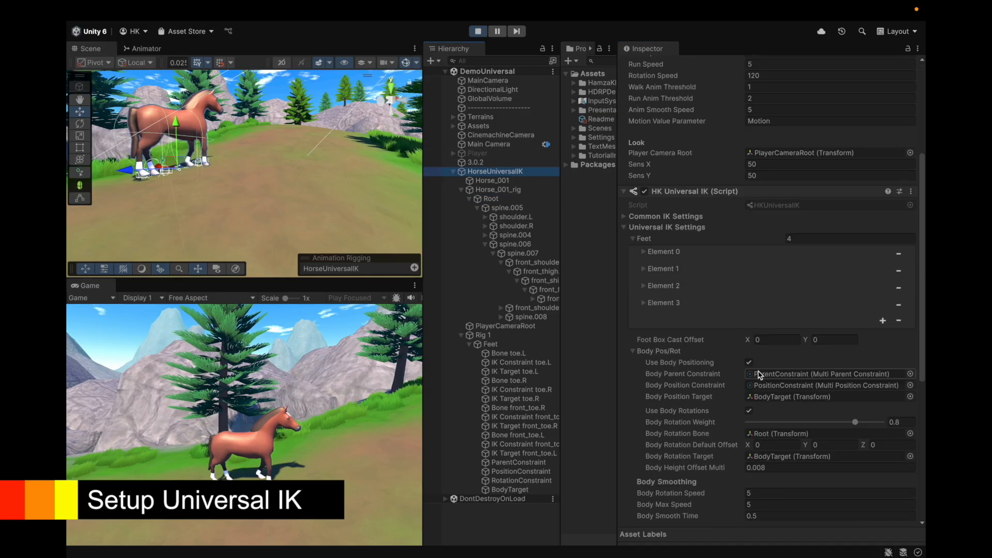
pyautogui.scroll(-3, 874, 190)
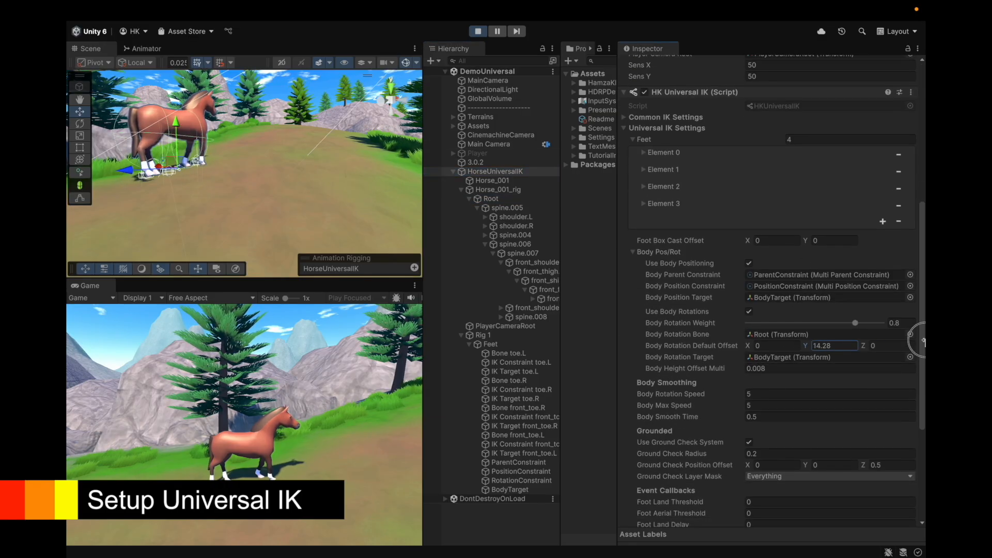
pyautogui.click(752, 360)
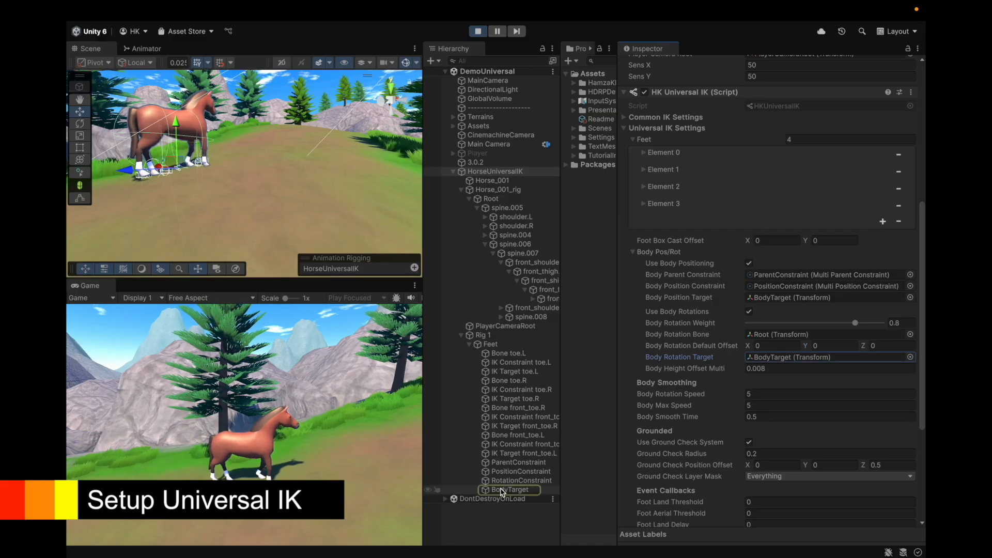
# Step: Set the Y offset in RotationConstraint's Multi-Rotation Constraint settings to -180
pyautogui.click(520, 480)
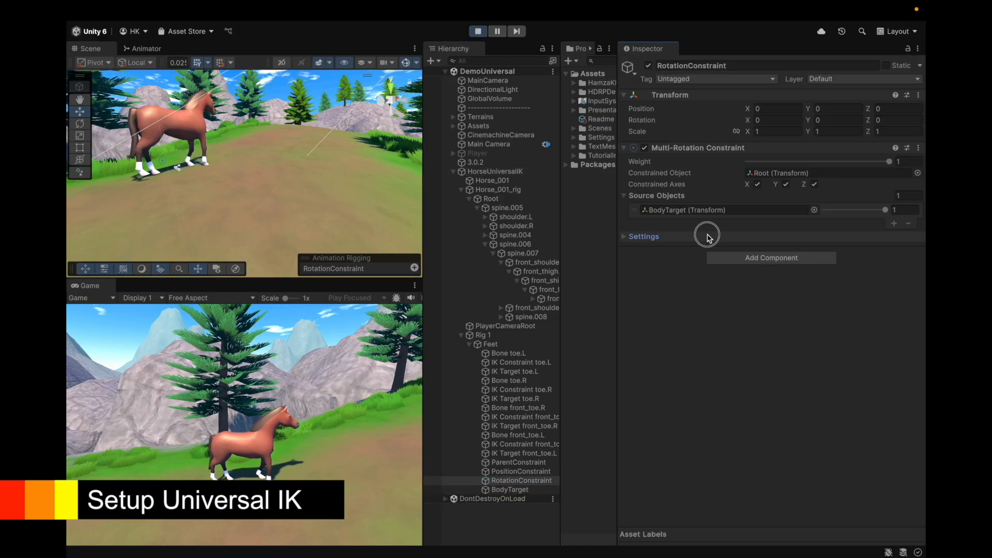
pyautogui.click(707, 236)
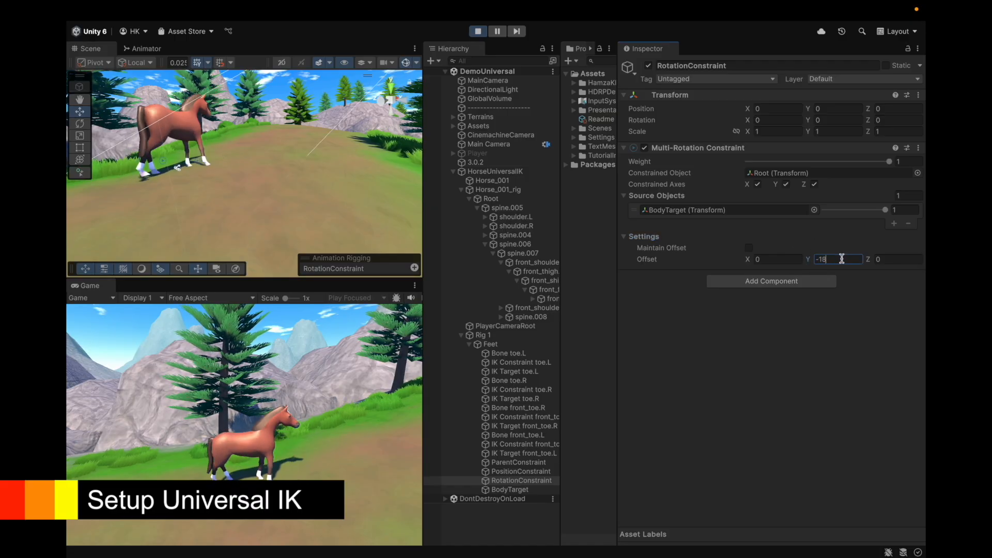
# Step: Set HorseUniversalIK's Body Rotation Default Offset Y to -180 after trying 180, checking the horse's orientation in the scene
pyautogui.click(500, 175)
pyautogui.press('f')
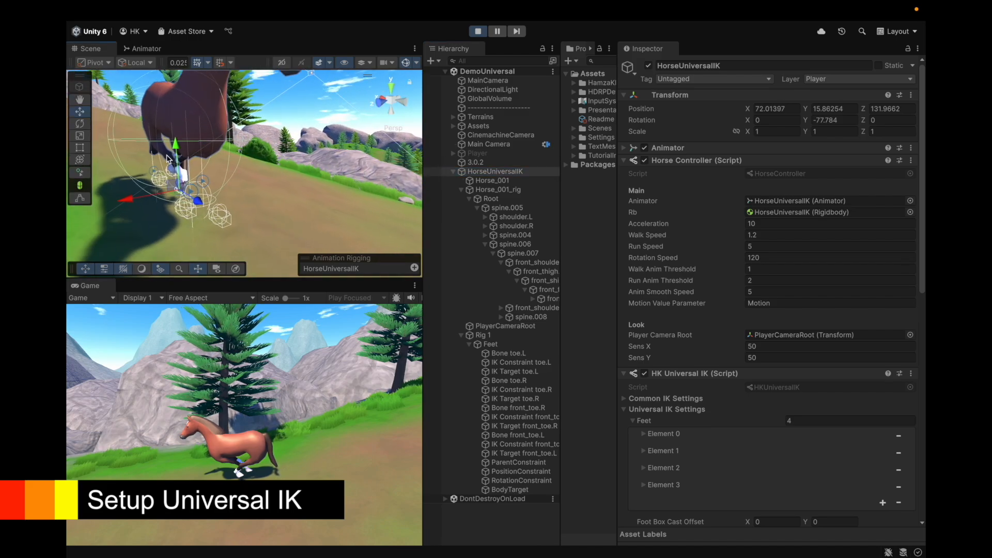
pyautogui.scroll(-10, 834, 385)
pyautogui.moveTo(807, 352); pyautogui.dragTo(917, 341)
pyautogui.write('180')
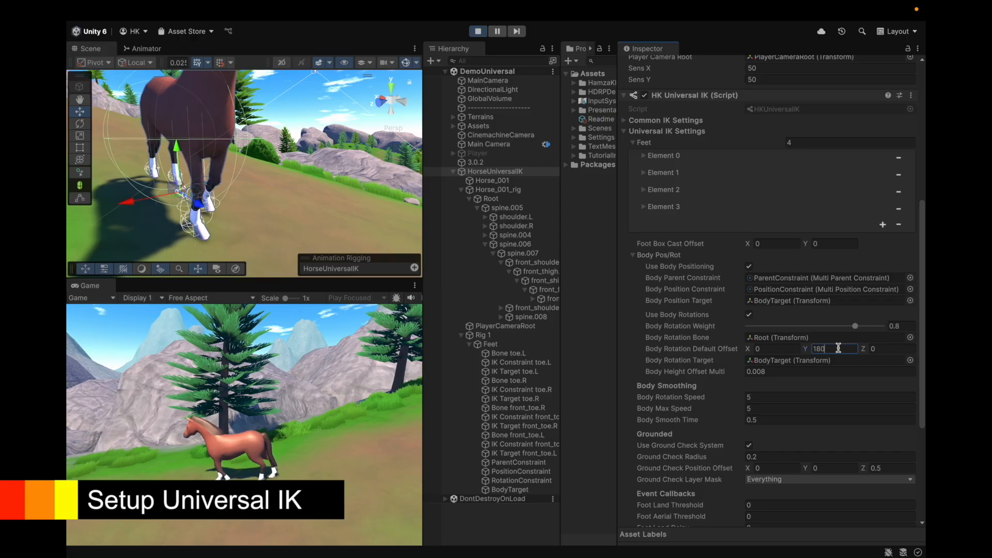
pyautogui.keyDown('alt'); pyautogui.moveTo(242, 203); pyautogui.dragTo(202, 160); pyautogui.keyUp('alt')
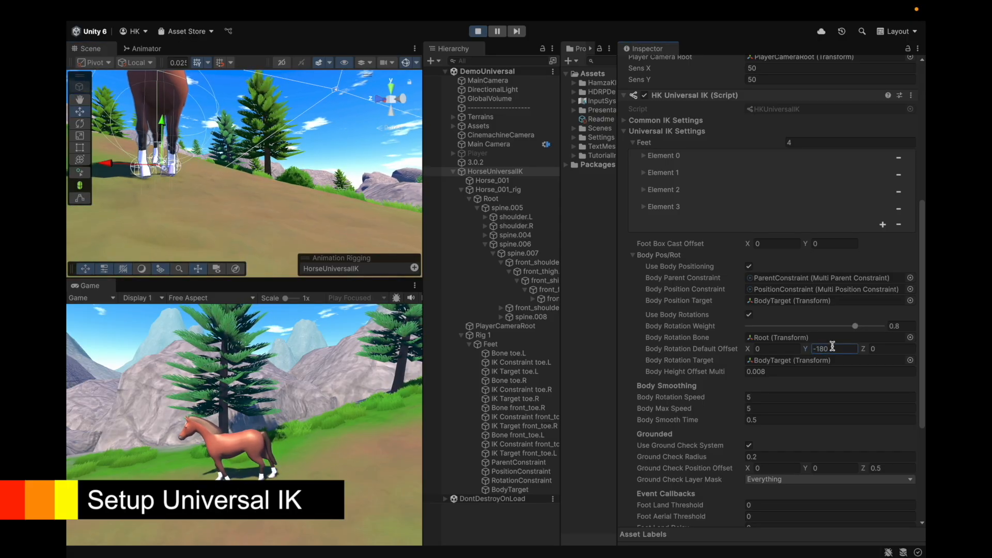
# Step: Move the horse around in the running game, turning it in several directions to test the body rotation
pyautogui.click(264, 378)
pyautogui.press('w')
pyautogui.press('d')
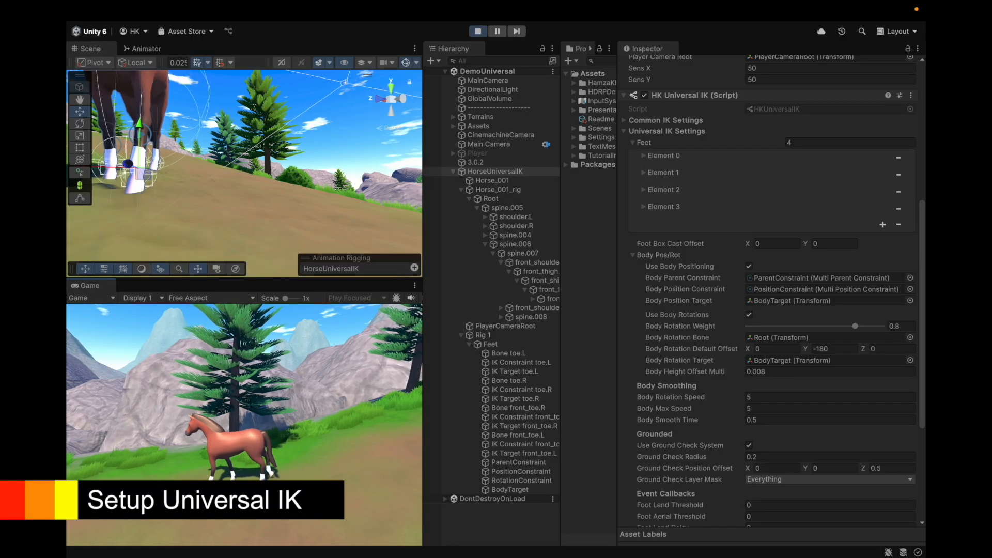
pyautogui.press('a')
pyautogui.press('s')
pyautogui.press('a')
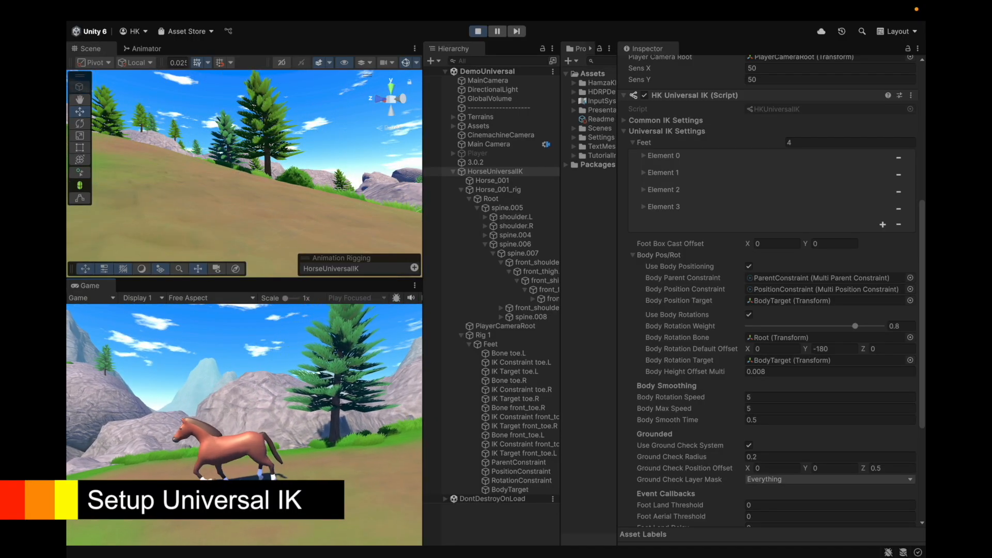
pyautogui.press('w')
pyautogui.press('d')
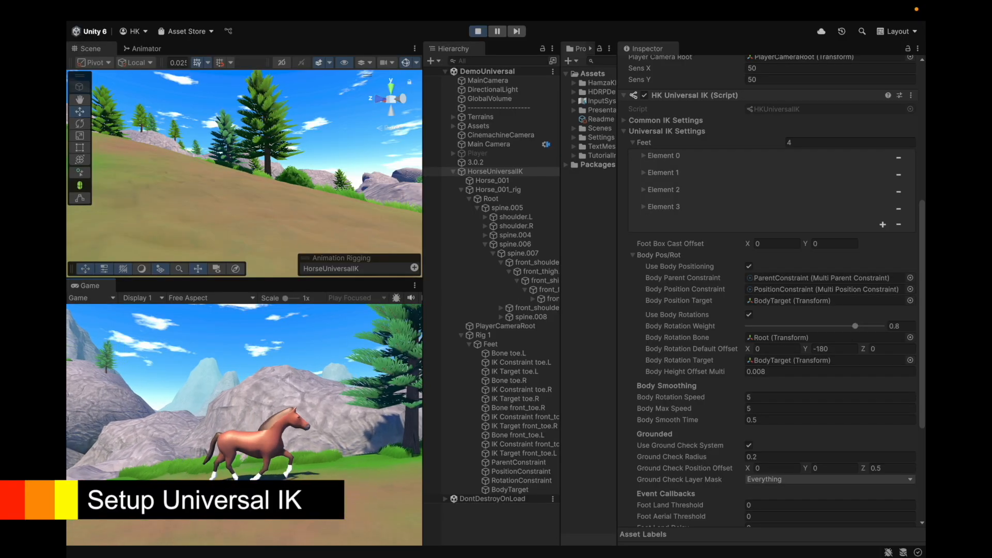
# Step: Select BodyTarget and examine its placement and orientation on the horse from the side
pyautogui.click(511, 490)
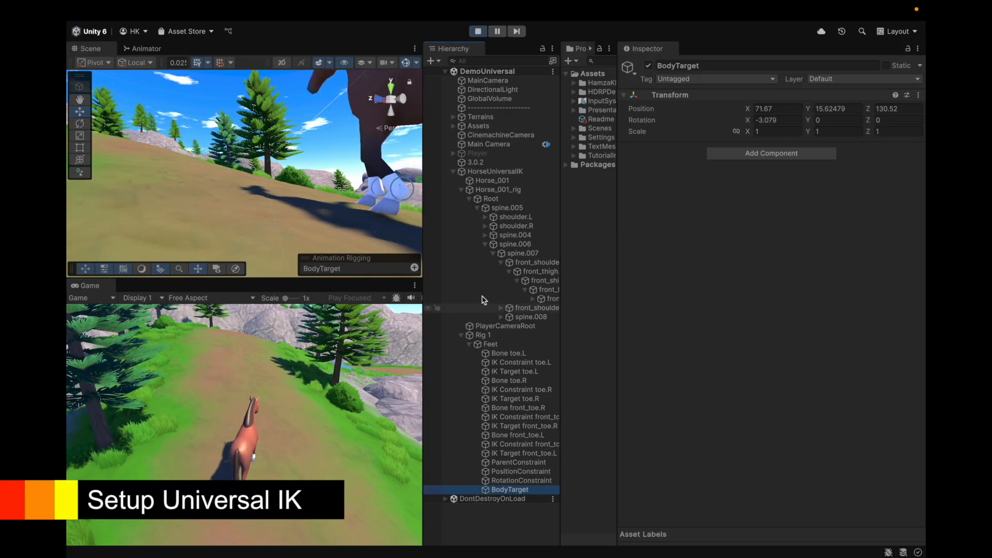
pyautogui.scroll(-5, 255, 245)
pyautogui.keyDown('alt'); pyautogui.moveTo(256, 245); pyautogui.dragTo(538, 188); pyautogui.keyUp('alt')
pyautogui.scroll(5, 337, 236)
pyautogui.scroll(-5, 249, 197)
pyautogui.keyDown('alt'); pyautogui.moveTo(250, 197); pyautogui.dragTo(379, 186); pyautogui.keyUp('alt')
pyautogui.scroll(-5, 379, 186)
pyautogui.scroll(10, 257, 164)
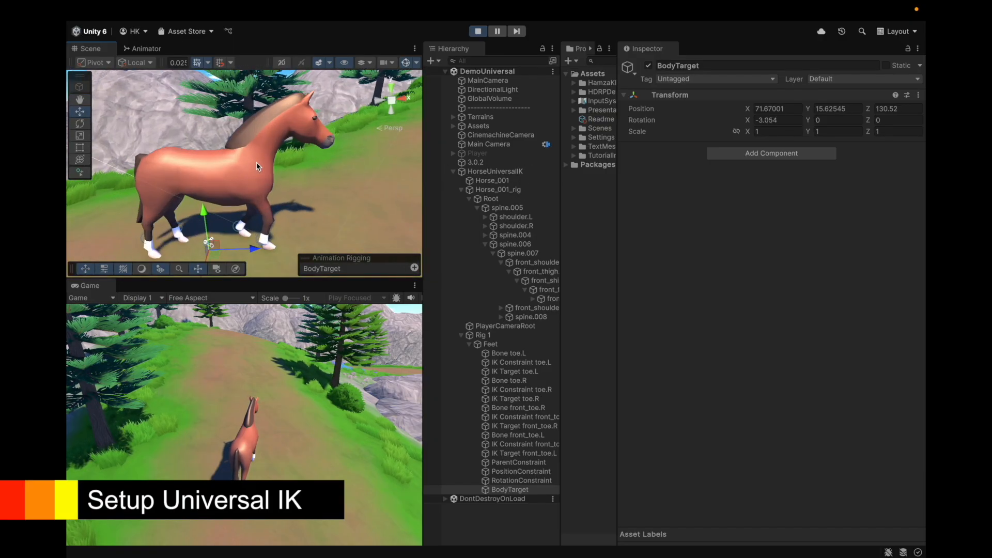
pyautogui.keyDown('alt'); pyautogui.moveTo(257, 164); pyautogui.dragTo(495, 165); pyautogui.keyUp('alt')
# Step: Review HorseUniversalIK's body, grounded and event callback settings in HK Universal IK, and examine the horse's pose in the scene
pyautogui.click(517, 171)
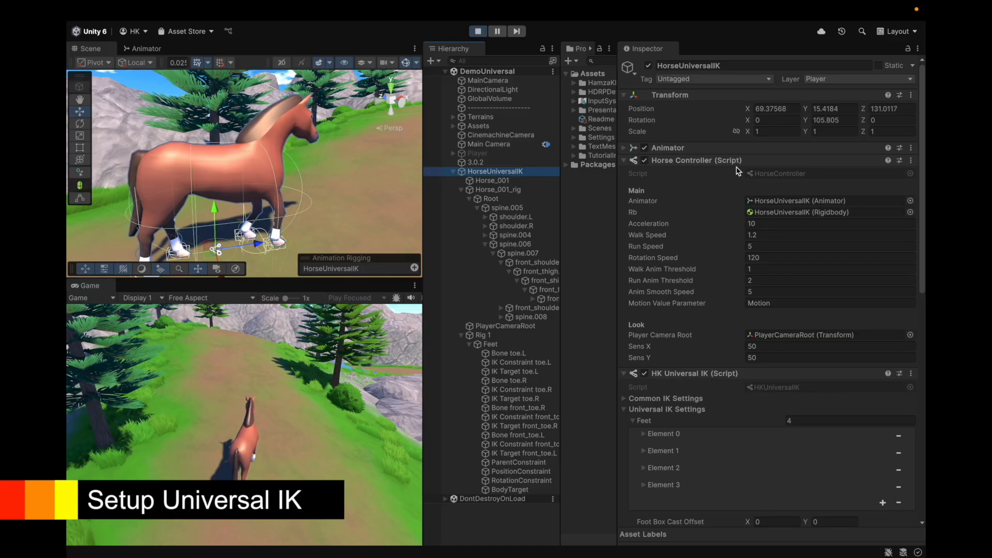
pyautogui.scroll(-5, 799, 278)
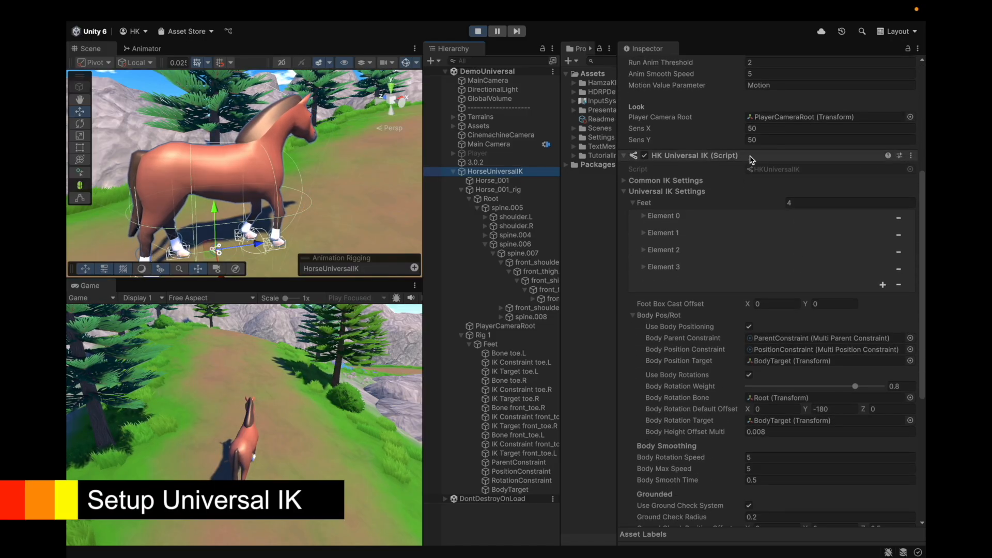
pyautogui.scroll(-4, 780, 204)
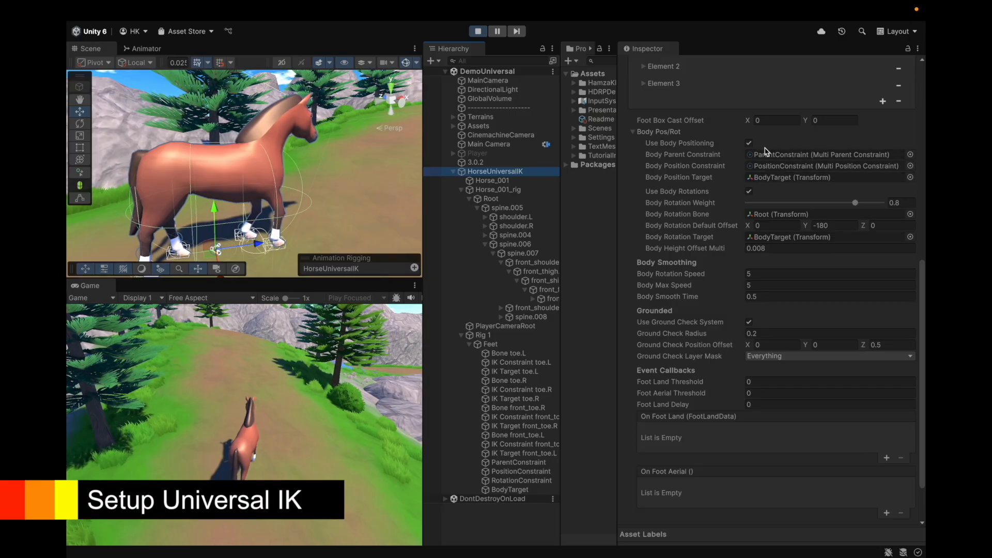
pyautogui.scroll(-6, 287, 221)
pyautogui.scroll(5, 279, 177)
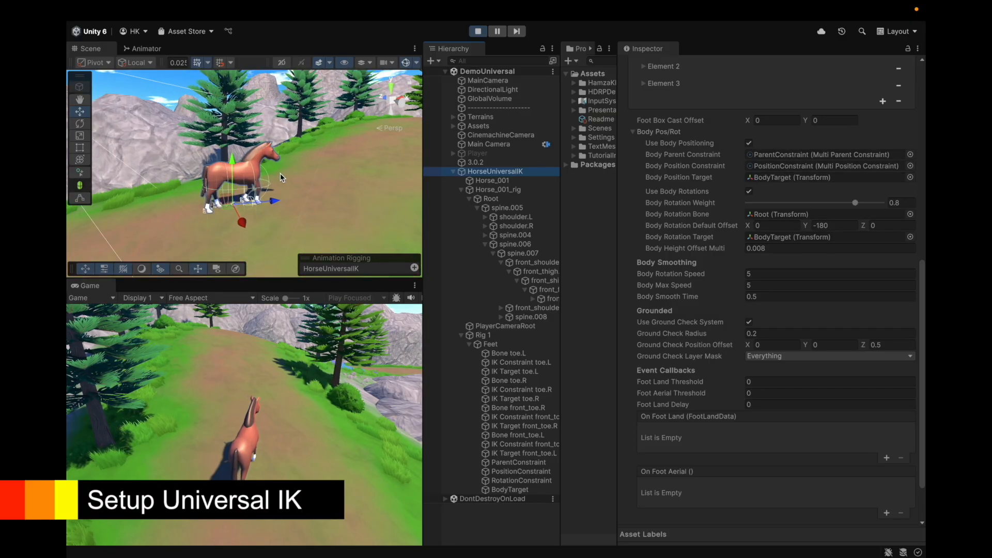
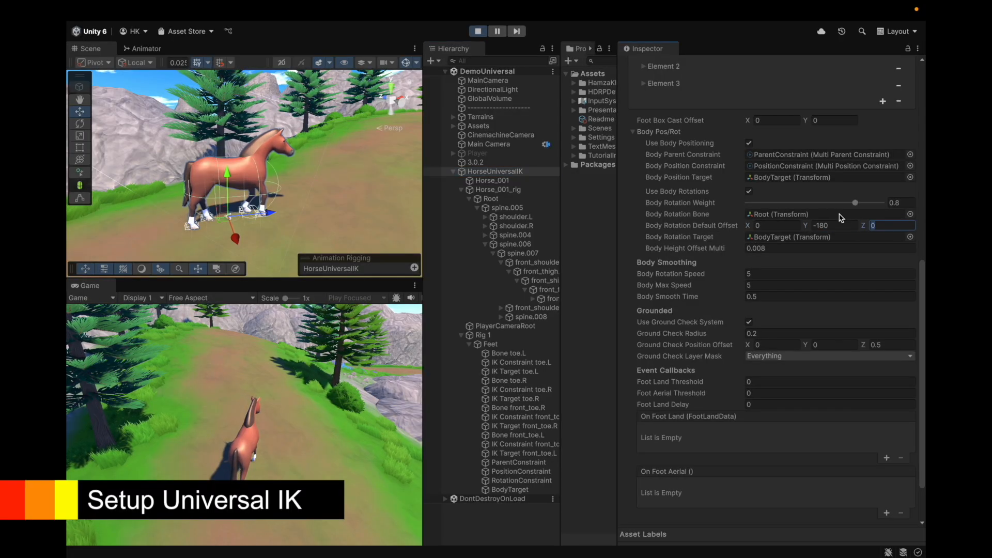
pyautogui.scroll(4, 323, 218)
pyautogui.keyDown('alt'); pyautogui.moveTo(325, 218); pyautogui.dragTo(182, 212); pyautogui.keyUp('alt')
pyautogui.scroll(-4, 244, 190)
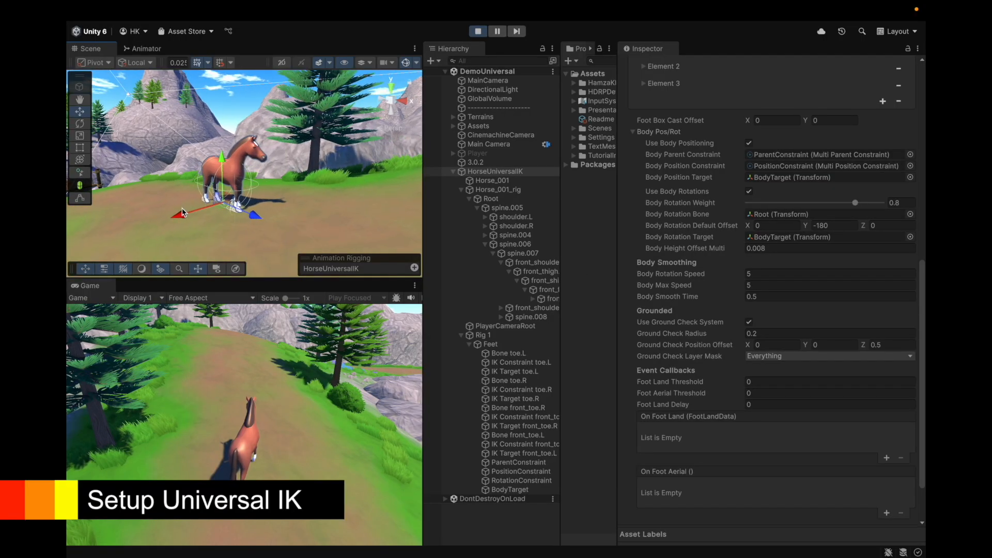
# Step: Copy the HK Universal IK component from HorseUniversalIK with its play-mode settings
pyautogui.scroll(10, 731, 176)
pyautogui.rightClick(710, 370)
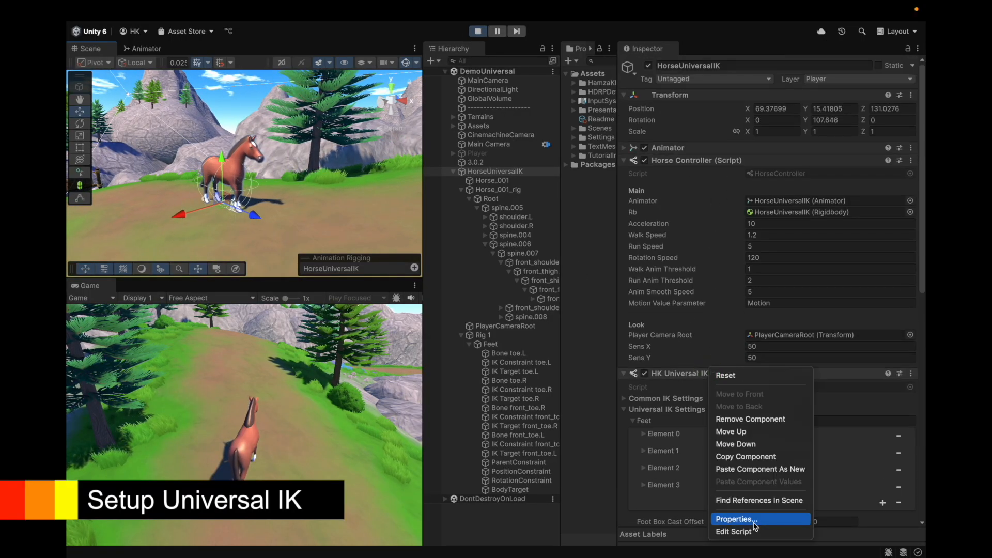
pyautogui.click(755, 457)
pyautogui.scroll(-10, 794, 366)
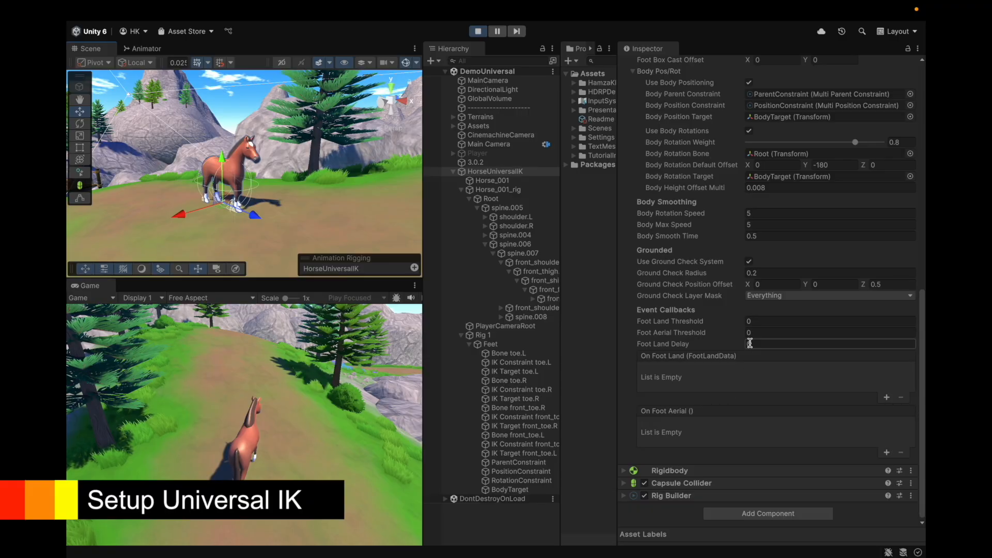
pyautogui.scroll(3, 681, 381)
# Step: Exit Play mode and re-enter -180 as RotationConstraint's Y offset
pyautogui.click(524, 491)
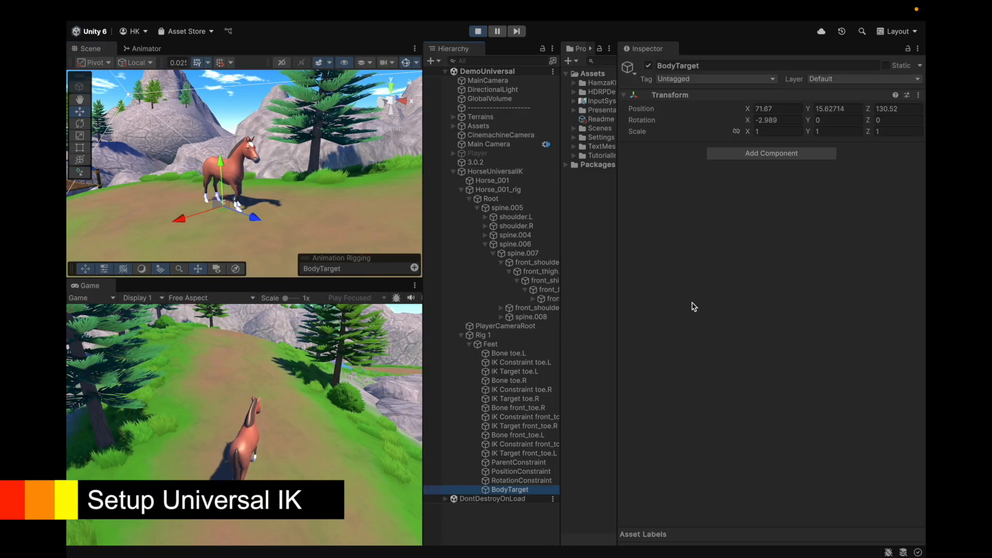
pyautogui.click(497, 481)
pyautogui.hotkey('ctrl', 'p')
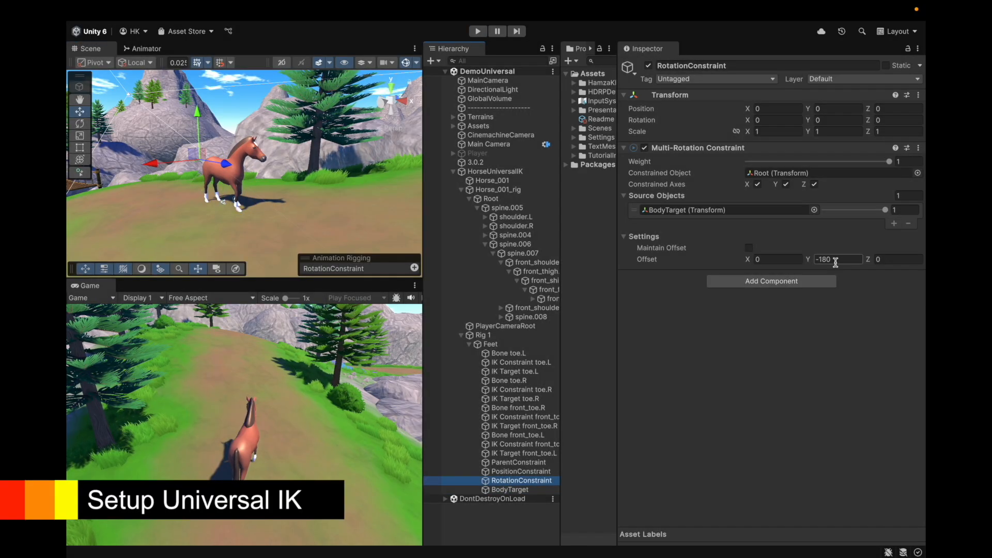
pyautogui.write('0')
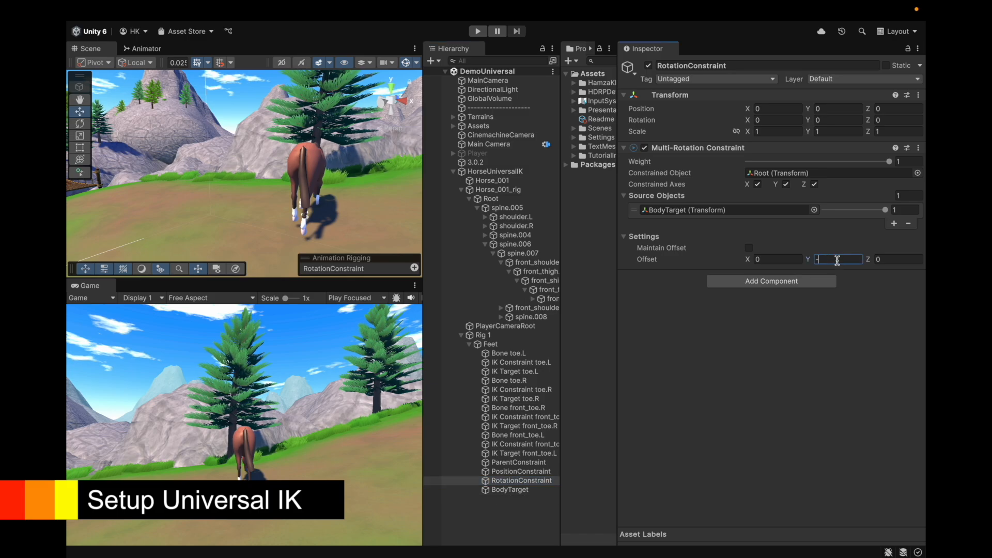
# Step: Paste the copied component values onto HorseUniversalIK's HK Universal IK script
pyautogui.click(495, 172)
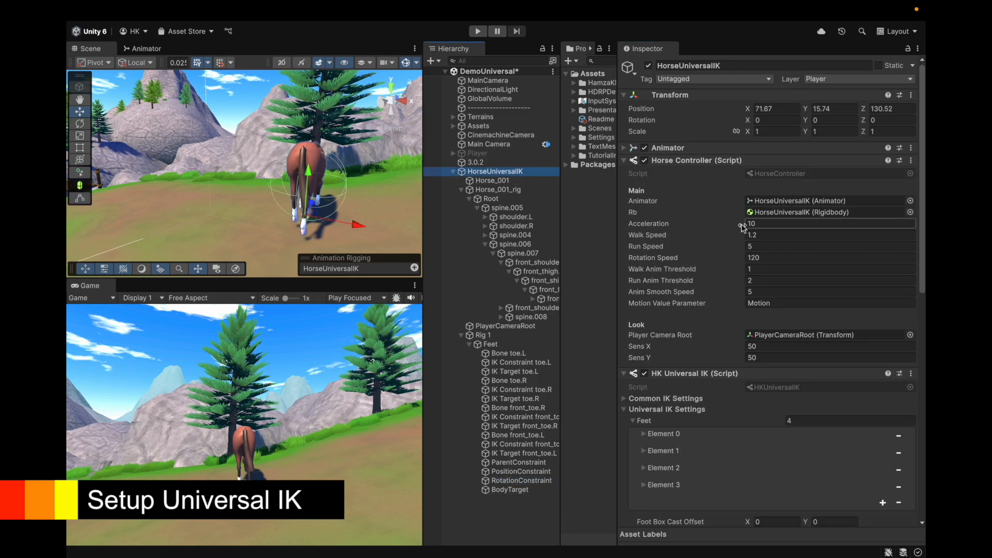
pyautogui.rightClick(723, 376)
pyautogui.click(767, 486)
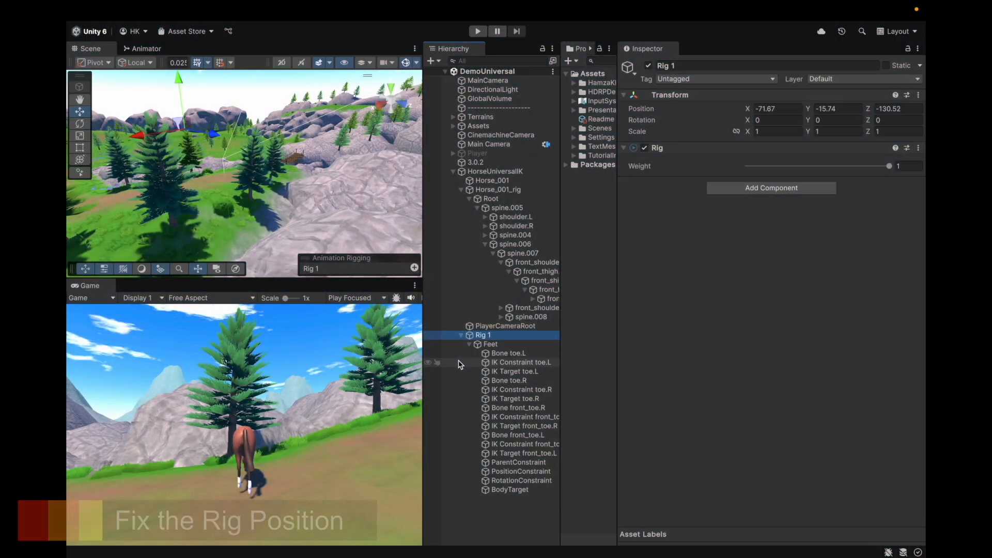
# Step: Reset Rig 1's transform, check its placement at the horse, and save the scene
pyautogui.rightClick(721, 98)
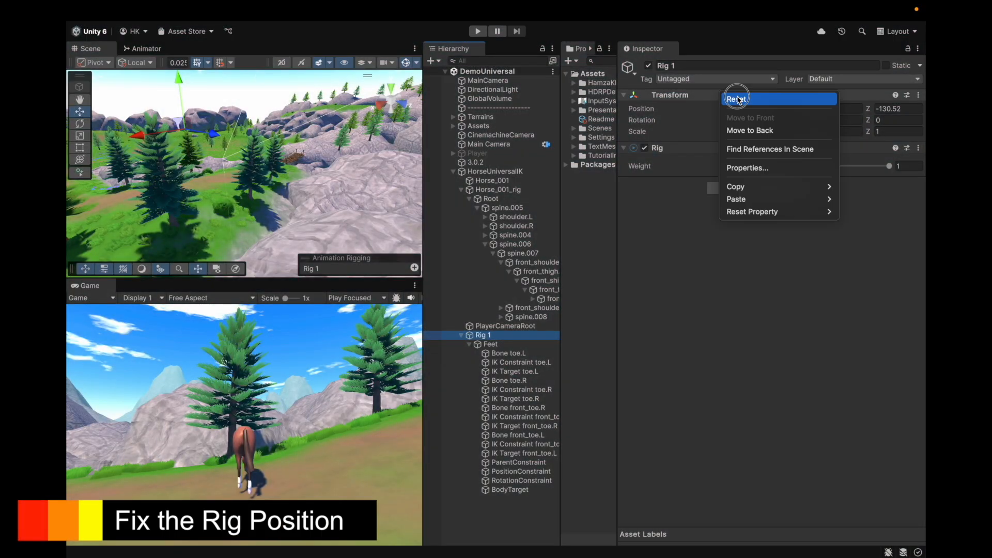
pyautogui.click(738, 99)
pyautogui.press('f')
pyautogui.scroll(5, 312, 177)
pyautogui.keyDown('alt'); pyautogui.moveTo(312, 177); pyautogui.dragTo(571, 129); pyautogui.keyUp('alt')
pyautogui.scroll(-5, 194, 186)
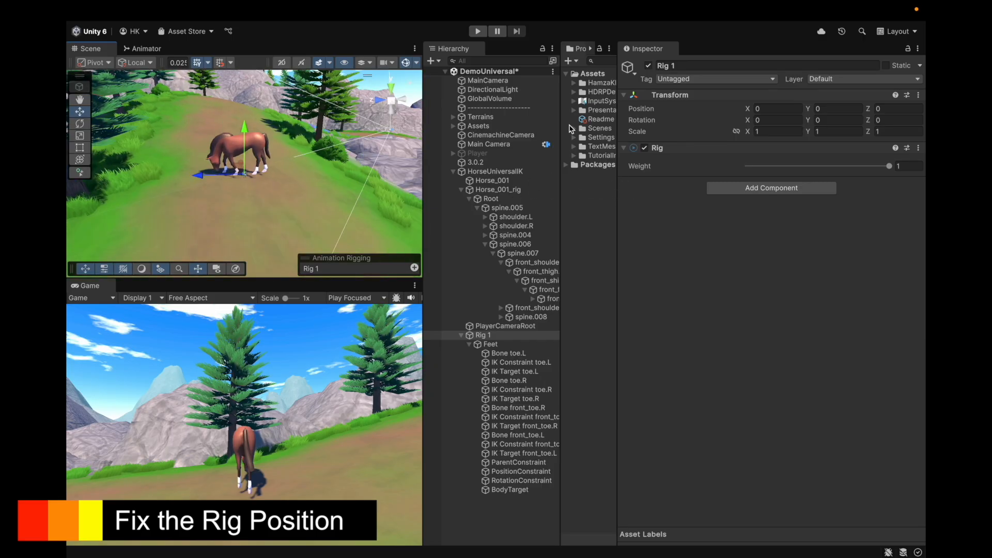
pyautogui.hotkey('ctrl', 's')
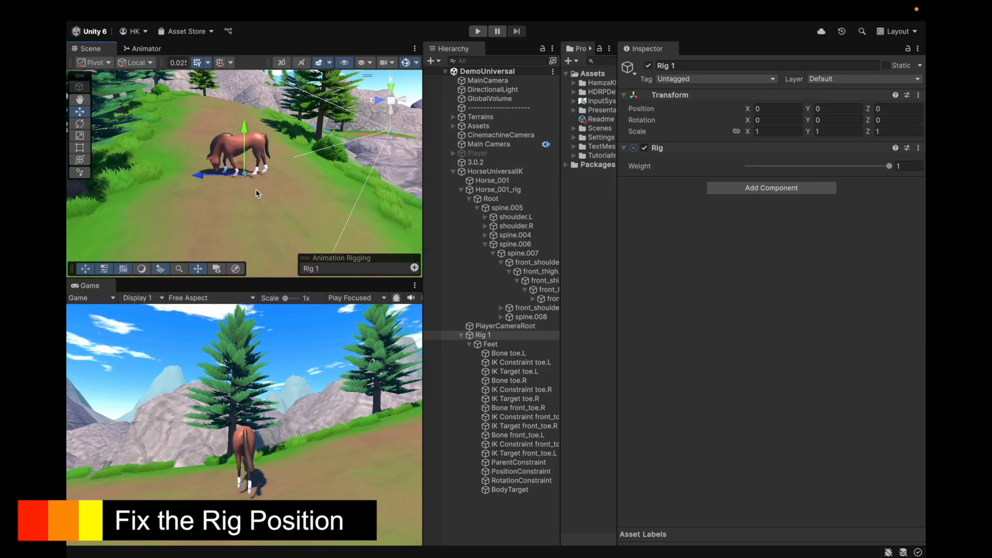
# Step: Run the scene and move the horse over the terrain to test the rig, then release the game's cursor
pyautogui.scroll(4, 256, 189)
pyautogui.keyDown('alt'); pyautogui.moveTo(341, 160); pyautogui.dragTo(450, 74); pyautogui.keyUp('alt')
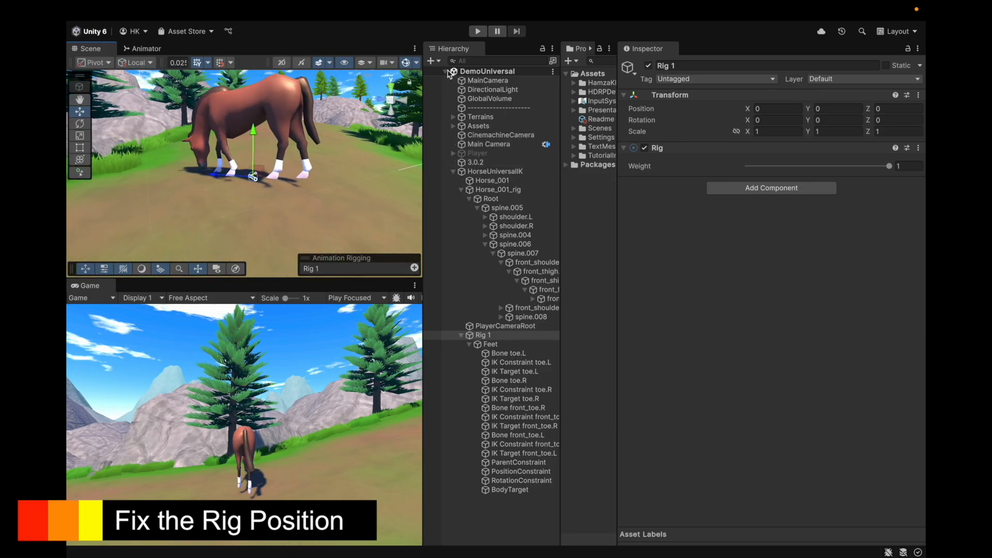
pyautogui.click(479, 31)
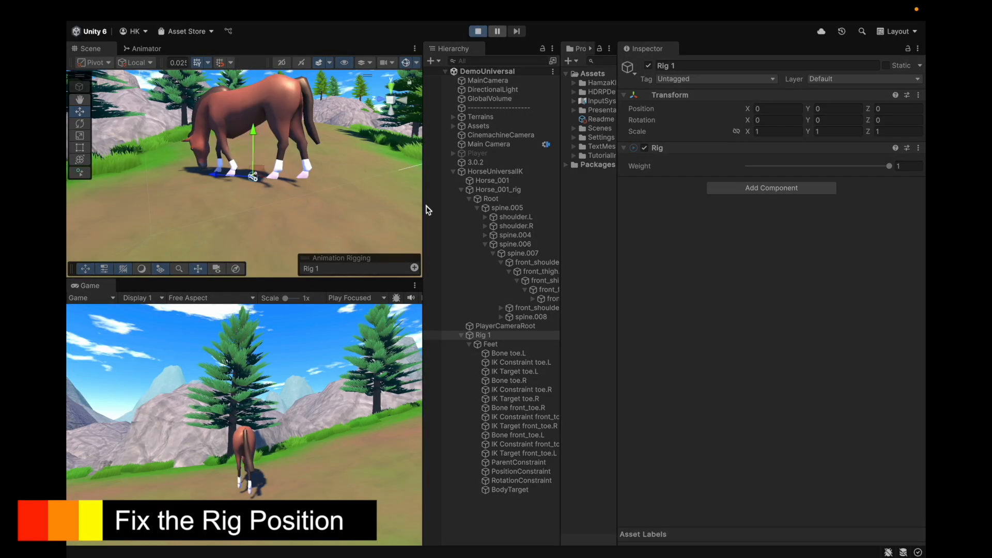
pyautogui.press('a')
pyautogui.press('w')
pyautogui.press('d')
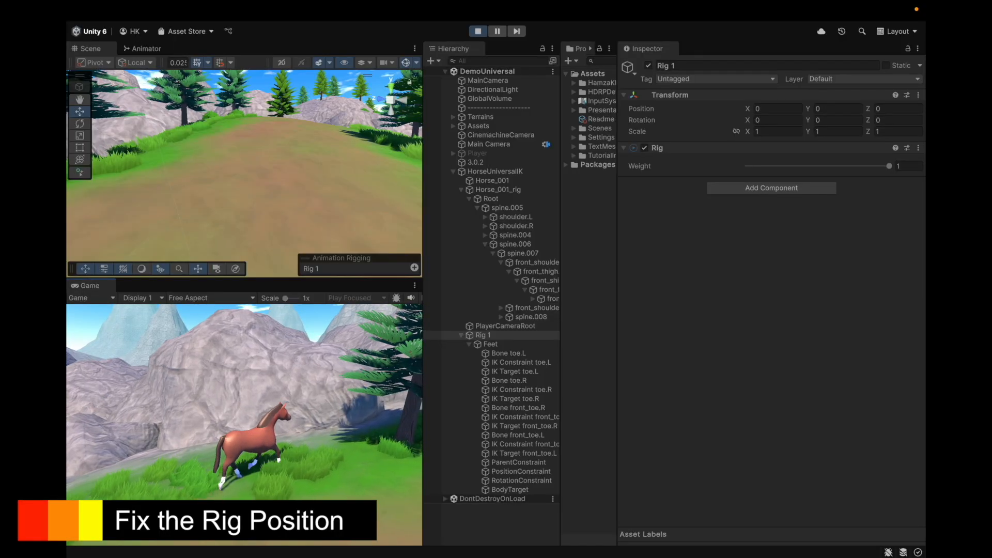
pyautogui.press('Escape')
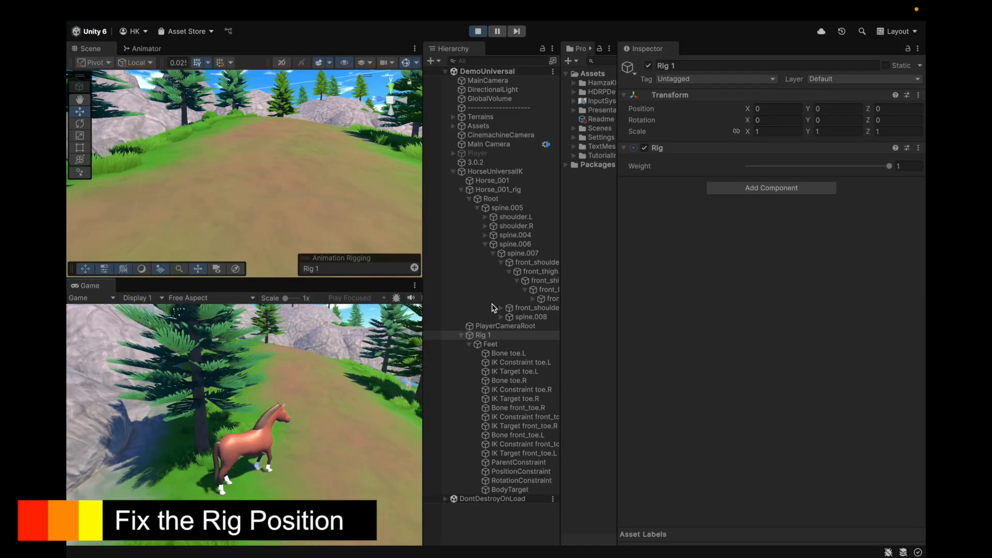
# Step: Collapse the Feet and Rig 1 branches in the hierarchy
pyautogui.click(521, 344)
pyautogui.press('Left')
pyautogui.press('Left')
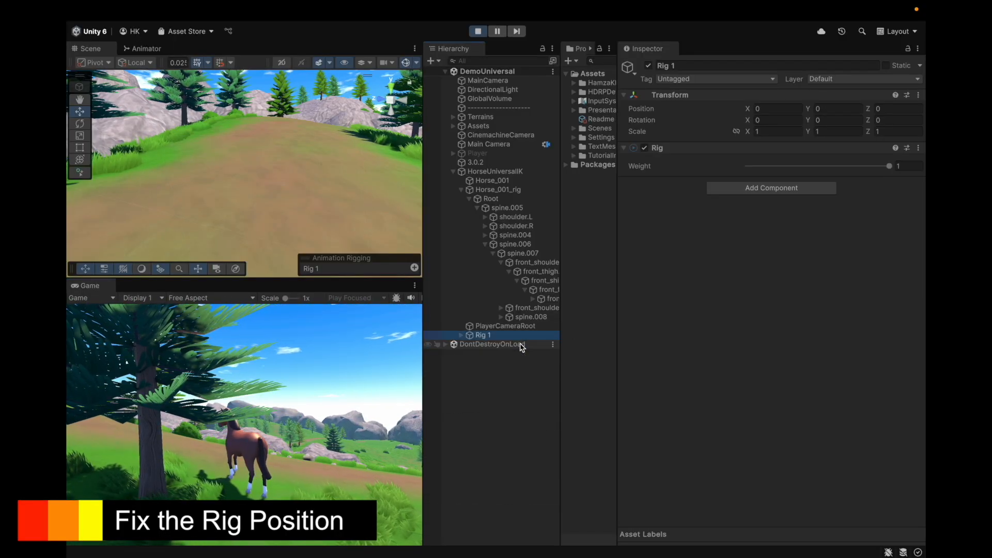
# Step: Collapse the horse's bone hierarchy, review the body and ground settings of HorseUniversalIK's IK script, and stop Play mode
pyautogui.click(514, 201)
pyautogui.press('Left')
pyautogui.press('Left')
pyautogui.press('Left')
pyautogui.press('Left')
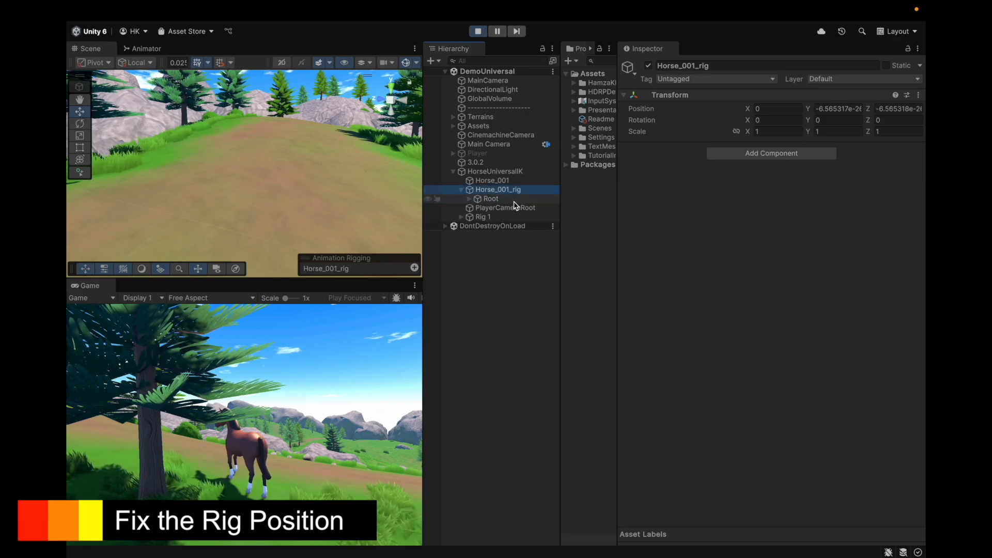
pyautogui.scroll(-10, 771, 307)
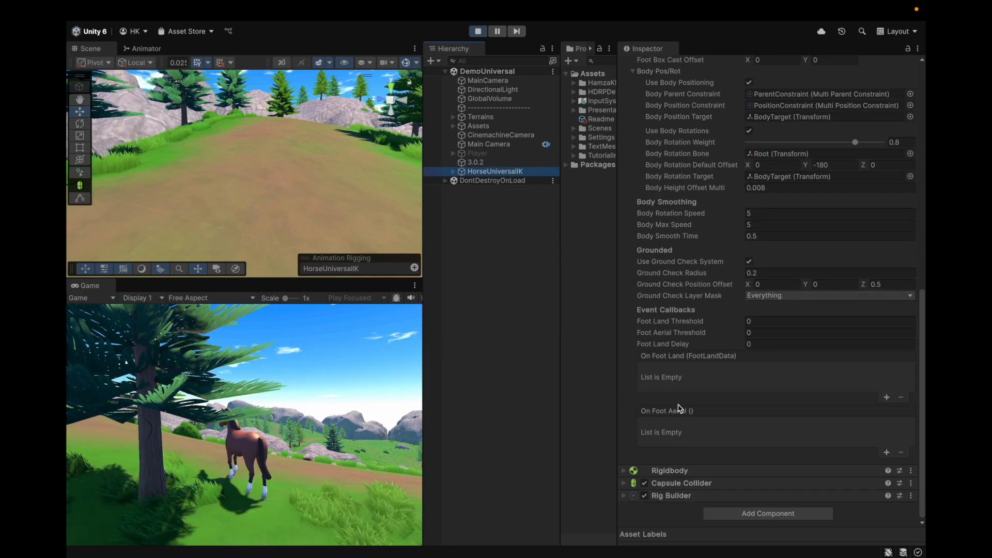
pyautogui.scroll(10, 688, 341)
pyautogui.hotkey('ctrl', 'p')
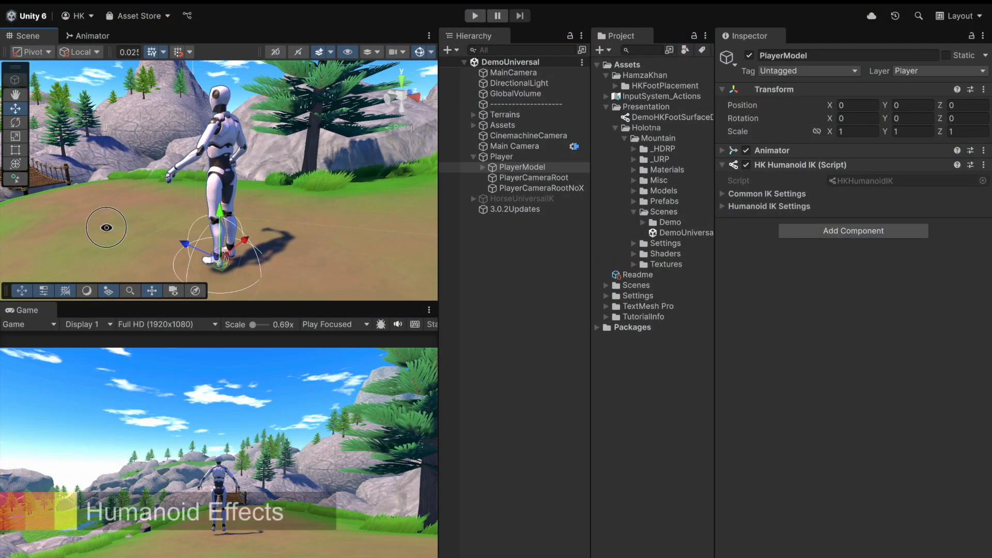
# Step: Add the HK Foot Effects script as a component on PlayerModel
pyautogui.keyDown('alt'); pyautogui.moveTo(331, 197); pyautogui.dragTo(346, 167); pyautogui.keyUp('alt')
pyautogui.click(828, 228)
pyautogui.write('hk')
pyautogui.press('Down')
pyautogui.press('Down')
pyautogui.press('Down')
pyautogui.press('Return')
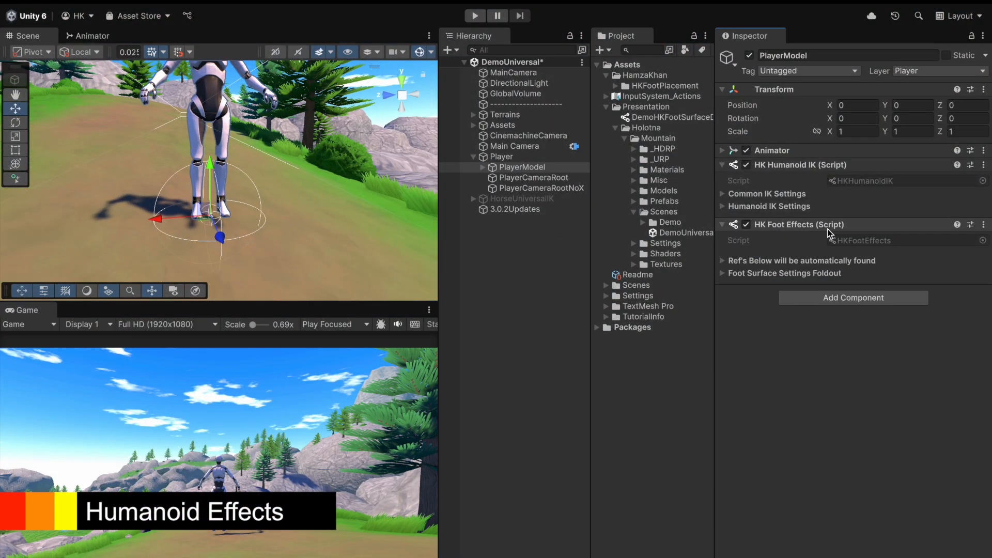
# Step: Add an entry to HK Humanoid IK's On Left Foot Land and On Right Foot Land callbacks, each targeting PlayerModel
pyautogui.click(764, 207)
pyautogui.scroll(-10, 765, 227)
pyautogui.click(737, 482)
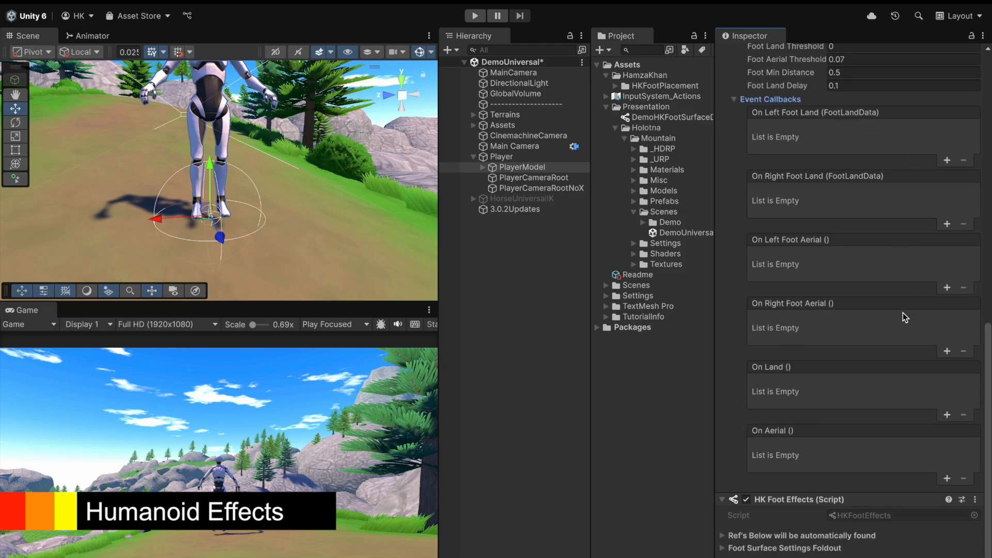
pyautogui.click(947, 160)
pyautogui.click(947, 226)
pyautogui.moveTo(522, 167); pyautogui.dragTo(768, 155)
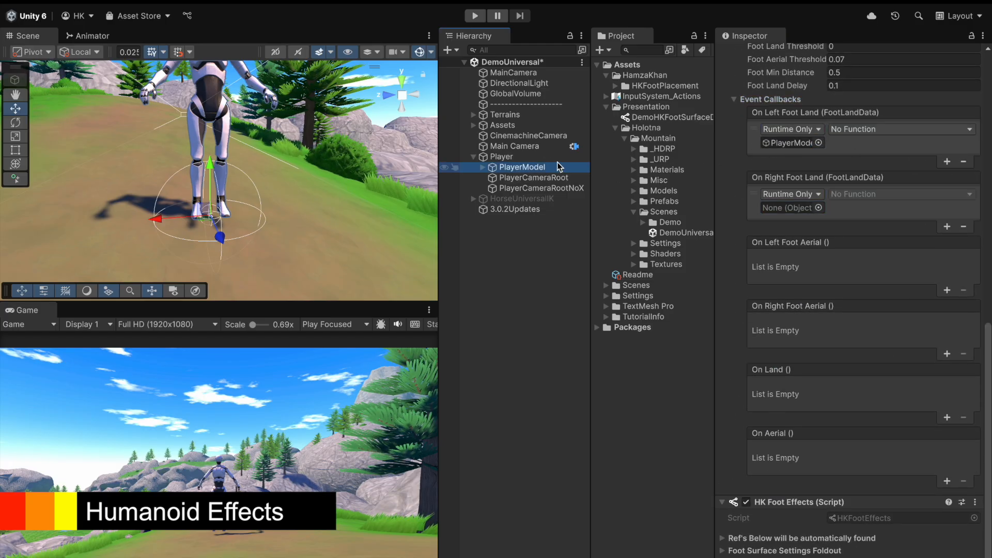
pyautogui.moveTo(776, 207); pyautogui.dragTo(777, 206)
# Step: Set the left landing callback to HKFootEffects.OnPlayLeftFootEffect and the right one to HKFootEffects.OnPlayRightFootEffect, and save the scene
pyautogui.click(902, 129)
pyautogui.moveTo(879, 228)
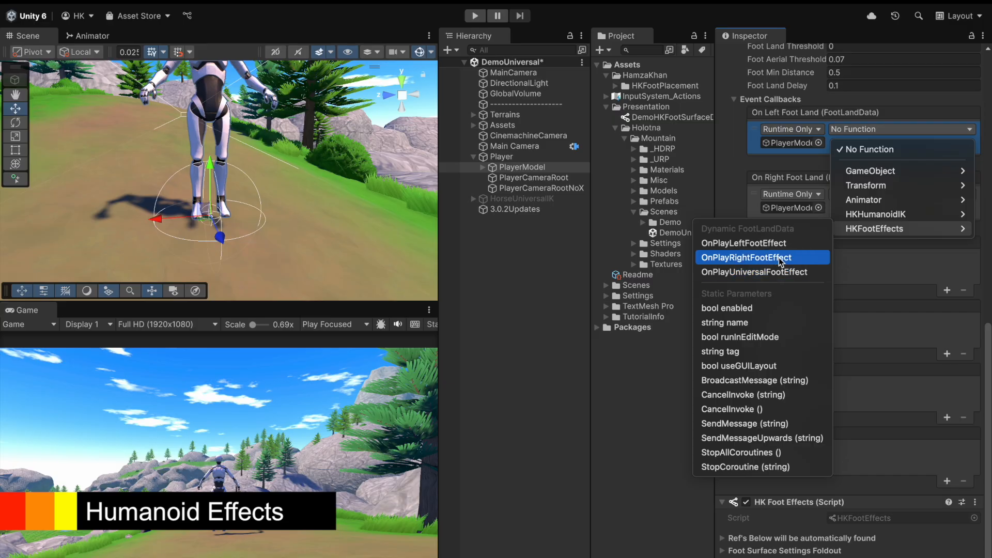
pyautogui.click(771, 244)
pyautogui.click(868, 195)
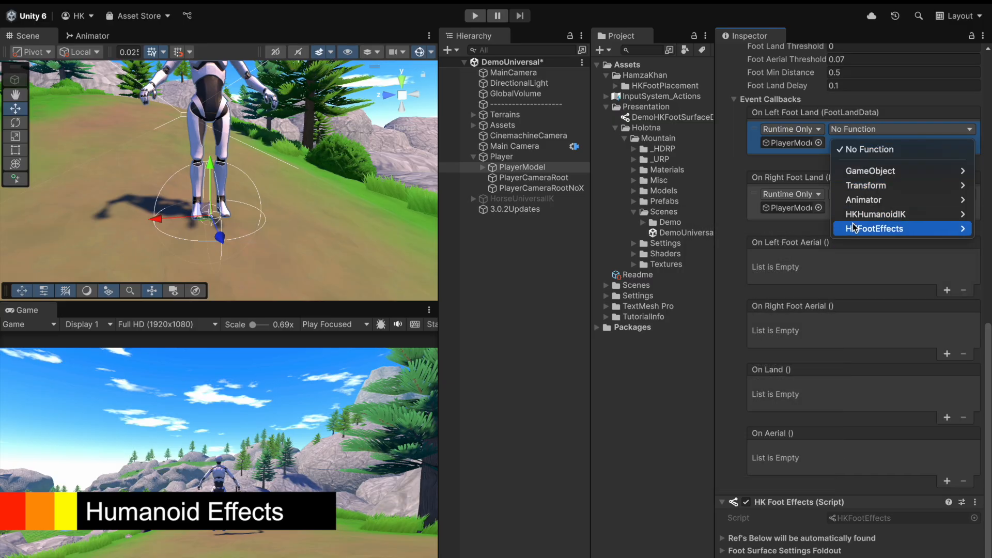
pyautogui.moveTo(878, 229)
pyautogui.click(803, 243)
pyautogui.click(902, 194)
pyautogui.moveTo(879, 294)
pyautogui.click(780, 323)
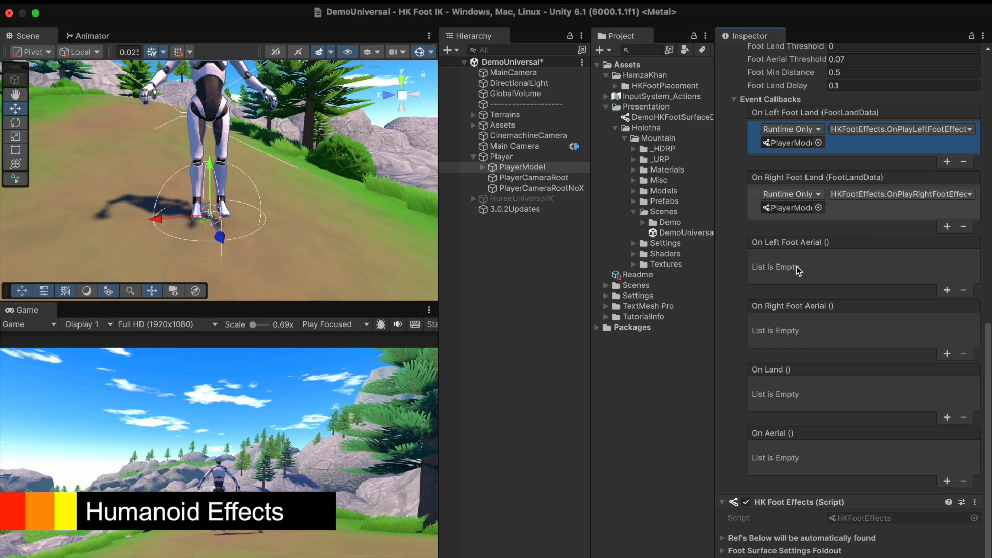
pyautogui.press('super+s')
# Step: Assign PlayerModel as HK Foot Effects' Player Animator and enable Blend Terrain Sounds
pyautogui.click(773, 534)
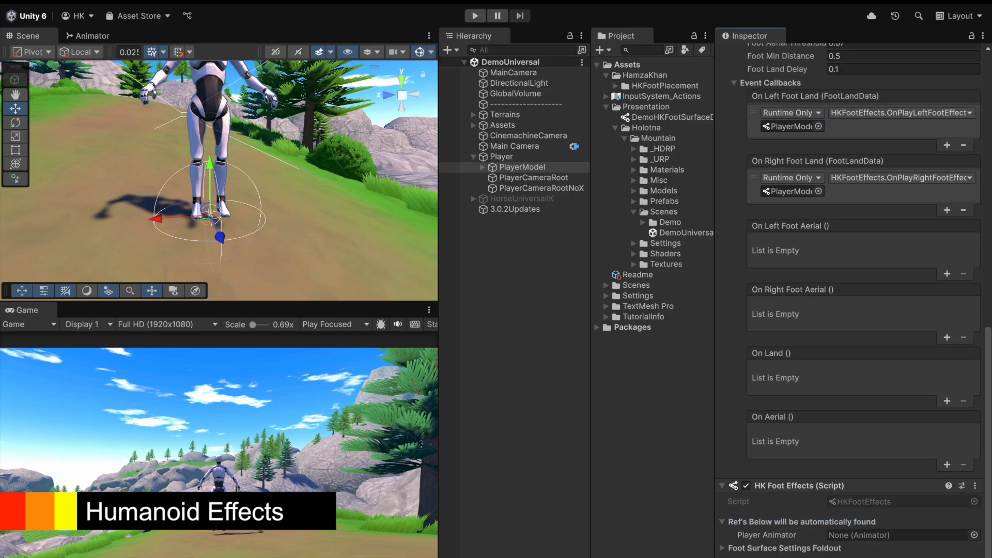
pyautogui.click(763, 545)
pyautogui.moveTo(522, 167); pyautogui.dragTo(847, 512)
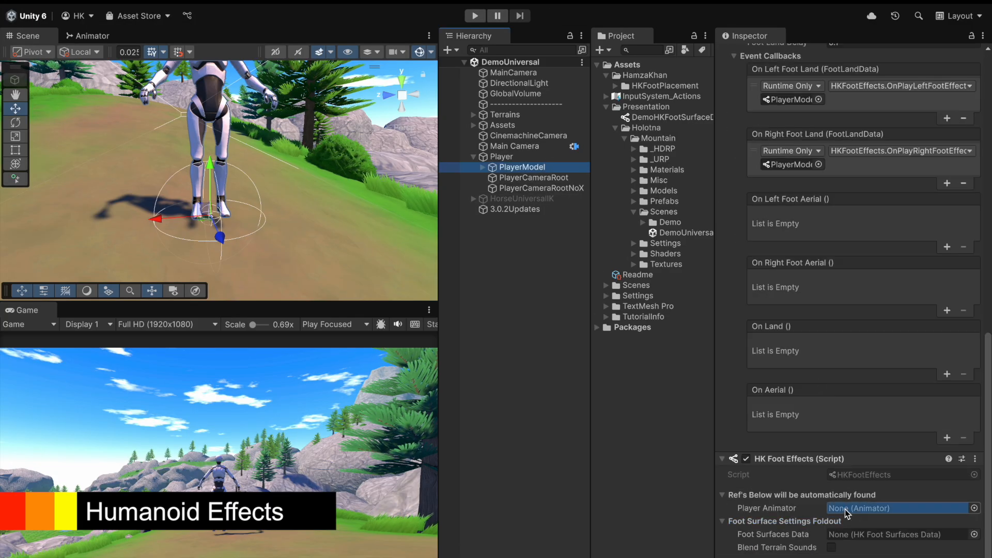
pyautogui.press('super+s')
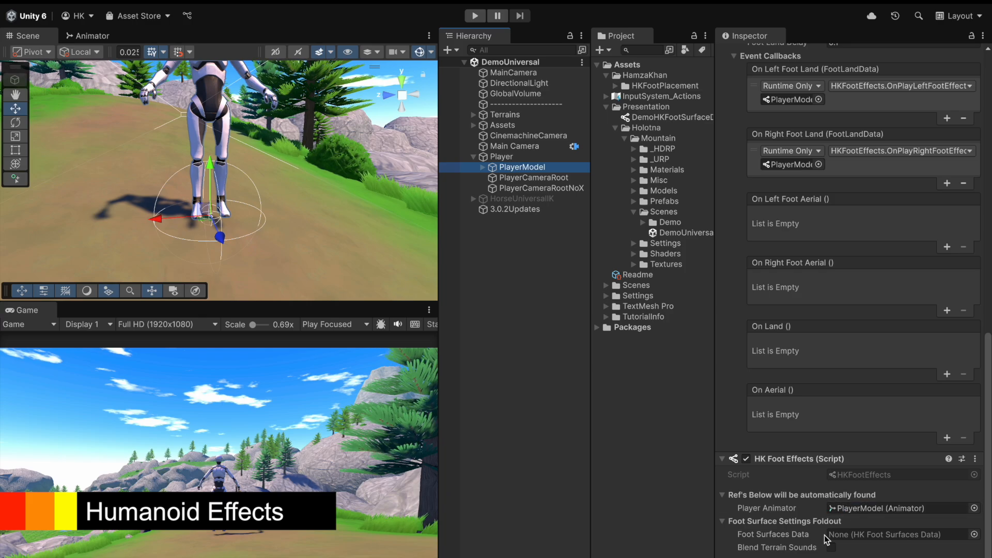
pyautogui.click(831, 548)
pyautogui.scroll(15, 800, 191)
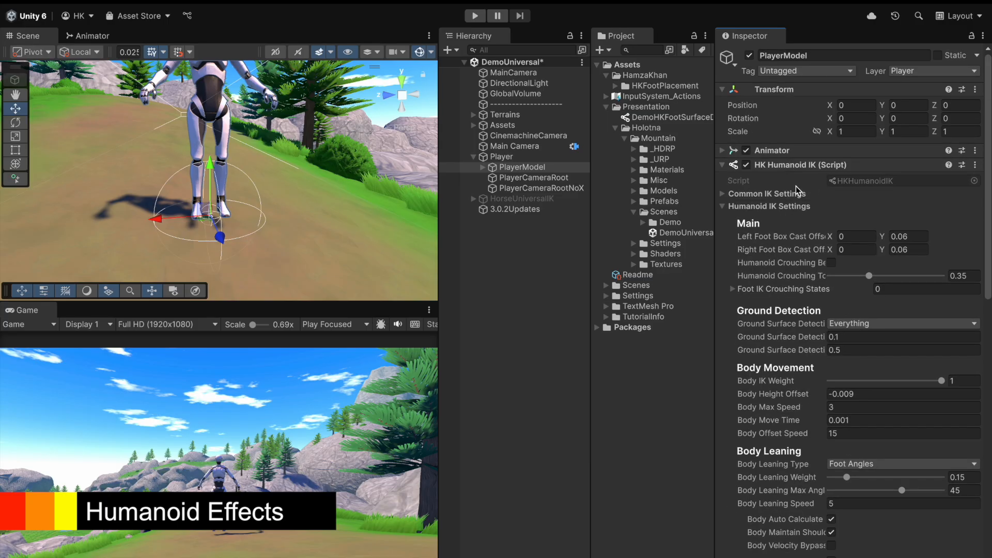
pyautogui.click(776, 206)
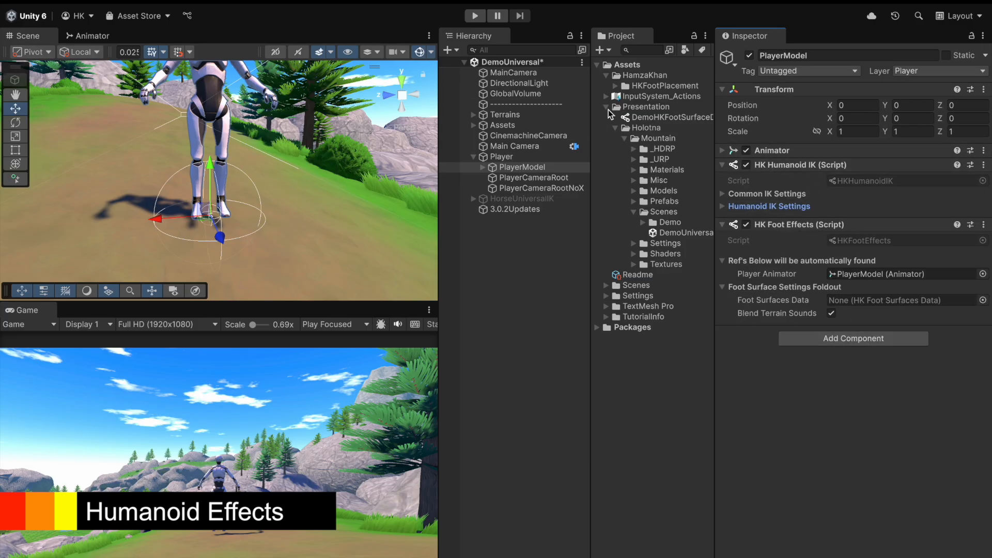
# Step: Create an HKFootSurfaceData asset in the Assets folder and name it YourSurfaceData
pyautogui.rightClick(634, 79)
pyautogui.moveTo(666, 74)
pyautogui.moveTo(827, 459)
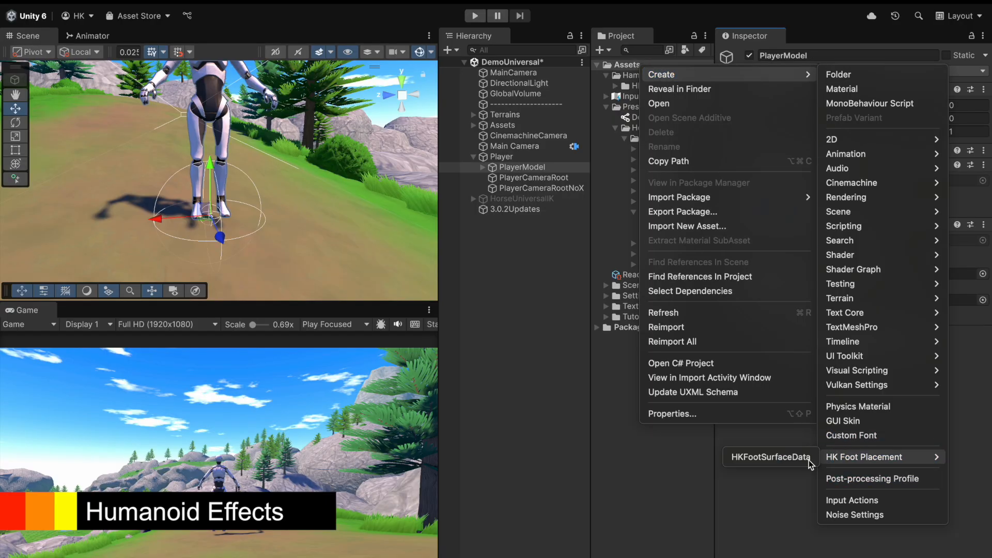
pyautogui.click(808, 458)
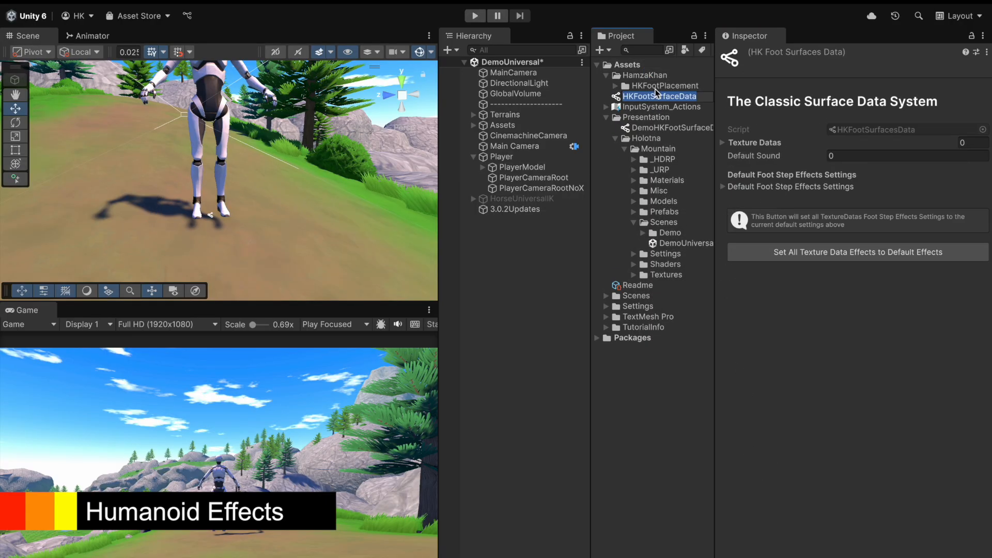
pyautogui.write('Y')
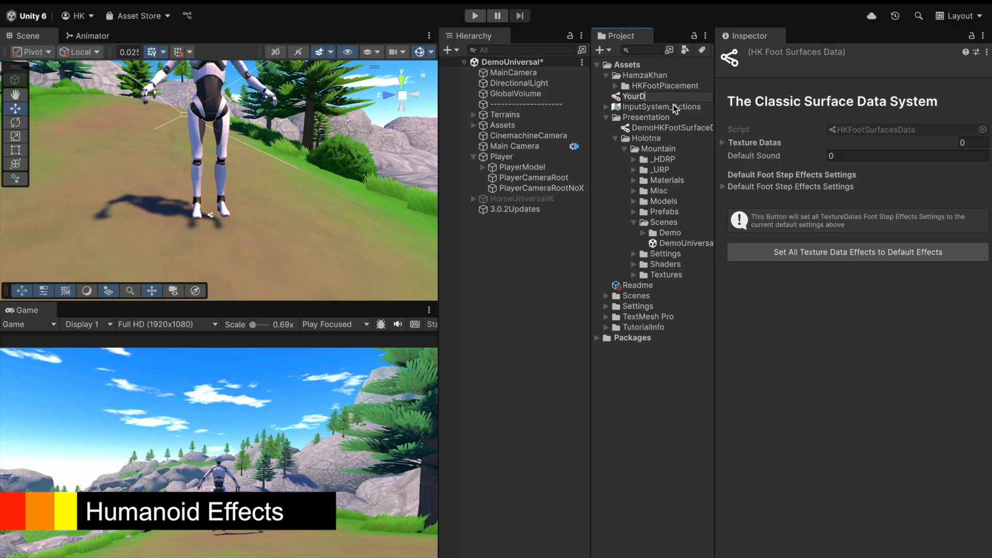
pyautogui.write('ourSurfaceT')
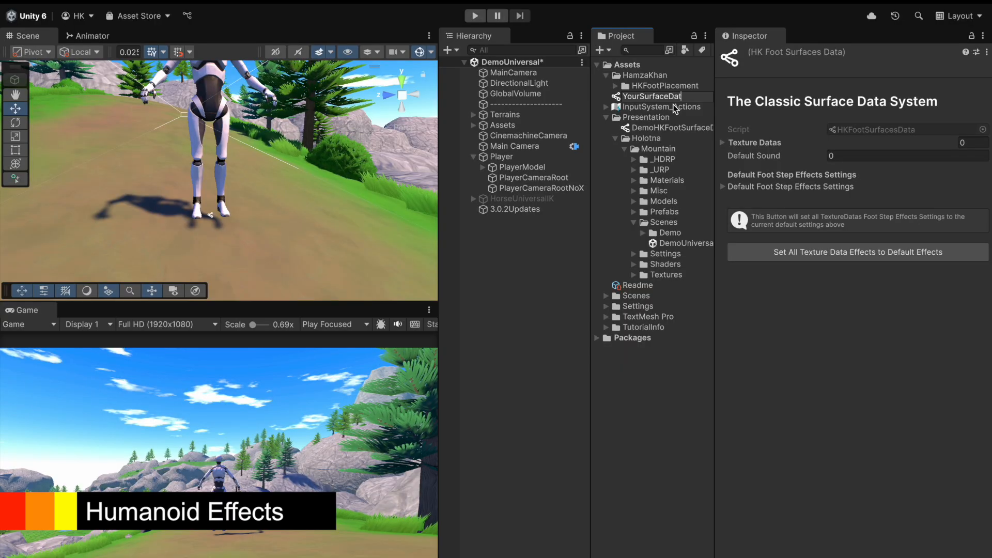
pyautogui.write('a')
pyautogui.press('Return')
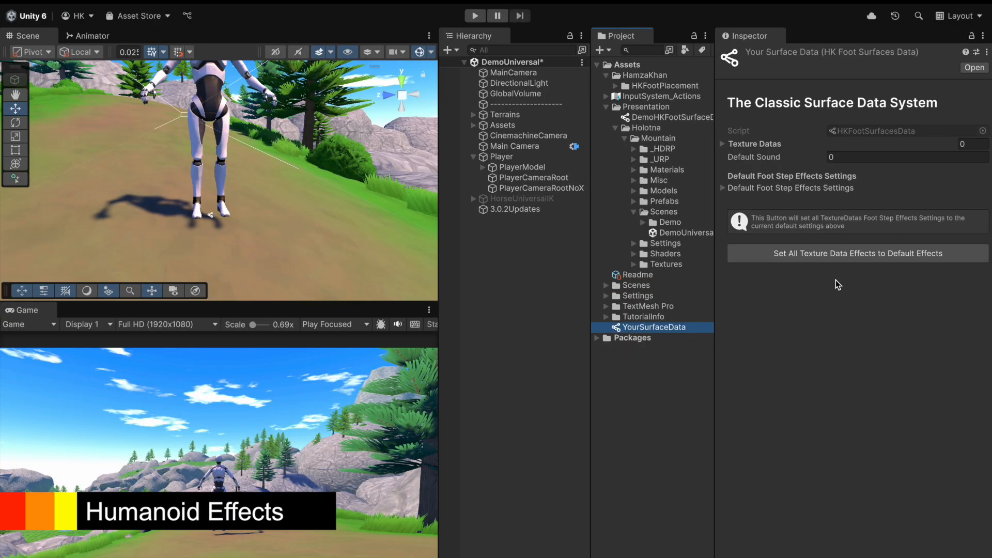
# Step: Examine YourSurfaceData's Texture Datas list and its Default Foot Step Effects Settings
pyautogui.click(753, 146)
pyautogui.click(780, 222)
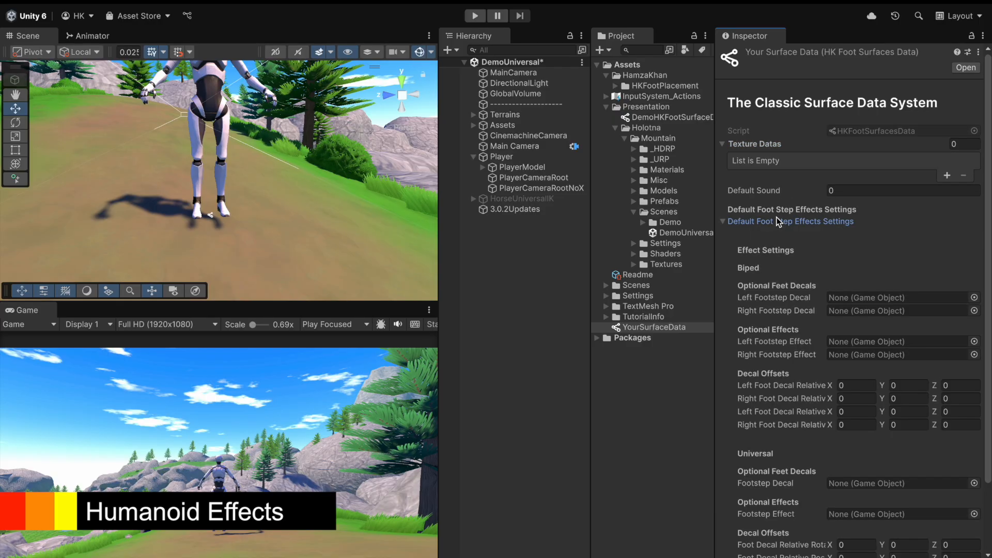
pyautogui.click(779, 222)
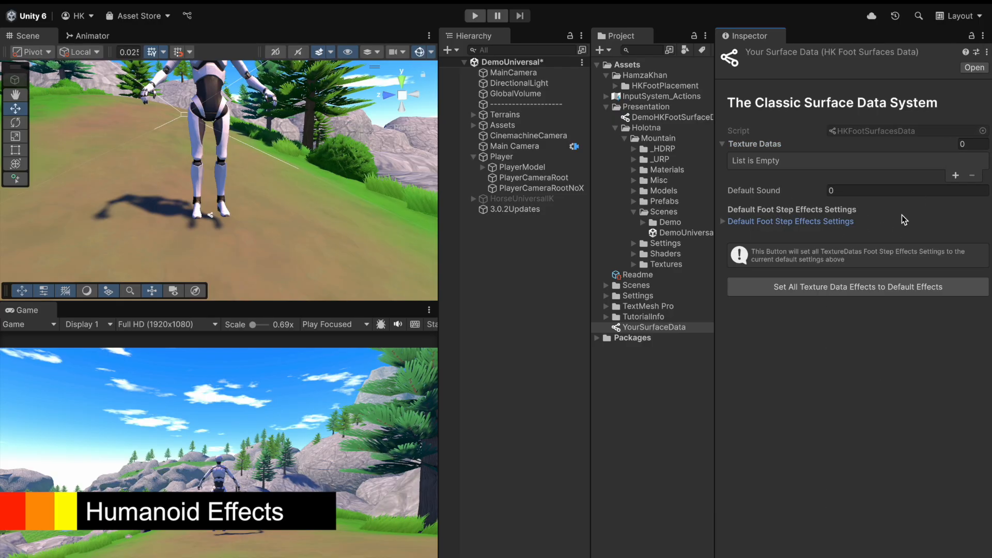
# Step: Delete the YourSurfaceData asset from the project
pyautogui.click(643, 335)
pyautogui.click(643, 331)
pyautogui.press('super+BackSpace')
pyautogui.click(564, 272)
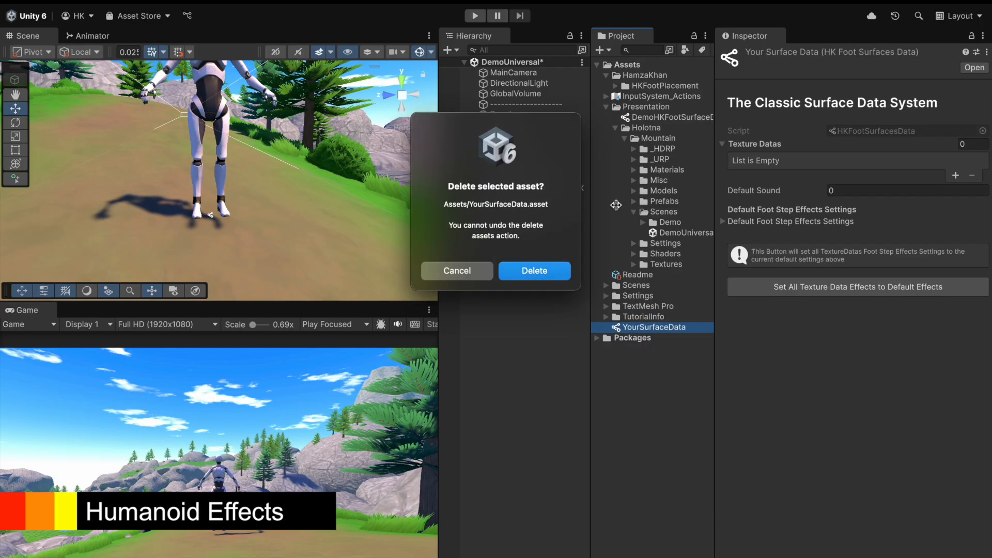
# Step: Open the HKFootPlacement folder and examine HKFootSurfaceData's texture data and default foot step effects settings
pyautogui.doubleClick(616, 87)
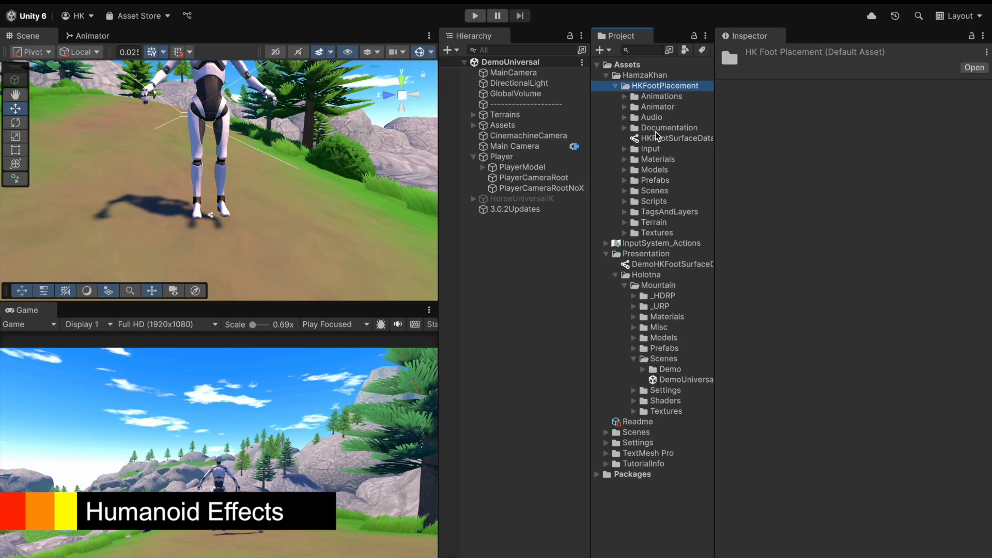
pyautogui.click(672, 138)
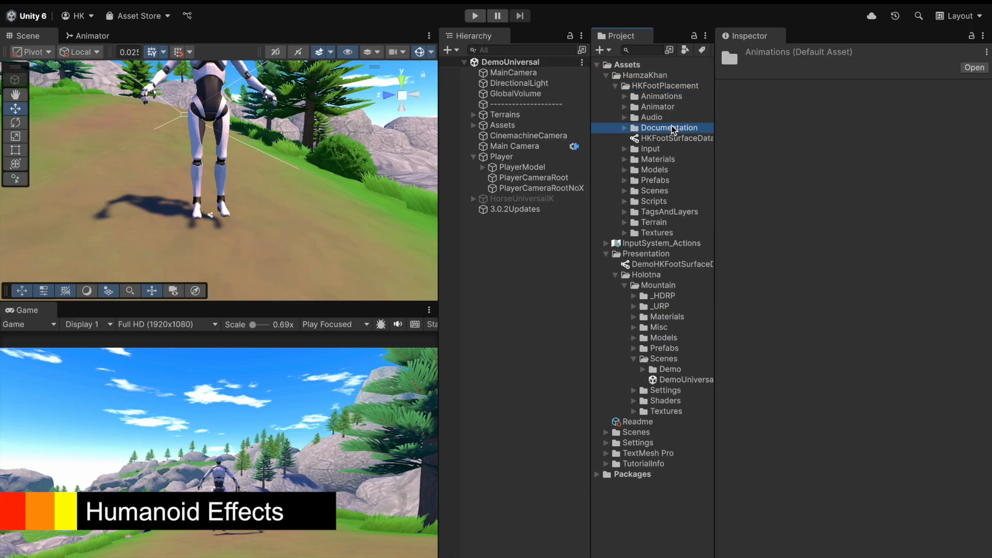
pyautogui.click(761, 199)
pyautogui.click(755, 360)
pyautogui.click(755, 360)
pyautogui.click(751, 200)
pyautogui.click(746, 145)
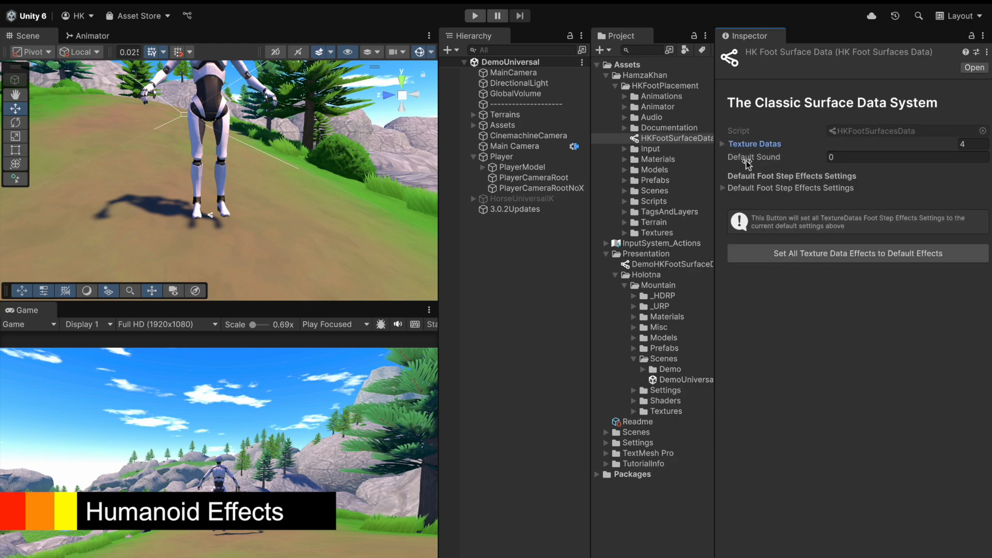
# Step: Assign HKFootSurfaceData as the Foot Surfaces Data of PlayerModel's HK Foot Effects script and recheck the component
pyautogui.click(522, 167)
pyautogui.moveTo(671, 138); pyautogui.dragTo(847, 300)
pyautogui.click(783, 193)
pyautogui.click(784, 193)
pyautogui.click(556, 188)
pyautogui.press('Up')
pyautogui.press('Up')
pyautogui.press('Up')
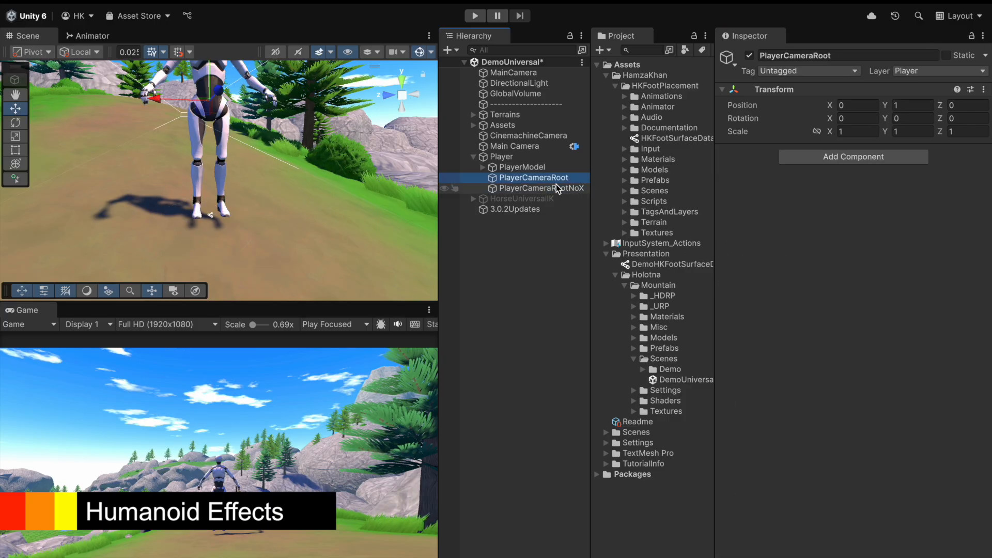
pyautogui.press('Down')
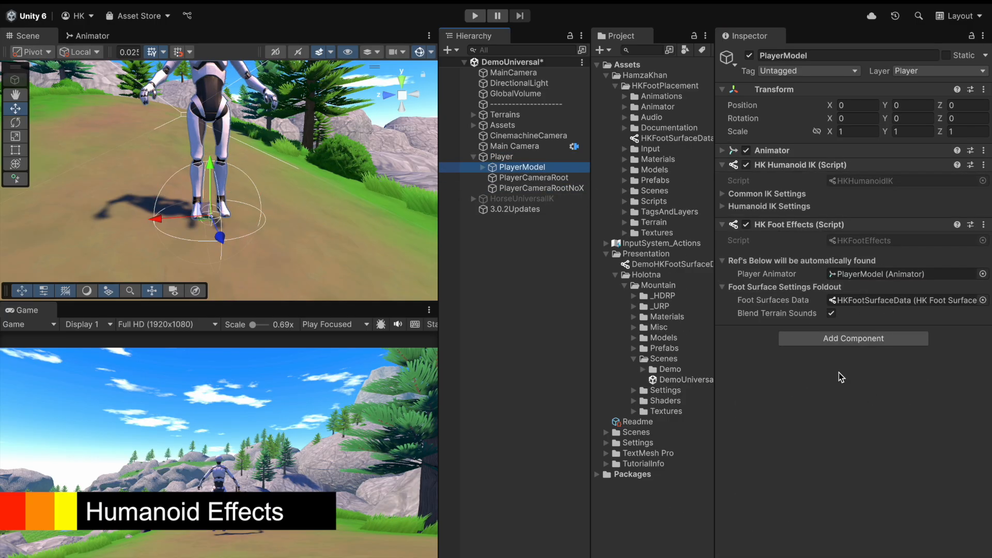
# Step: Run the scene and move the humanoid across the terrain to test its footstep effects
pyautogui.click(476, 16)
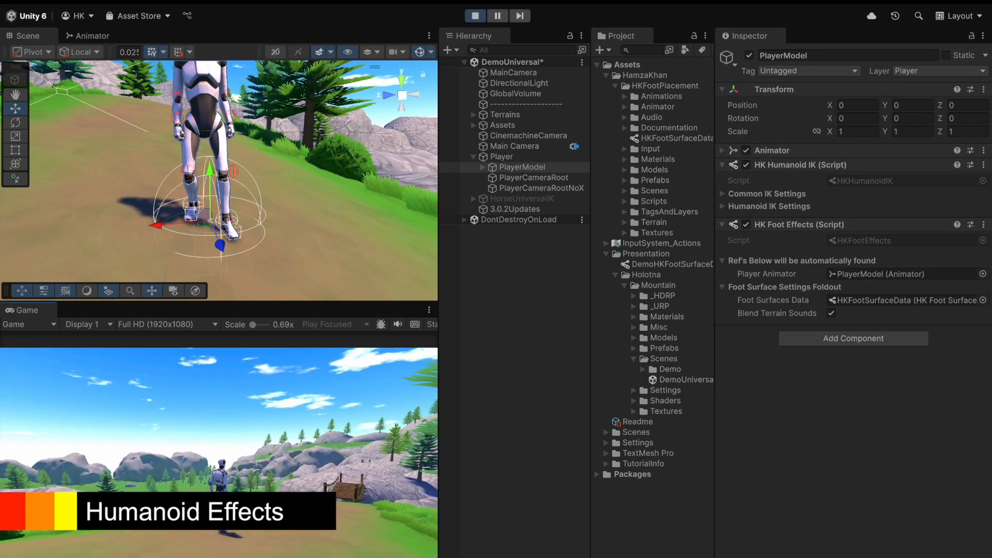
pyautogui.press('w')
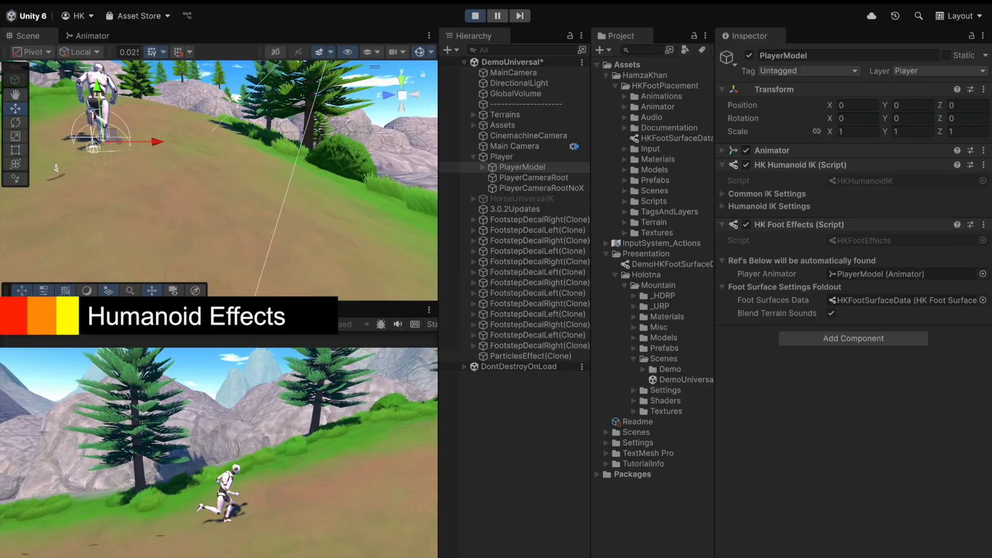
pyautogui.press('a')
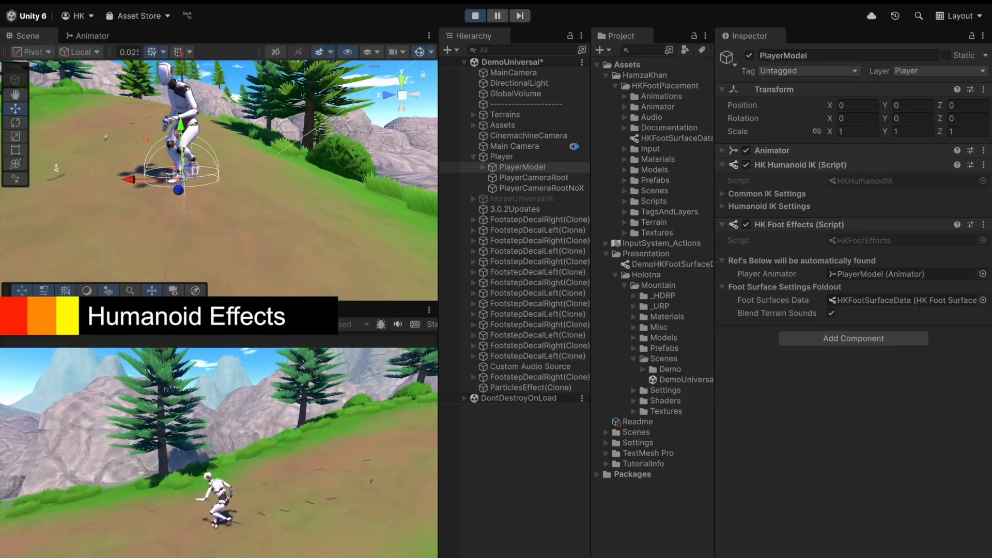
pyautogui.press('s')
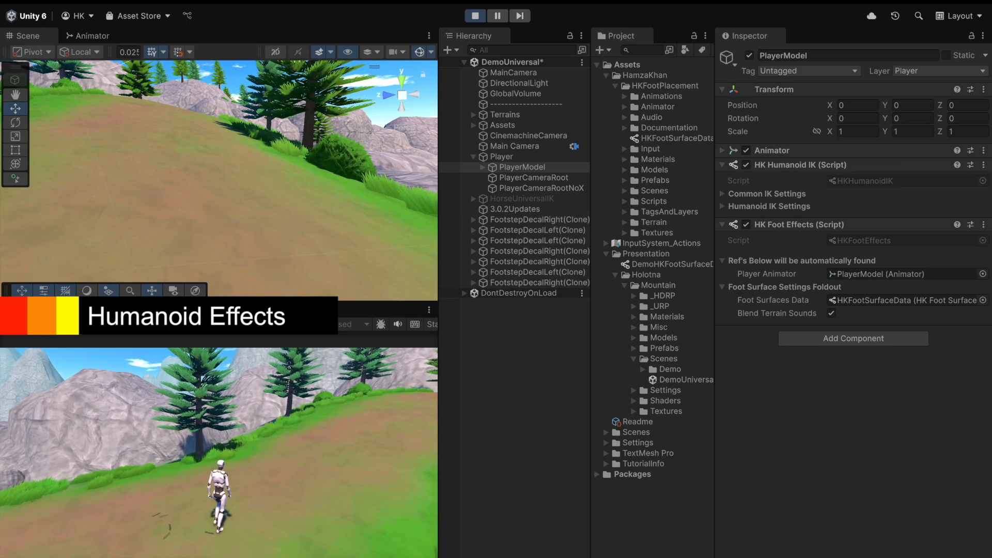
pyautogui.click(544, 467)
# Step: Frame PlayerModel in the paused scene and inspect the footprints around its feet up close
pyautogui.doubleClick(522, 167)
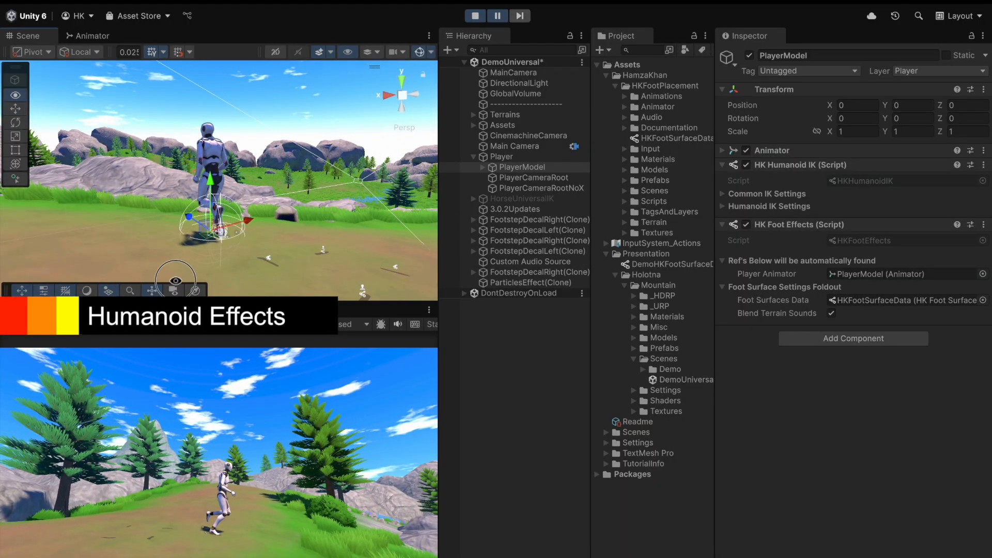
pyautogui.keyDown('alt'); pyautogui.moveTo(120, 276); pyautogui.dragTo(255, 262); pyautogui.keyUp('alt')
pyautogui.scroll(5, 255, 262)
pyautogui.click(521, 394)
pyautogui.scroll(-2, 243, 234)
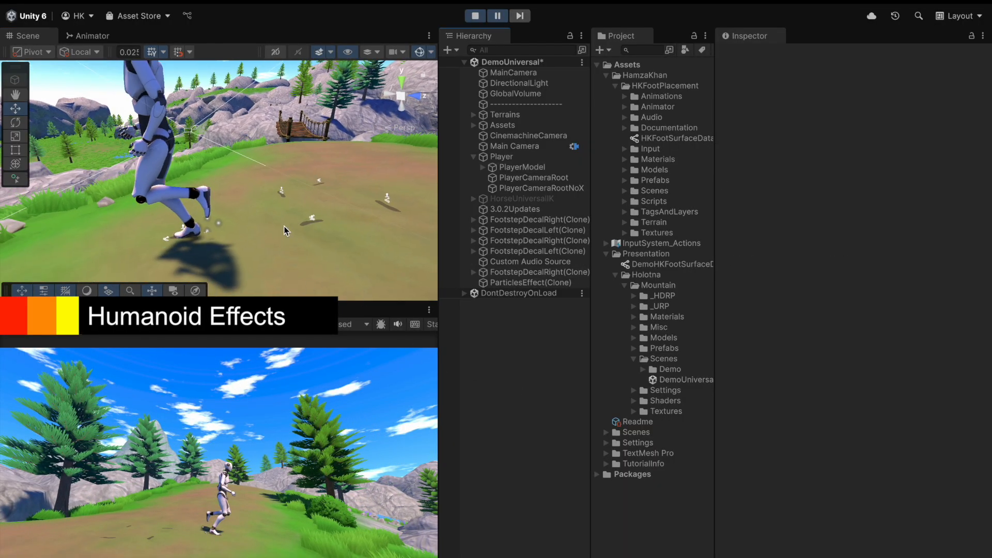
# Step: Inspect the spawned FootstepDecalRight(Clone), Custom Audio Source and FootstepDecalLeft(Clone) objects, framing the decals on the terrain
pyautogui.doubleClick(538, 272)
pyautogui.moveTo(235, 203)
pyautogui.keyDown('alt'); pyautogui.mouseDown()
pyautogui.moveTo(128, 142)
pyautogui.moveTo(100, 267)
pyautogui.moveTo(320, 214)
pyautogui.mouseUp(); pyautogui.keyUp('alt')
pyautogui.scroll(-8, 115, 171)
pyautogui.click(531, 262)
pyautogui.doubleClick(538, 251)
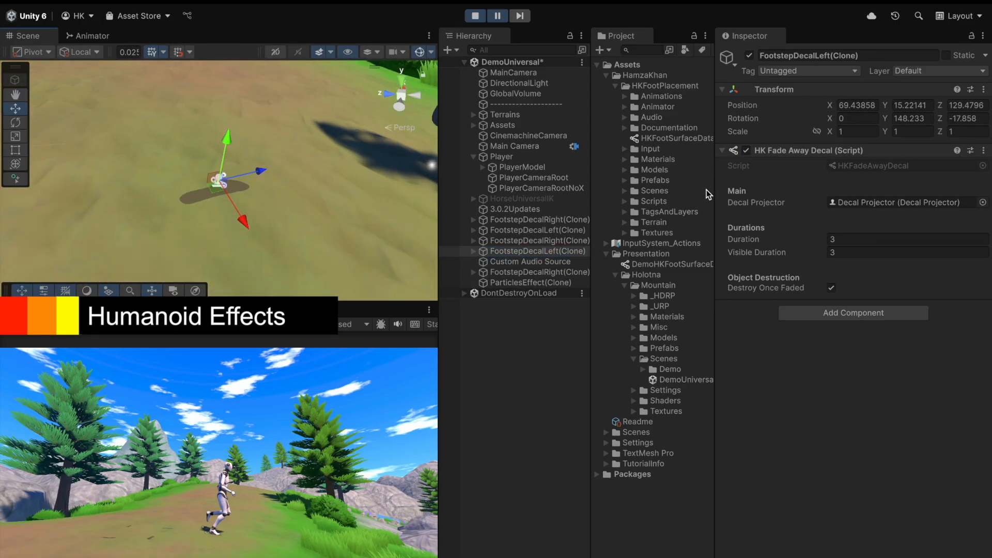
pyautogui.scroll(-8, 312, 217)
pyautogui.keyDown('alt'); pyautogui.moveTo(312, 217); pyautogui.dragTo(171, 222); pyautogui.keyUp('alt')
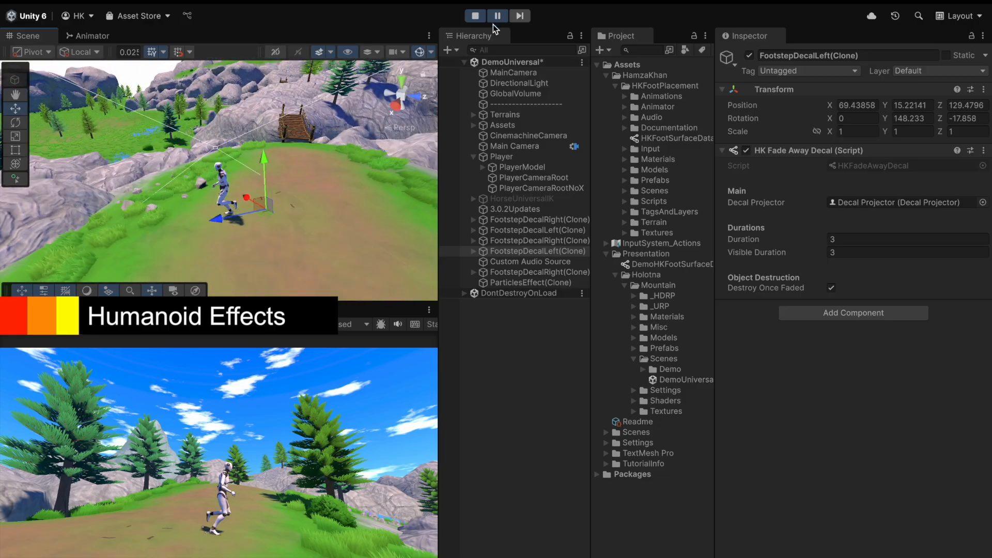
# Step: Stop the running scene and assign DemoHKFootSurfaceData as the Foot Surfaces Data in HorseUniversalIK (1)'s HK Foot Effects script
pyautogui.click(479, 18)
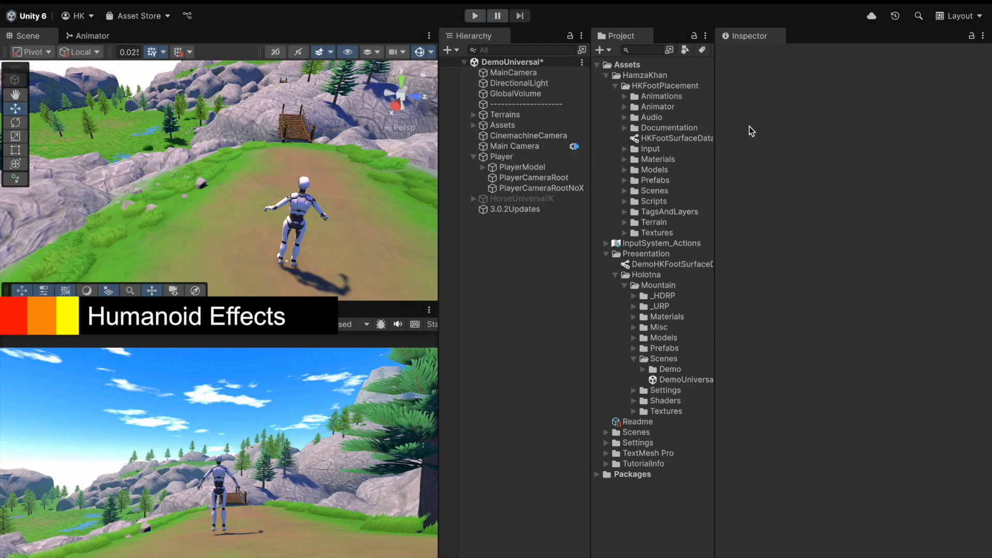
pyautogui.click(503, 157)
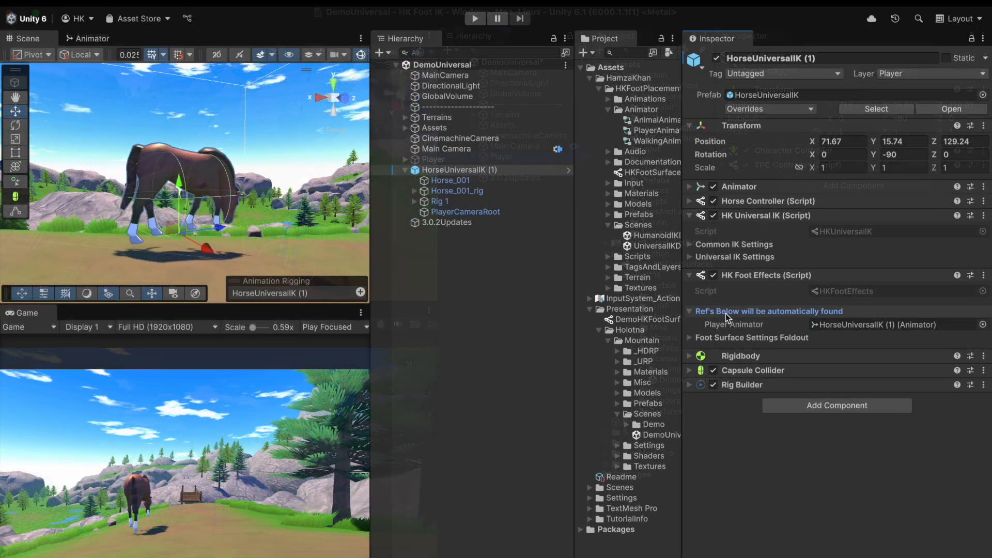
pyautogui.click(721, 337)
pyautogui.moveTo(729, 325); pyautogui.dragTo(848, 351)
# Step: Set the On Foot Land event in the horse's Universal IK Settings to HKFootEffects.OnPlayUniversalFootEffect
pyautogui.click(734, 256)
pyautogui.scroll(-4, 789, 271)
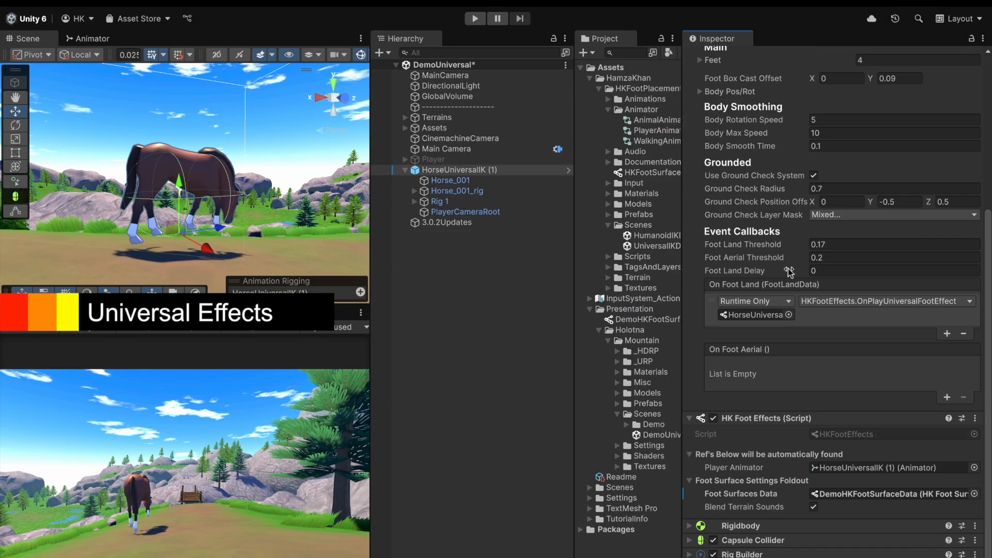
pyautogui.click(890, 302)
pyautogui.moveTo(879, 415)
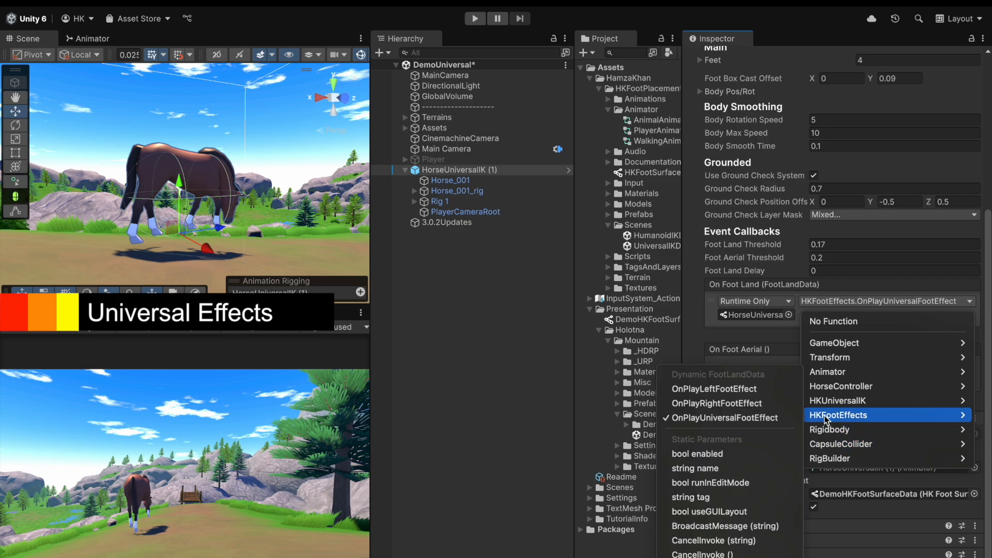
pyautogui.click(738, 418)
# Step: Run the scene and assign the horse's PlayerCameraRoot as CinemachineCamera's Tracking Target
pyautogui.click(475, 18)
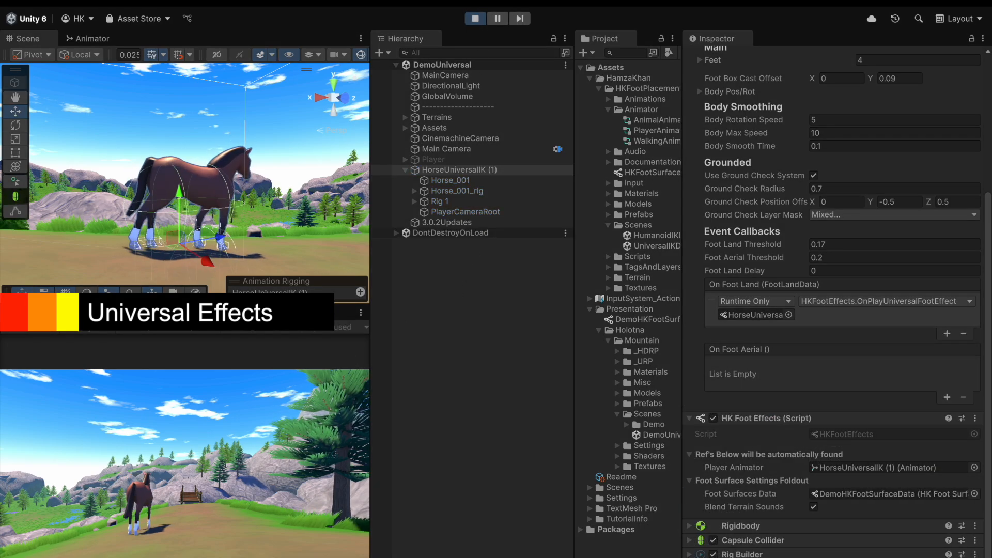
pyautogui.click(455, 138)
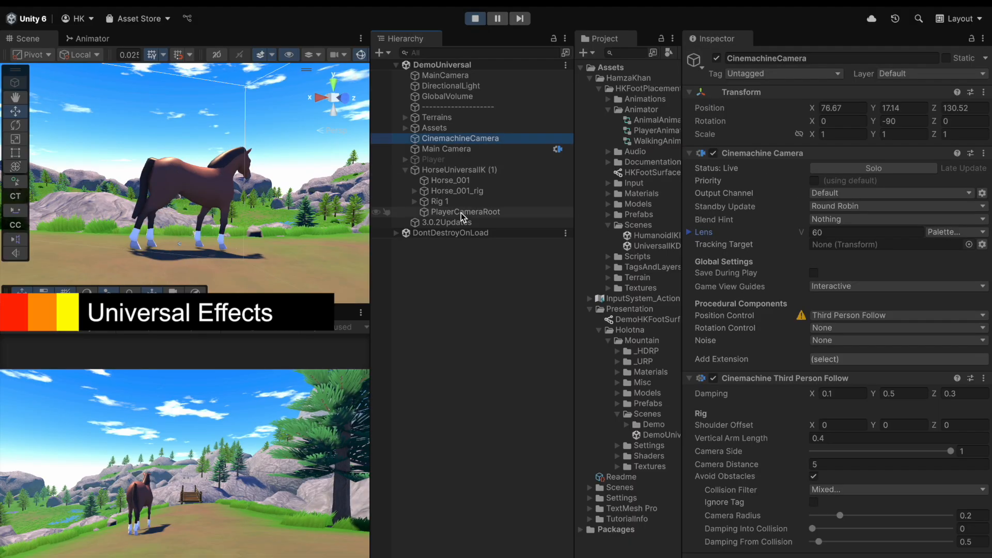
pyautogui.click(853, 245)
pyautogui.moveTo(465, 212); pyautogui.dragTo(860, 245)
# Step: Move the horse around the terrain to test its footstep effects and pause the scene
pyautogui.click(259, 401)
pyautogui.press('w')
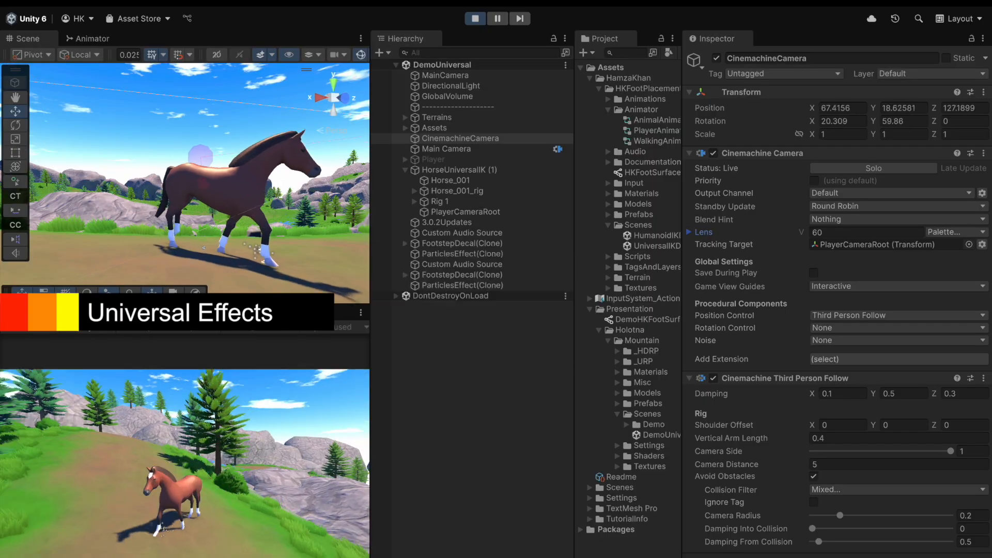
pyautogui.press('a')
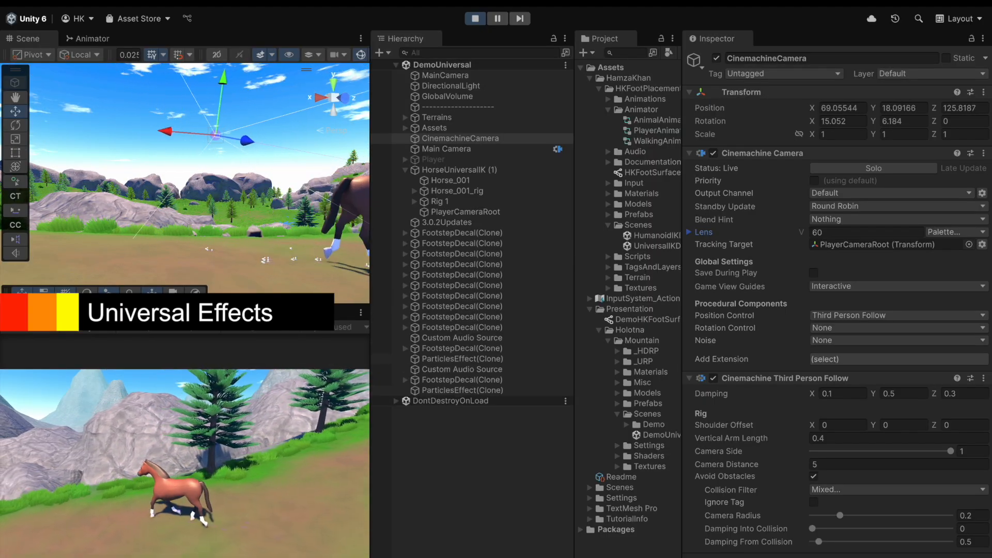
pyautogui.press('s')
pyautogui.press('d')
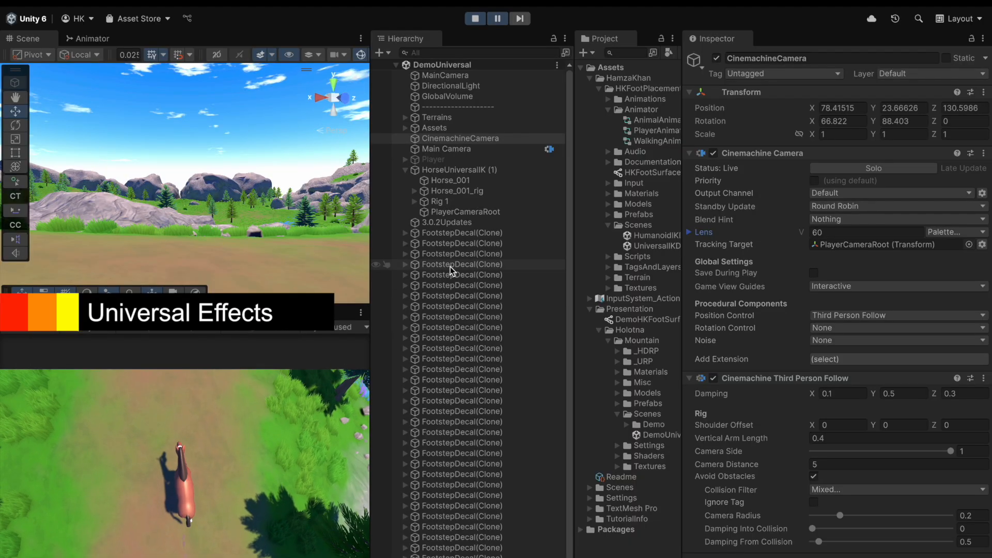
# Step: Frame several spawned FootstepDecal(Clone) objects in the paused scene and inspect the hoofprints on the terrain
pyautogui.doubleClick(455, 243)
pyautogui.keyDown('alt'); pyautogui.moveTo(219, 204); pyautogui.dragTo(418, 76); pyautogui.keyUp('alt')
pyautogui.scroll(-5, 129, 238)
pyautogui.moveTo(130, 237); pyautogui.dragTo(433, 247, button='right')
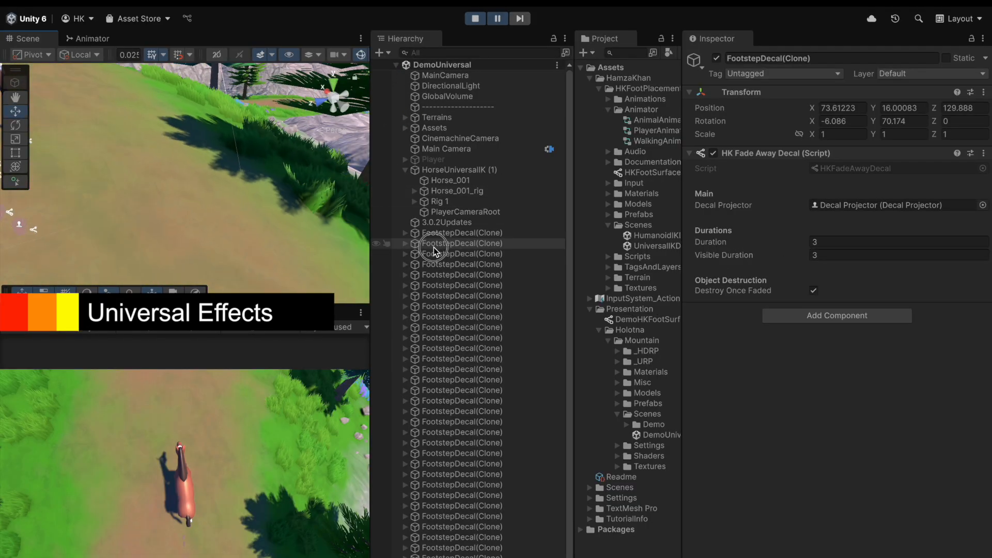
pyautogui.scroll(-1, 433, 247)
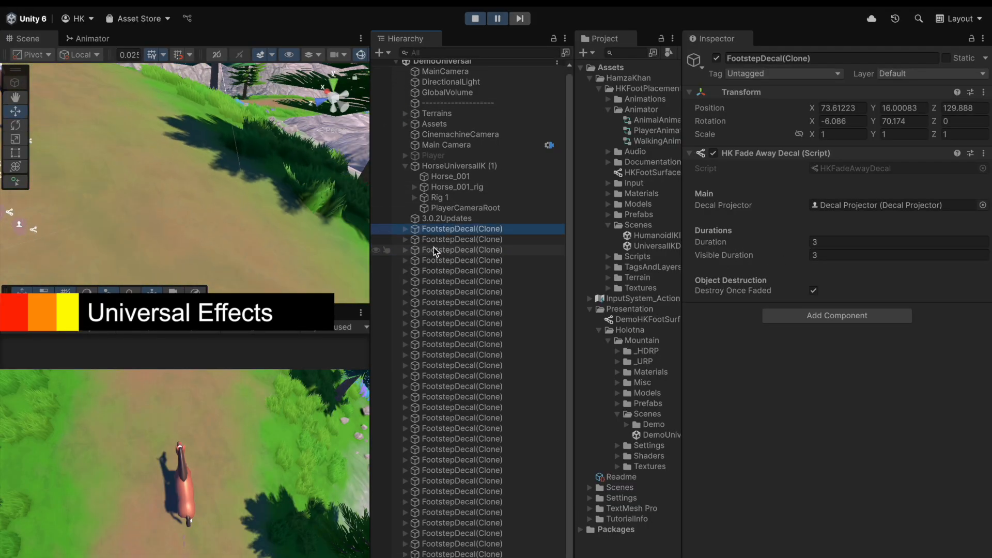
pyautogui.doubleClick(444, 555)
pyautogui.moveTo(129, 201)
pyautogui.keyDown('alt'); pyautogui.mouseDown()
pyautogui.moveTo(111, 203)
pyautogui.moveTo(257, 255)
pyautogui.moveTo(271, 228)
pyautogui.moveTo(232, 199)
pyautogui.moveTo(75, 216)
pyautogui.mouseUp(); pyautogui.keyUp('alt')
pyautogui.scroll(-5, 256, 255)
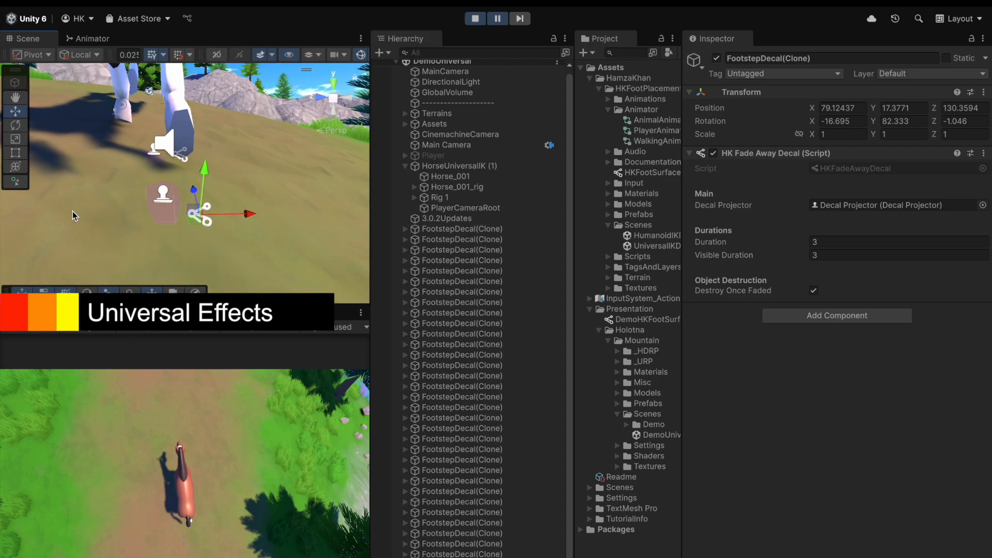
# Step: Go through the FootstepDecal(Clone) objects and examine the URP Decal Projector settings on their Decal Projector children
pyautogui.click(462, 554)
pyautogui.press('Up')
pyautogui.press('Up')
pyautogui.press('Up')
pyautogui.press('Down')
pyautogui.press('Down')
pyautogui.press('Down')
pyautogui.press('Down')
pyautogui.press('Right')
pyautogui.press('Down')
pyautogui.press('Up')
pyautogui.press('Down')
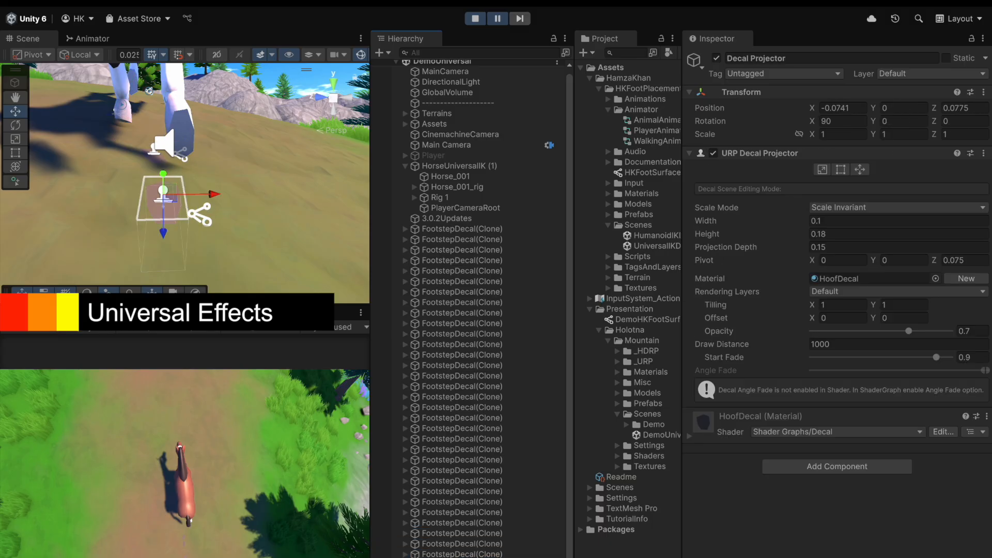
pyautogui.press('Up')
pyautogui.press('Down')
pyautogui.press('Up')
pyautogui.press('Down')
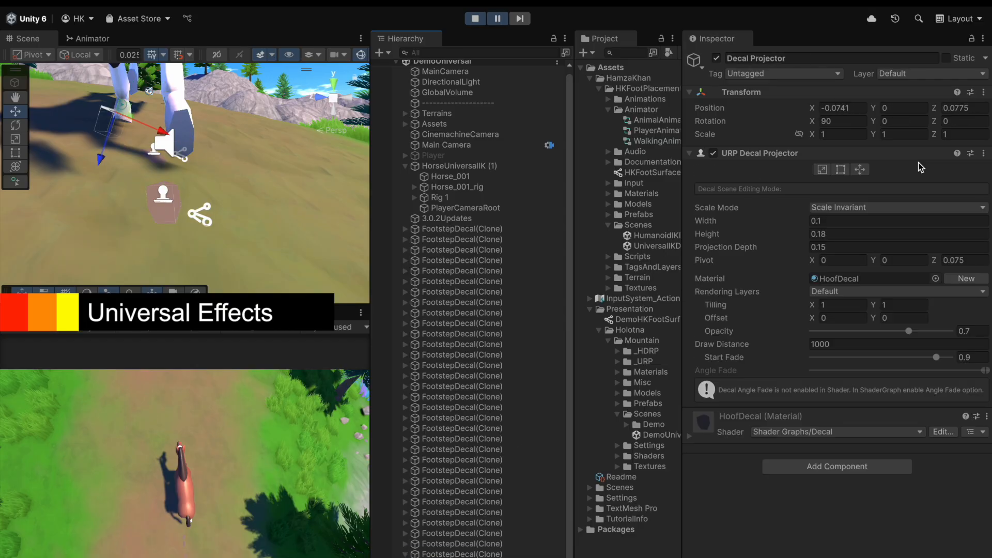
# Step: Widen the project file area and look through HKFootPlacement's Prefabs folder, collapsing it again when finished
pyautogui.moveTo(682, 217); pyautogui.dragTo(745, 220)
pyautogui.click(700, 217)
pyautogui.press('Right')
pyautogui.press('Down')
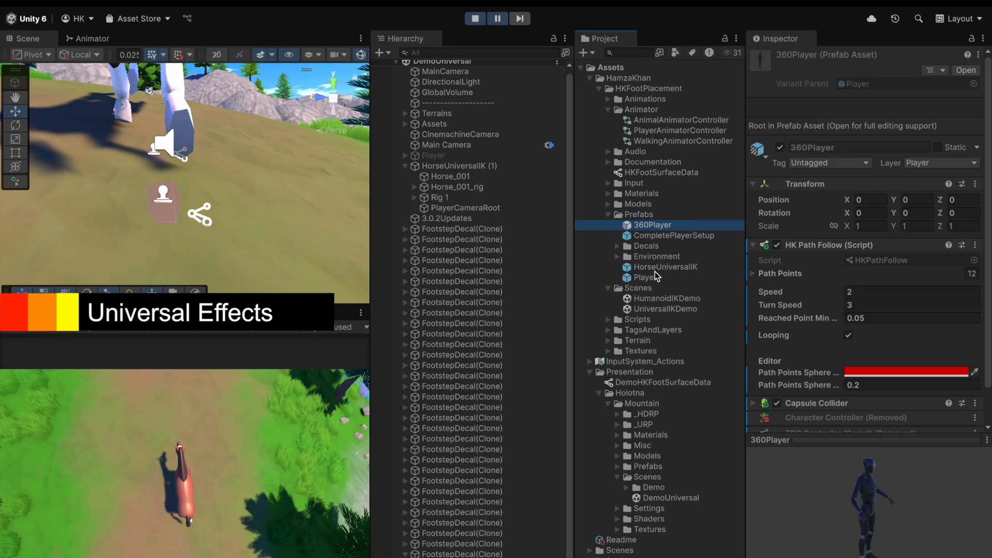
pyautogui.click(665, 253)
pyautogui.press('Right')
pyautogui.press('Up')
pyautogui.press('Right')
pyautogui.press('Down')
pyautogui.press('Left')
pyautogui.press('Left')
pyautogui.press('Left')
pyautogui.press('Left')
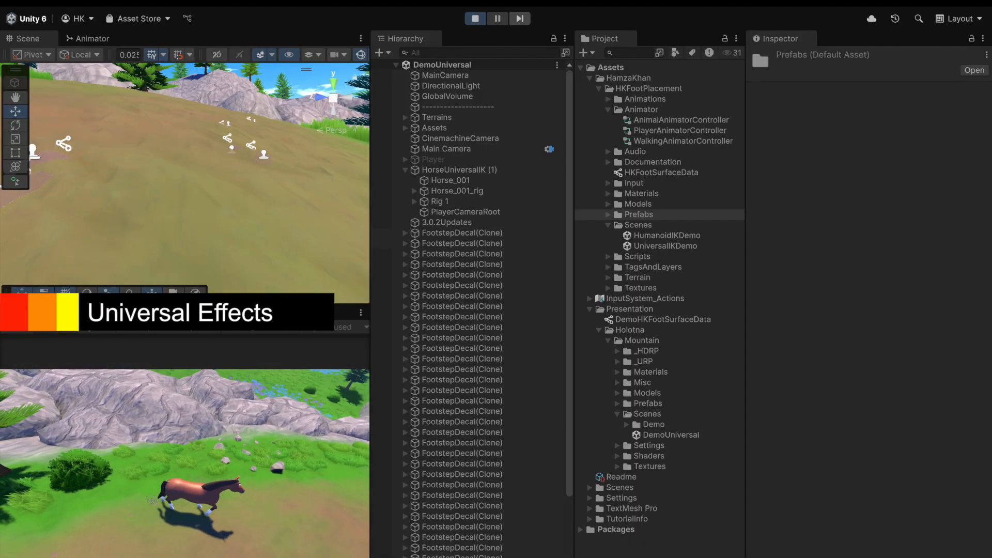
# Step: Stop the horse test, run the scene with PlayerModel selected, and examine its feet and the Animator's Base Layer
pyautogui.hotkey('ctrl', 'p')
pyautogui.click(472, 169)
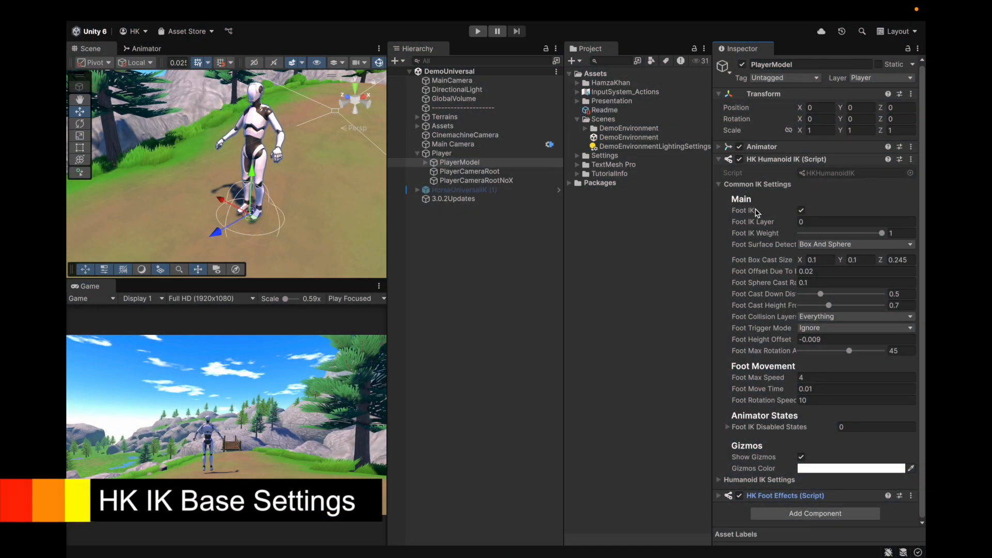
pyautogui.click(478, 31)
pyautogui.keyDown('alt'); pyautogui.moveTo(196, 190); pyautogui.dragTo(271, 185); pyautogui.keyUp('alt')
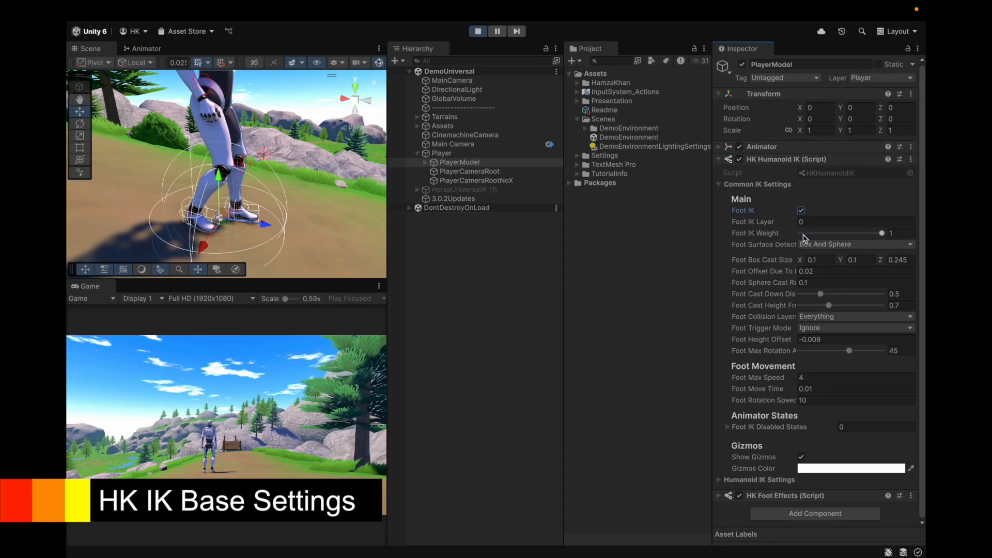
pyautogui.click(134, 52)
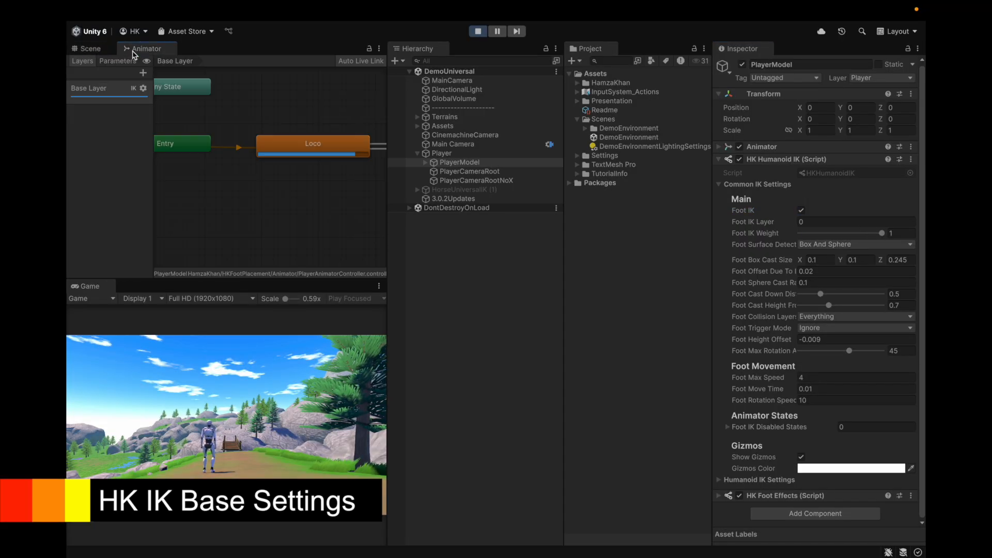
pyautogui.click(93, 50)
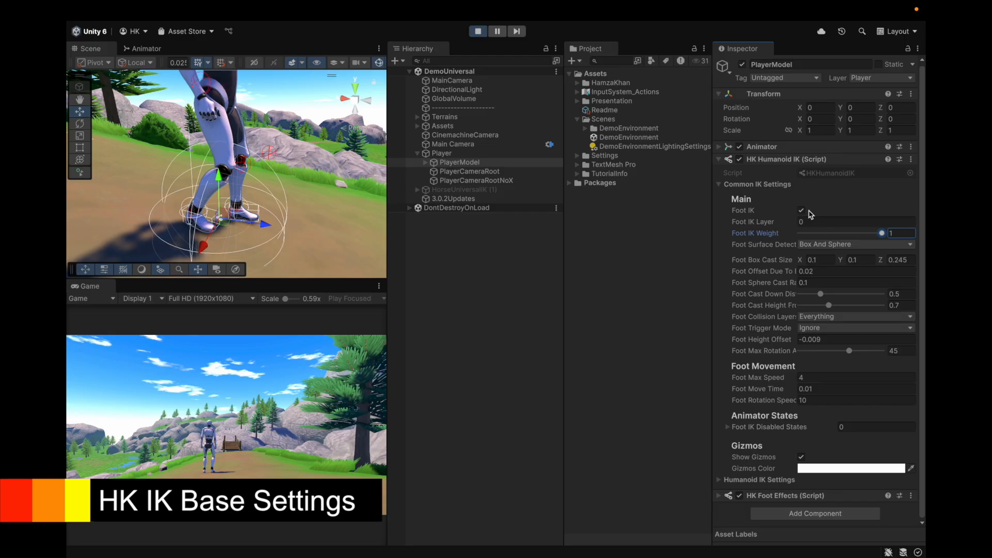
# Step: Try the Box, Sphere and Ray options for Foot Surface Detection Type and restore Box And Sphere
pyautogui.click(847, 245)
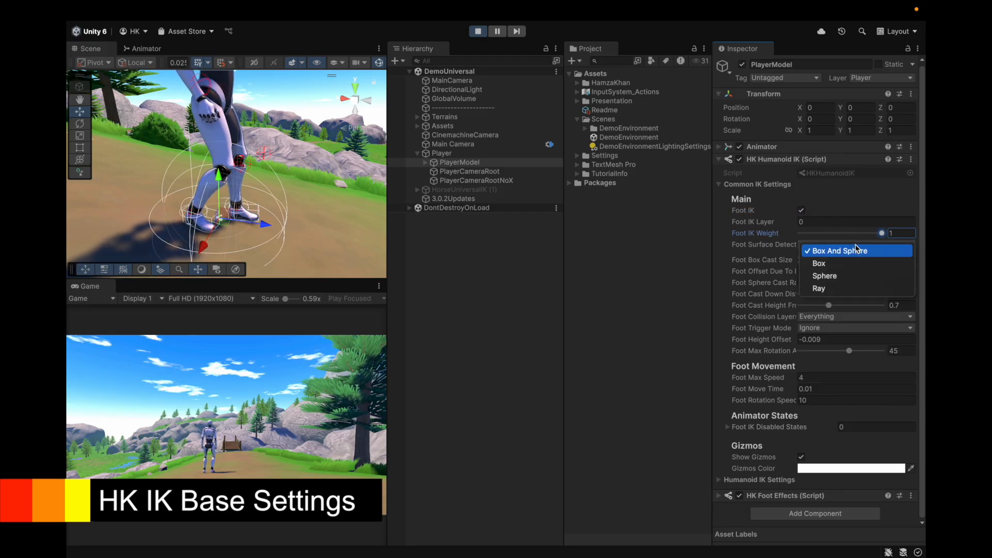
pyautogui.click(827, 263)
pyautogui.click(827, 245)
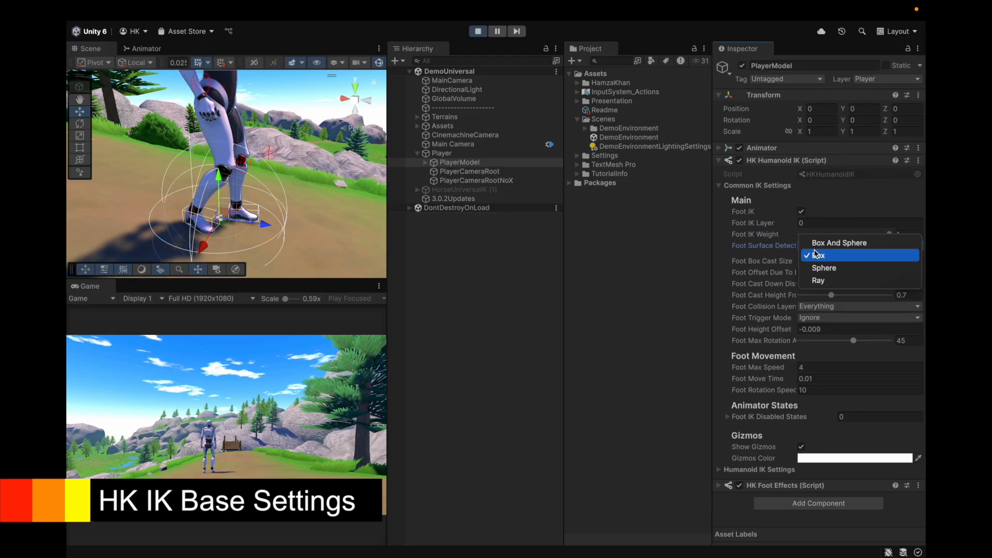
pyautogui.click(814, 268)
pyautogui.click(830, 246)
pyautogui.click(832, 271)
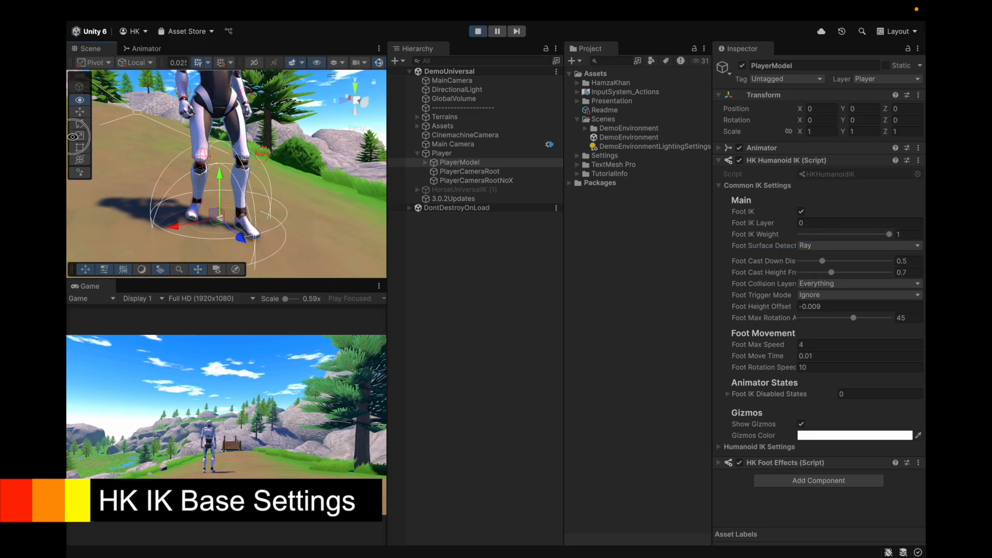
pyautogui.click(823, 245)
pyautogui.click(823, 227)
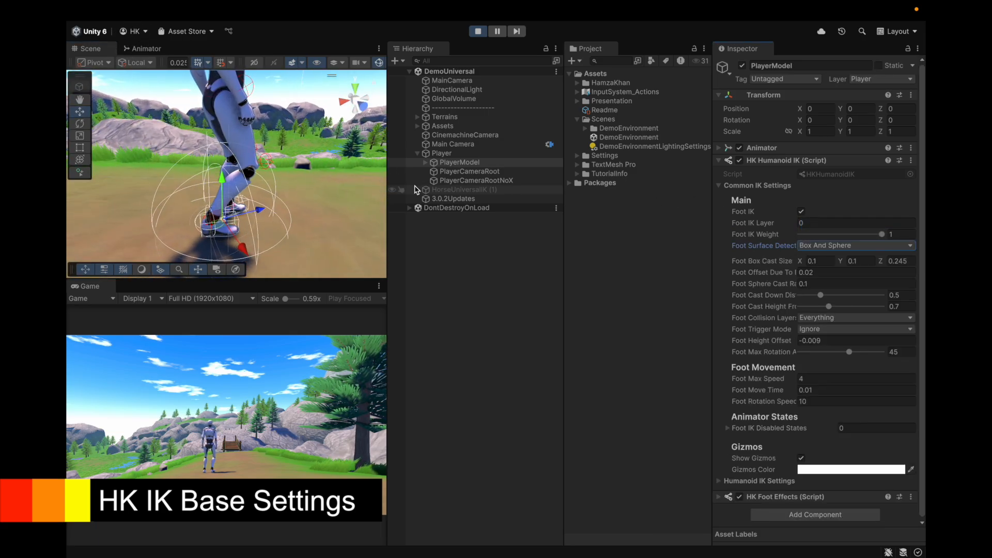
# Step: Widen the PlayerModel component settings and examine the foot cast gizmos up close
pyautogui.click(693, 256)
pyautogui.click(453, 162)
pyautogui.moveTo(713, 247); pyautogui.dragTo(531, 242)
pyautogui.keyDown('alt'); pyautogui.moveTo(248, 217); pyautogui.dragTo(187, 187); pyautogui.keyUp('alt')
pyautogui.scroll(6, 223, 199)
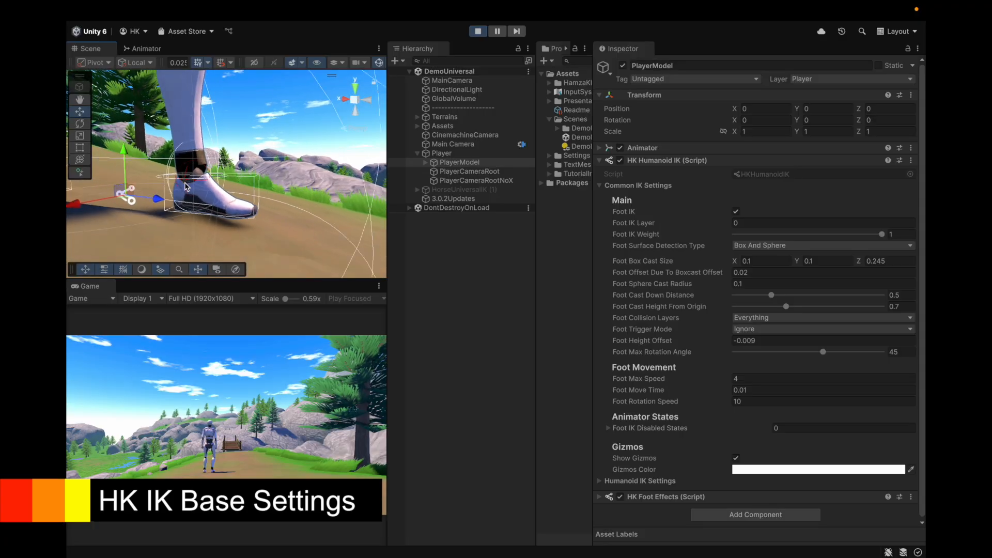
# Step: Set PlayerModel's HK Humanoid IK Gizmos Color to cyan, hexadecimal 00FFFA
pyautogui.scroll(-5, 187, 187)
pyautogui.click(792, 469)
pyautogui.moveTo(866, 291); pyautogui.dragTo(882, 260)
pyautogui.moveTo(805, 262); pyautogui.dragTo(799, 293)
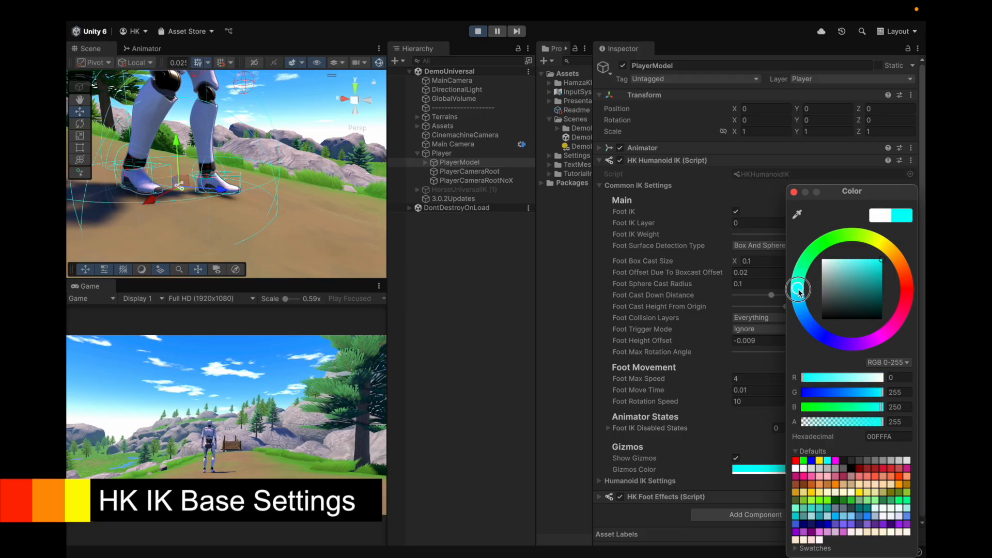
pyautogui.click(794, 192)
# Step: Try adjusting Foot Offset Due To Boxcast Offset and a Foot Sphere Cast Radius of 0.28, restoring 0.02 and 0.1
pyautogui.keyDown('alt'); pyautogui.moveTo(219, 220); pyautogui.dragTo(253, 194); pyautogui.keyUp('alt')
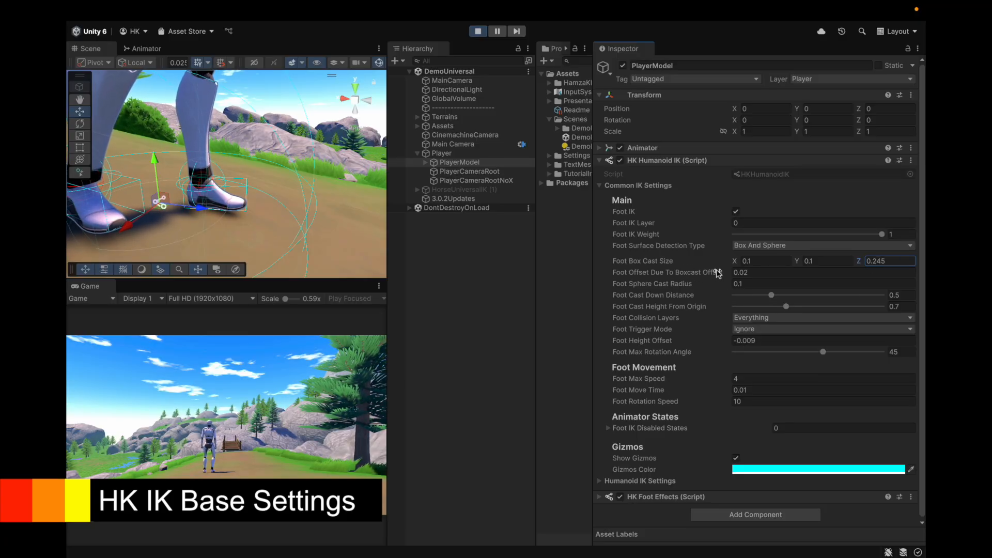
pyautogui.moveTo(719, 274); pyautogui.dragTo(736, 270)
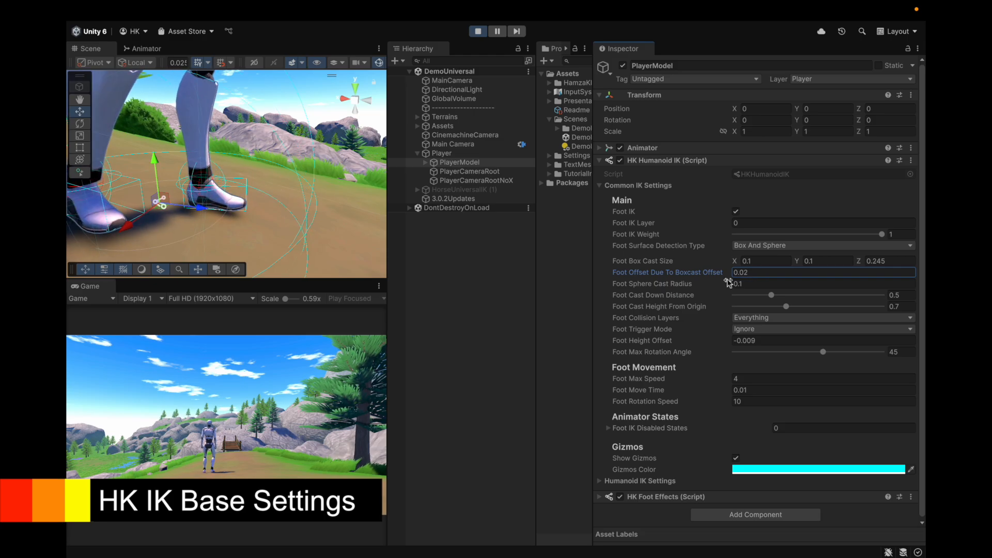
pyautogui.moveTo(725, 286); pyautogui.dragTo(735, 287)
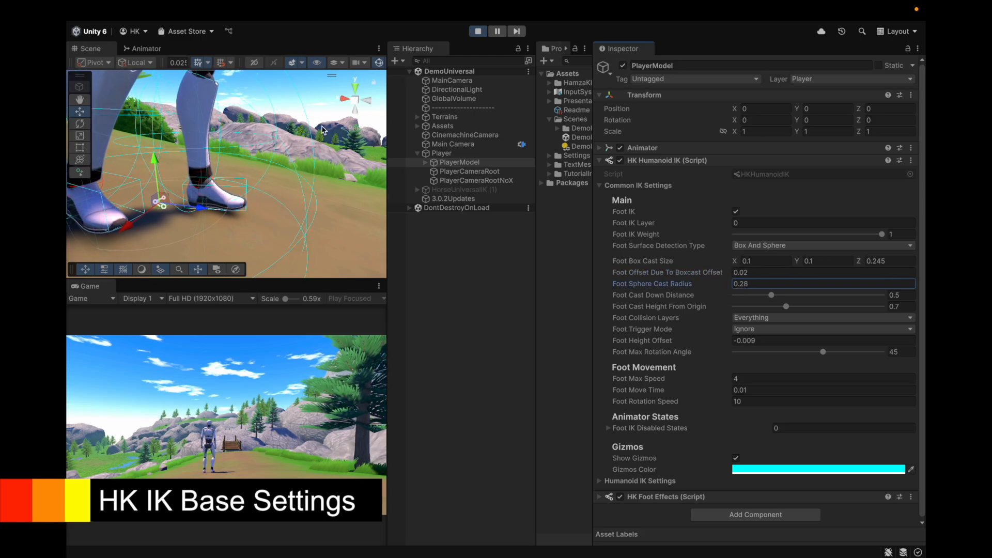
pyautogui.click(780, 246)
pyautogui.click(629, 237)
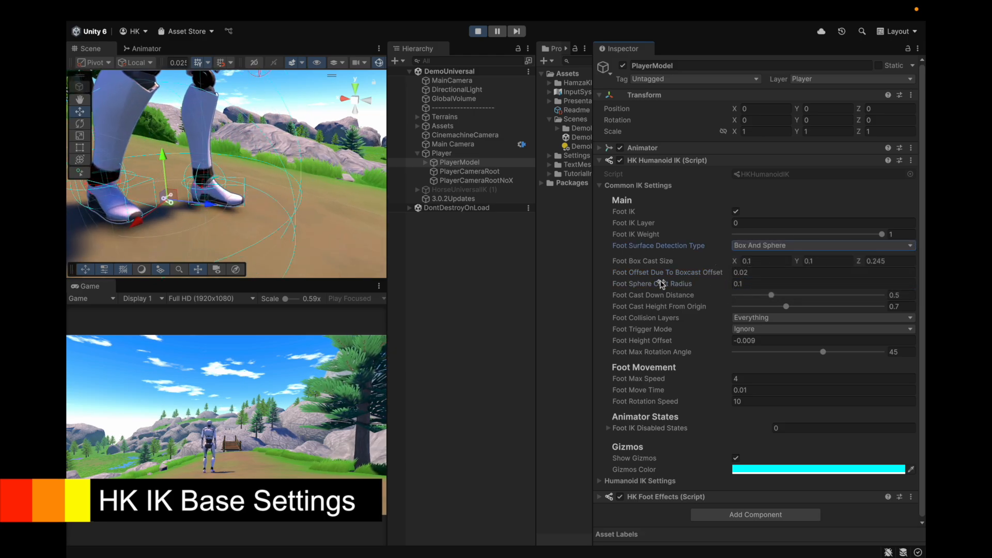
# Step: Try a Foot Cast Height From Origin of 0.646 while viewing the foot cast gizmos, and restore it to 0.7
pyautogui.scroll(-4, 305, 198)
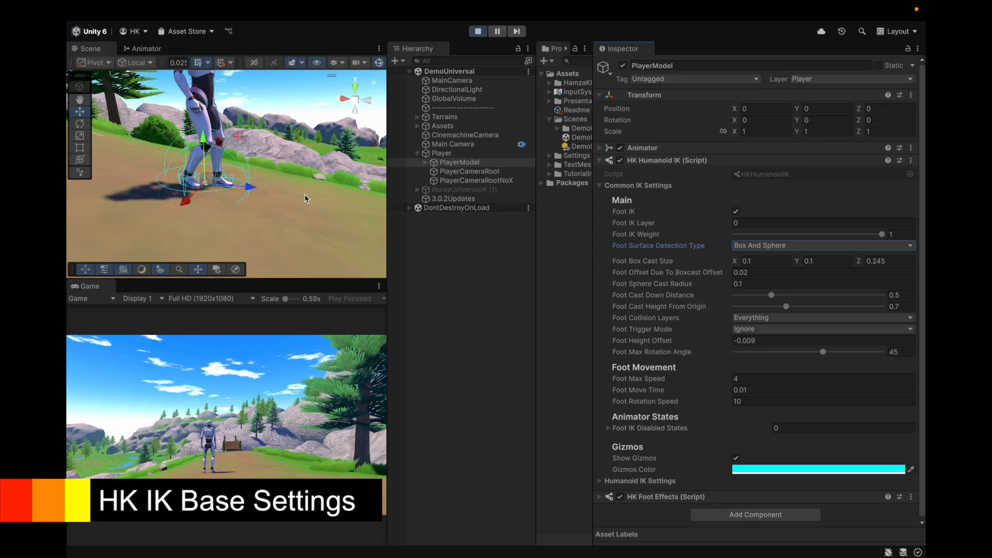
pyautogui.keyDown('alt'); pyautogui.moveTo(222, 228); pyautogui.dragTo(231, 271); pyautogui.keyUp('alt')
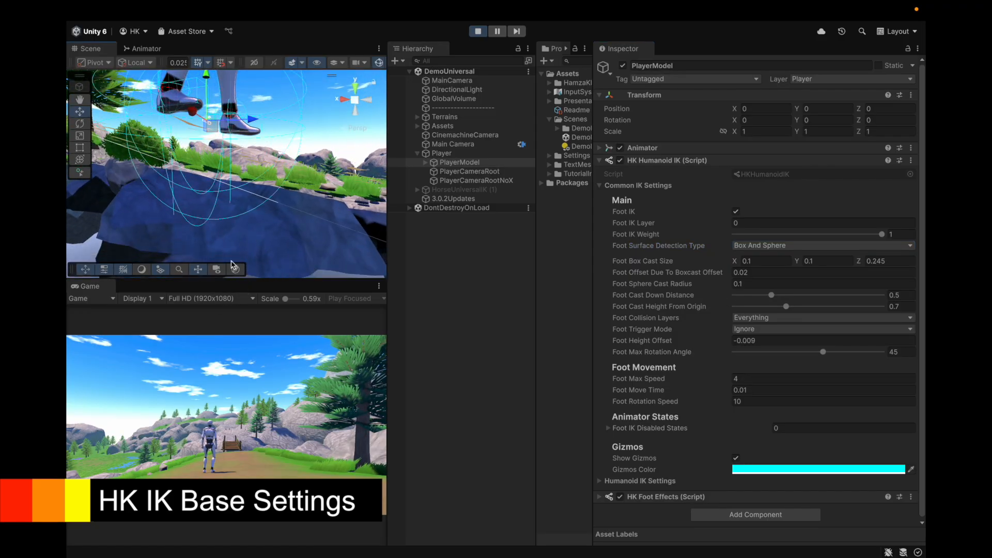
pyautogui.keyDown('alt'); pyautogui.moveTo(178, 136); pyautogui.dragTo(245, 147); pyautogui.keyUp('alt')
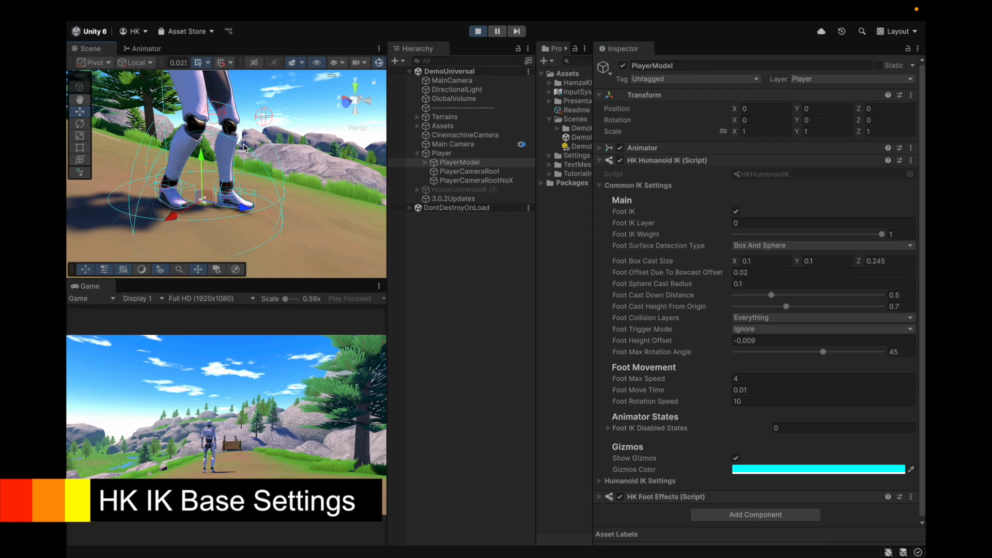
pyautogui.scroll(-4, 274, 233)
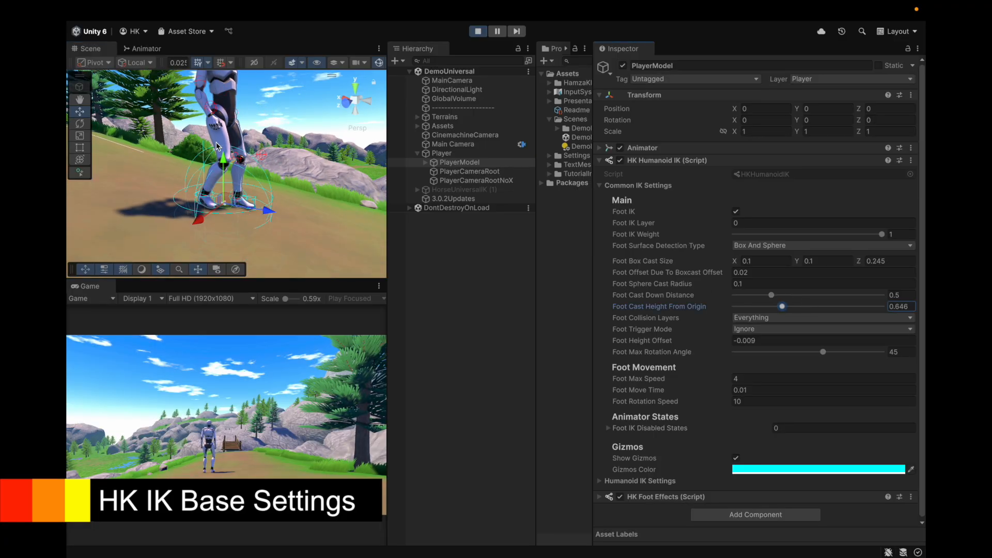
pyautogui.keyDown('alt'); pyautogui.moveTo(274, 233); pyautogui.dragTo(301, 205); pyautogui.keyUp('alt')
pyautogui.scroll(-4, 300, 205)
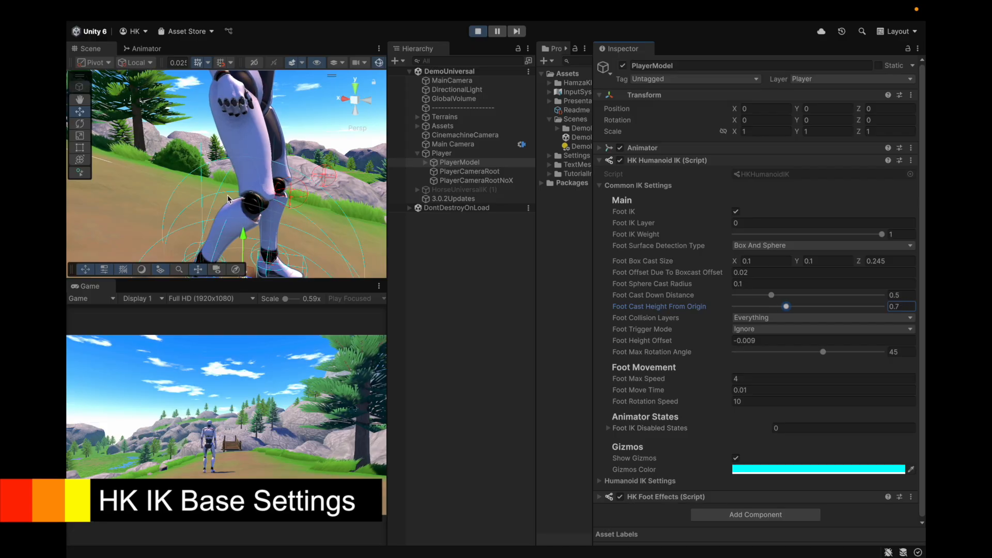
# Step: Try a Foot Cast Down Distance of 0.539 while viewing the foot cast gizmos, and restore it to 0.5
pyautogui.scroll(-5, 228, 199)
pyautogui.scroll(5, 235, 229)
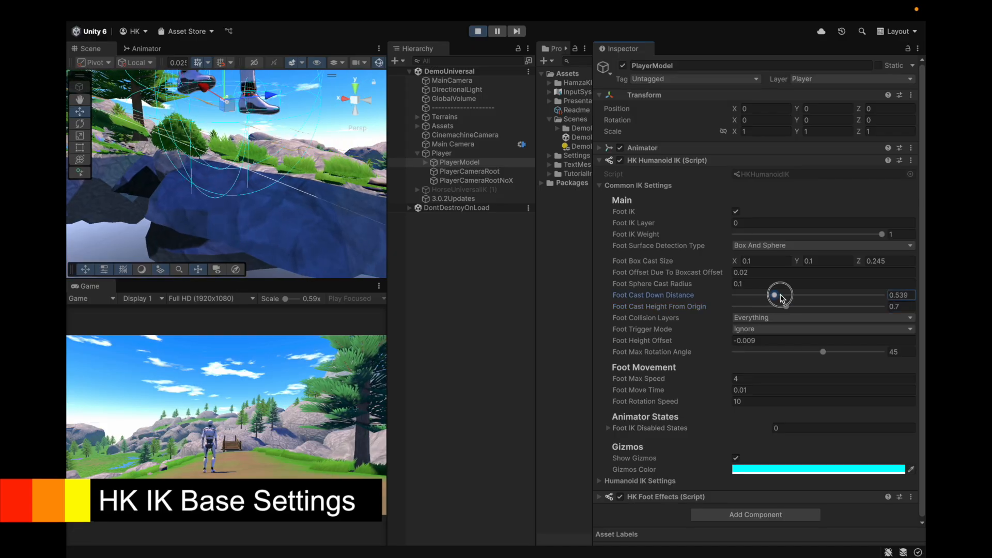
pyautogui.keyDown('alt'); pyautogui.moveTo(270, 162); pyautogui.dragTo(235, 230); pyautogui.keyUp('alt')
# Step: View the available options for Foot Collision Layers and Foot Trigger Mode on PlayerModel
pyautogui.click(774, 318)
pyautogui.click(703, 317)
pyautogui.click(776, 319)
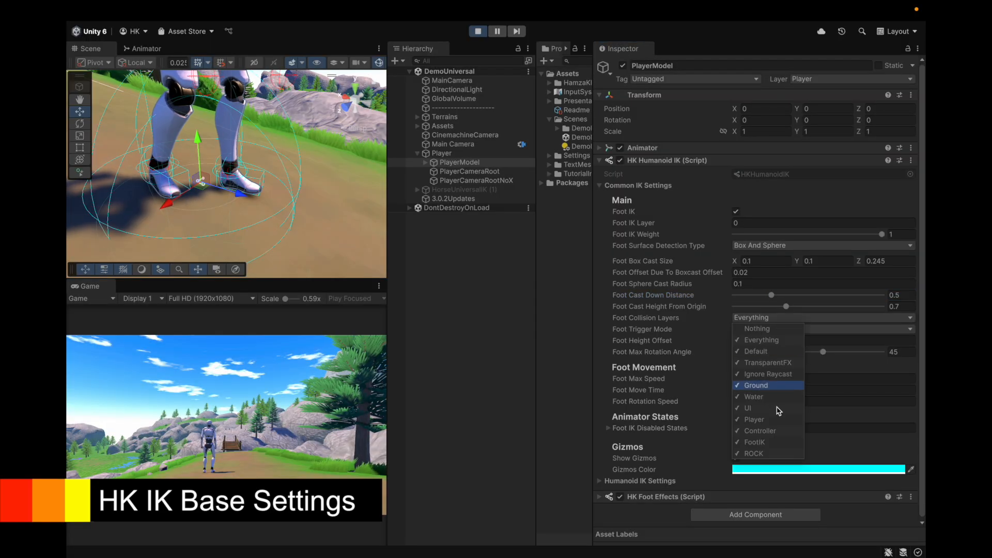
pyautogui.click(702, 322)
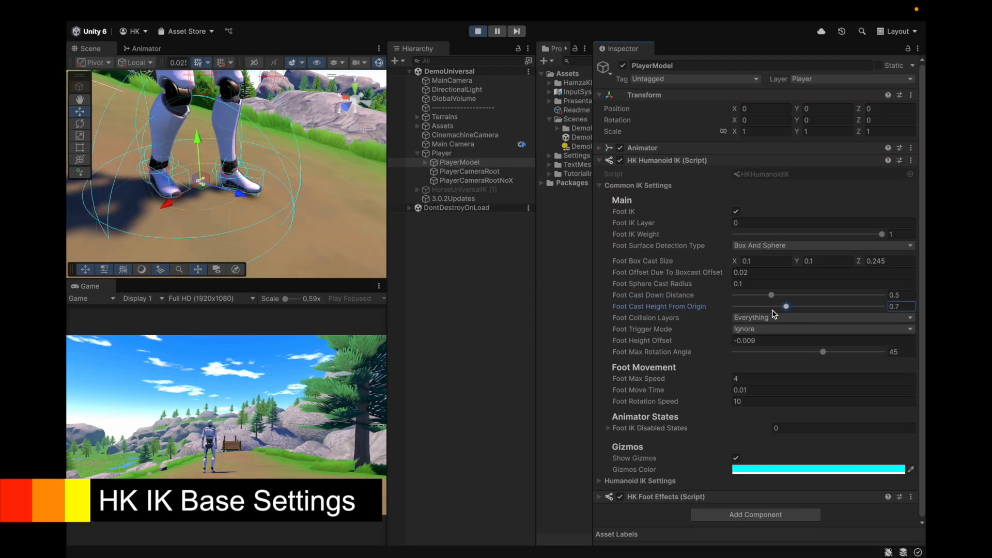
pyautogui.click(765, 330)
# Step: Try adjusting Foot Height Offset and Foot Max Rotation Angle, restoring -0.009 and 45
pyautogui.click(721, 340)
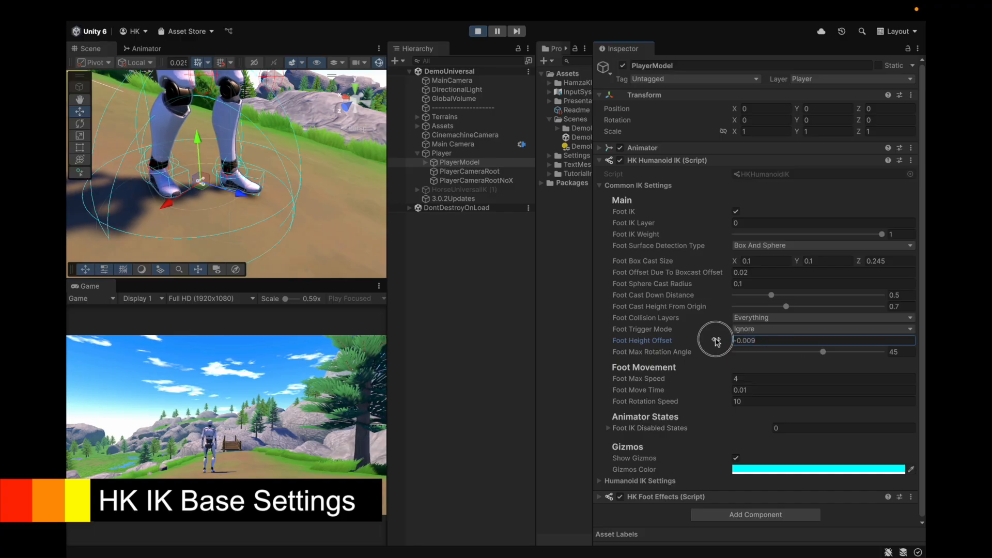
pyautogui.moveTo(822, 355); pyautogui.dragTo(834, 353)
pyautogui.moveTo(756, 357); pyautogui.dragTo(782, 364)
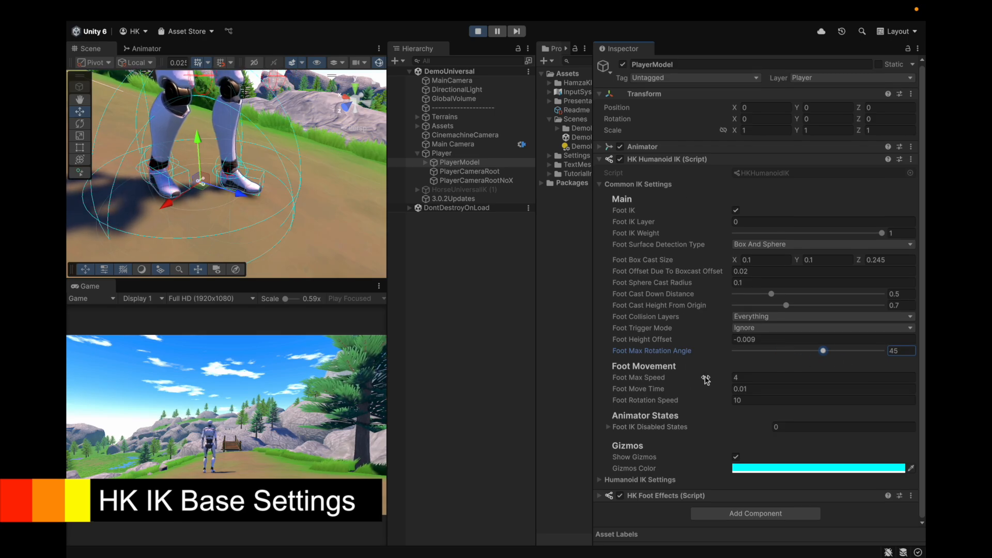
# Step: Create a 3D cube and place it under the character's front foot at about X 71.05, Y 15.287, Z 129.8759
pyautogui.keyDown('alt'); pyautogui.moveTo(261, 204); pyautogui.dragTo(370, 144); pyautogui.keyUp('alt')
pyautogui.rightClick(456, 320)
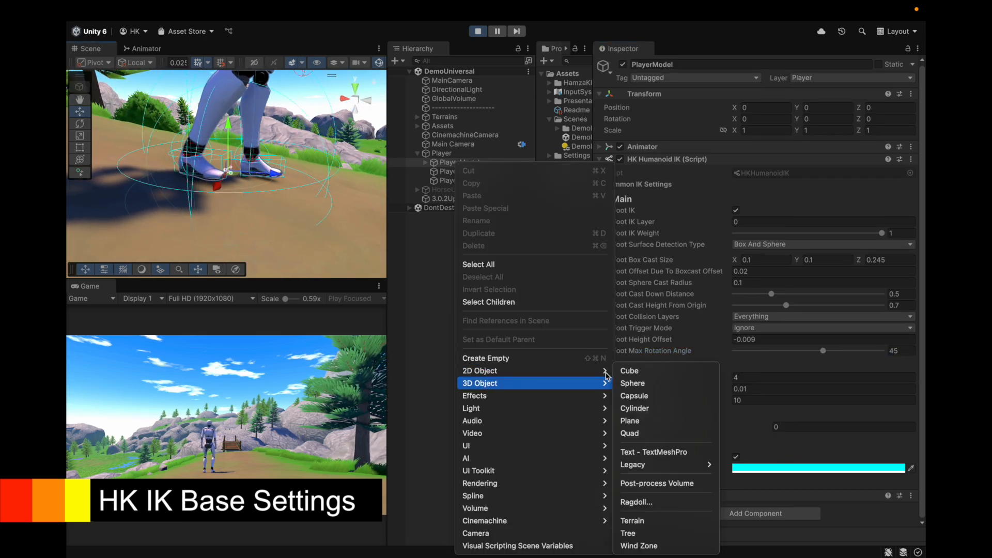
pyautogui.click(420, 201)
pyautogui.scroll(-10, 115, 210)
pyautogui.click(145, 200)
pyautogui.click(145, 200)
pyautogui.moveTo(147, 200); pyautogui.dragTo(239, 178)
pyautogui.scroll(5, 181, 212)
pyautogui.scroll(3, 192, 208)
pyautogui.scroll(5, 273, 176)
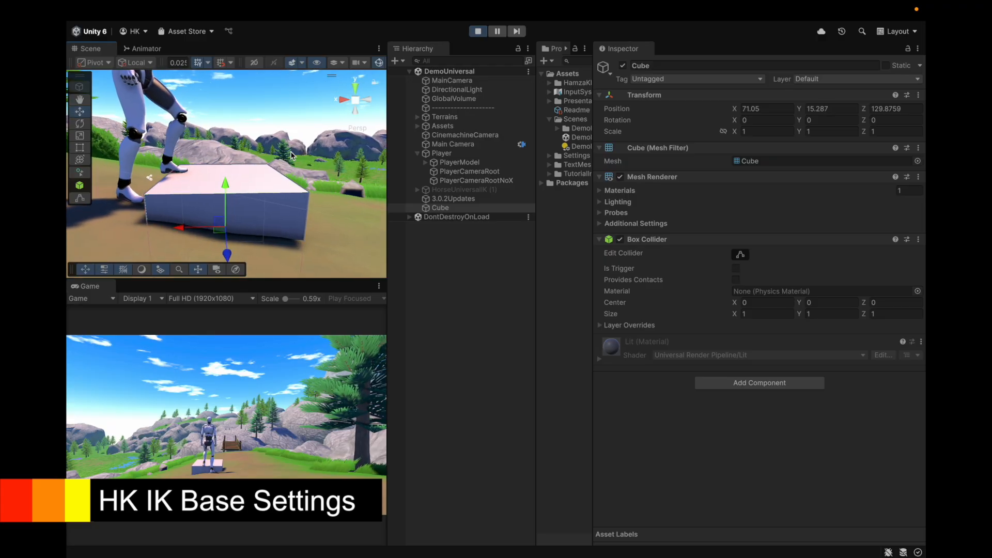
# Step: Make the cube's Box Collider a trigger and set PlayerModel's Foot Trigger Mode to Collide
pyautogui.scroll(-7, 272, 178)
pyautogui.scroll(3, 272, 174)
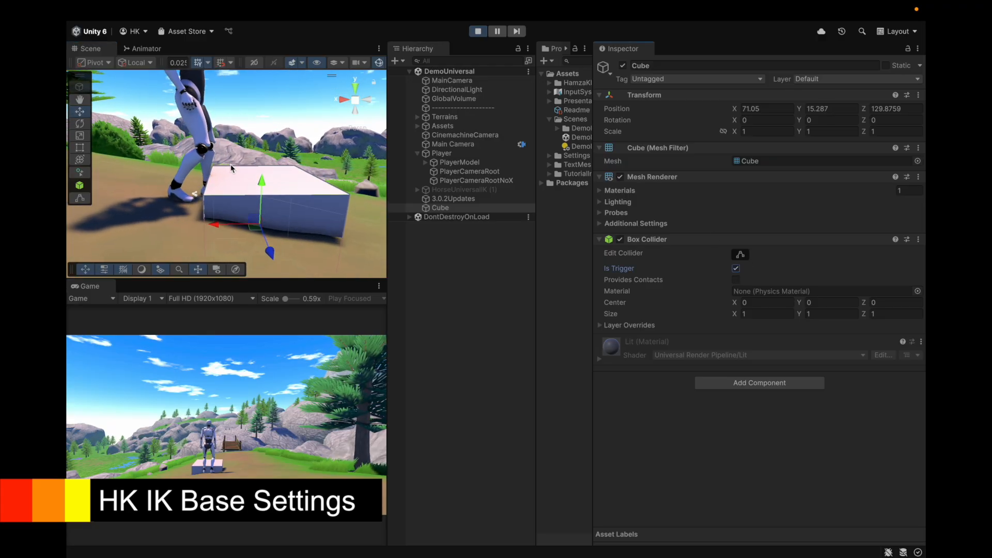
pyautogui.click(459, 162)
pyautogui.click(758, 329)
pyautogui.click(758, 338)
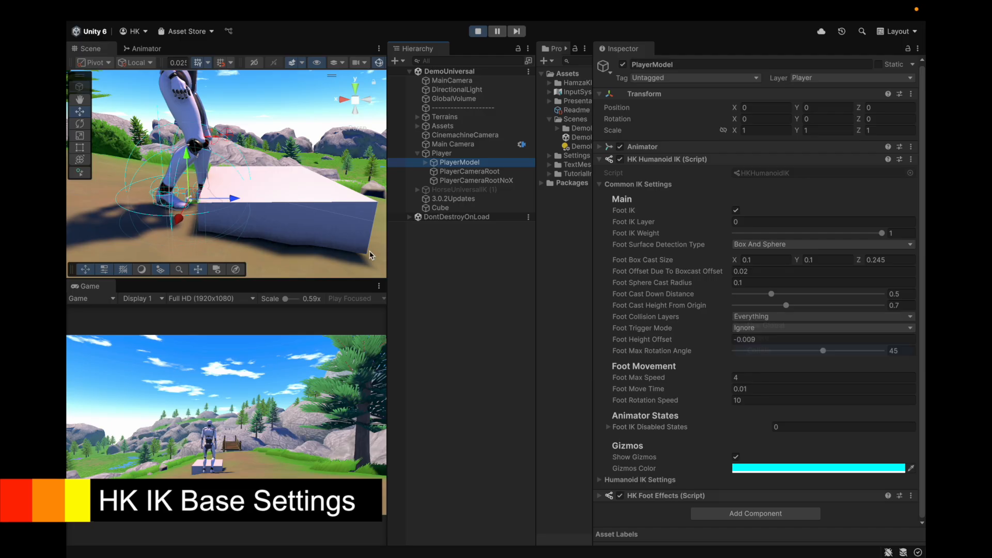
# Step: Move the trigger cube to about X 70.971, Y 15.309 and view PlayerModel's foot cast gizmos on it
pyautogui.scroll(2, 228, 175)
pyautogui.click(194, 238)
pyautogui.moveTo(196, 238); pyautogui.dragTo(212, 222)
pyautogui.scroll(3, 205, 221)
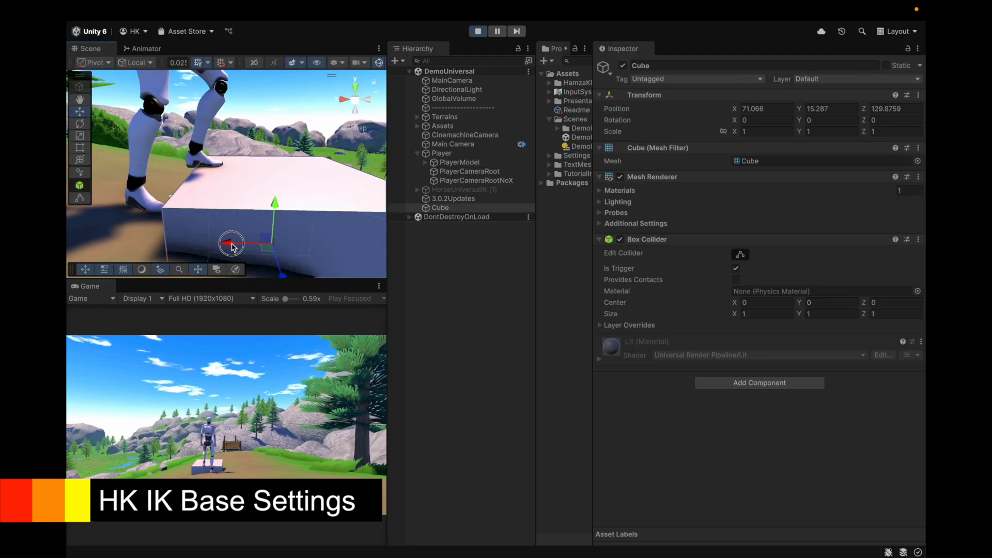
pyautogui.click(493, 162)
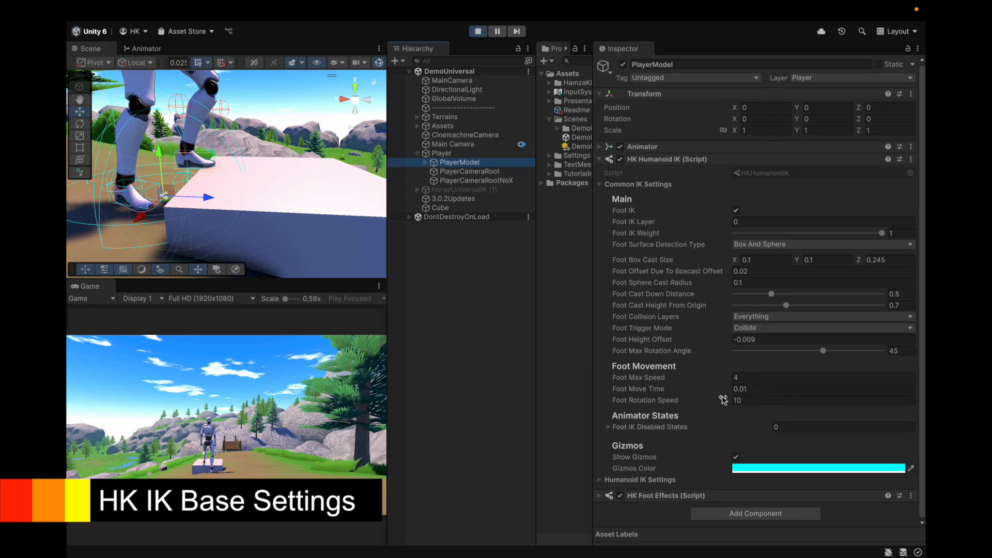
pyautogui.scroll(-3, 295, 195)
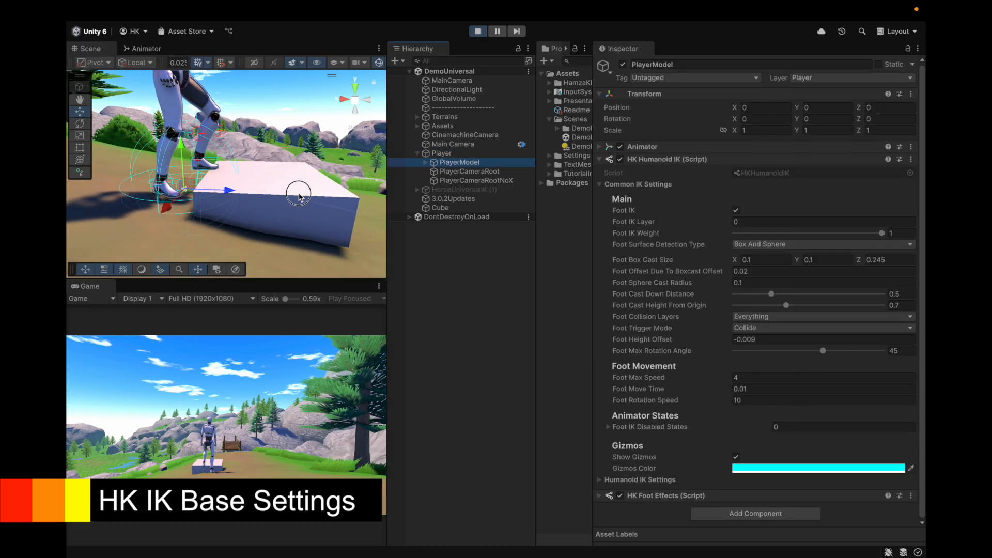
pyautogui.click(264, 158)
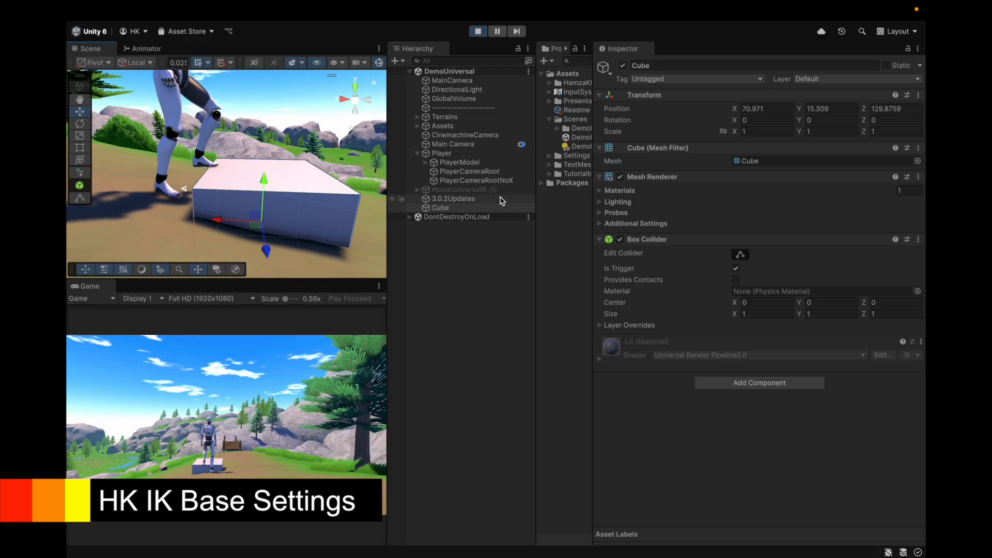
pyautogui.doubleClick(460, 163)
pyautogui.scroll(2, 298, 173)
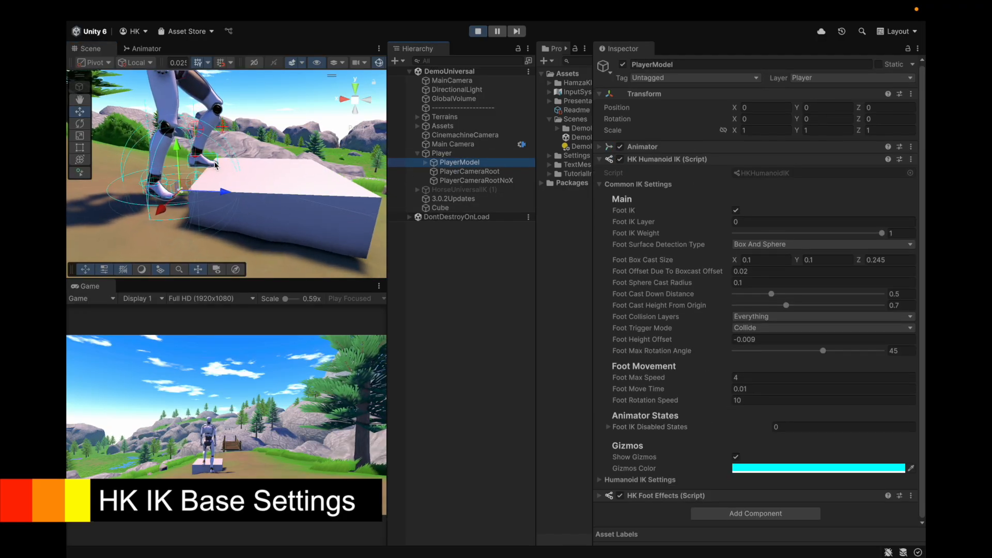
# Step: Try rotating the cube on X, and tilt it to about -29.74 on Z beneath the foot
pyautogui.click(295, 178)
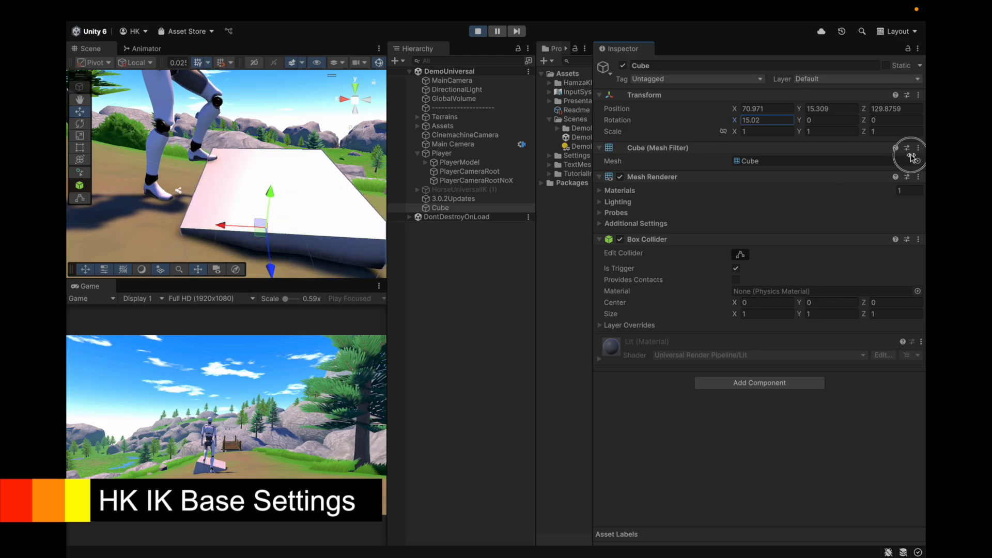
pyautogui.moveTo(865, 121); pyautogui.dragTo(204, 166)
pyautogui.scroll(6, 225, 219)
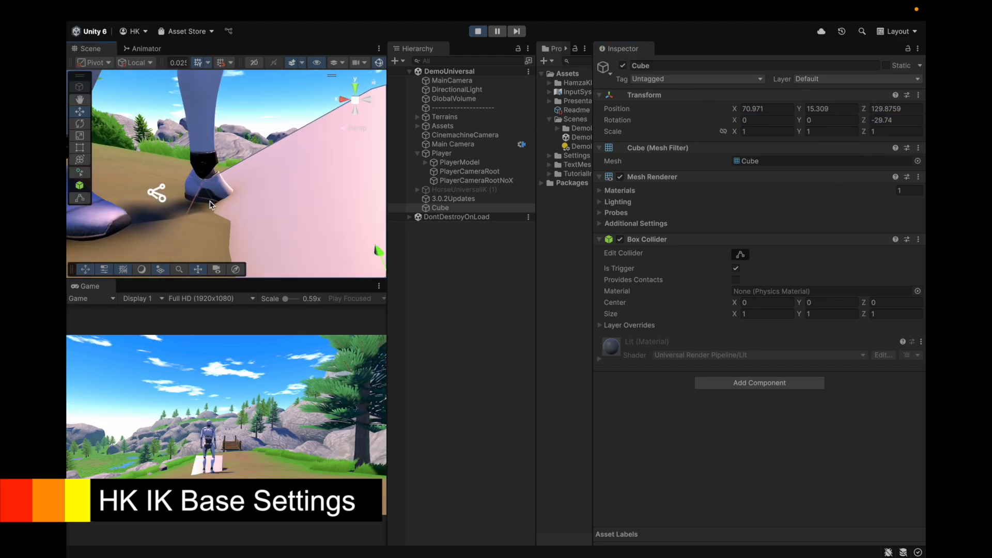
# Step: Try the Box option for PlayerModel's Foot Surface Detection Type on the tilted cube, and restore Box And Sphere
pyautogui.click(459, 162)
pyautogui.click(827, 246)
pyautogui.click(749, 260)
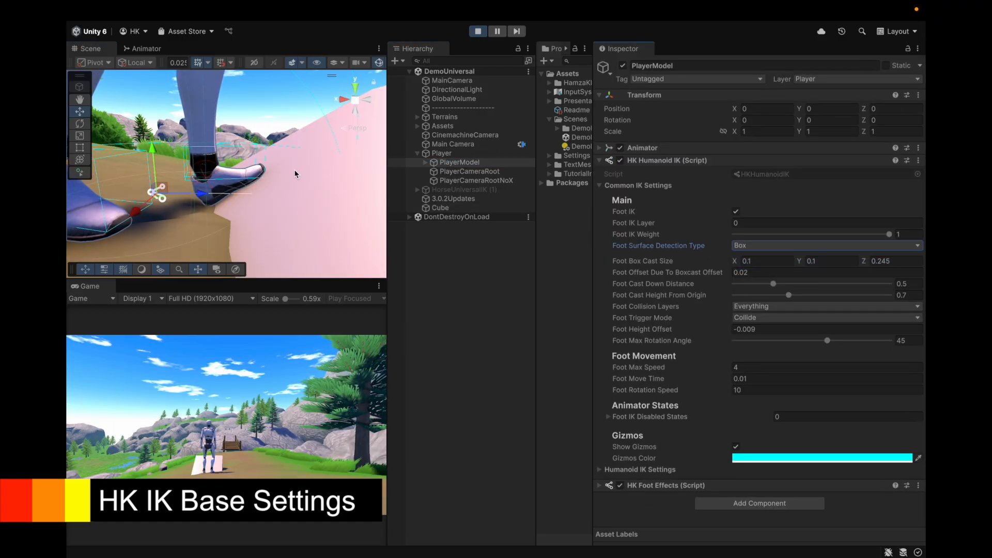
pyautogui.click(827, 245)
pyautogui.click(750, 236)
# Step: Reset the cube's Z rotation to 0 and move the cube to about X 70.897, Y 15.325
pyautogui.scroll(-4, 147, 194)
pyautogui.keyDown('alt'); pyautogui.moveTo(147, 193); pyautogui.dragTo(273, 207); pyautogui.keyUp('alt')
pyautogui.click(261, 215)
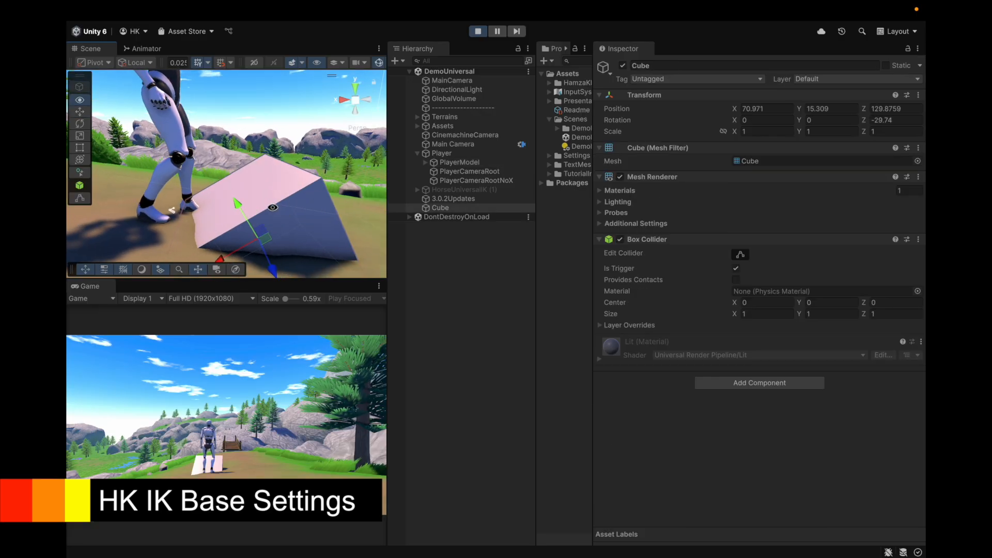
pyautogui.click(915, 120)
pyautogui.write('0')
pyautogui.click(443, 208)
pyautogui.keyDown('alt'); pyautogui.moveTo(271, 185); pyautogui.dragTo(247, 179); pyautogui.keyUp('alt')
pyautogui.keyDown('alt'); pyautogui.moveTo(204, 226); pyautogui.dragTo(252, 242); pyautogui.keyUp('alt')
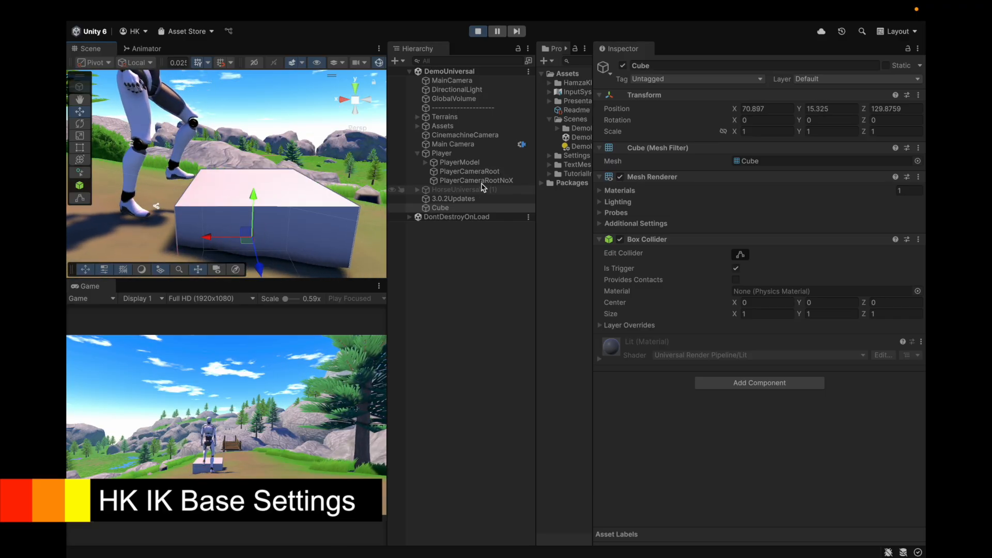
# Step: Try adding an element to PlayerModel's Foot IK Disabled States, restoring the size to 0, and view the Gizmos Color picker
pyautogui.click(442, 153)
pyautogui.click(459, 162)
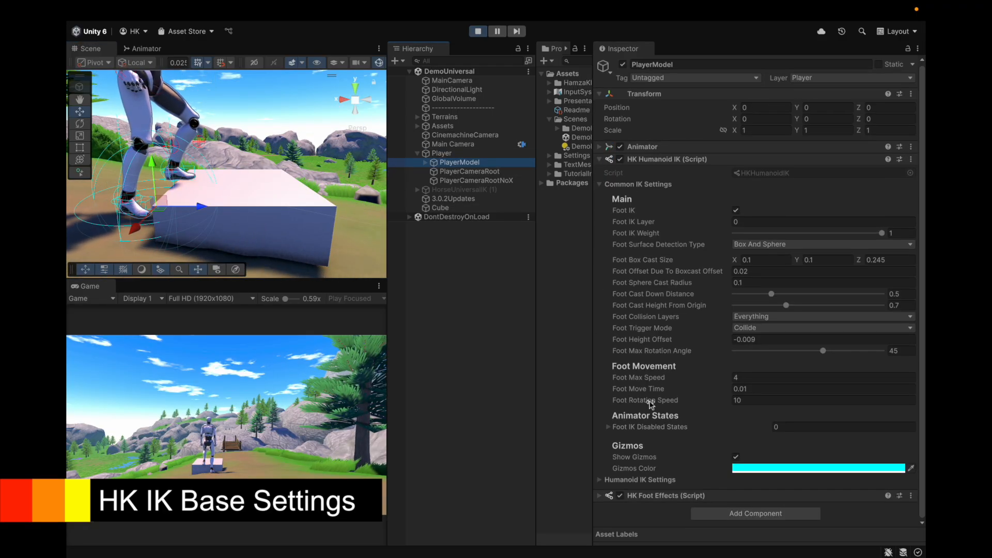
pyautogui.click(651, 427)
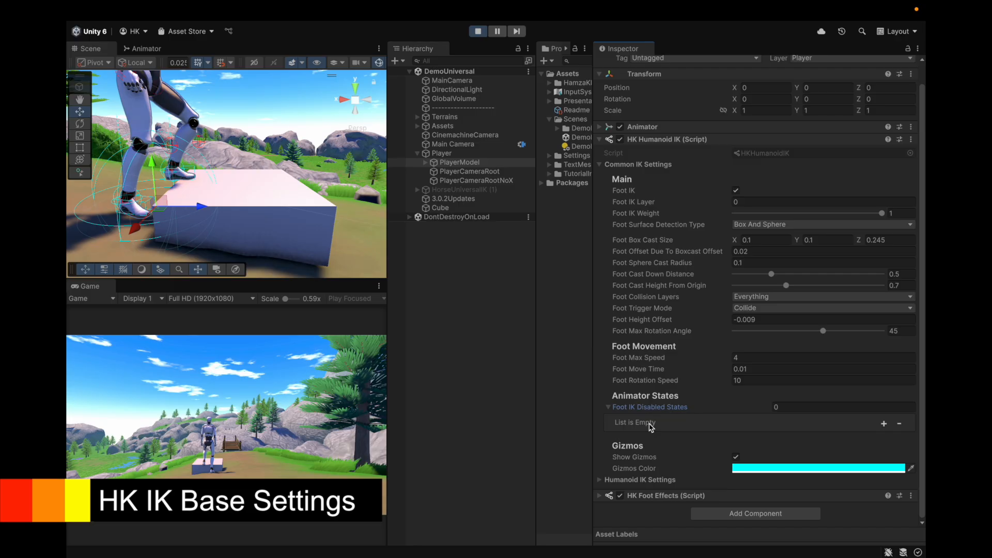
pyautogui.click(885, 424)
pyautogui.click(752, 445)
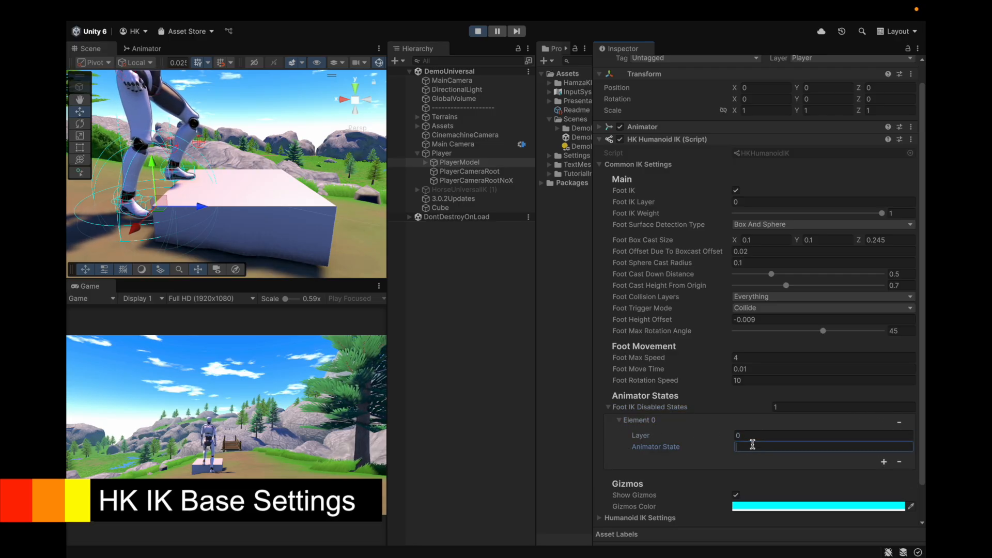
pyautogui.click(842, 408)
pyautogui.write('0')
pyautogui.press('Return')
pyautogui.click(610, 409)
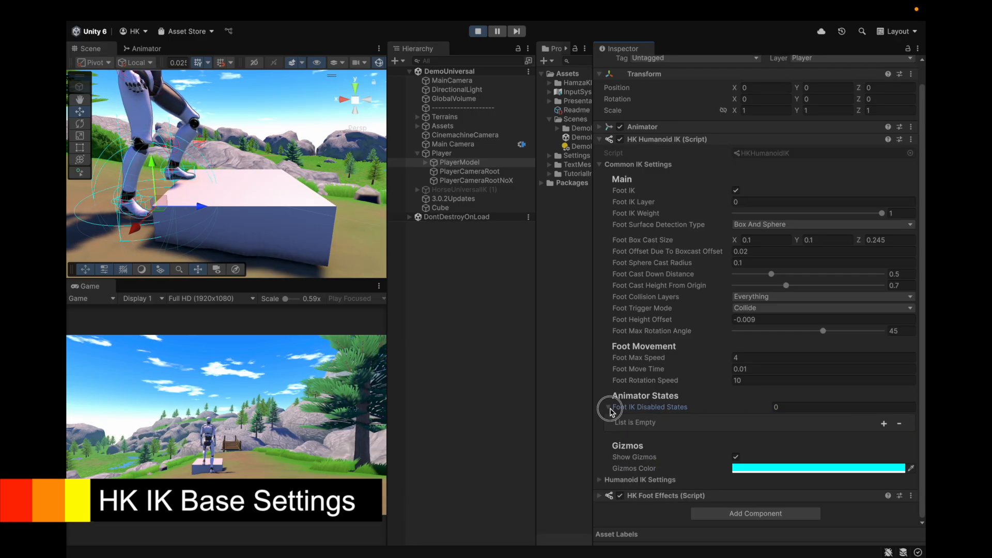
pyautogui.click(748, 470)
pyautogui.press('Escape')
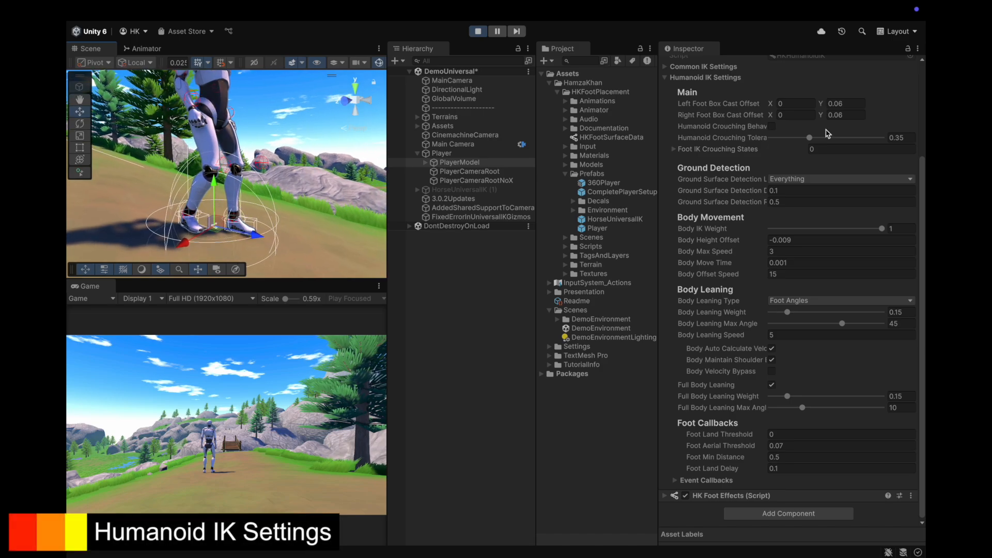
# Step: Widen the PlayerModel component settings and try changing Left Foot Box Cast Offset, restoring X 0 and Y 0.06
pyautogui.scroll(5, 754, 232)
pyautogui.moveTo(658, 232); pyautogui.dragTo(615, 233)
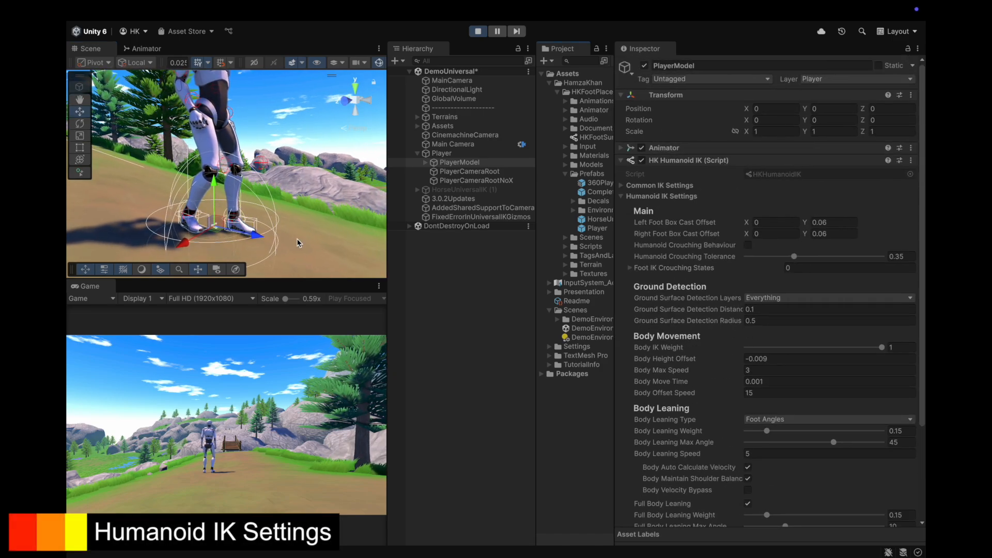
pyautogui.scroll(5, 267, 252)
pyautogui.click(771, 223)
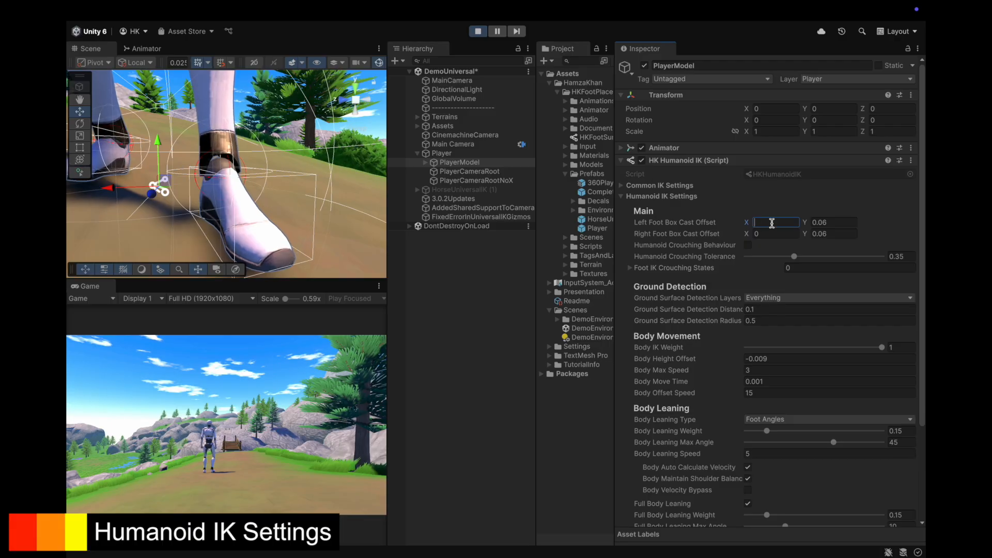
pyautogui.keyDown('alt'); pyautogui.moveTo(171, 201); pyautogui.dragTo(325, 166); pyautogui.keyUp('alt')
pyautogui.write('0.06')
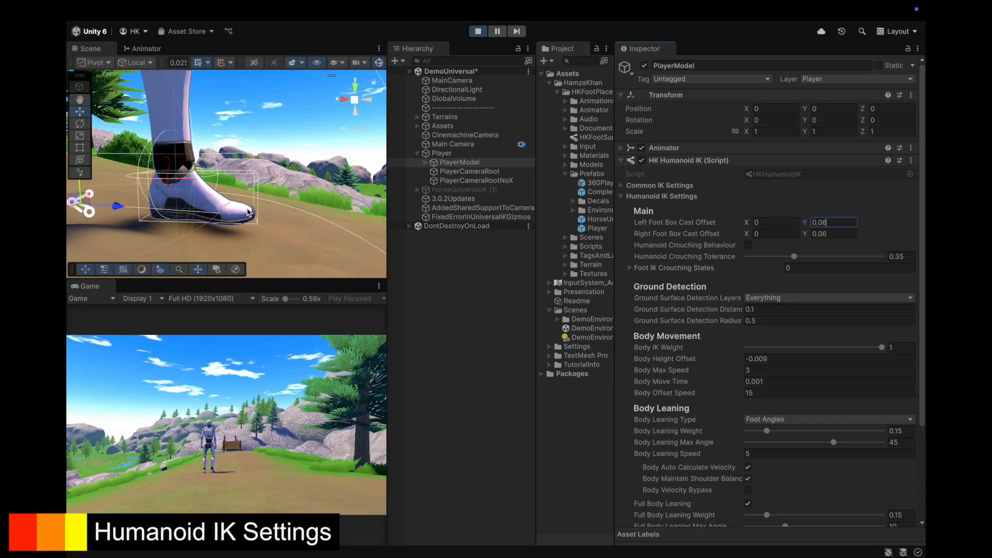
# Step: Enable Humanoid Crouching Behaviour in PlayerModel's Humanoid IK Settings
pyautogui.scroll(-5, 262, 188)
pyautogui.keyDown('alt'); pyautogui.moveTo(248, 195); pyautogui.dragTo(202, 220); pyautogui.keyUp('alt')
pyautogui.click(748, 245)
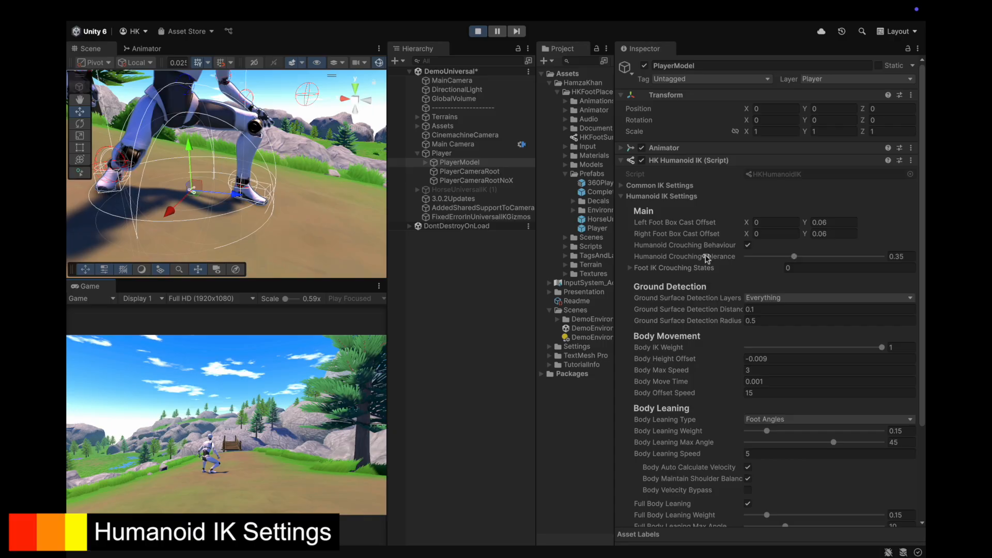
# Step: Try a higher Humanoid Crouching Tolerance, undo the change, and examine the crouched legs and foot gizmos
pyautogui.moveTo(794, 257); pyautogui.dragTo(887, 247)
pyautogui.press('super+z')
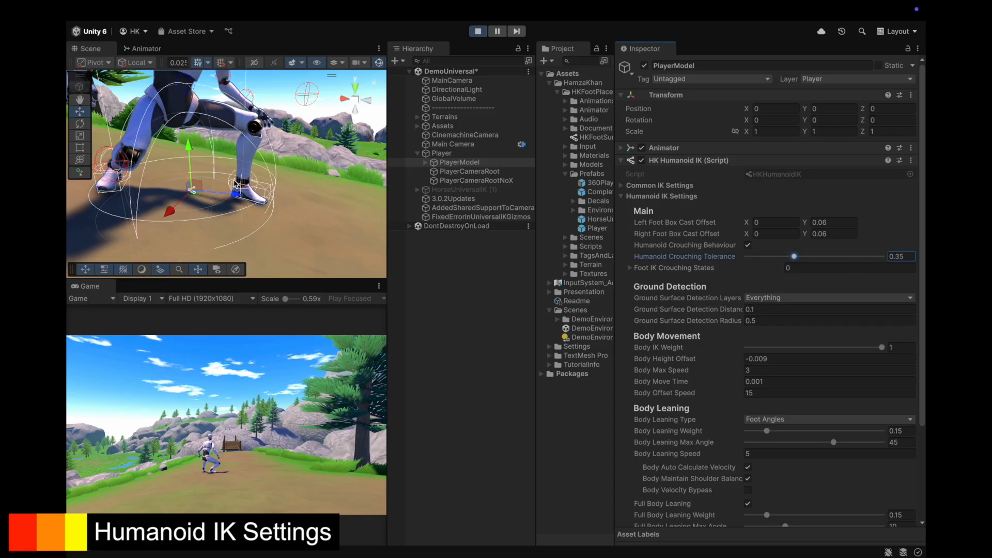
pyautogui.scroll(-5, 259, 147)
pyautogui.scroll(3, 233, 184)
pyautogui.keyDown('alt'); pyautogui.moveTo(233, 183); pyautogui.dragTo(217, 191); pyautogui.keyUp('alt')
pyautogui.scroll(4, 217, 191)
pyautogui.scroll(-3, 311, 230)
pyautogui.scroll(4, 312, 230)
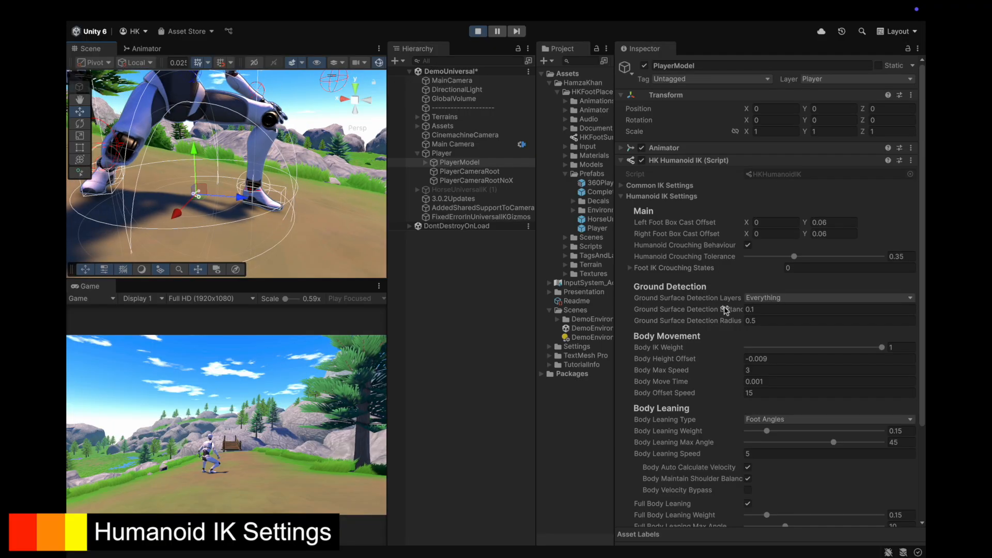
# Step: Try adding an element to the Foot IK Crouching States list and remove it
pyautogui.click(627, 268)
pyautogui.click(884, 285)
pyautogui.click(900, 298)
# Step: View the Player object's TPC Controller settings, and return to PlayerModel with its Foot IK Crouching States list collapsed
pyautogui.doubleClick(478, 153)
pyautogui.scroll(-3, 736, 486)
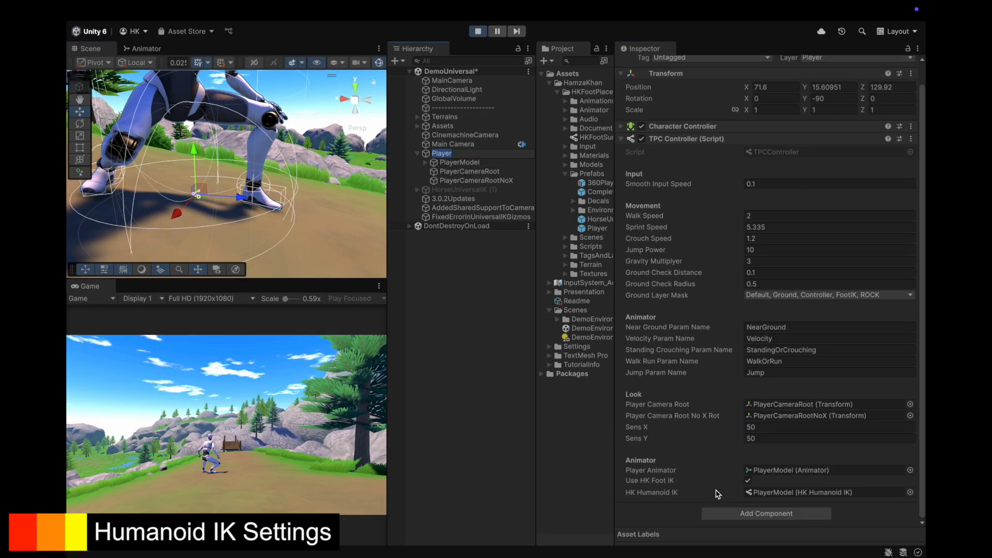
pyautogui.scroll(3, 659, 400)
pyautogui.click(490, 165)
pyautogui.scroll(-5, 706, 289)
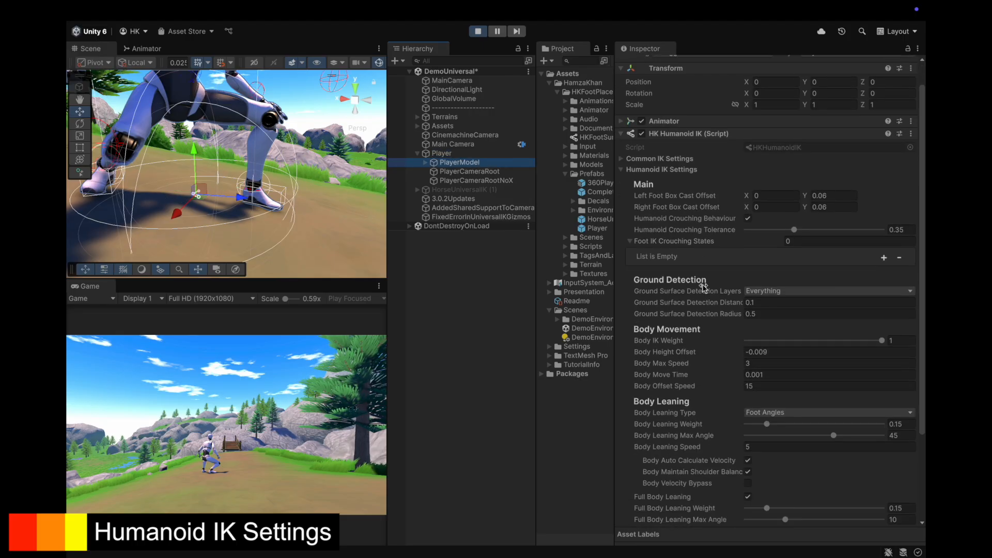
pyautogui.click(724, 136)
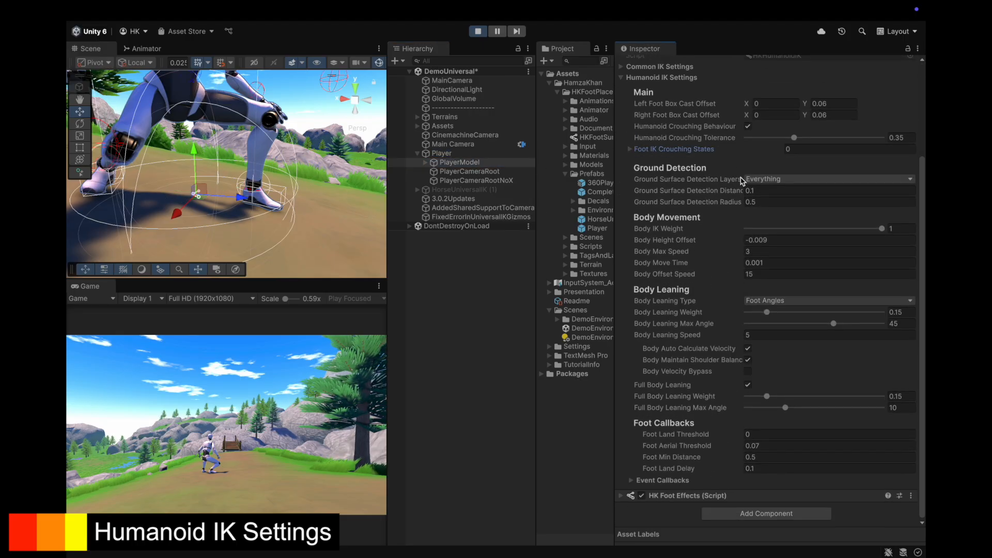
# Step: Widen the Inspector, view the Ground Surface Detection Layers options, and enter 0.1 as the Ground Surface Detection Distance
pyautogui.moveTo(611, 186); pyautogui.dragTo(588, 186)
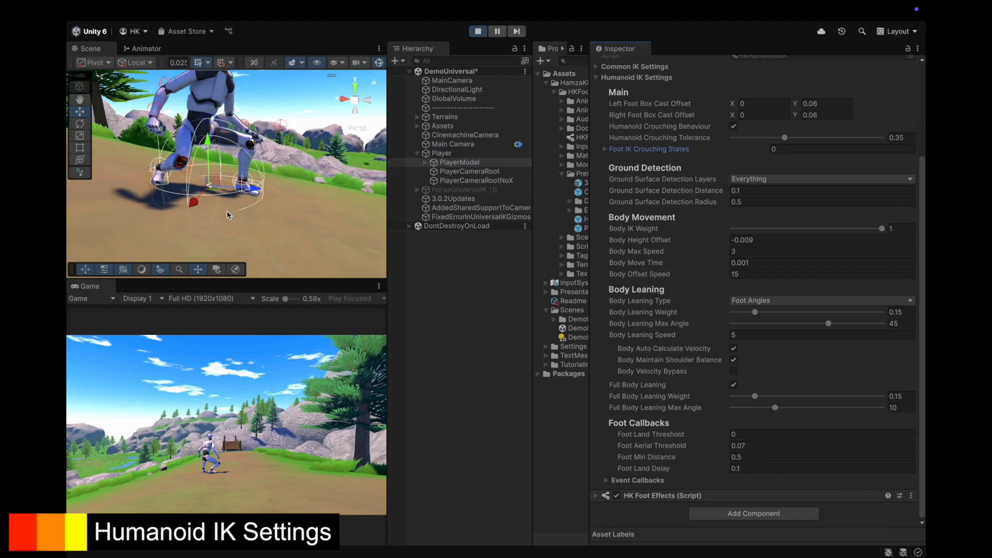
pyautogui.click(762, 180)
pyautogui.click(712, 179)
pyautogui.click(800, 190)
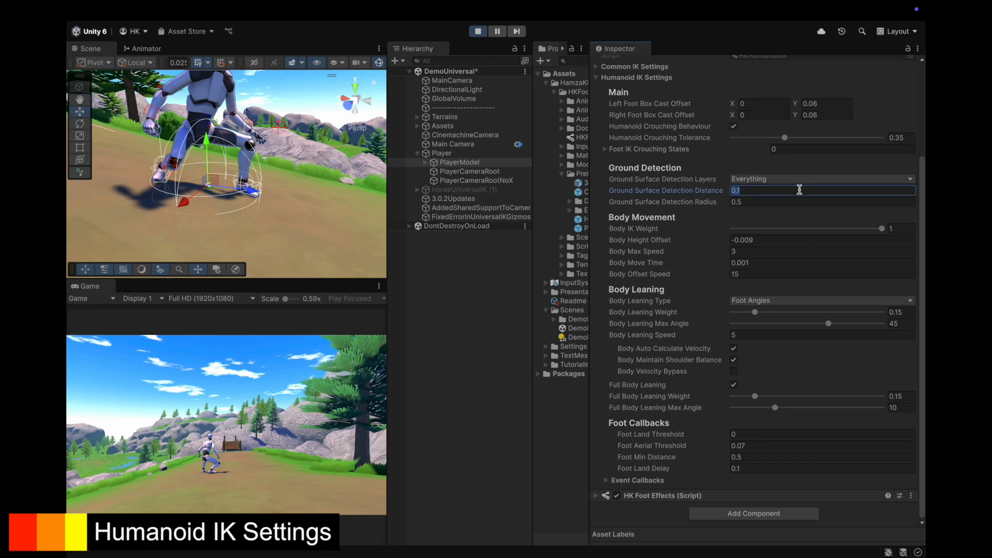
pyautogui.write('.3')
pyautogui.press('BackSpace')
pyautogui.write('1')
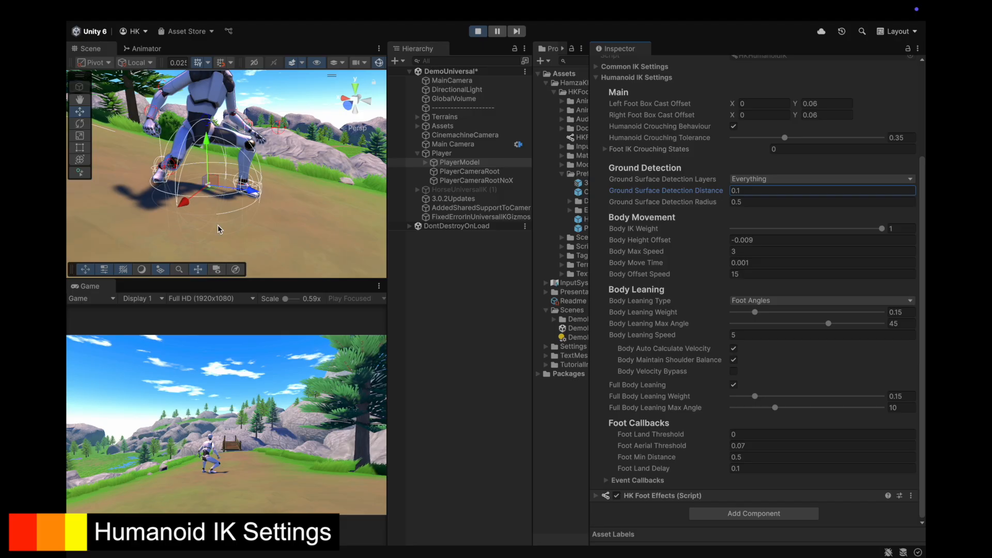
# Step: Try another Ground Surface Detection Radius and a lower Body IK Weight, undoing each change
pyautogui.click(753, 202)
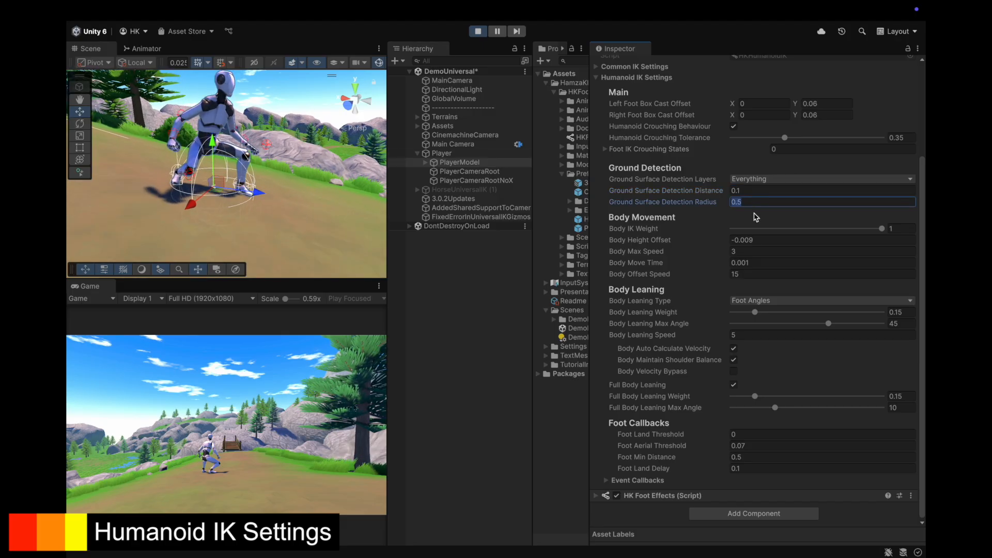
pyautogui.moveTo(722, 201); pyautogui.dragTo(760, 200)
pyautogui.press('super+z')
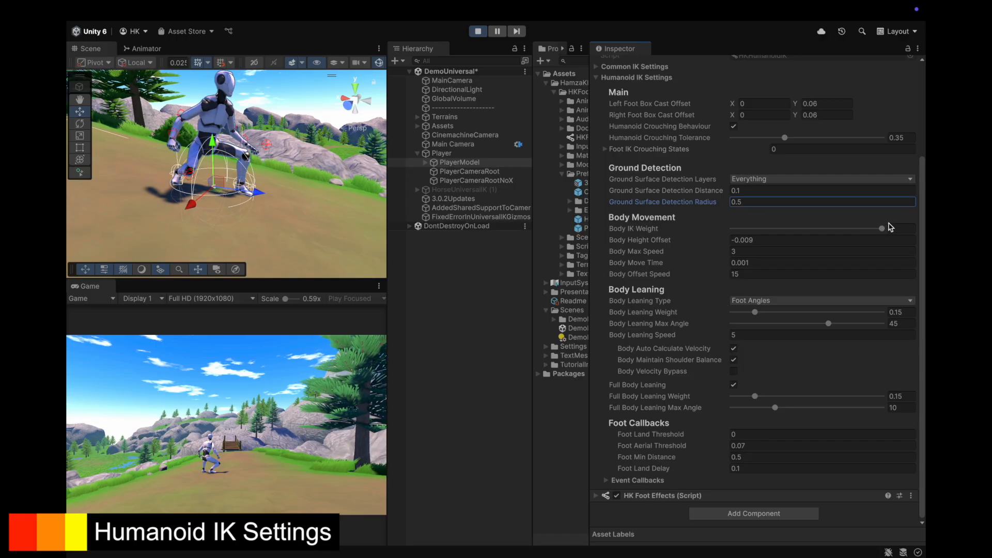
pyautogui.moveTo(881, 229); pyautogui.dragTo(760, 236)
pyautogui.press('super+z')
# Step: Disable Humanoid Crouching Behaviour and set PlayerModel's Body Height Offset to -0.2
pyautogui.scroll(4, 778, 249)
pyautogui.scroll(2, 760, 249)
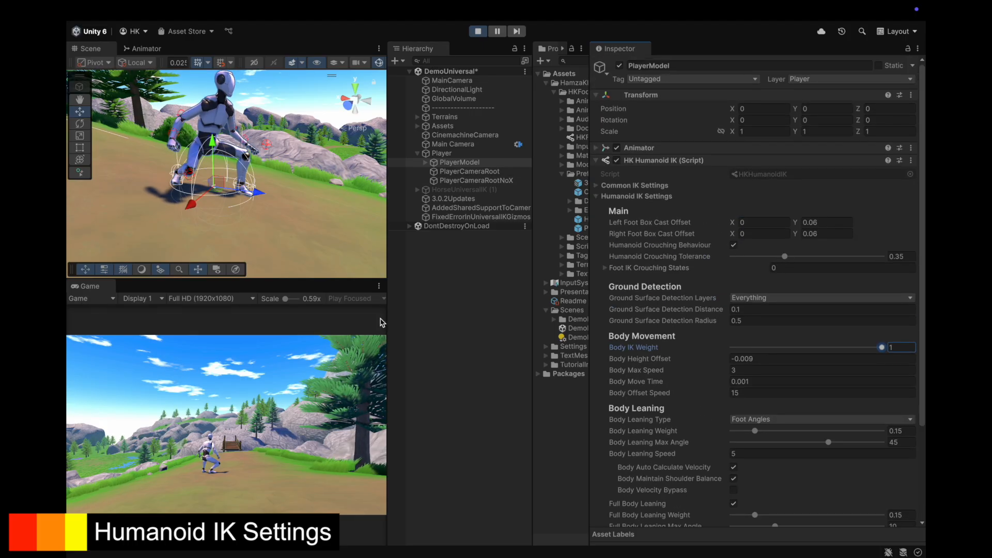
pyautogui.scroll(-4, 822, 266)
pyautogui.click(893, 282)
pyautogui.scroll(-1, 773, 256)
pyautogui.write('-2.5')
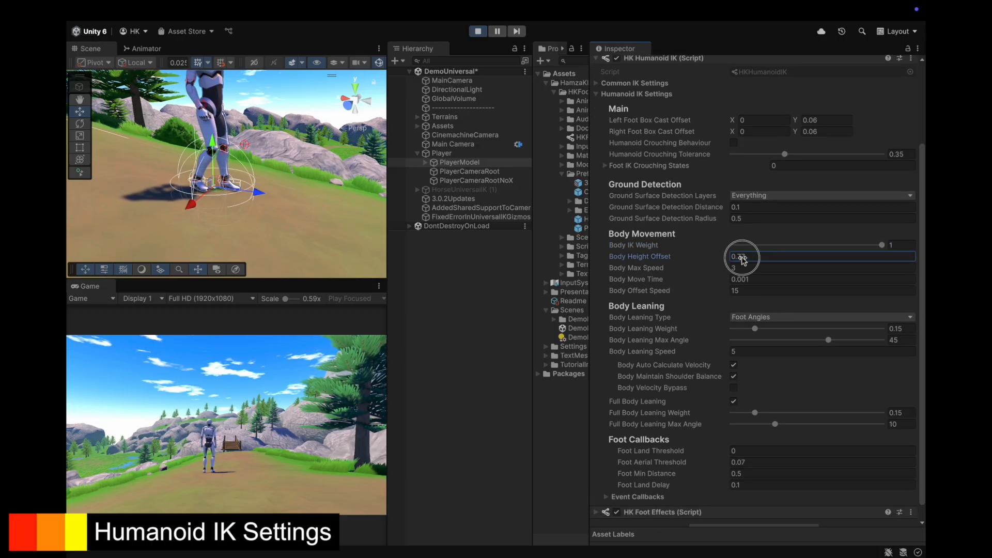
pyautogui.click(767, 256)
pyautogui.write('0')
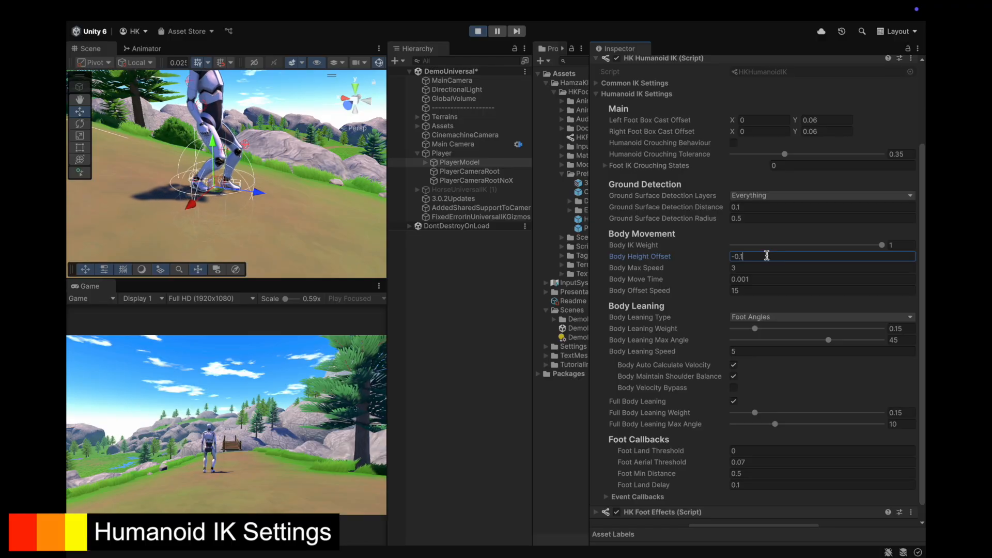
# Step: Walk the character around in play mode and examine the lowered body and bent legs from several angles
pyautogui.keyDown('alt'); pyautogui.moveTo(305, 171); pyautogui.dragTo(222, 176); pyautogui.keyUp('alt')
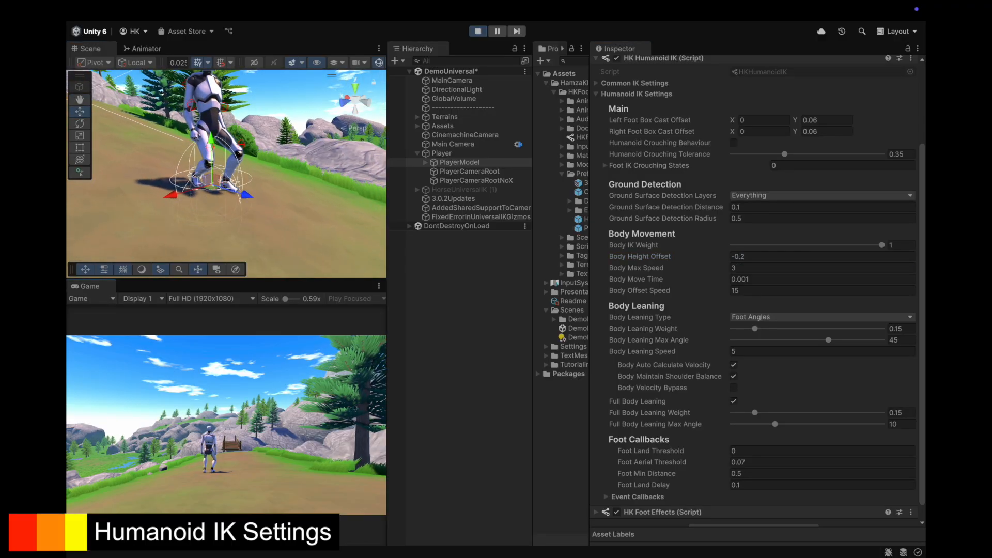
pyautogui.click(268, 376)
pyautogui.press('a')
pyautogui.press('d')
pyautogui.press('w')
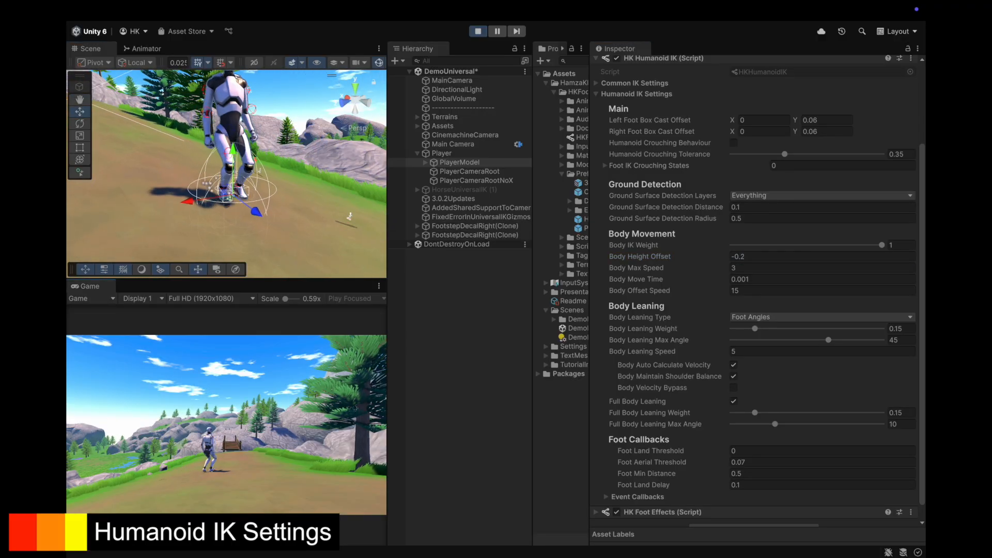
pyautogui.press('Escape')
pyautogui.keyDown('alt'); pyautogui.moveTo(290, 170); pyautogui.dragTo(240, 223); pyautogui.keyUp('alt')
pyautogui.click(248, 372)
pyautogui.press('a')
pyautogui.press('d')
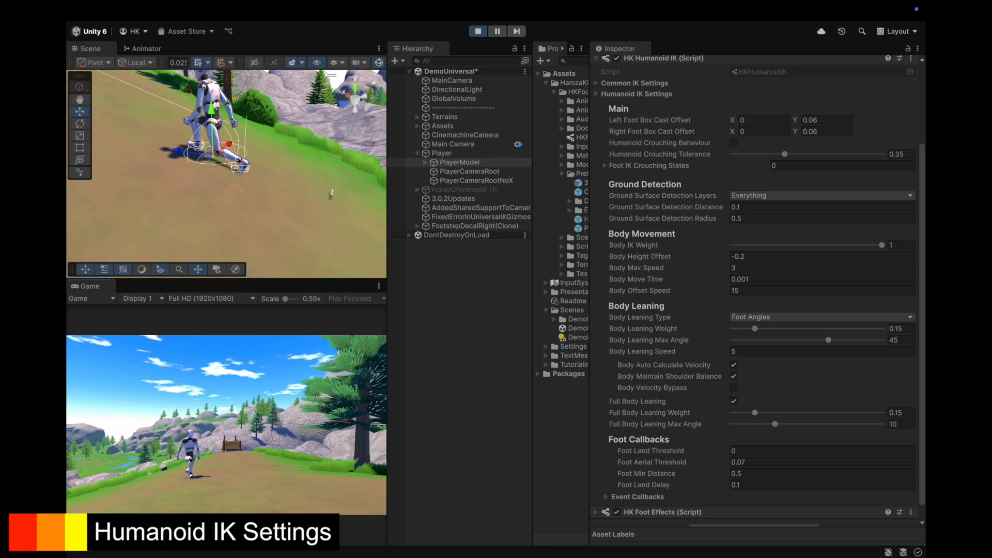
pyautogui.press('a')
pyautogui.press('d')
pyautogui.press('a')
pyautogui.press('w')
pyautogui.press('Escape')
pyautogui.keyDown('alt'); pyautogui.moveTo(298, 228); pyautogui.dragTo(265, 140); pyautogui.keyUp('alt')
# Step: View the Loco state and its settings in the player's animator controller
pyautogui.click(143, 48)
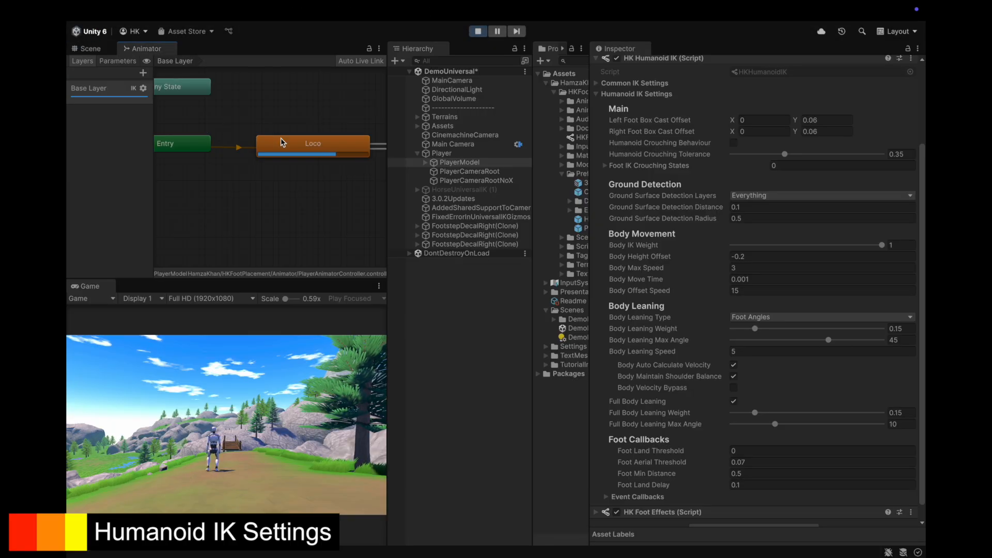
pyautogui.click(313, 143)
pyautogui.scroll(-5, 276, 214)
pyautogui.scroll(4, 276, 214)
pyautogui.scroll(-10, 190, 205)
pyautogui.scroll(6, 213, 204)
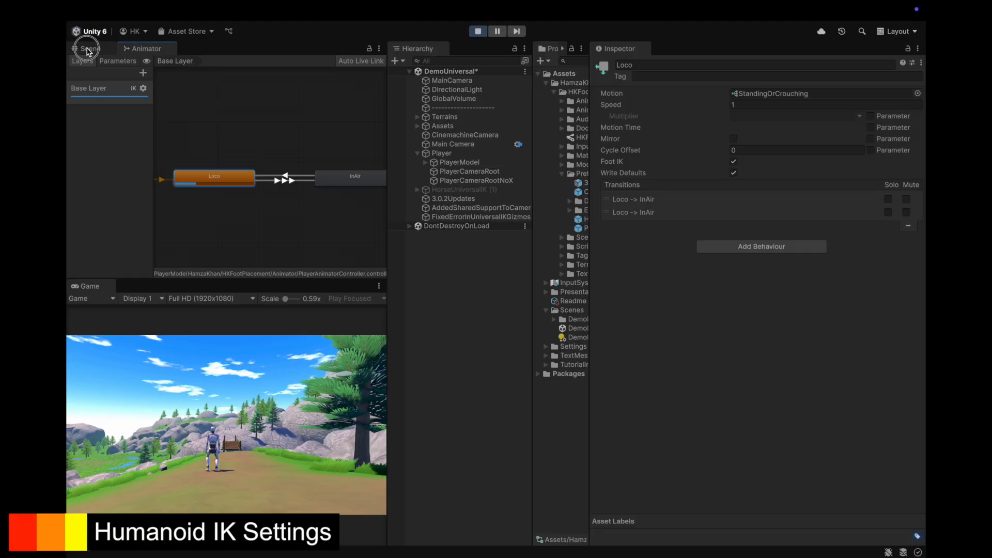
# Step: Return to the scene and show PlayerModel's Humanoid IK Settings again
pyautogui.click(88, 48)
pyautogui.keyDown('alt'); pyautogui.moveTo(127, 142); pyautogui.dragTo(243, 157); pyautogui.keyUp('alt')
pyautogui.click(474, 180)
pyautogui.click(476, 163)
pyautogui.scroll(-3, 664, 218)
pyautogui.scroll(-3, 663, 218)
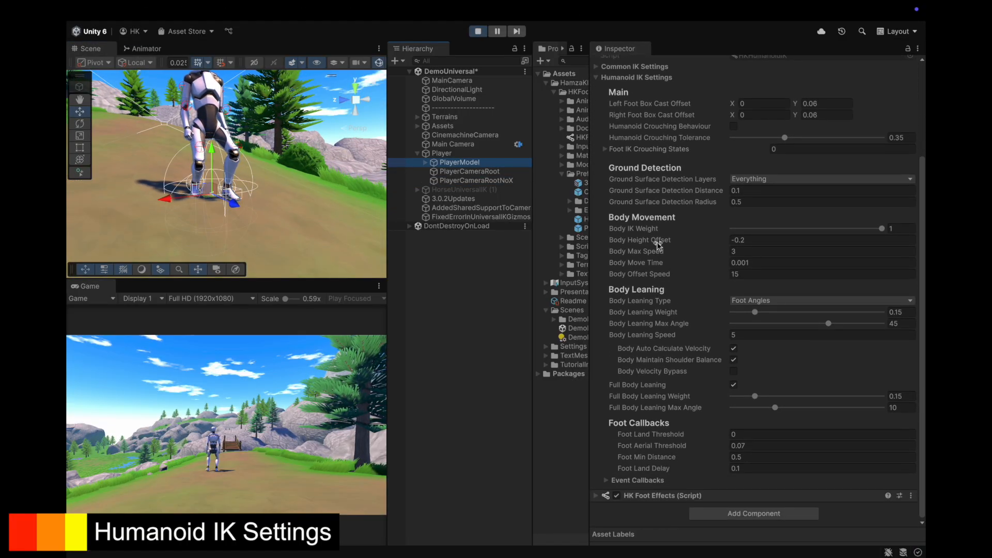
# Step: Set PlayerModel's Body Height Offset to -0.009 by pasting a copied value
pyautogui.click(768, 238)
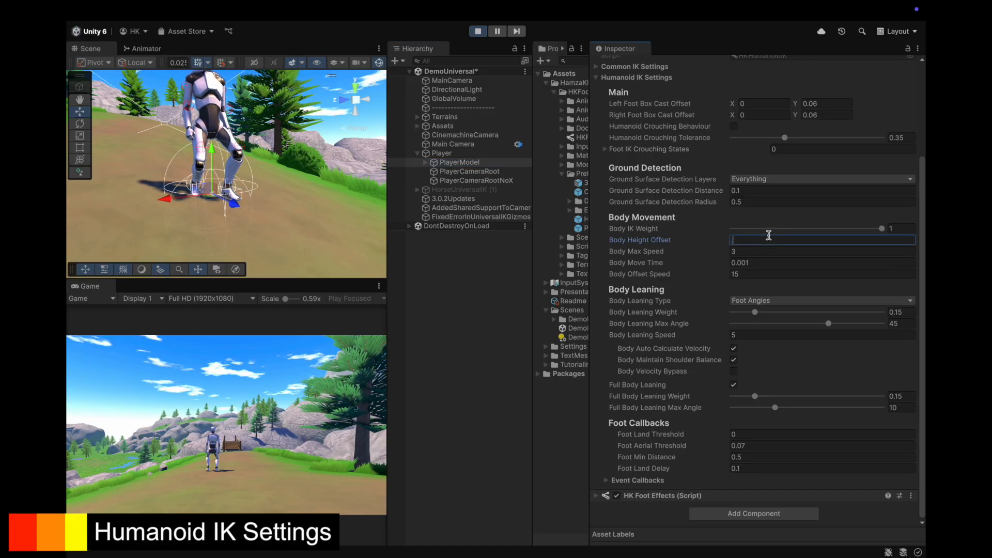
pyautogui.scroll(12, 755, 223)
pyautogui.click(805, 260)
pyautogui.press('super+c')
pyautogui.click(635, 106)
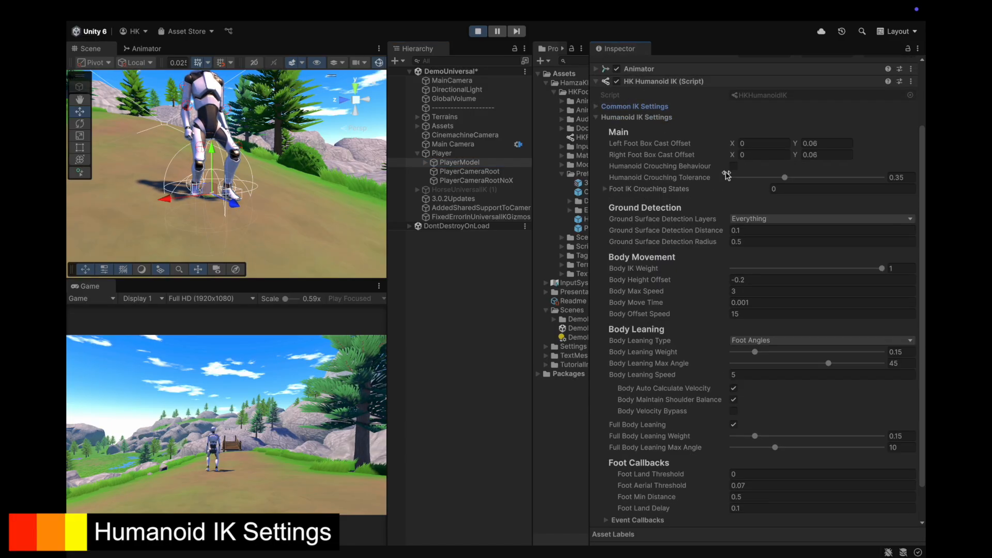
pyautogui.click(771, 303)
pyautogui.press('super+v')
pyautogui.scroll(1, 838, 313)
pyautogui.click(765, 282)
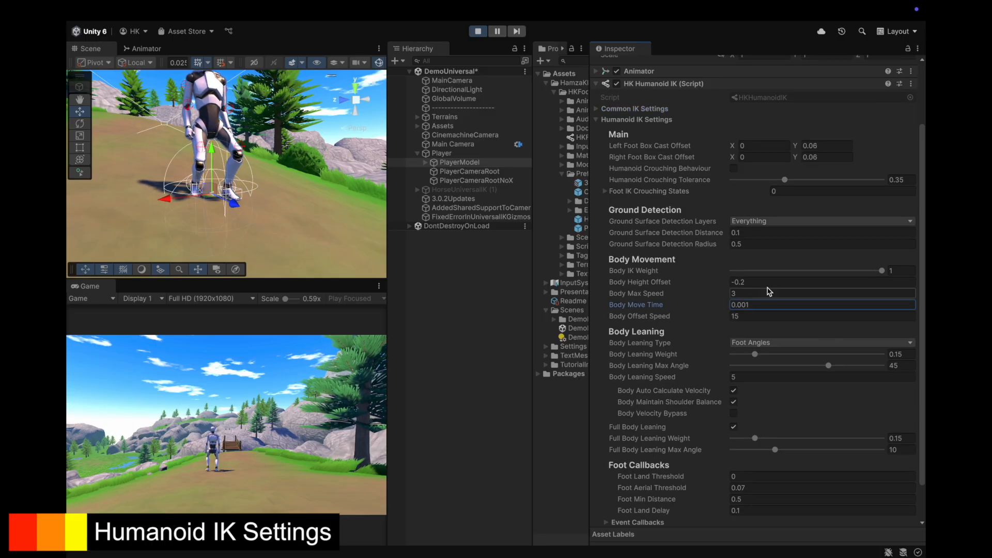
pyautogui.press('super+v')
# Step: Review the Body Max Speed, Body Move Time and Body Offset Speed fields and the Body Leaning Type options
pyautogui.click(676, 294)
pyautogui.press('Tab')
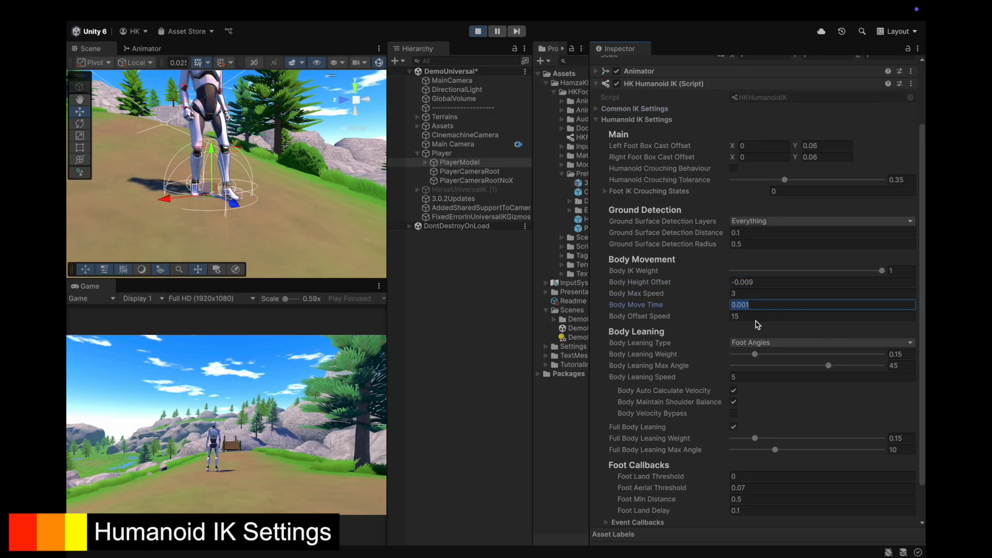
pyautogui.press('Tab')
pyautogui.scroll(-2, 744, 310)
pyautogui.click(744, 302)
pyautogui.click(747, 310)
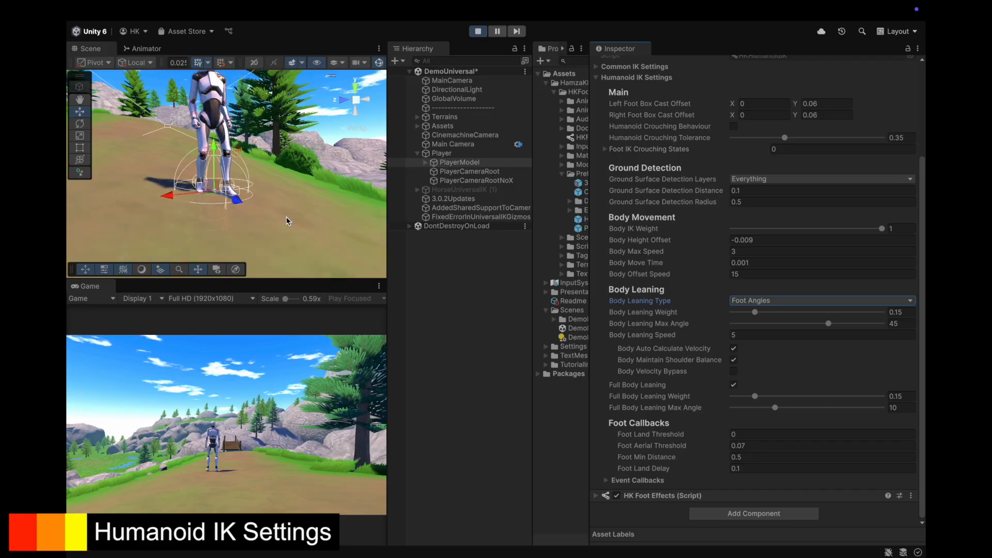
# Step: Walk the character across the terrain and view it from the side in the scene
pyautogui.scroll(-5, 309, 217)
pyautogui.keyDown('alt'); pyautogui.moveTo(246, 217); pyautogui.dragTo(331, 276); pyautogui.keyUp('alt')
pyautogui.press('s')
pyautogui.press('d')
pyautogui.press('w')
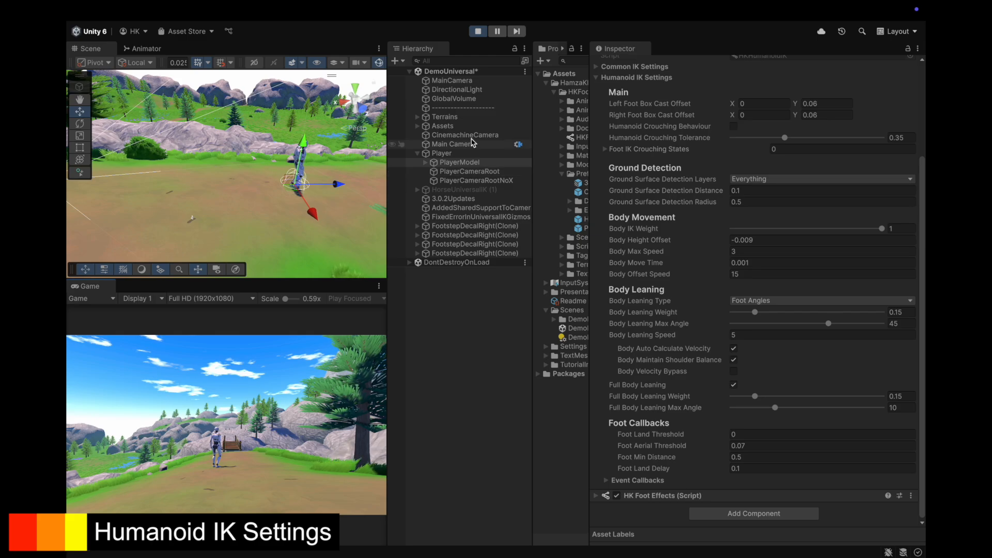
# Step: Assign PlayerCameraRoot as CinemachineCamera's Tracking Target and move the character to test the camera
pyautogui.click(465, 135)
pyautogui.click(763, 227)
pyautogui.moveTo(499, 172); pyautogui.dragTo(749, 228)
pyautogui.press('d')
pyautogui.press('a')
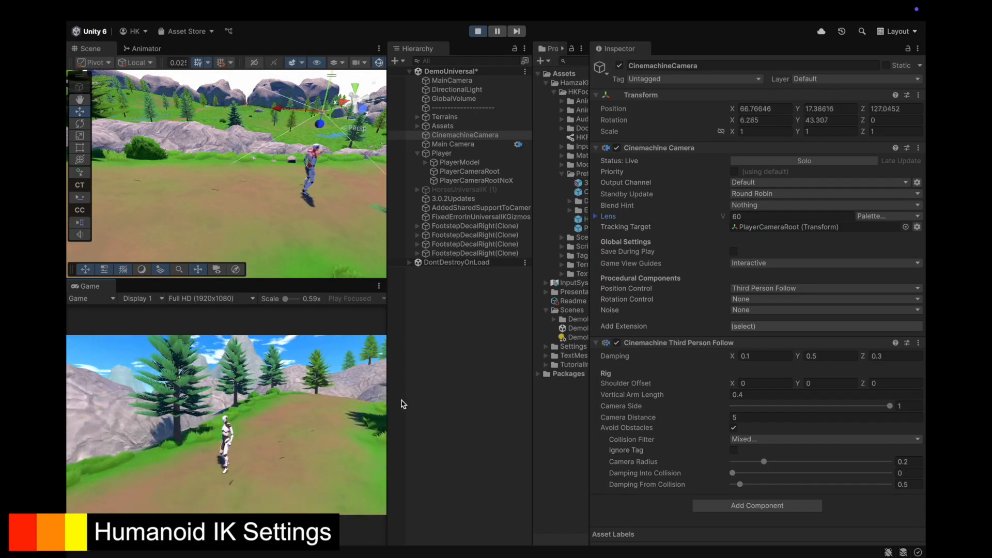
# Step: Focus the scene on PlayerModel and create a Cube at the character's feet
pyautogui.doubleClick(459, 163)
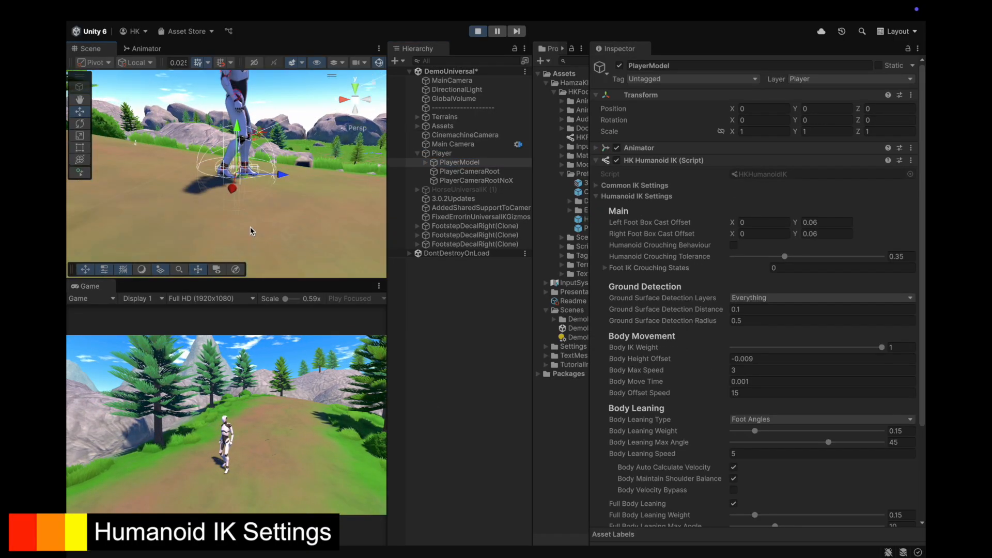
pyautogui.rightClick(422, 290)
pyautogui.moveTo(465, 381)
pyautogui.click(649, 370)
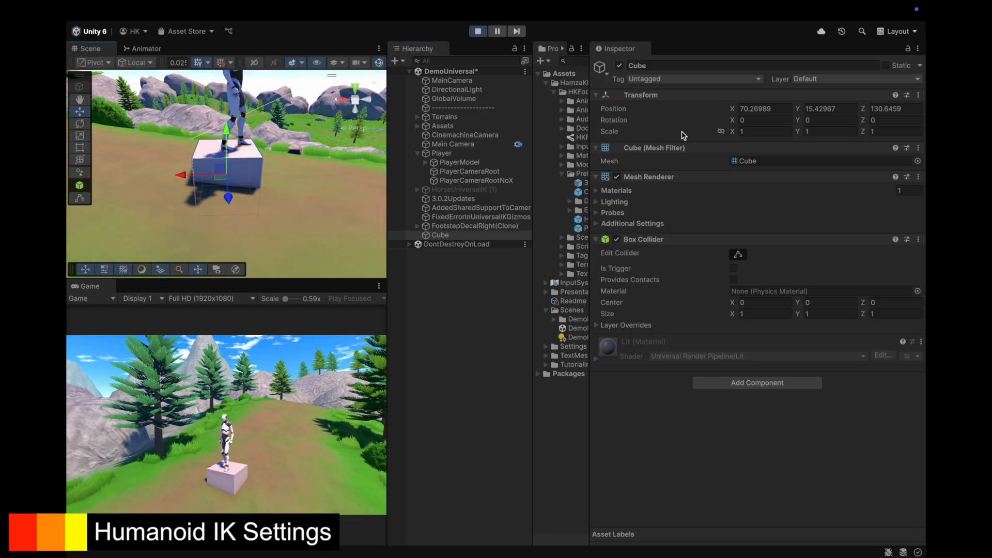
# Step: Make the cube a large ramp with Z rotation 18.88, X scale 15.5 and Z scale 4.27
pyautogui.click(894, 120)
pyautogui.write('11.44')
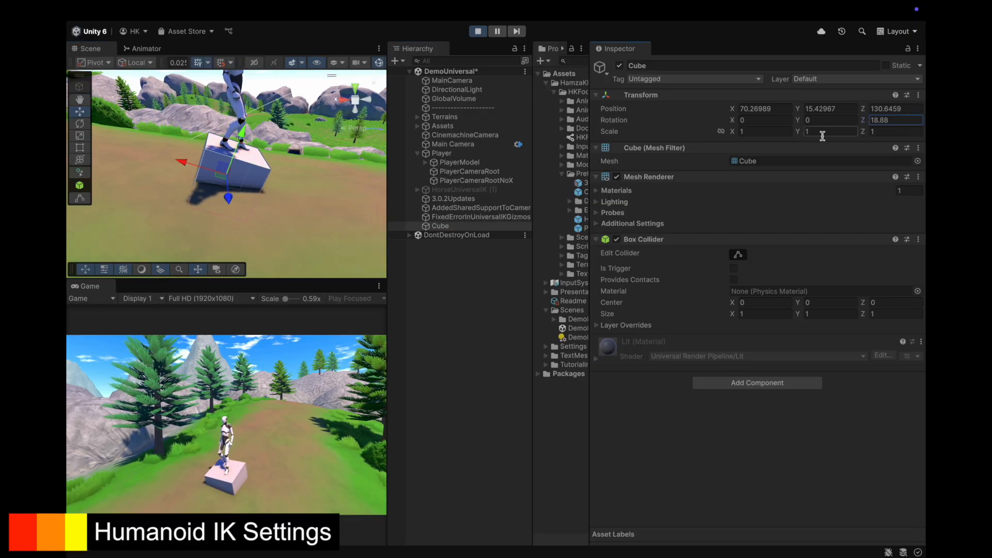
pyautogui.moveTo(733, 132); pyautogui.dragTo(902, 133)
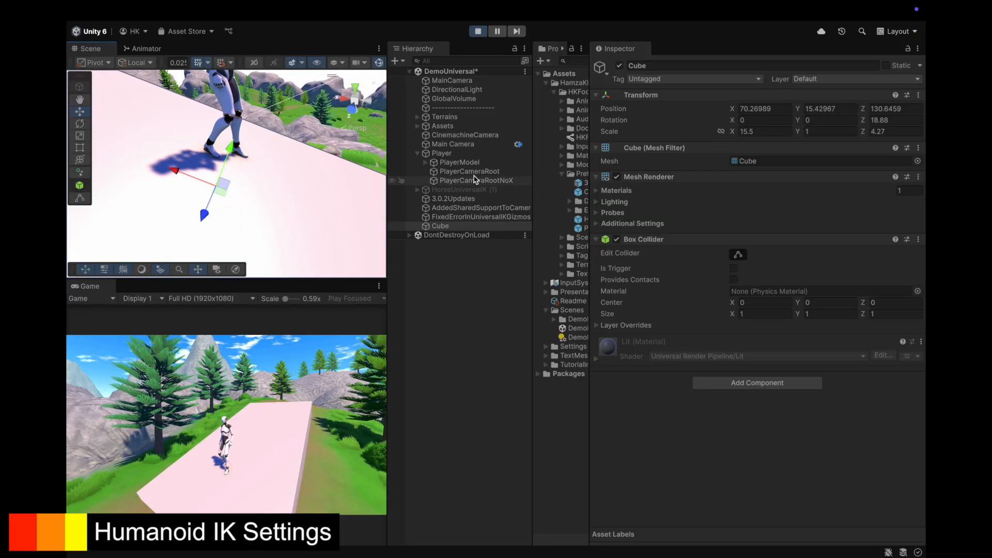
# Step: View PlayerModel's Body Leaning Type options and enable Body Velocity Bypass
pyautogui.click(442, 154)
pyautogui.click(467, 163)
pyautogui.scroll(-5, 734, 342)
pyautogui.click(755, 300)
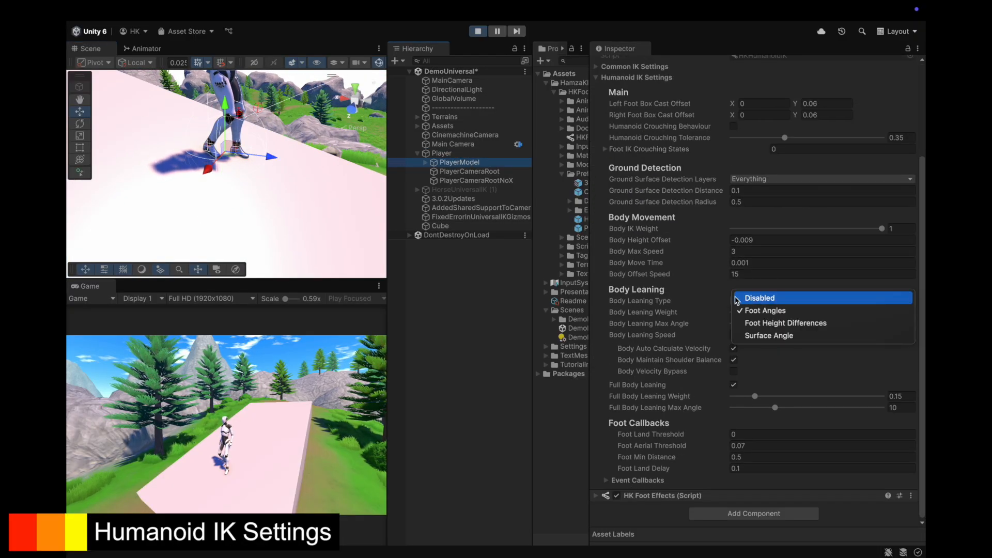
pyautogui.click(713, 297)
pyautogui.scroll(-2, 279, 258)
pyautogui.click(734, 371)
pyautogui.scroll(-2, 284, 224)
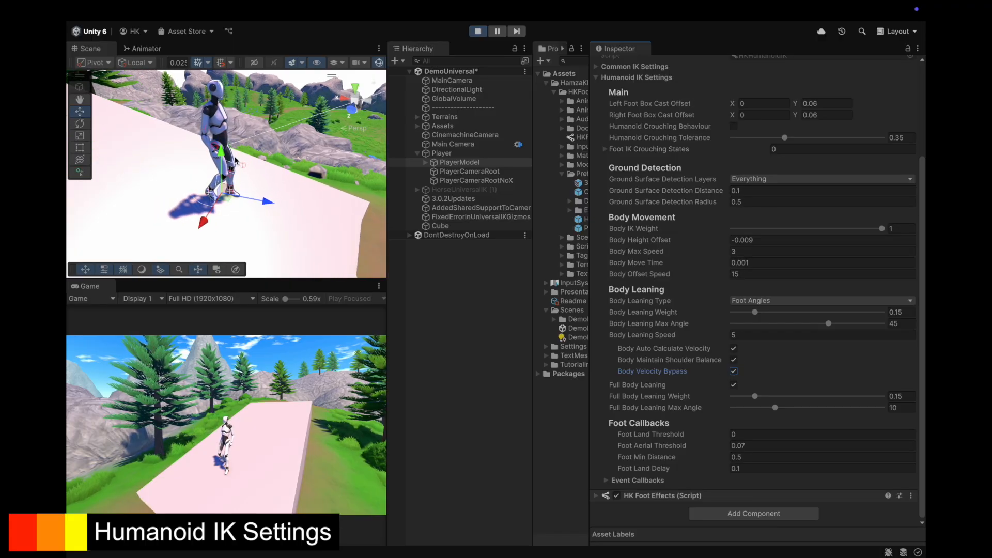
# Step: Try Body Leaning Weight at 1 and Body Maintain Shoulder Balance disabled, restoring both settings
pyautogui.moveTo(755, 312); pyautogui.dragTo(915, 309)
pyautogui.click(734, 361)
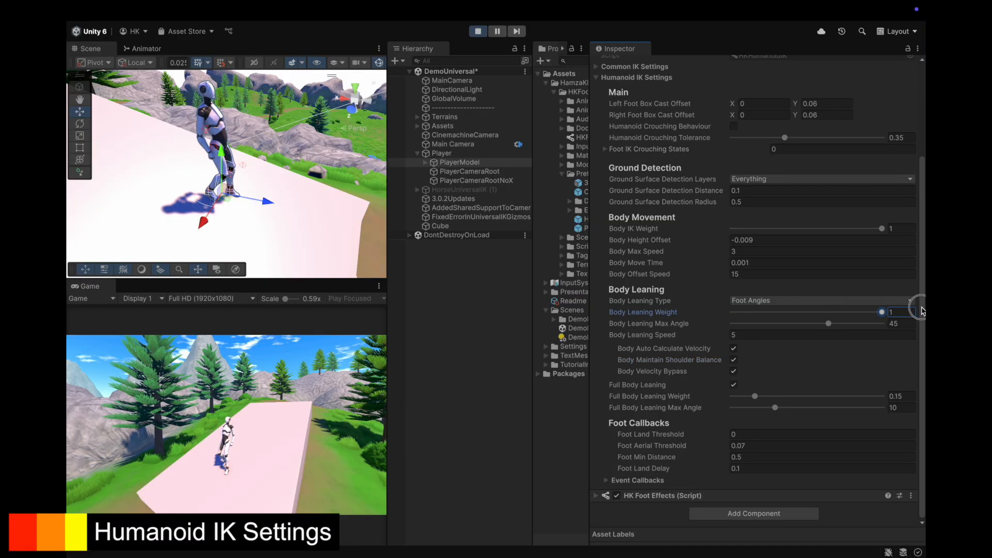
pyautogui.click(734, 361)
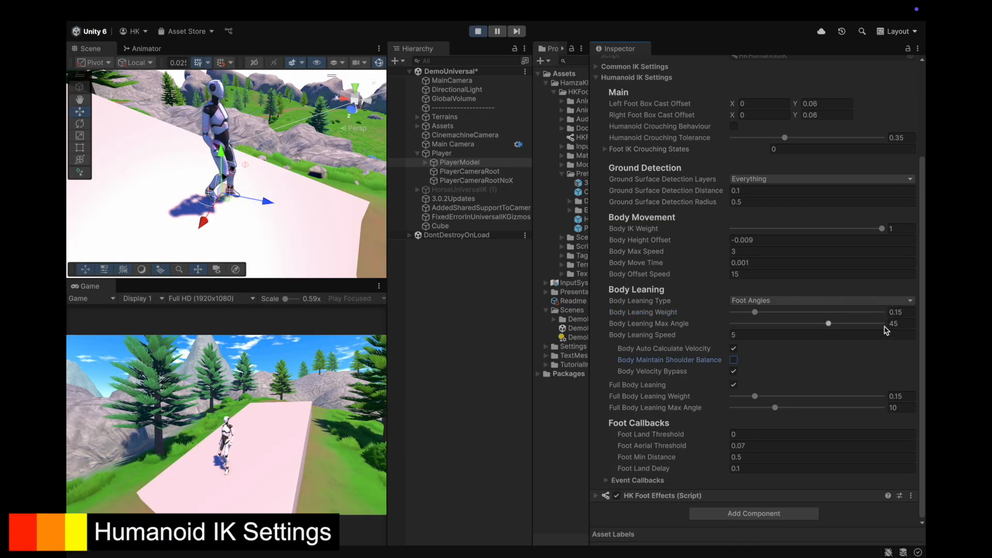
# Step: Try the Foot Height Differences leaning type with a much higher height-based multiplier, leaning weight 1 and max angle 70
pyautogui.click(775, 301)
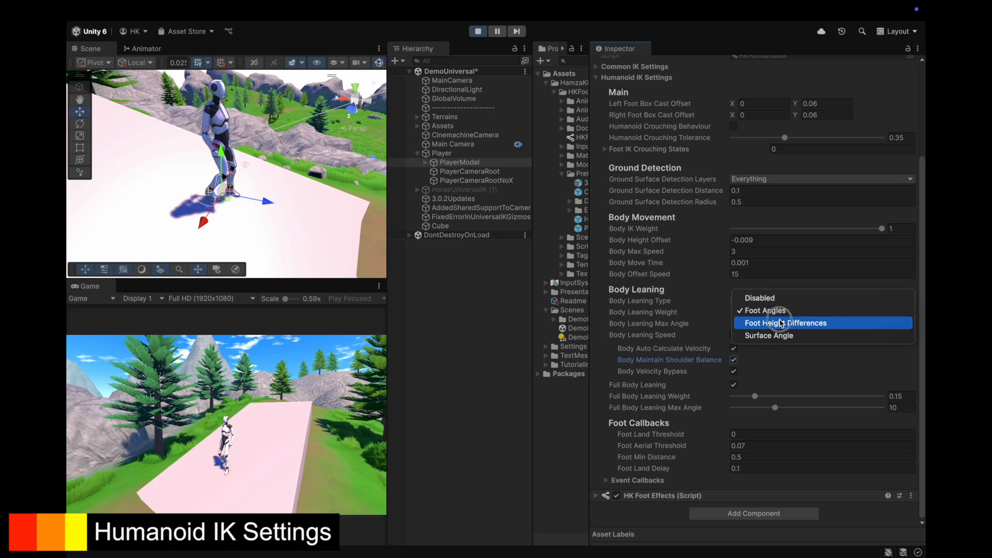
pyautogui.click(781, 323)
pyautogui.moveTo(718, 313); pyautogui.dragTo(781, 311)
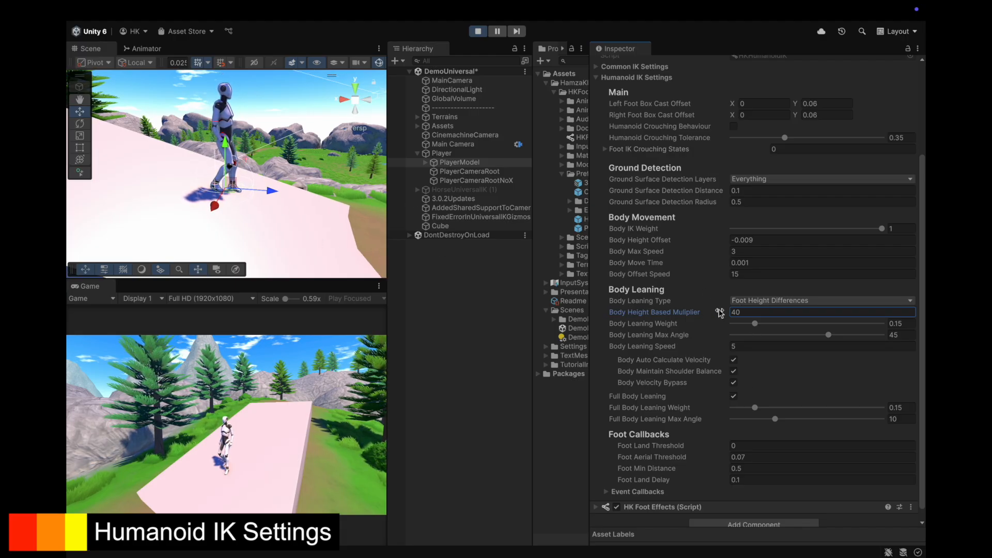
pyautogui.moveTo(724, 316); pyautogui.dragTo(646, 311)
pyautogui.moveTo(764, 313); pyautogui.dragTo(924, 332)
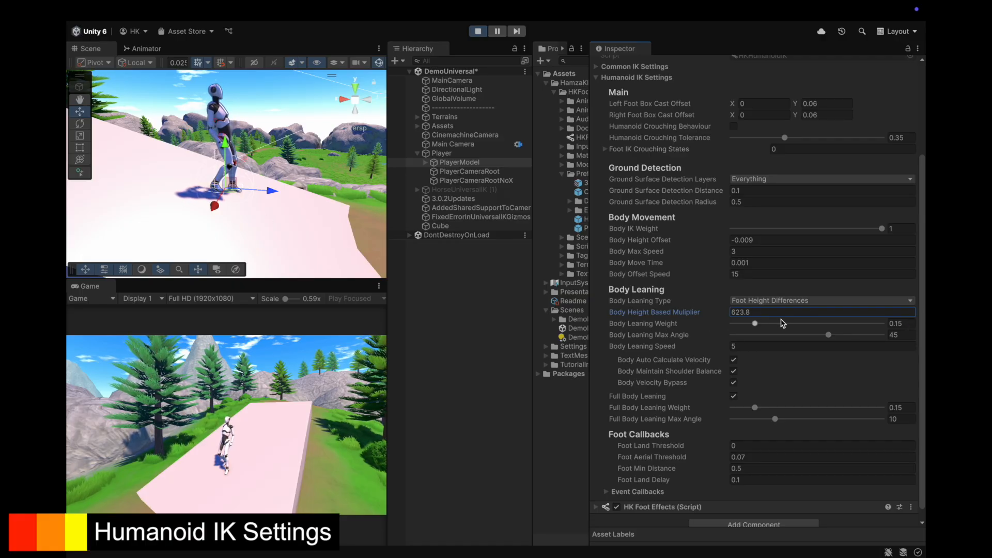
pyautogui.moveTo(759, 322); pyautogui.dragTo(927, 333)
pyautogui.moveTo(696, 313); pyautogui.dragTo(915, 337)
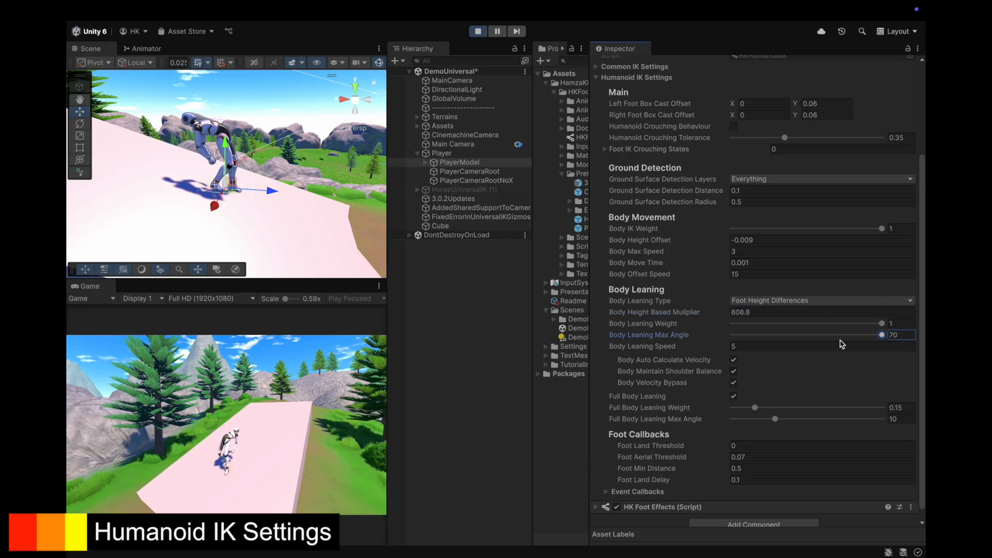
# Step: Try the Surface Angle leaning type and undo the changes back to Foot Angles
pyautogui.click(776, 300)
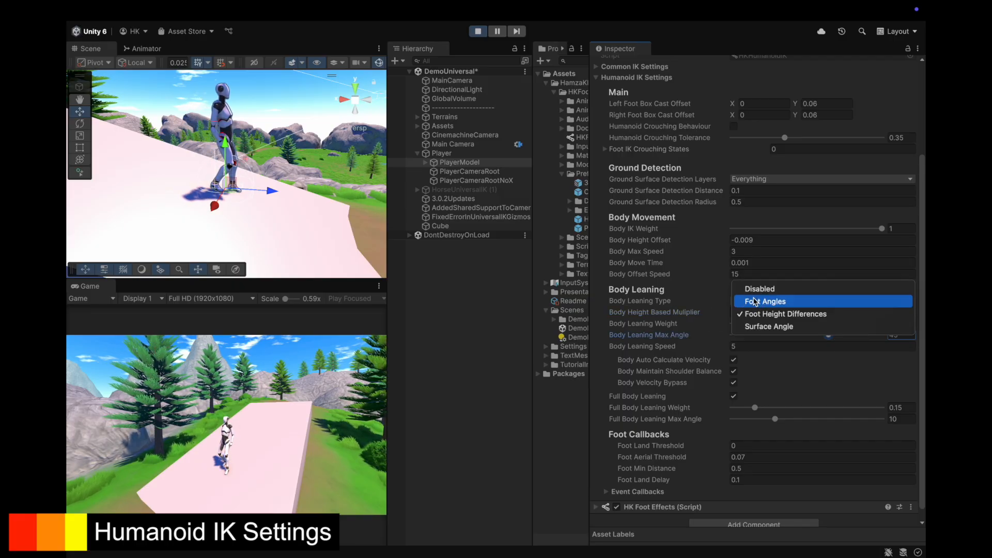
pyautogui.click(771, 328)
pyautogui.keyDown('alt'); pyautogui.moveTo(275, 240); pyautogui.dragTo(223, 215); pyautogui.keyUp('alt')
pyautogui.press('super+z')
pyautogui.press('super+z')
pyautogui.press('super+z')
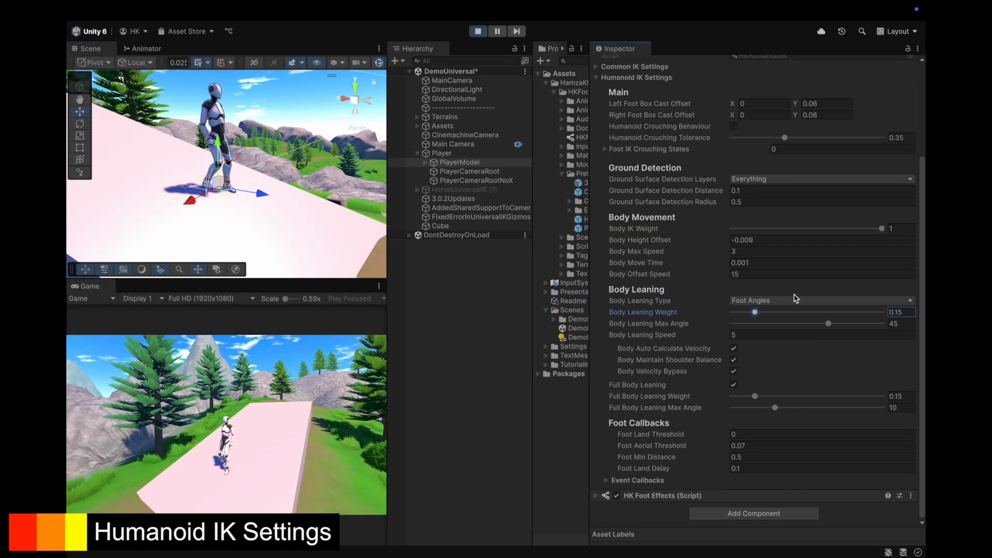
# Step: Set PlayerModel's Body Leaning Weight to 0.171 and try a Body Leaning Speed of 100, restoring it to 5
pyautogui.keyDown('alt'); pyautogui.moveTo(315, 219); pyautogui.dragTo(350, 203); pyautogui.keyUp('alt')
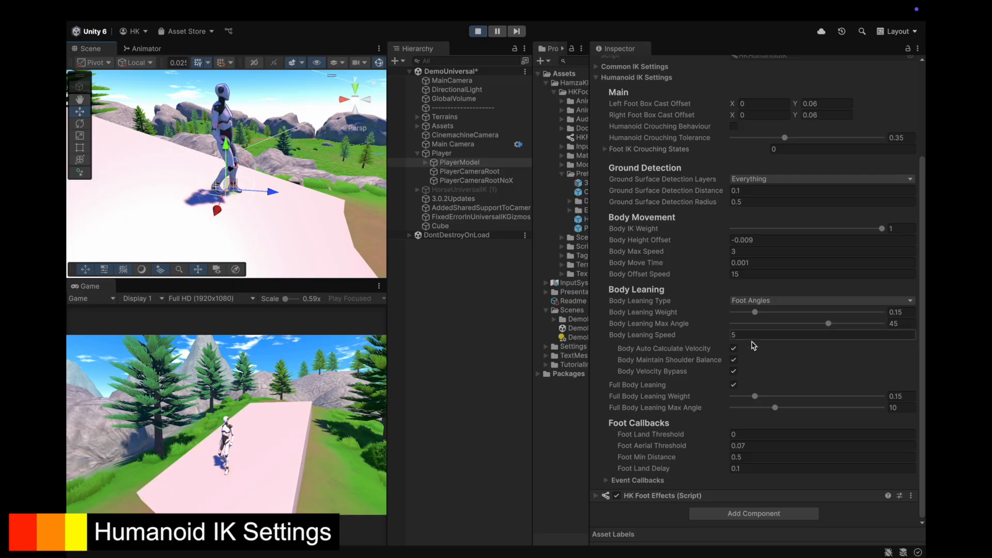
pyautogui.moveTo(755, 312)
pyautogui.mouseDown()
pyautogui.moveTo(870, 314)
pyautogui.moveTo(758, 313)
pyautogui.mouseUp()
pyautogui.click(770, 336)
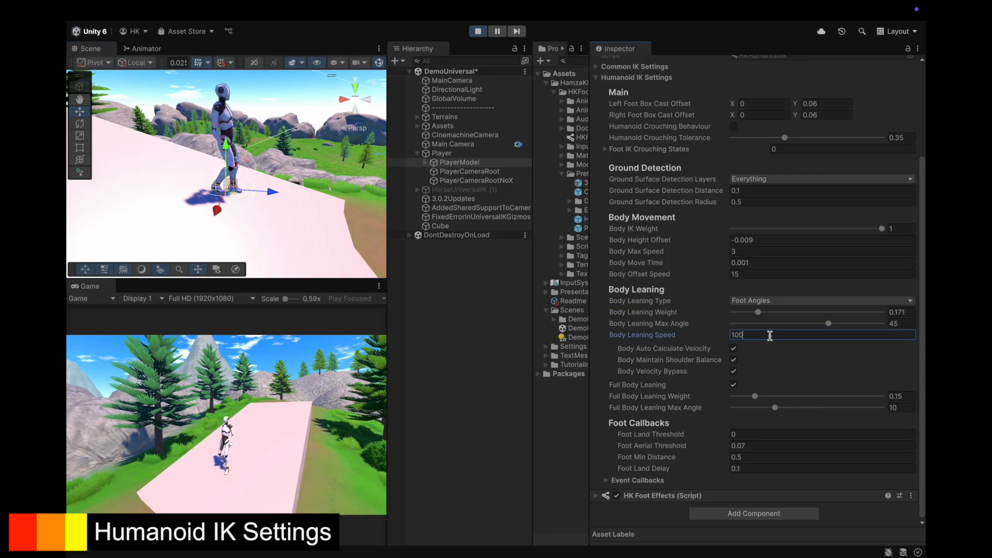
pyautogui.click(759, 312)
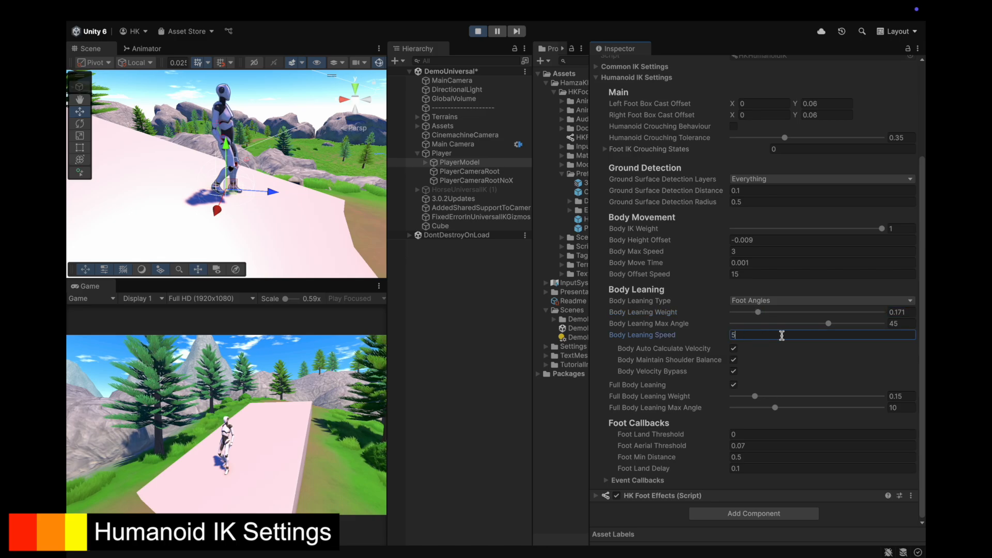
# Step: Try Full Body Leaning and its weight, restoring the weight to 0.15, and view the character's feet on the ramp up close
pyautogui.click(735, 385)
pyautogui.moveTo(756, 398); pyautogui.dragTo(723, 409)
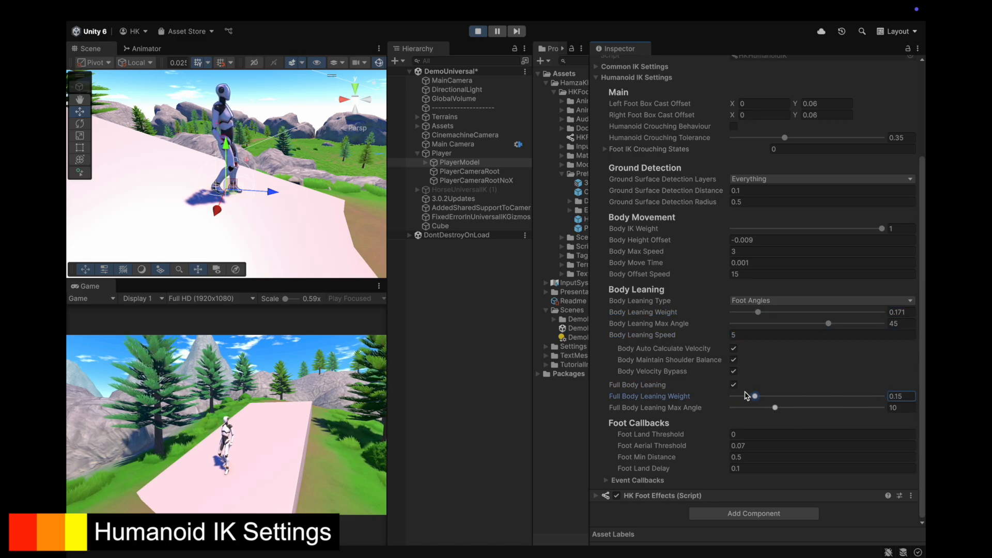
pyautogui.scroll(10, 252, 208)
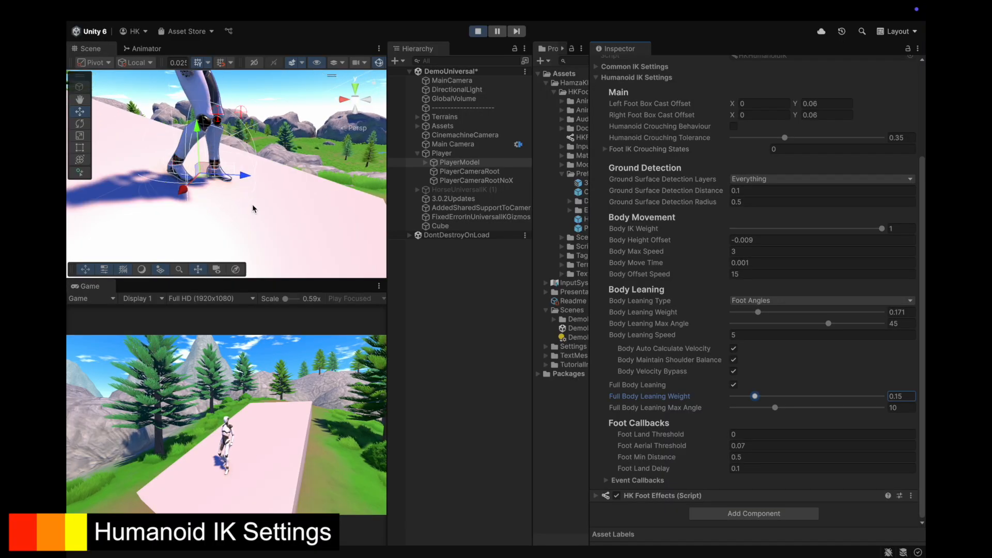
pyautogui.keyDown('alt'); pyautogui.moveTo(273, 231); pyautogui.dragTo(271, 185); pyautogui.keyUp('alt')
pyautogui.scroll(-5, 271, 192)
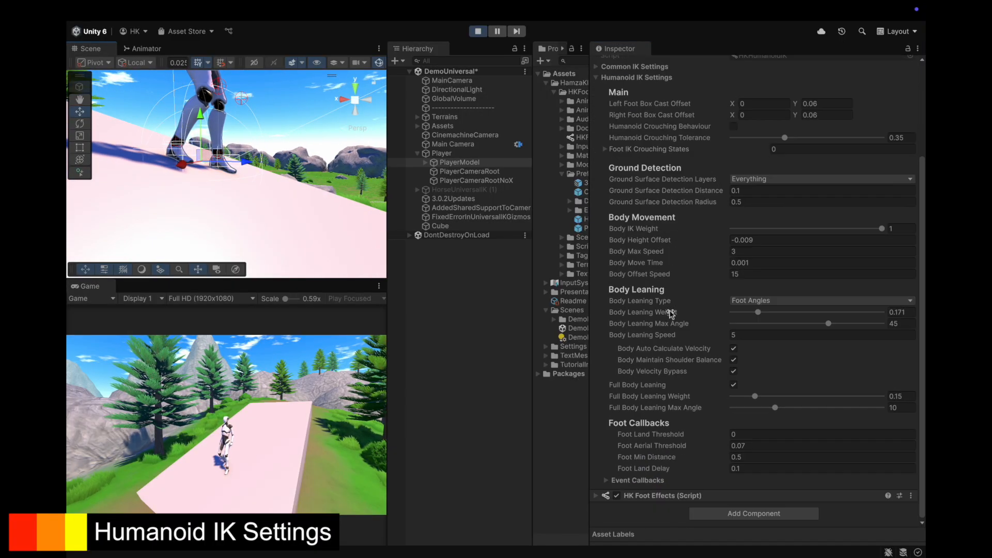
# Step: Examine PlayerModel's internal foot IK values in Debug mode and return the Inspector to Normal mode
pyautogui.click(918, 48)
pyautogui.click(918, 48)
pyautogui.click(918, 48)
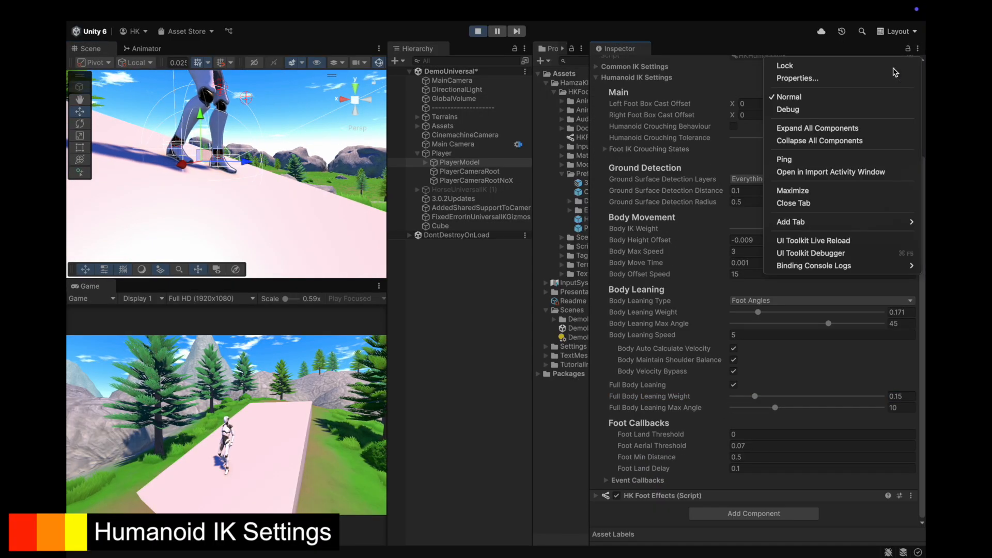
pyautogui.click(789, 110)
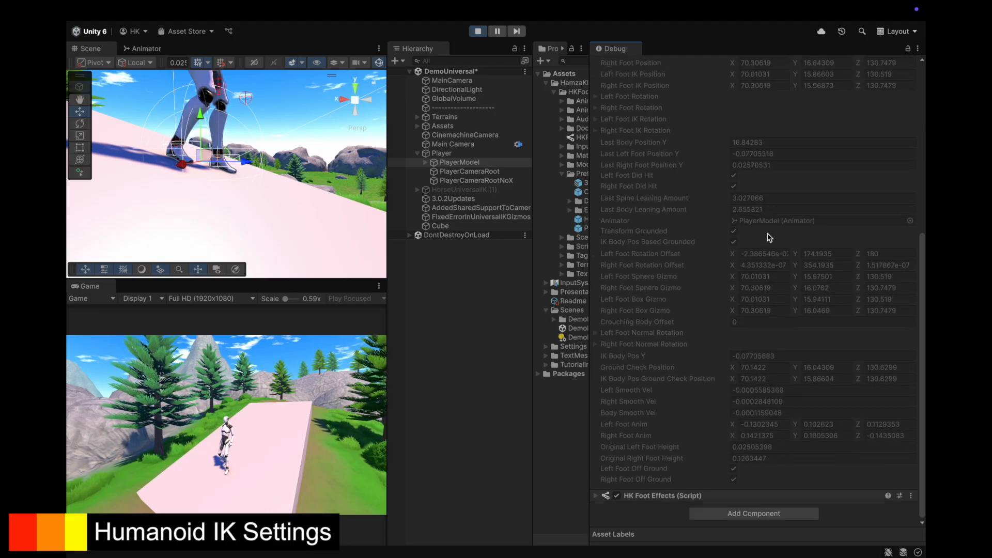
pyautogui.click(918, 48)
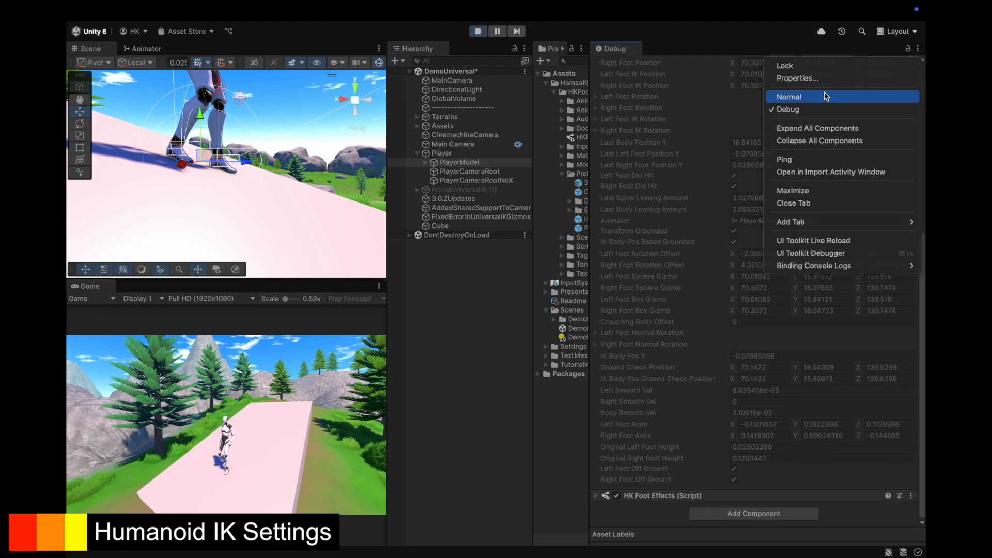
pyautogui.click(786, 95)
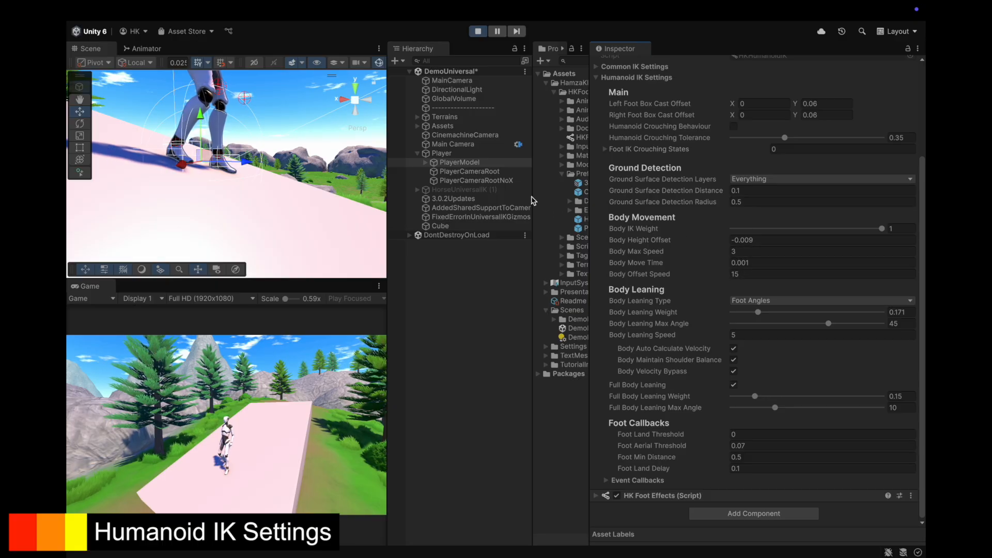
# Step: Examine the Event Callbacks and the Foot Callbacks threshold, distance and delay settings in Humanoid IK Settings
pyautogui.click(652, 478)
pyautogui.scroll(-10, 652, 484)
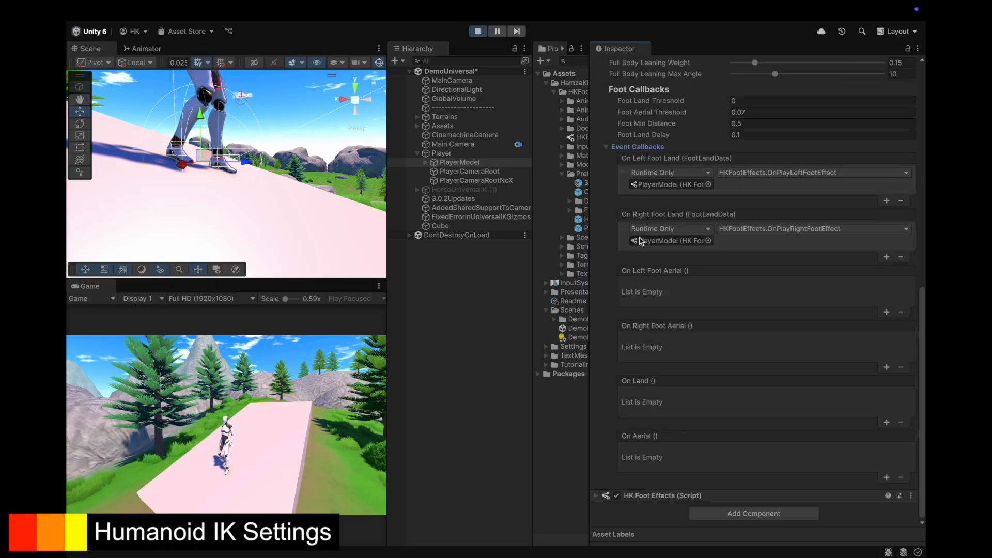
pyautogui.click(640, 148)
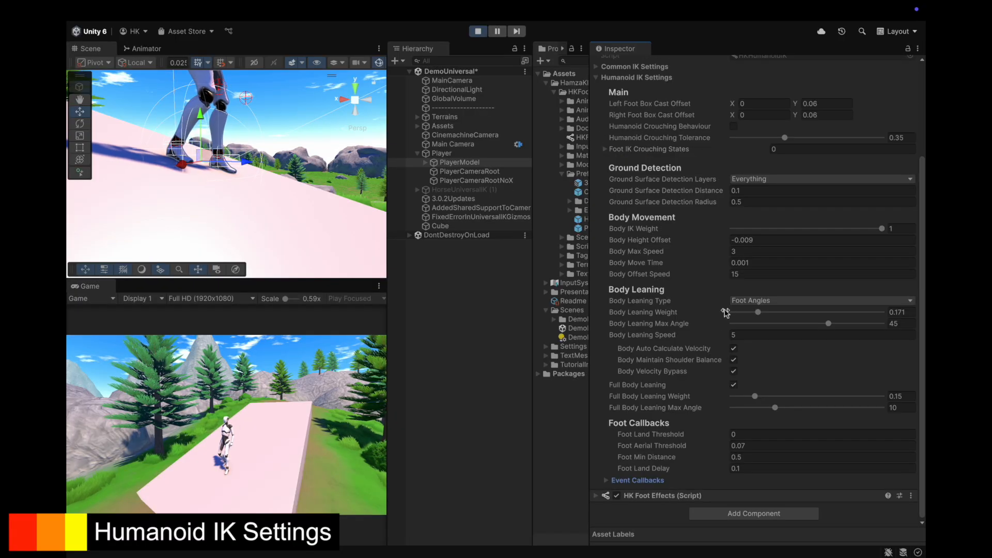
pyautogui.click(755, 434)
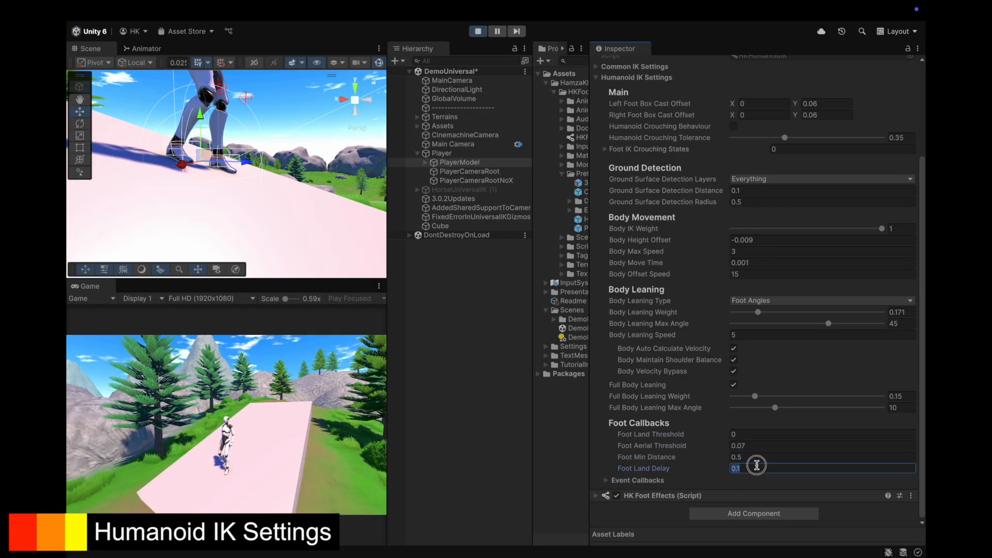
pyautogui.click(756, 447)
pyautogui.click(758, 457)
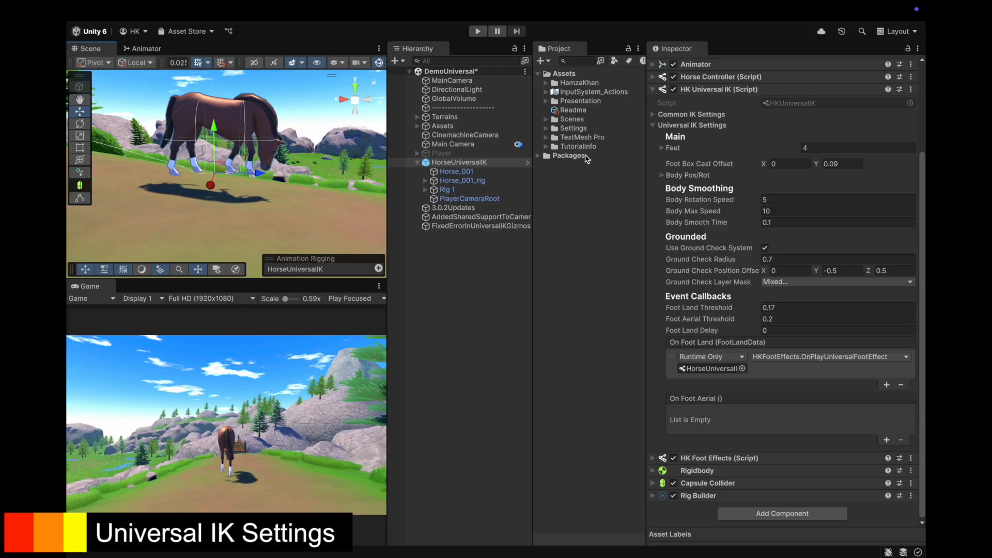
# Step: Examine the constraint references in Element 0 of the horse's Feet list, and view the Universal IK Helper window before closing it
pyautogui.click(673, 149)
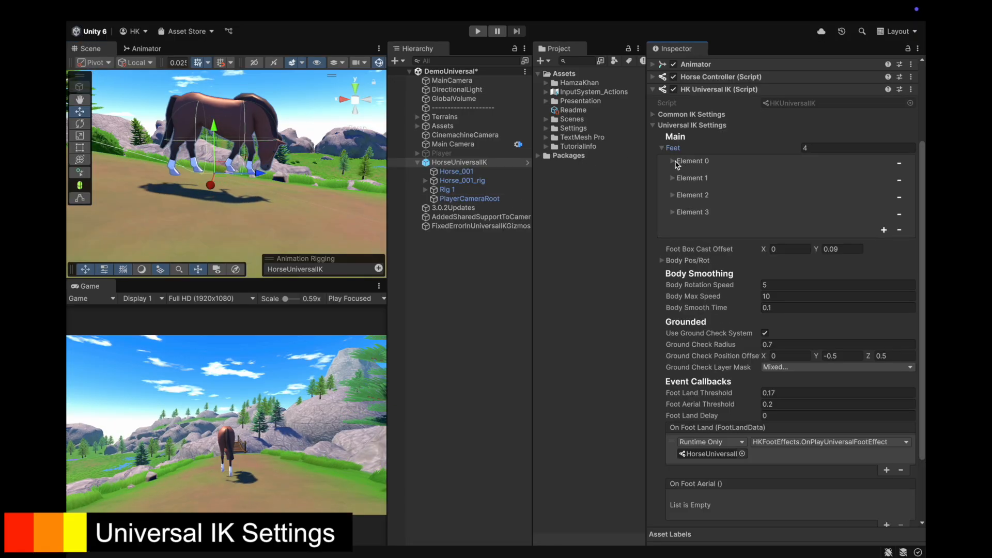
pyautogui.click(678, 162)
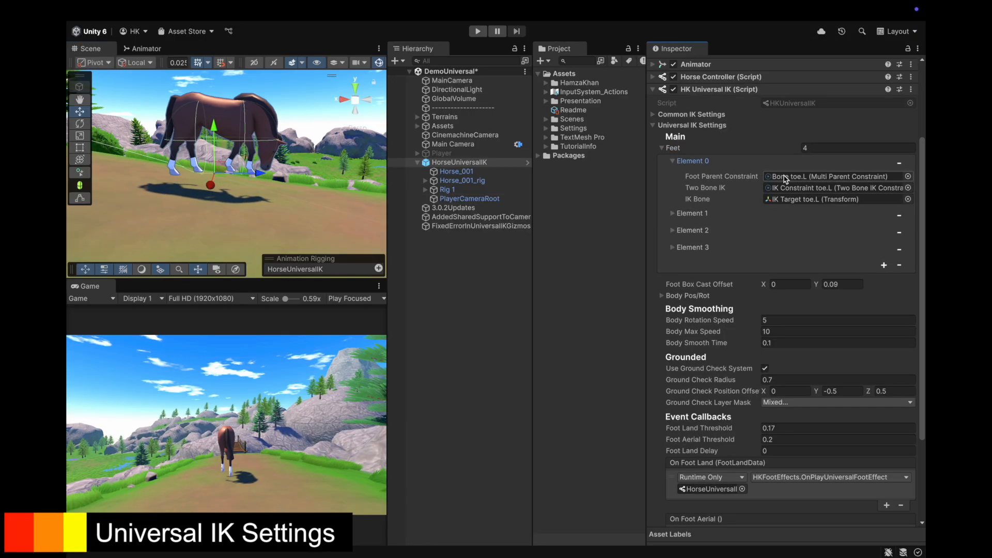
pyautogui.click(569, 11)
pyautogui.moveTo(579, 50)
pyautogui.moveTo(674, 50)
pyautogui.click(749, 50)
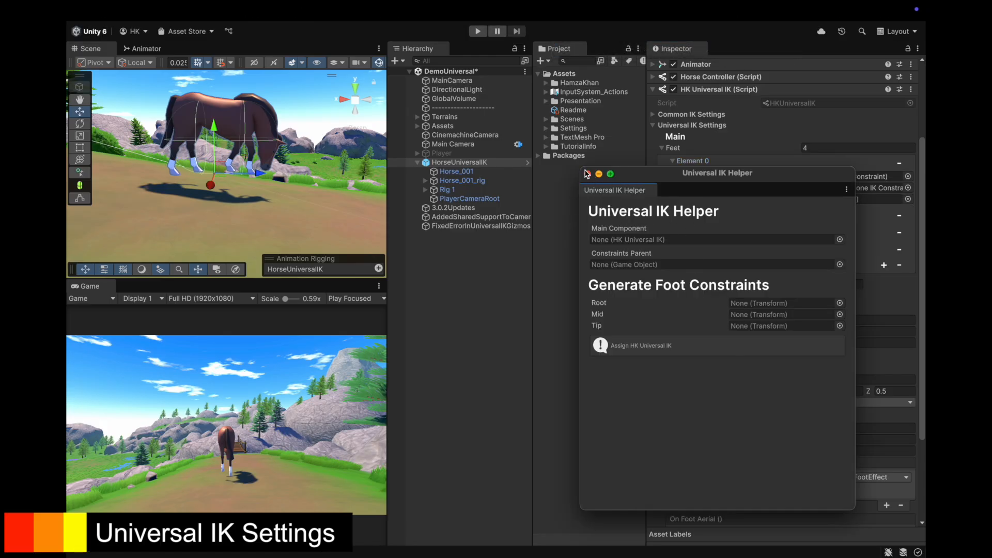
pyautogui.click(587, 174)
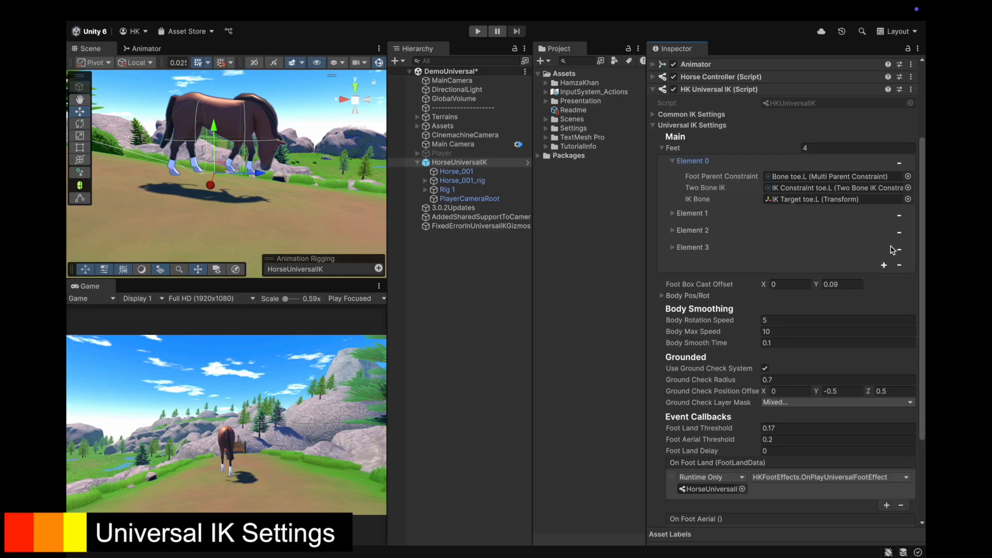
# Step: Add a fifth element to the horse's Feet list and unpack the HorseUniversalIK prefab instance
pyautogui.click(885, 265)
pyautogui.click(674, 231)
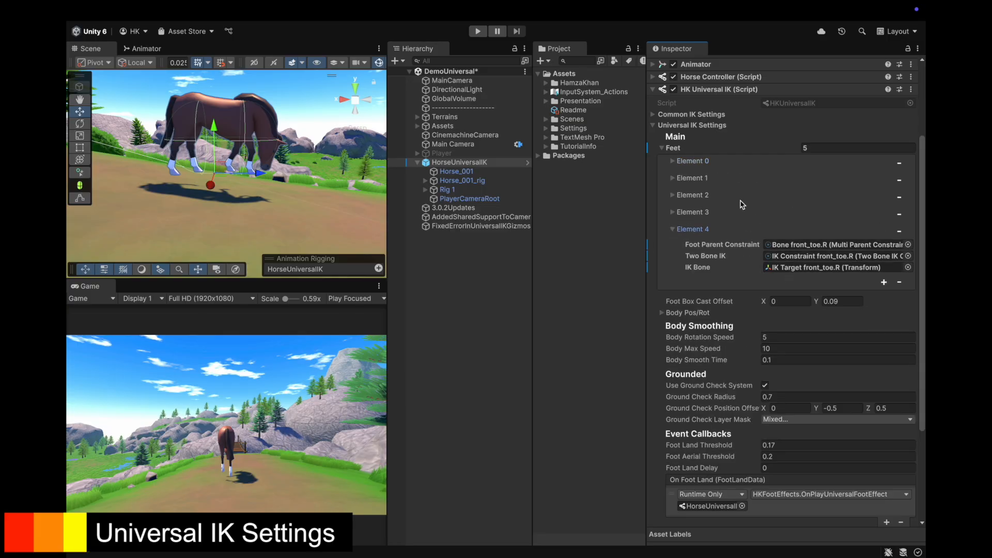
pyautogui.click(513, 155)
pyautogui.click(502, 162)
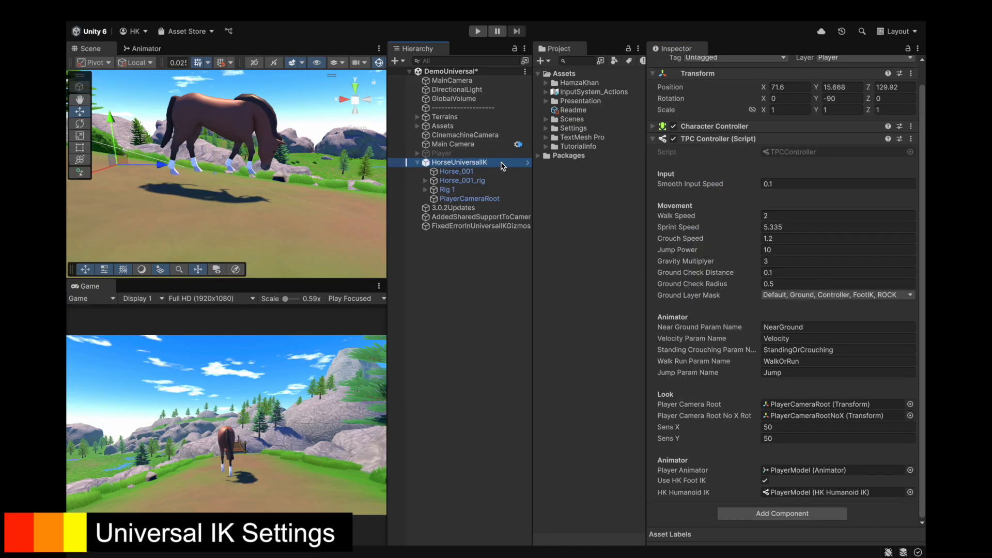
pyautogui.rightClick(502, 162)
pyautogui.moveTo(585, 258)
pyautogui.click(701, 365)
pyautogui.scroll(-4, 810, 256)
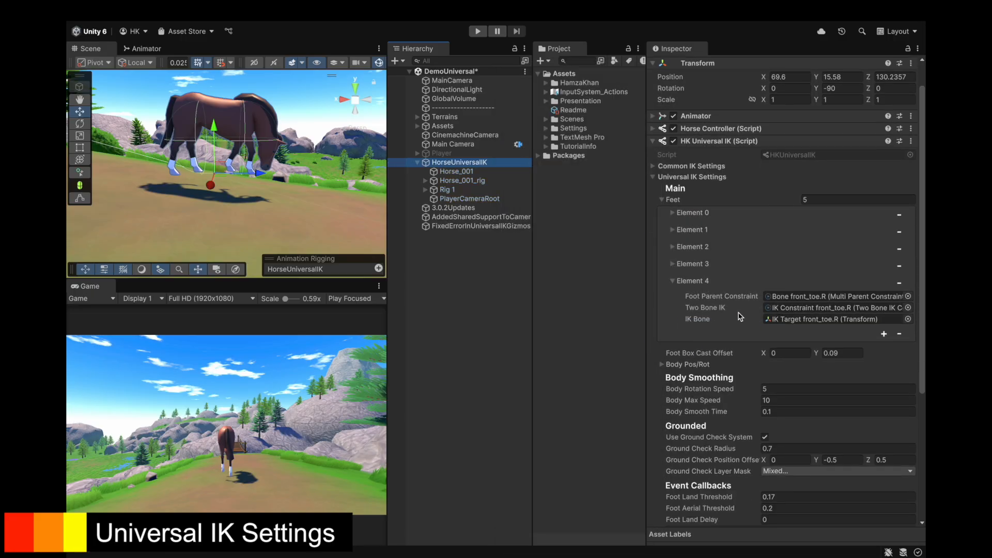
# Step: View the objects under Rig 1 and remove Element 4 from HorseUniversalIK's Feet list
pyautogui.click(810, 255)
pyautogui.click(811, 266)
pyautogui.click(425, 190)
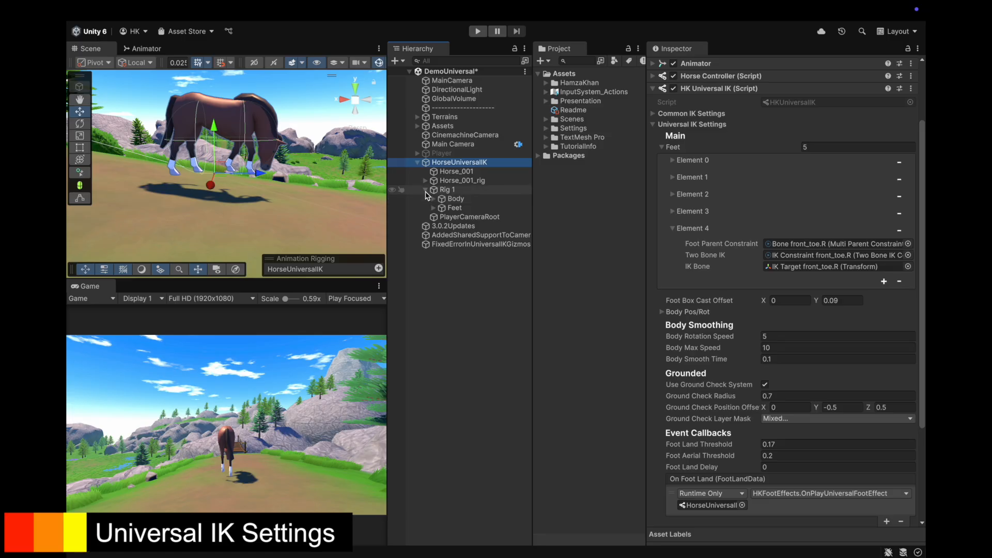
pyautogui.click(899, 231)
pyautogui.click(661, 148)
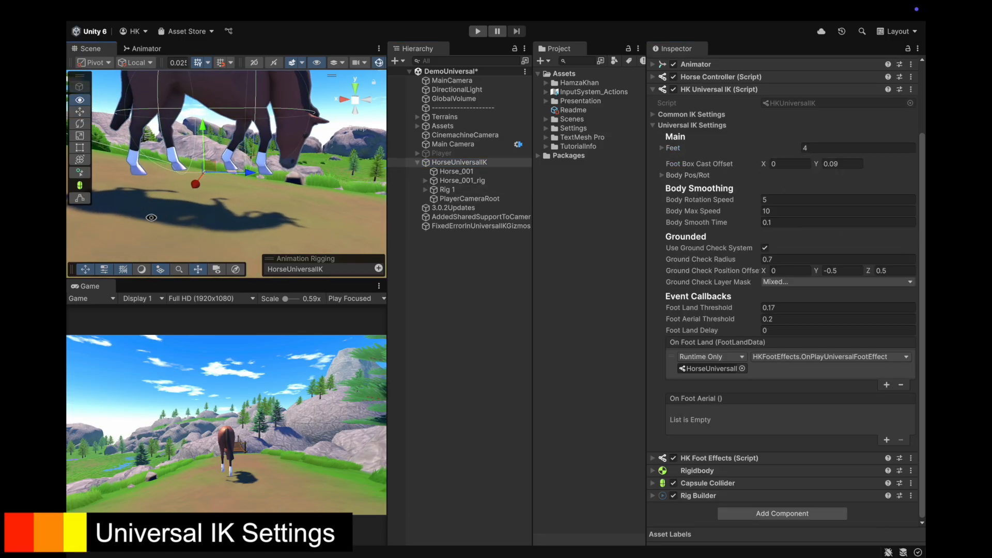
# Step: Enter Play mode and try a Foot Box Cast Offset Y of 0.01 on the horse, restoring it to 0.09
pyautogui.click(477, 31)
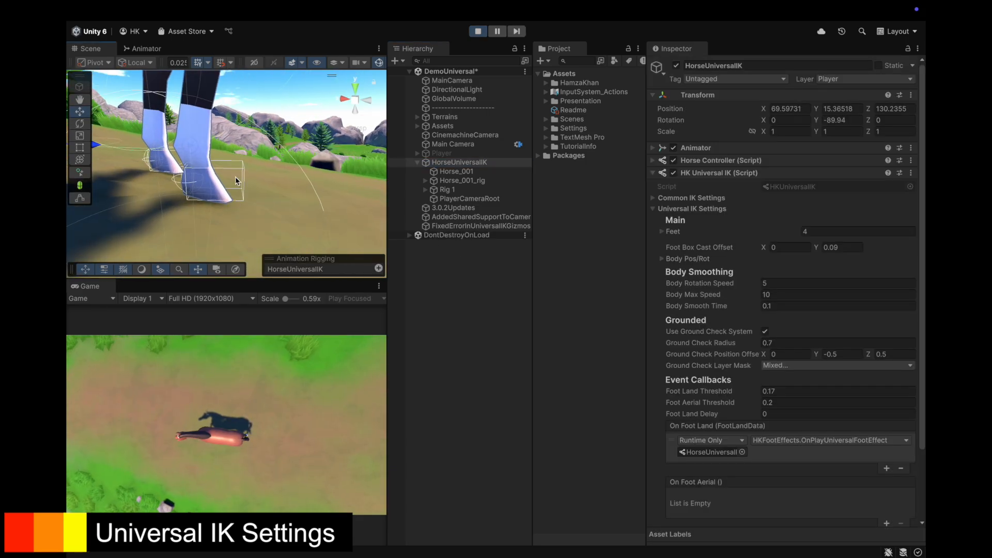
pyautogui.click(842, 248)
pyautogui.press('BackSpace')
pyautogui.press('BackSpace')
pyautogui.press('BackSpace')
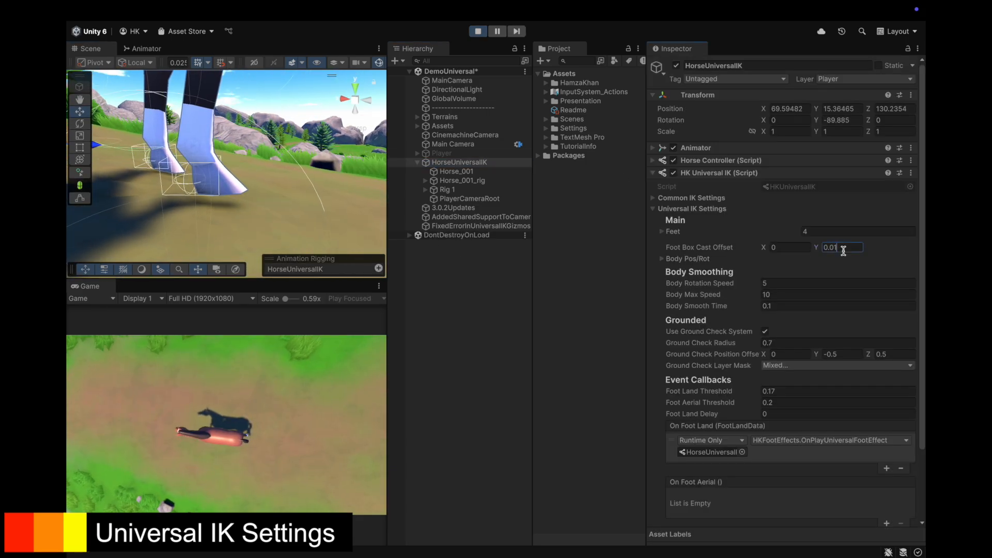
pyautogui.write('.09')
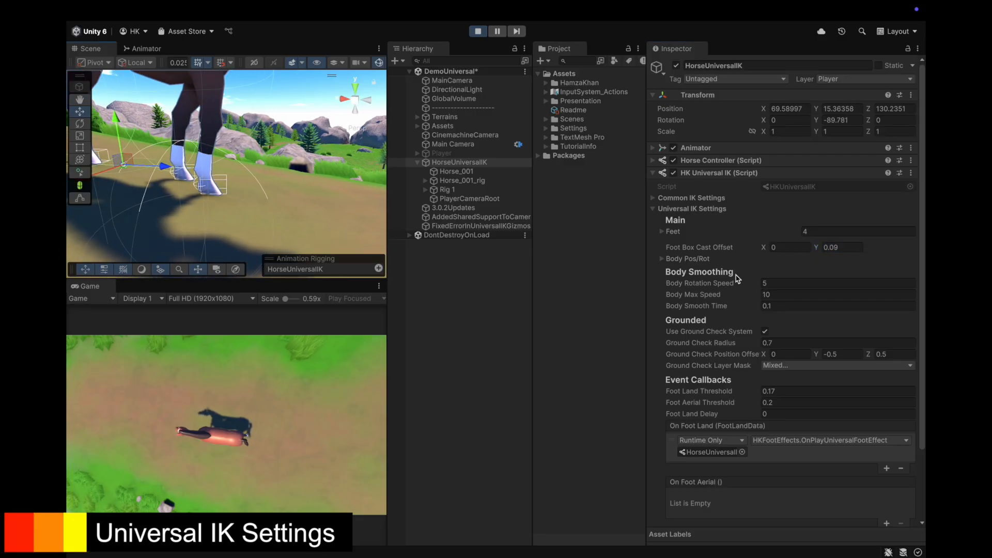
# Step: Expand Body Pos/Rot and try Use Body Rotations disabled and a different Body Rotation Weight, restoring the weight to 1
pyautogui.scroll(-2, 749, 233)
pyautogui.click(680, 226)
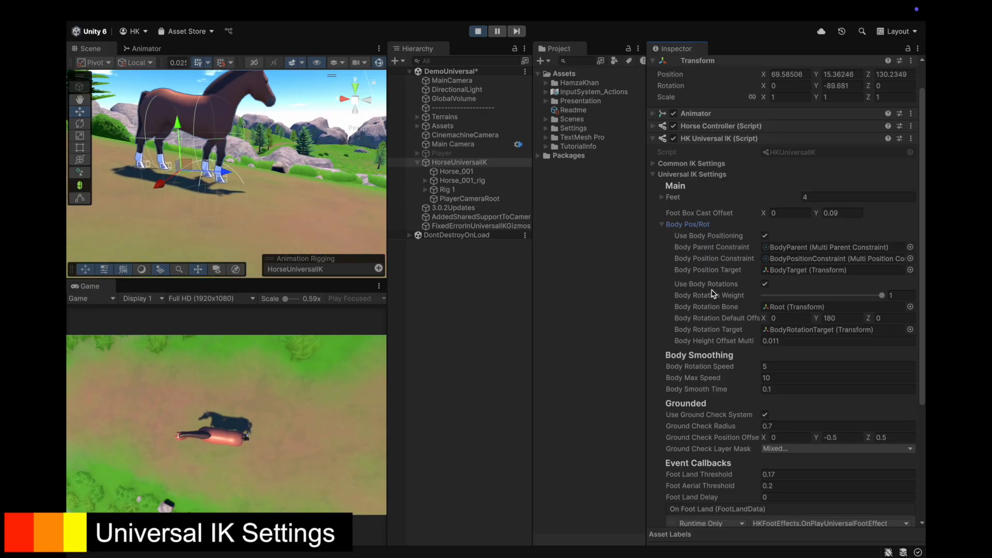
pyautogui.click(765, 284)
pyautogui.click(765, 284)
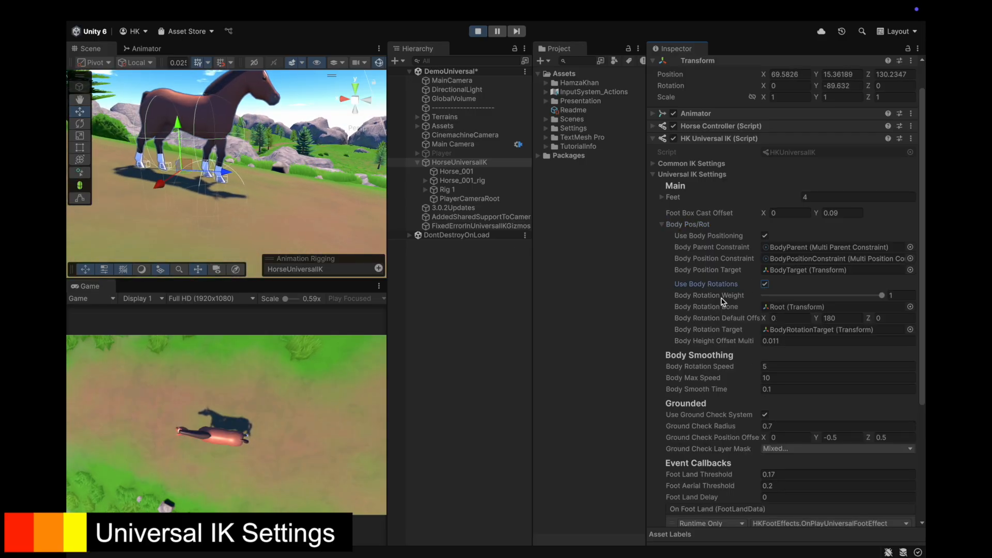
pyautogui.moveTo(880, 295); pyautogui.dragTo(925, 287)
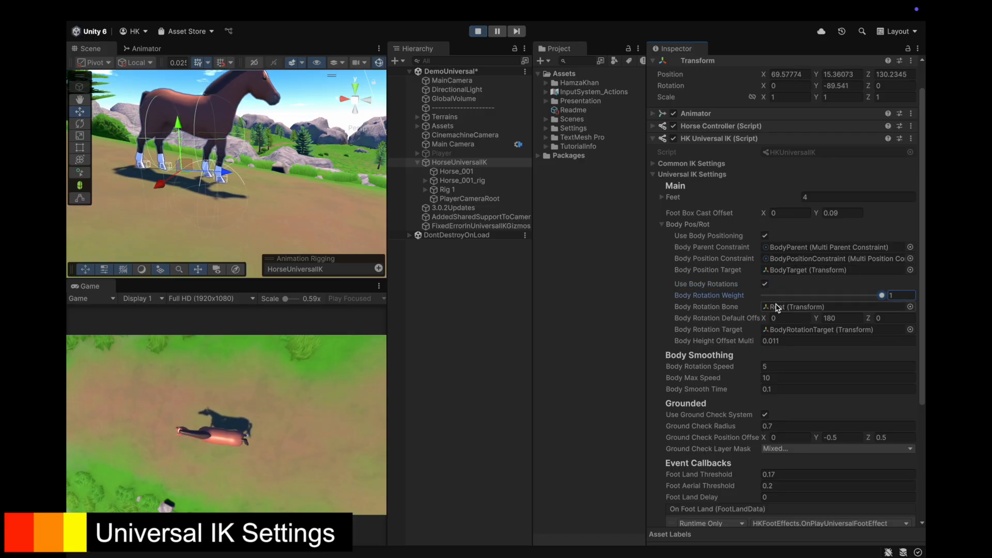
# Step: Locate the horse's Body Rotation Bone, Body Parent Constraint and Body Position Target objects in the hierarchy
pyautogui.click(802, 307)
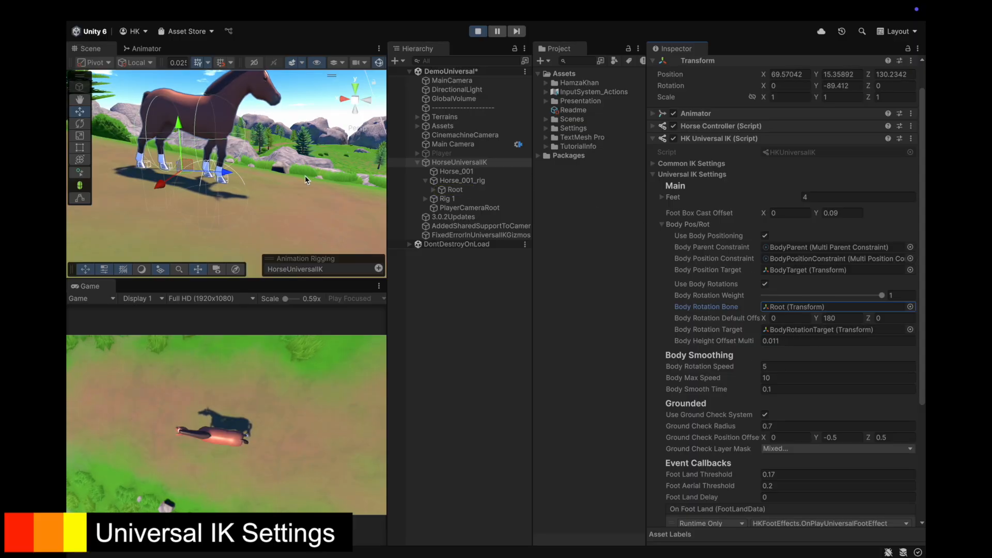
pyautogui.click(796, 247)
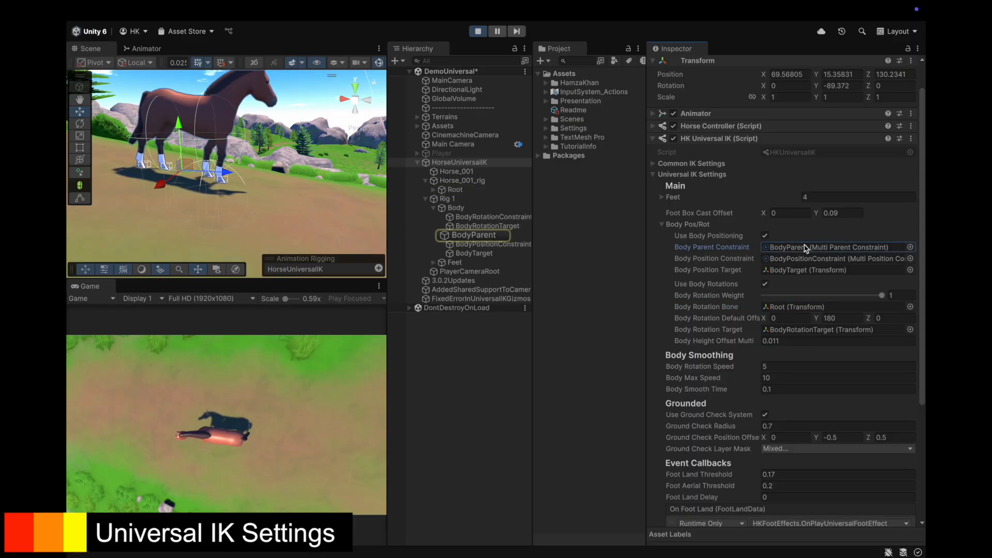
pyautogui.click(803, 270)
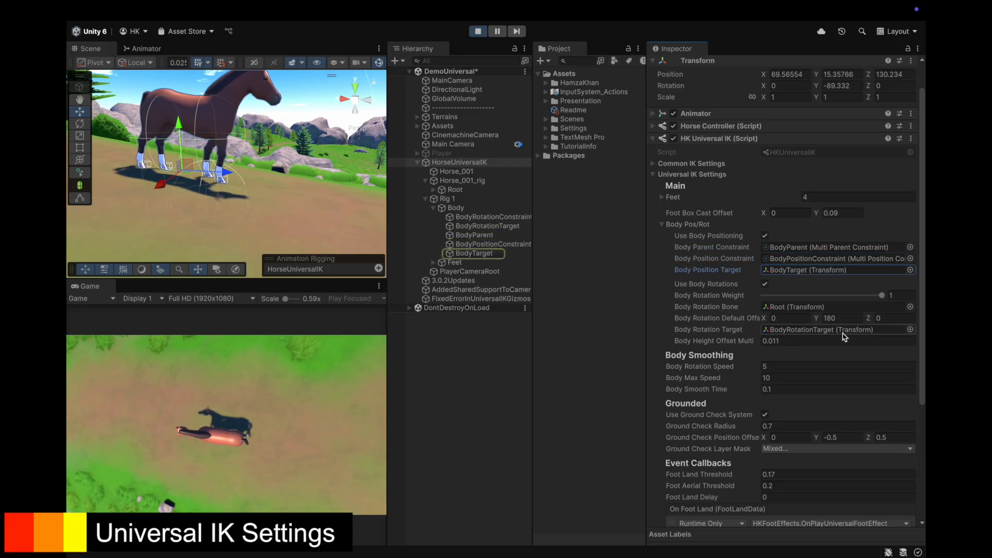
# Step: Try a Body Height Offset Multi of 0.02 on the horse, restoring it to 0.011
pyautogui.click(797, 340)
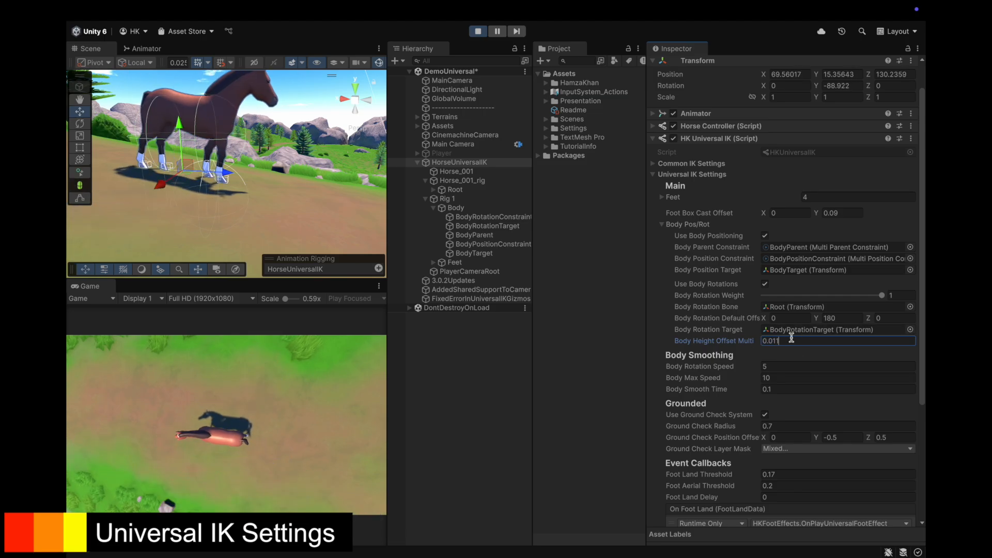
pyautogui.press('BackSpace')
pyautogui.press('BackSpace')
pyautogui.press('BackSpace')
pyautogui.write('2')
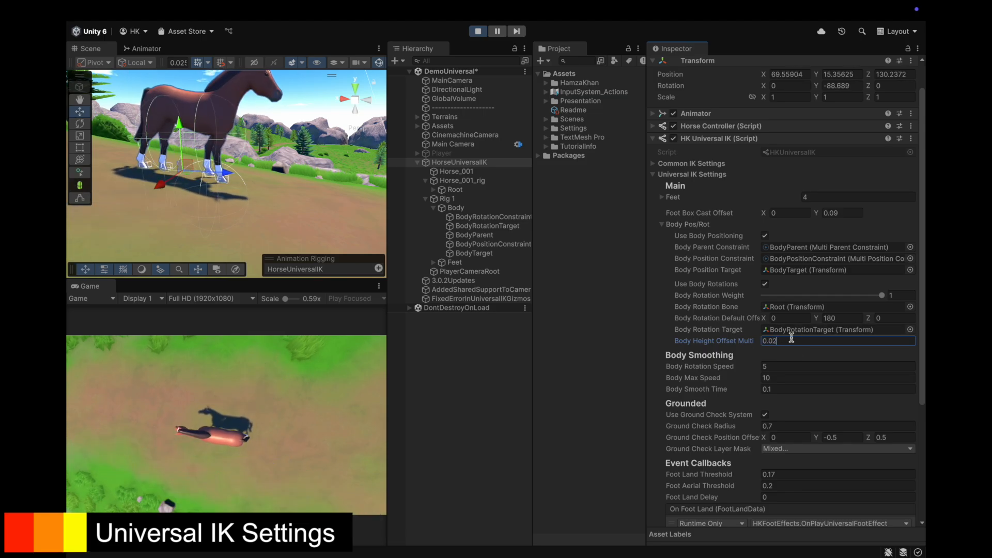
pyautogui.press('BackSpace')
pyautogui.write('11')
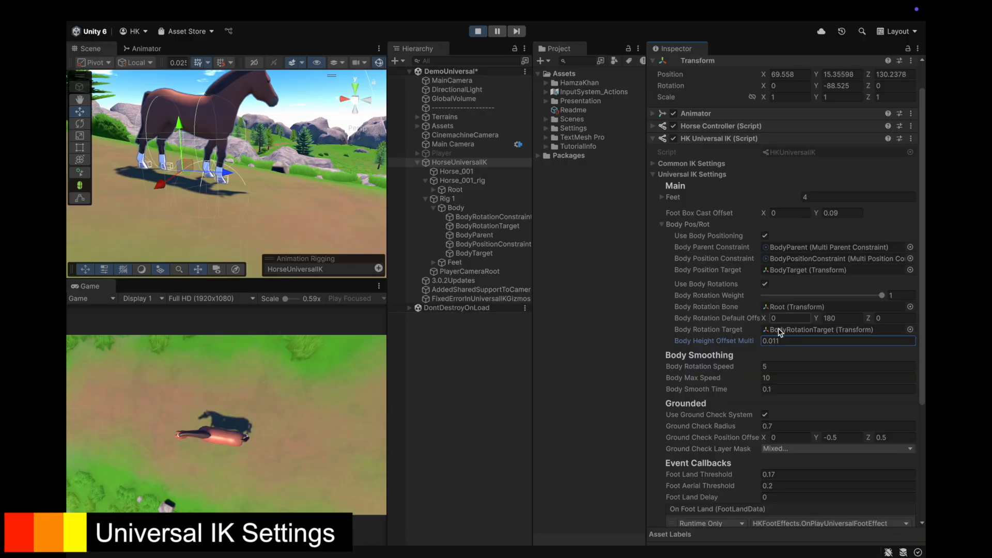
# Step: Locate the horse's Body Rotation Bone object in the hierarchy and examine HorseUniversalIK's Body Smoothing settings
pyautogui.click(882, 296)
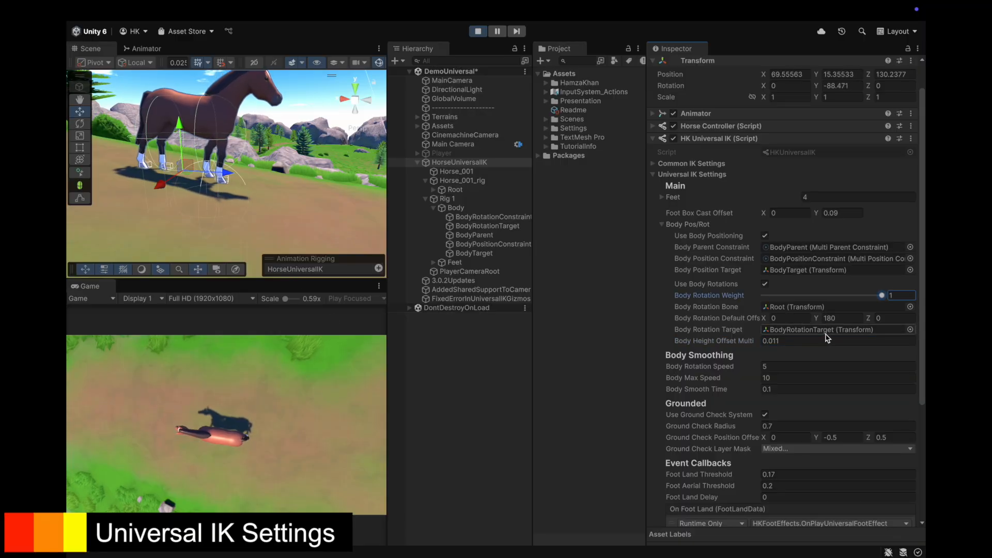
pyautogui.doubleClick(795, 308)
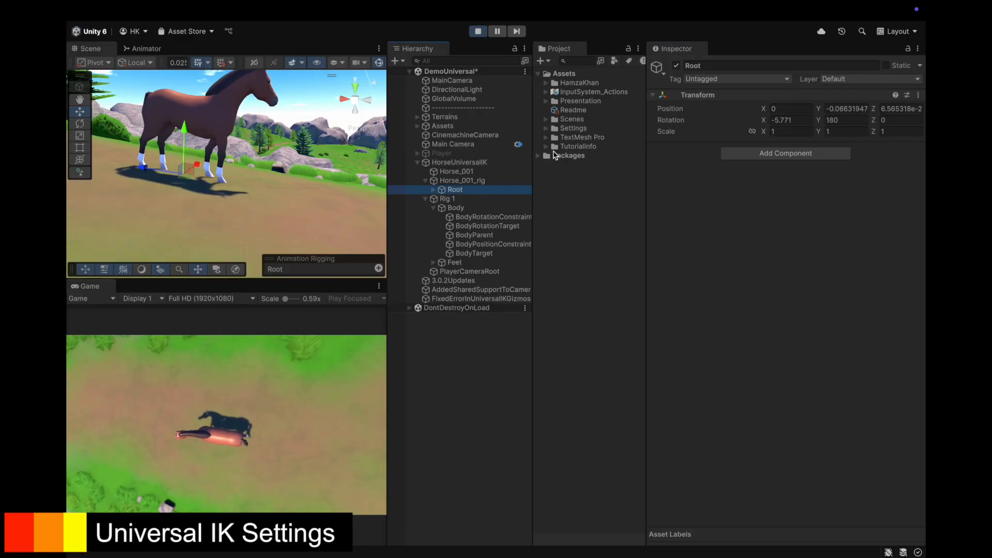
pyautogui.click(480, 163)
pyautogui.scroll(-5, 761, 266)
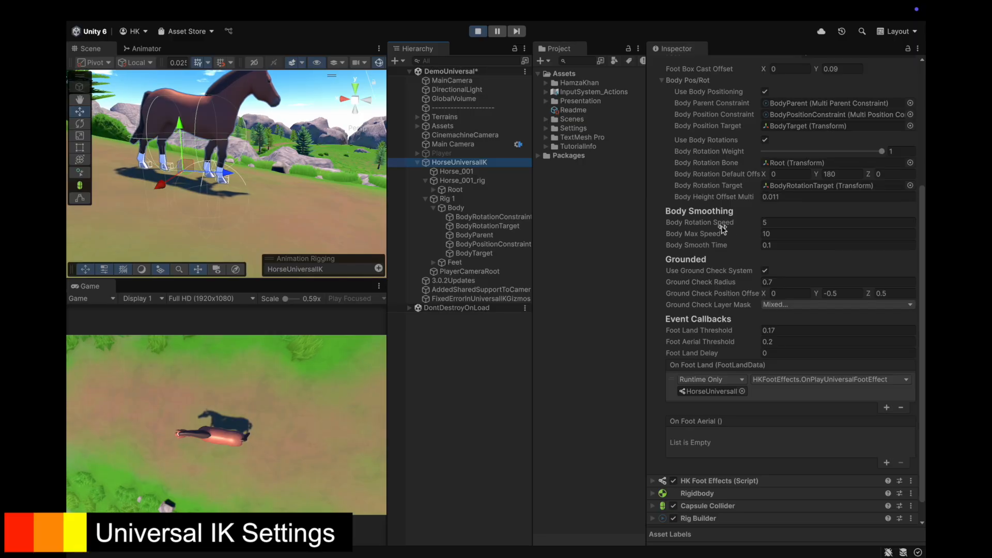
pyautogui.click(778, 245)
pyautogui.scroll(-2, 770, 248)
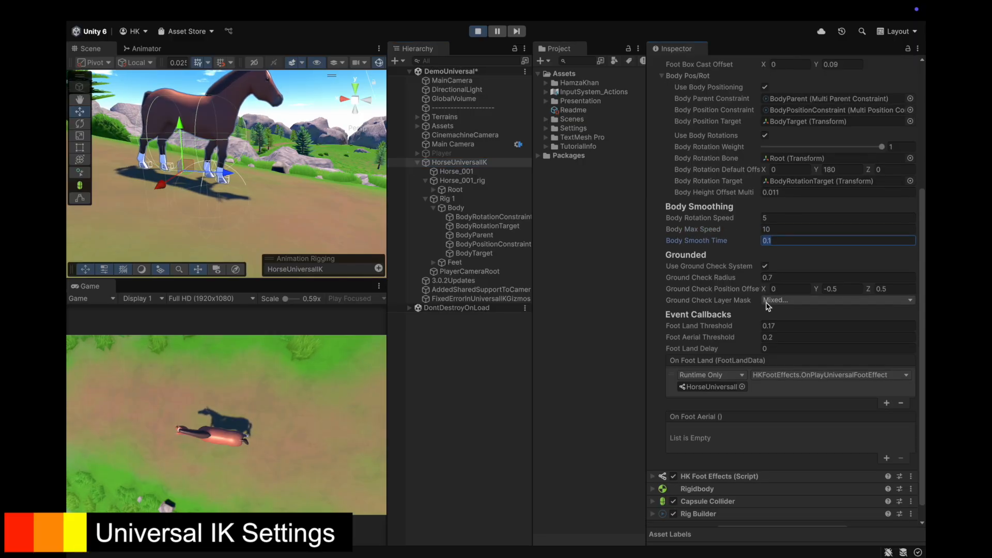
# Step: Toggle Use Ground Check System off and back on, and examine the horse's ground check radius, layer mask and event callback thresholds
pyautogui.keyDown('alt'); pyautogui.moveTo(207, 159); pyautogui.dragTo(233, 187); pyautogui.keyUp('alt')
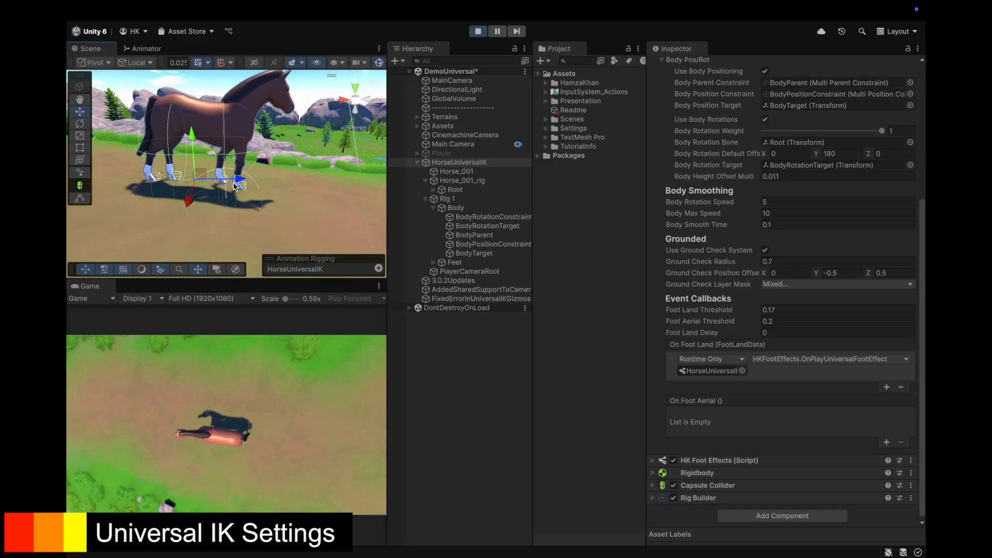
pyautogui.click(766, 249)
pyautogui.click(766, 246)
pyautogui.click(765, 283)
pyautogui.scroll(-2, 791, 274)
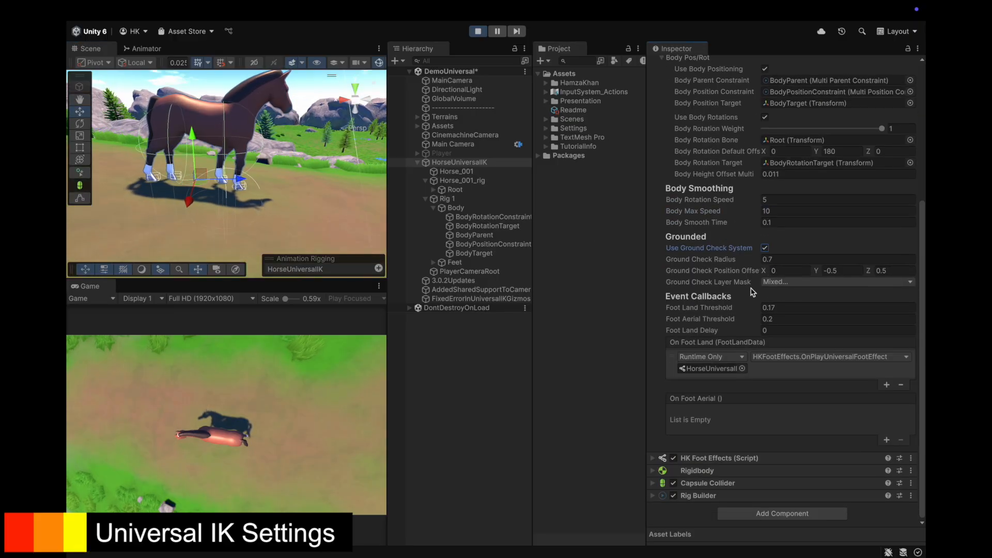
pyautogui.click(801, 260)
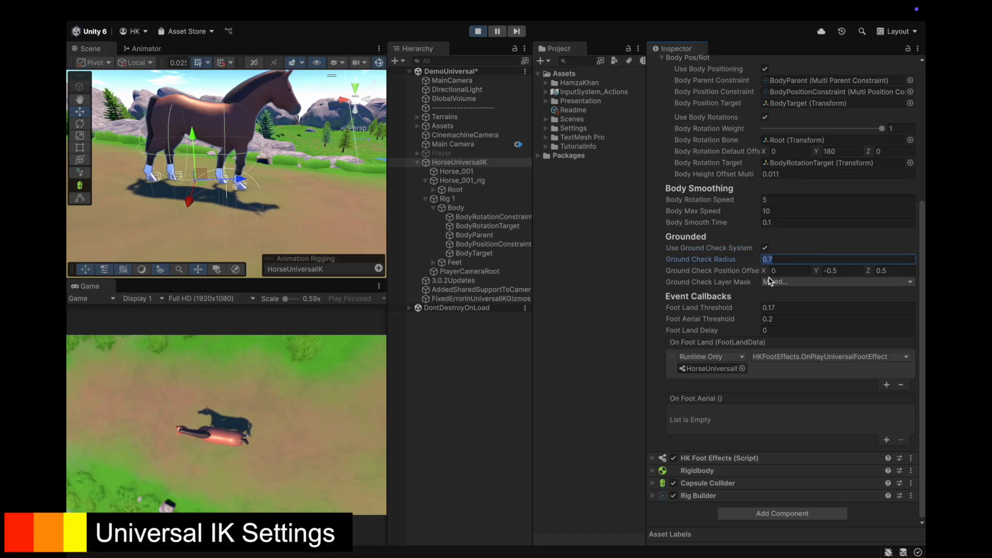
pyautogui.click(805, 282)
pyautogui.click(805, 282)
pyautogui.click(805, 307)
pyautogui.click(804, 330)
# Step: Create a new HKFootSurfaceData asset directly in the Assets folder and name it YourFootData
pyautogui.click(599, 139)
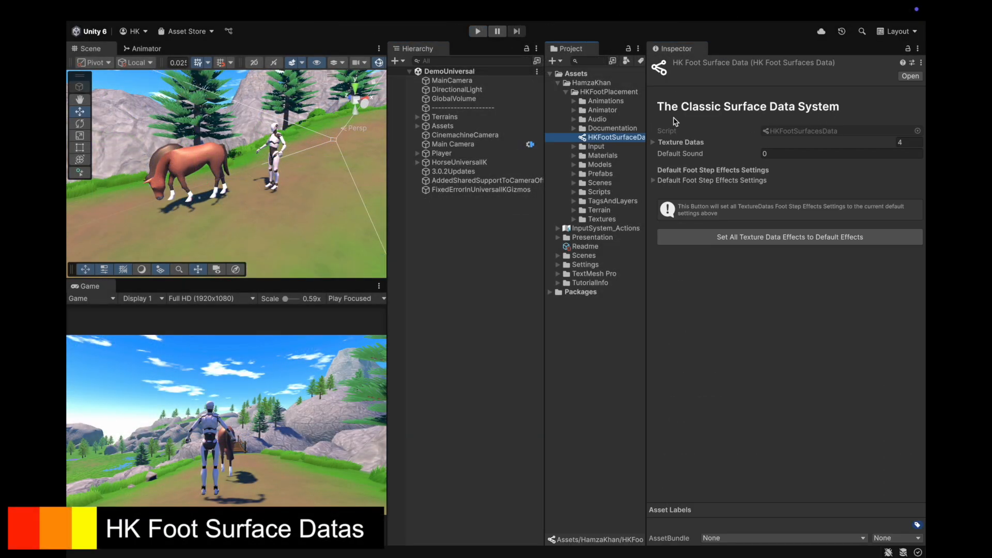
pyautogui.click(572, 73)
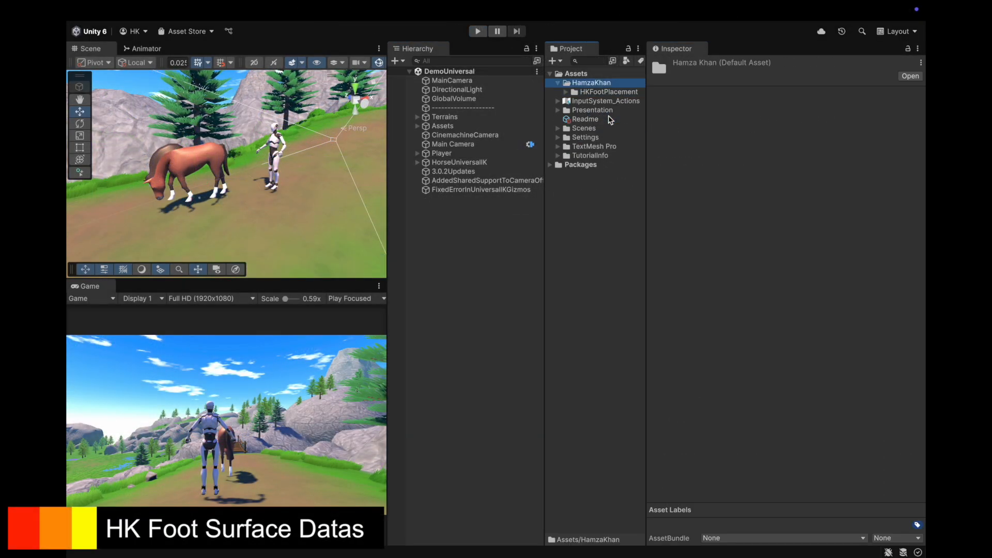
pyautogui.rightClick(573, 74)
pyautogui.moveTo(714, 77)
pyautogui.moveTo(813, 410)
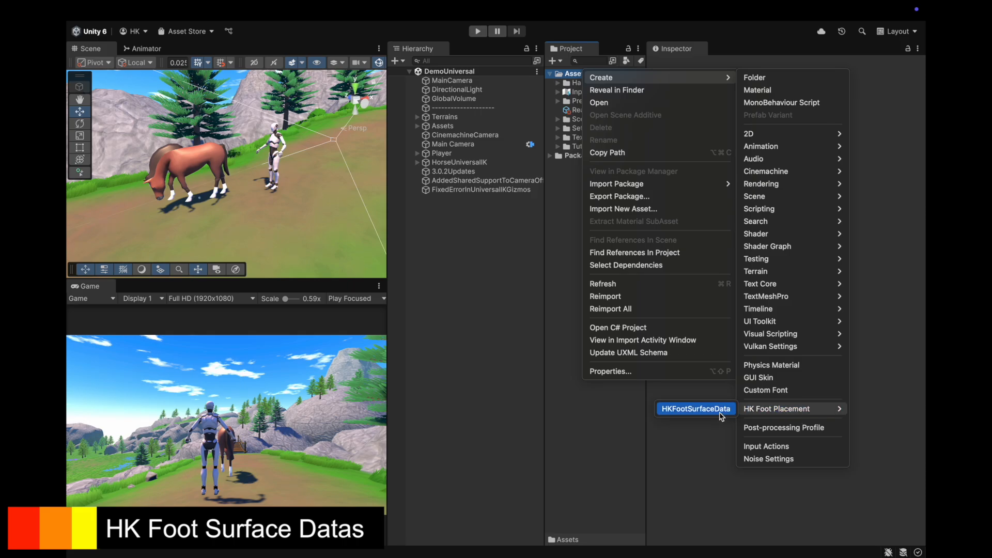
pyautogui.click(696, 409)
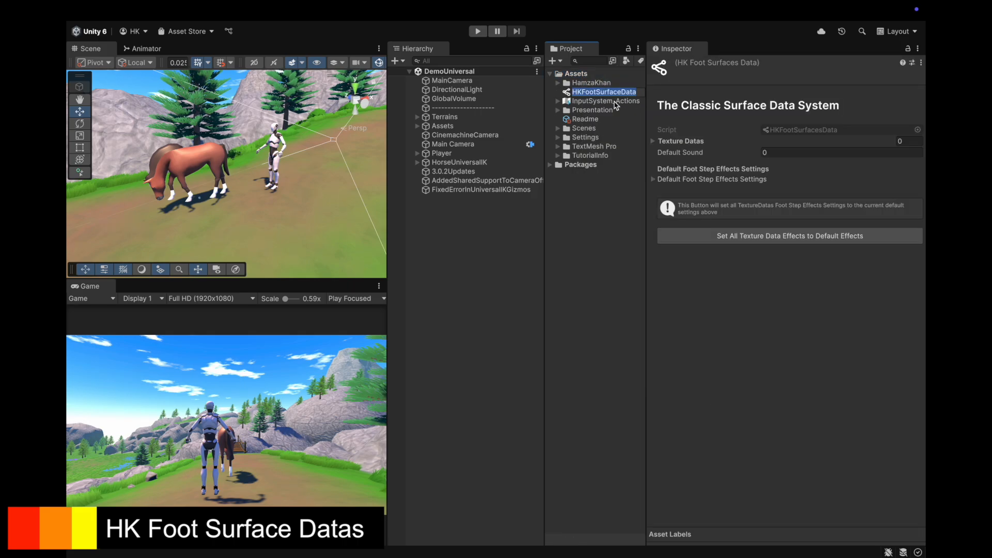
pyautogui.write('YourD')
pyautogui.press('BackSpace')
pyautogui.write('FootDat')
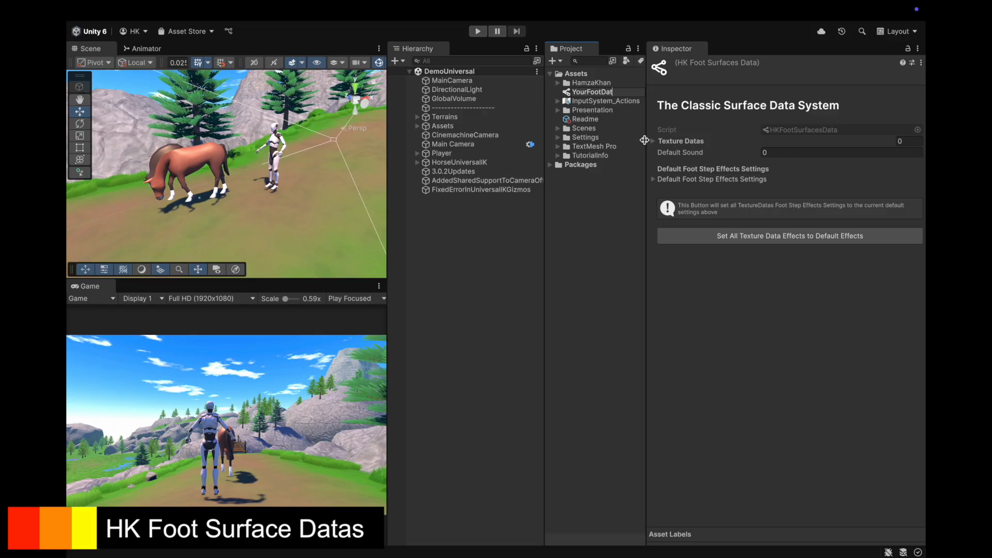
pyautogui.write('a')
pyautogui.press('Return')
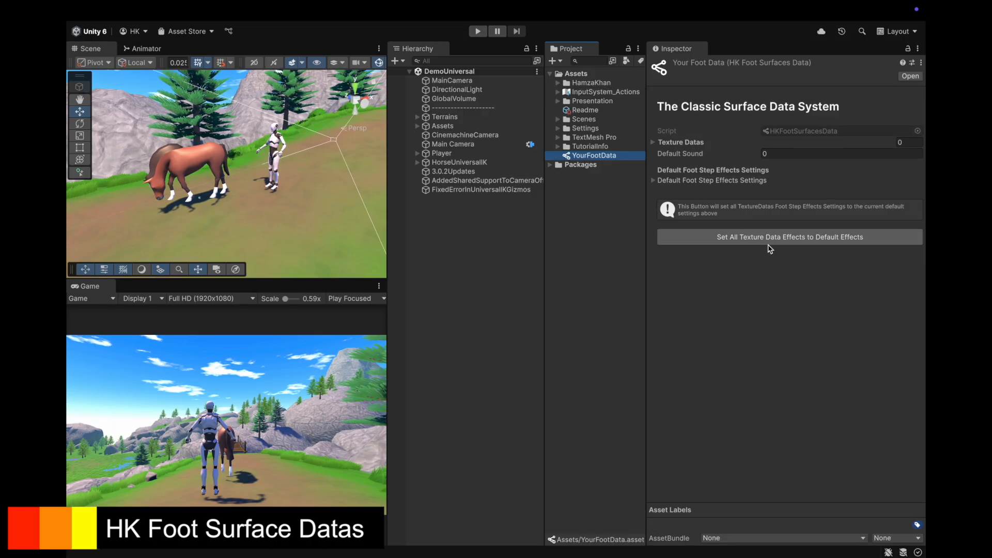
# Step: Expand and examine the Default Foot Step Effects Settings of YourFootData
pyautogui.click(665, 180)
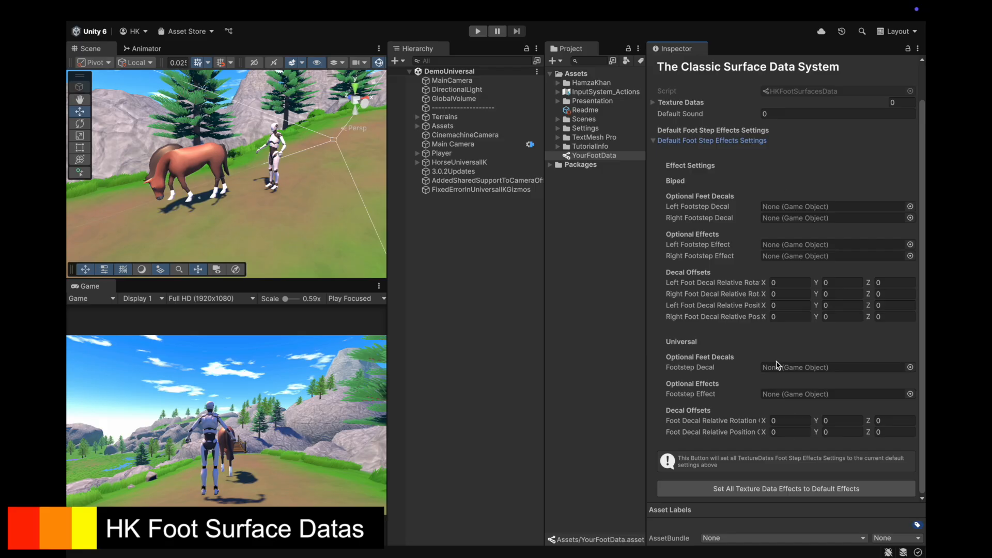
pyautogui.scroll(1, 764, 253)
pyautogui.scroll(2, 764, 254)
# Step: Add one element to Texture Datas and expand it together with its Foot Step Effects Settings
pyautogui.click(848, 142)
pyautogui.click(887, 170)
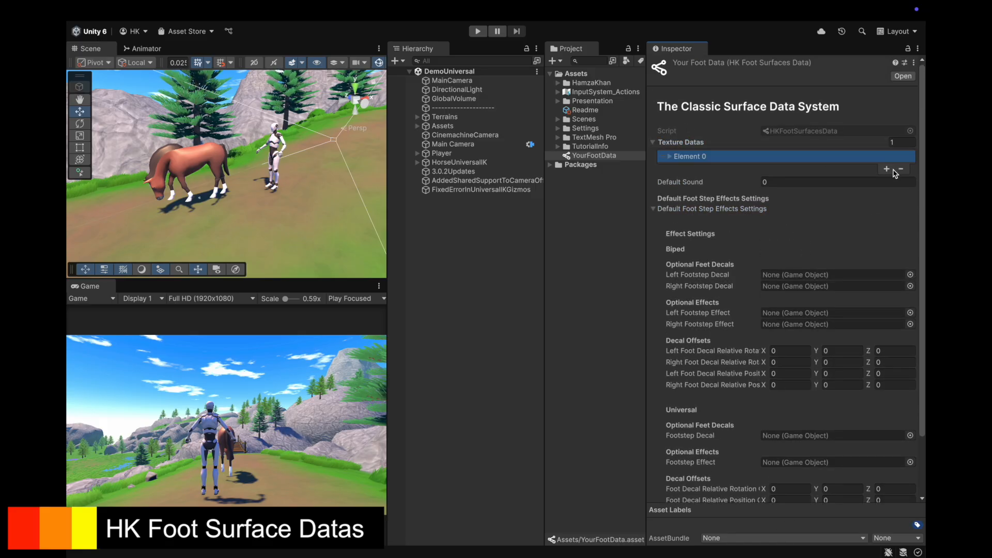
pyautogui.click(686, 159)
pyautogui.click(698, 296)
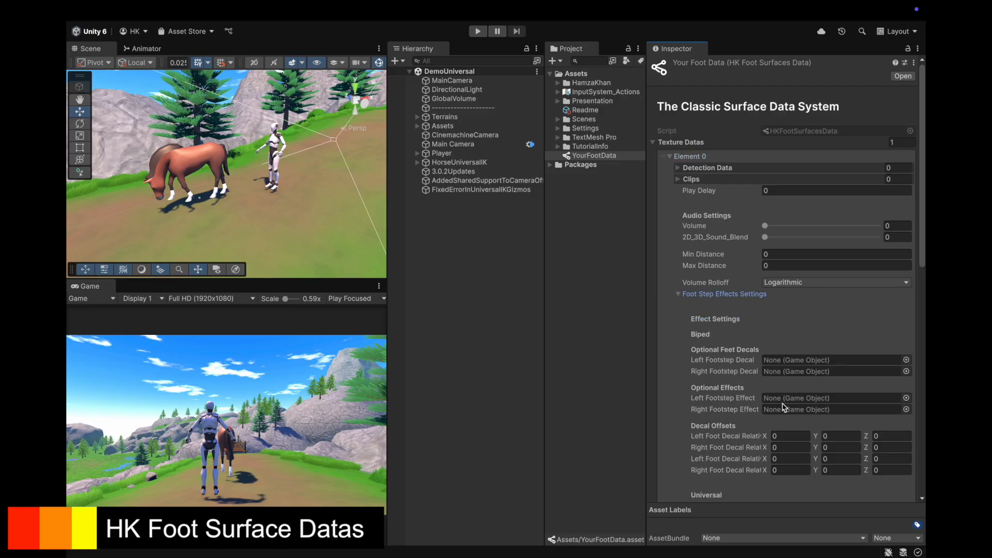
pyautogui.scroll(-10, 693, 300)
pyautogui.scroll(10, 713, 268)
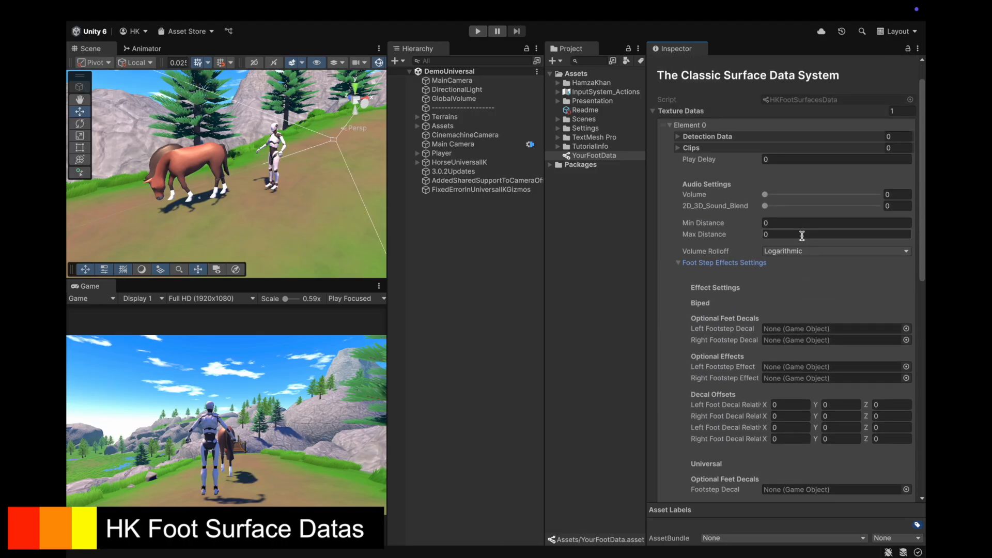
# Step: Try a Detection Data element with Check Texture and Check Layer enabled, browsing its layer and texture choices without picking any
pyautogui.click(704, 156)
pyautogui.click(884, 183)
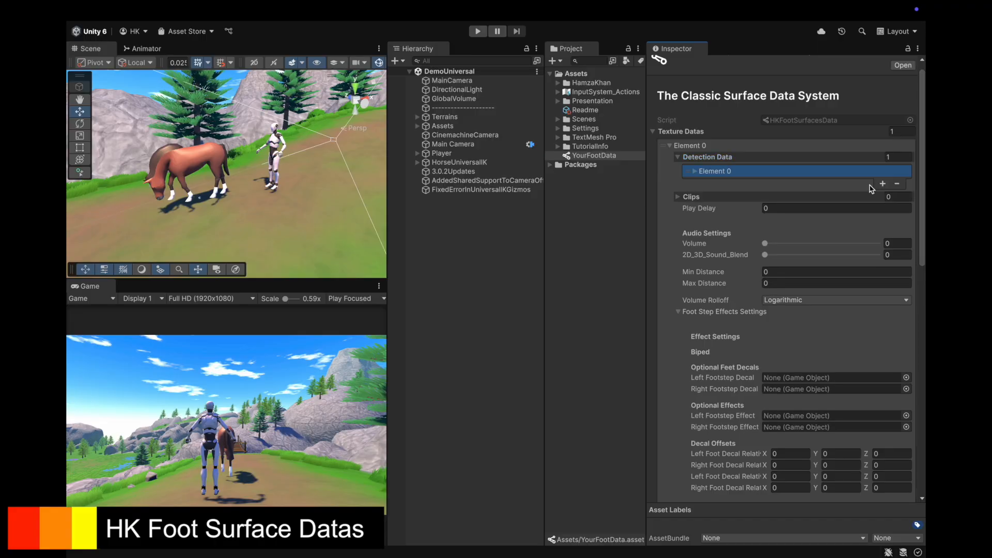
pyautogui.click(714, 171)
pyautogui.click(761, 188)
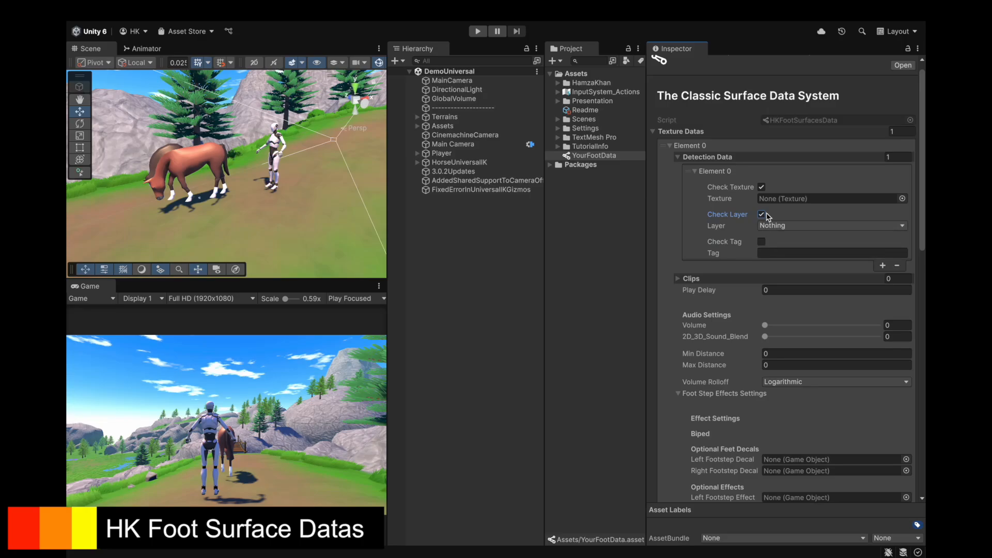
pyautogui.click(772, 225)
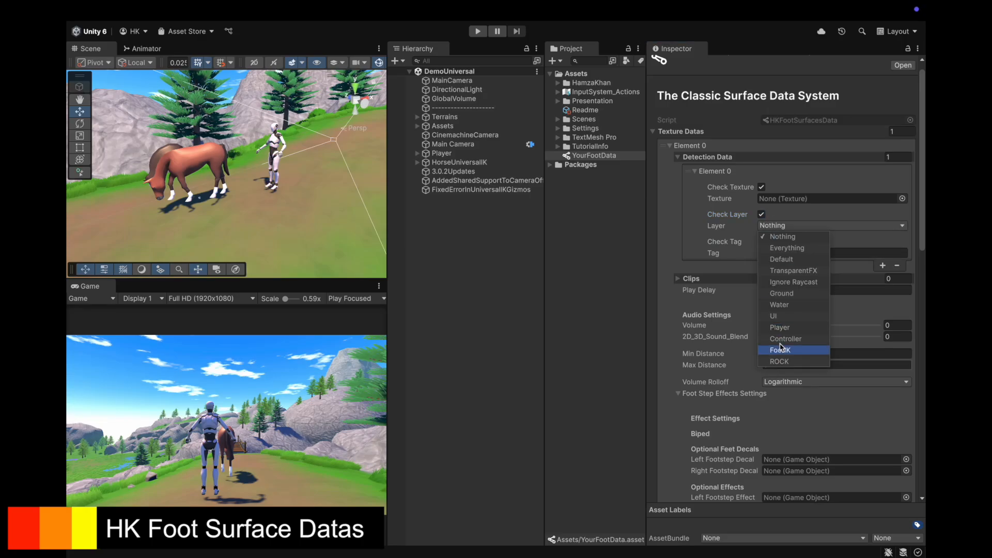
pyautogui.click(721, 172)
pyautogui.click(746, 170)
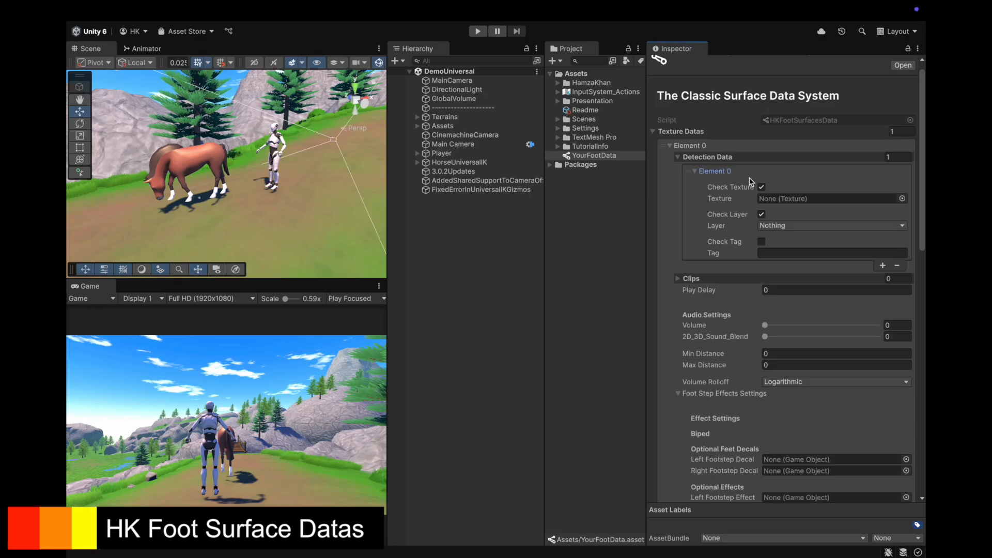
pyautogui.click(903, 199)
pyautogui.click(537, 188)
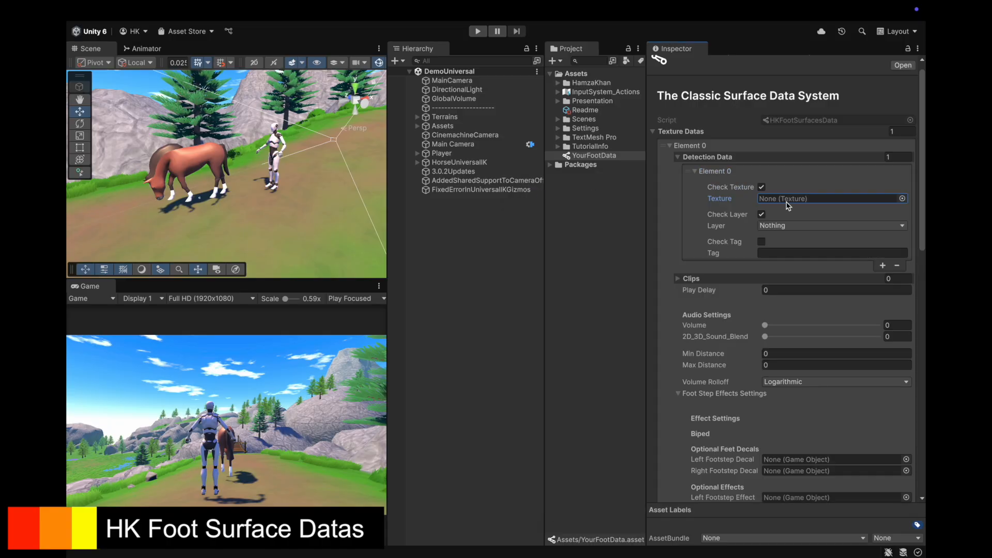
# Step: Try Check Tag with a sample tag in place of the texture and layer checks, leaving all three checks disabled
pyautogui.click(762, 187)
pyautogui.click(761, 214)
pyautogui.click(775, 253)
pyautogui.click(762, 241)
pyautogui.click(814, 250)
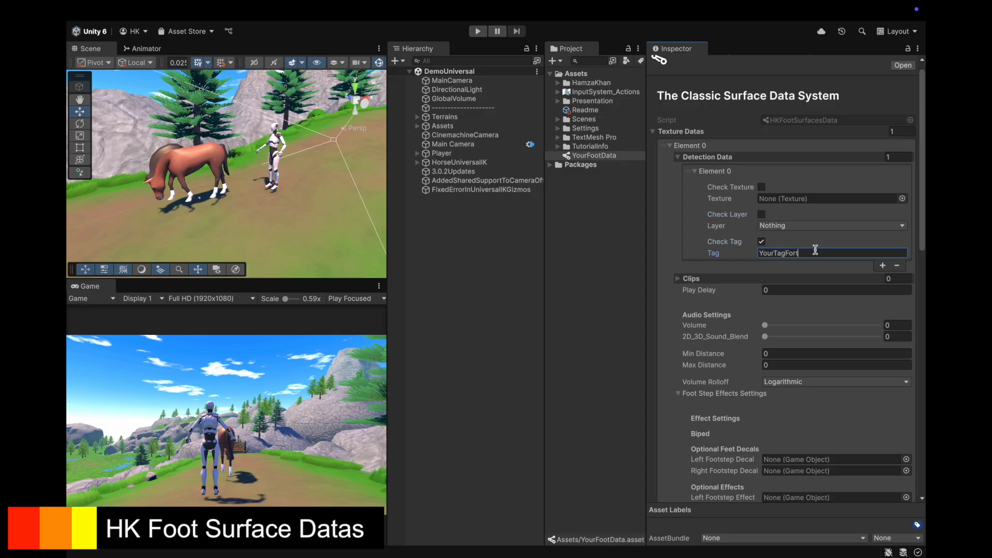
pyautogui.hotkey('ctrl', 'a')
pyautogui.write('Wh')
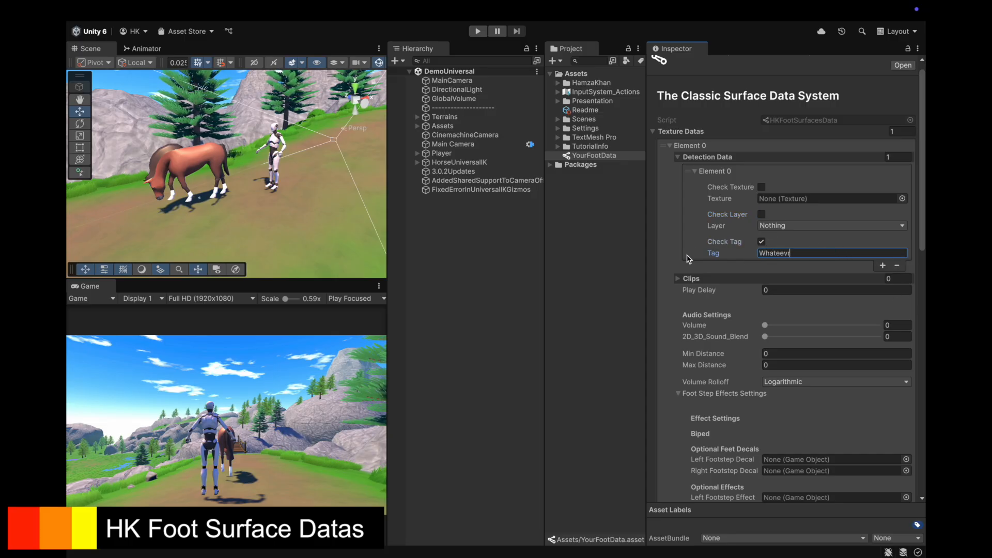
pyautogui.click(762, 242)
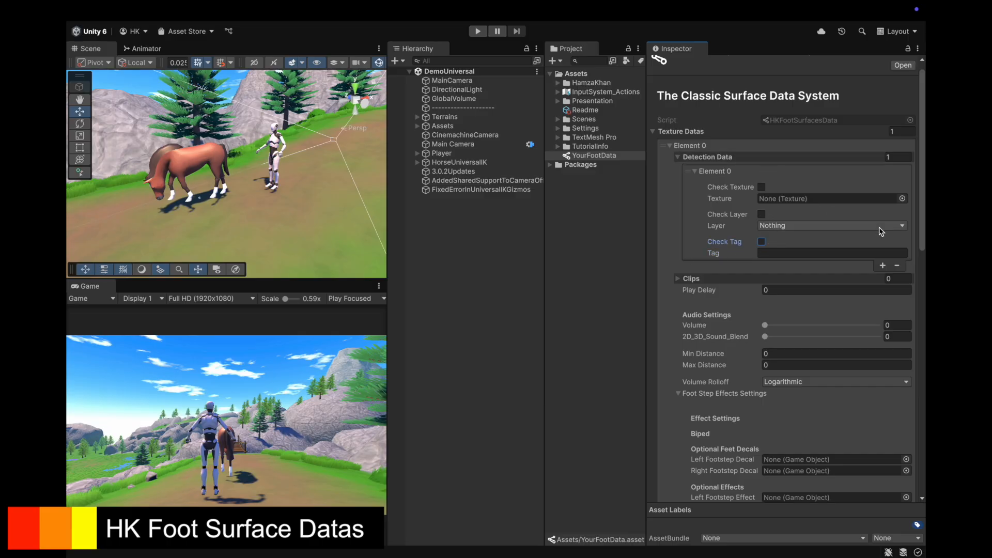
# Step: Remove the Detection Data element, try two new ones with Check Texture enabled, and delete both of them
pyautogui.click(899, 266)
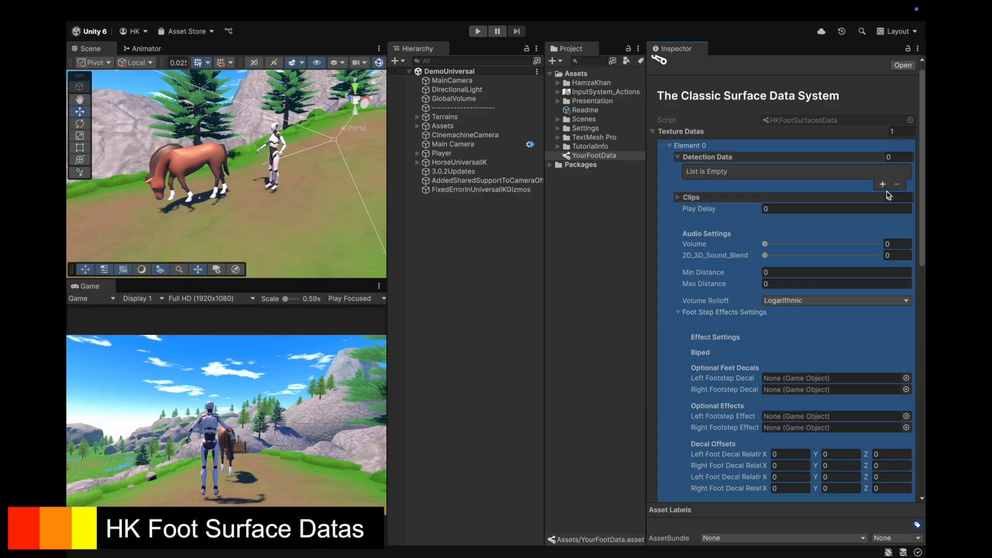
pyautogui.click(883, 184)
pyautogui.click(883, 267)
pyautogui.click(761, 186)
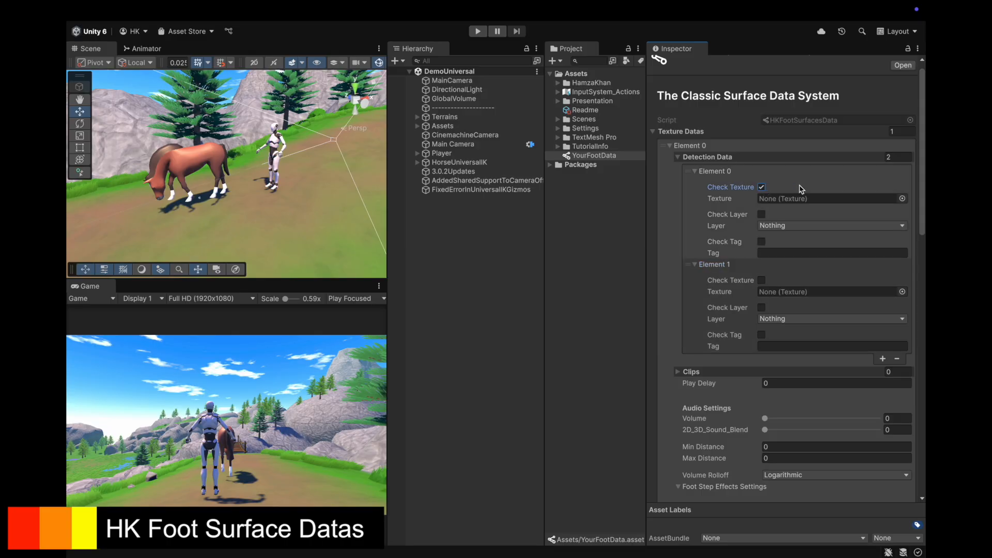
pyautogui.click(761, 281)
pyautogui.click(762, 280)
pyautogui.click(763, 188)
pyautogui.click(901, 361)
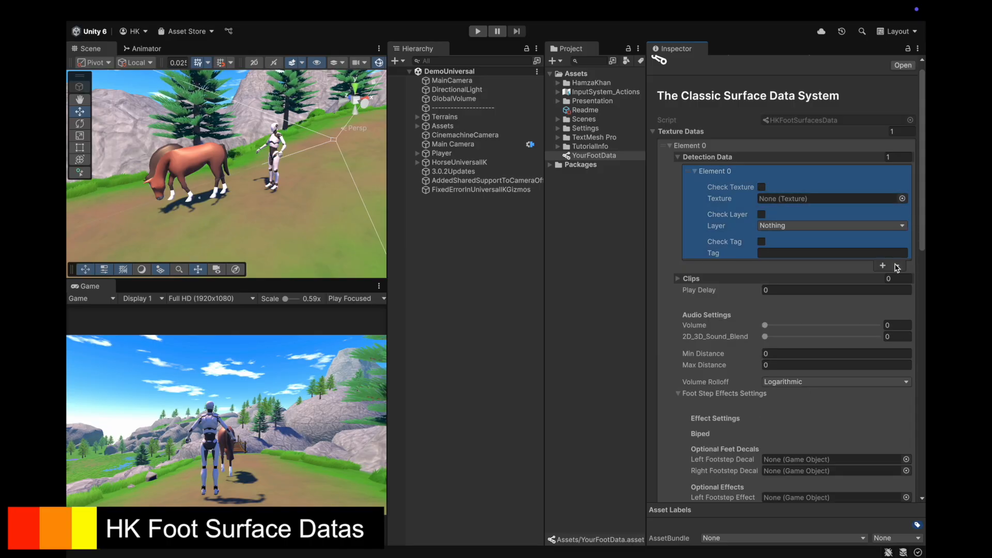
pyautogui.click(898, 267)
# Step: Collapse Detection Data, try adding five audio clip slots to Clips, and reset the list size to 0
pyautogui.click(707, 158)
pyautogui.click(699, 169)
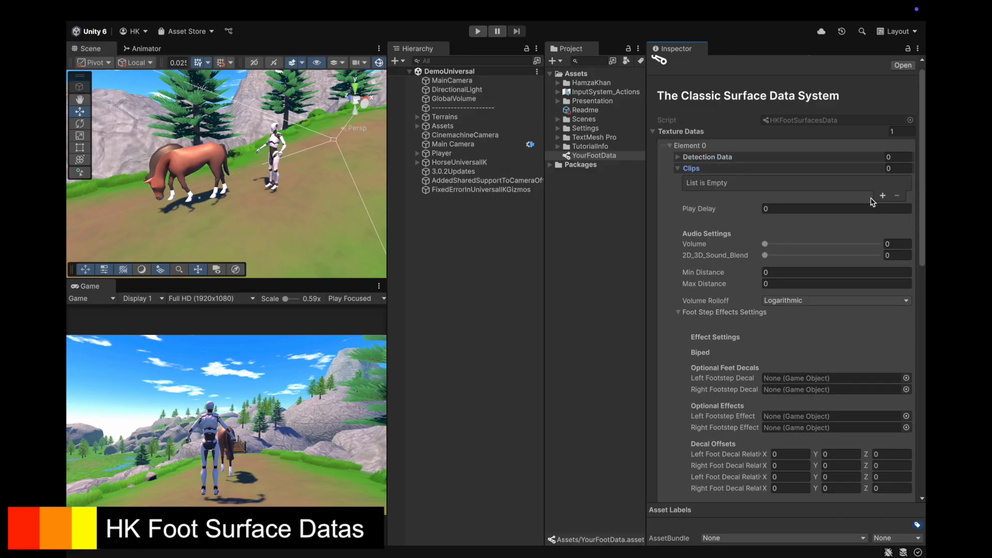
pyautogui.click(883, 195)
pyautogui.click(883, 195)
pyautogui.click(882, 206)
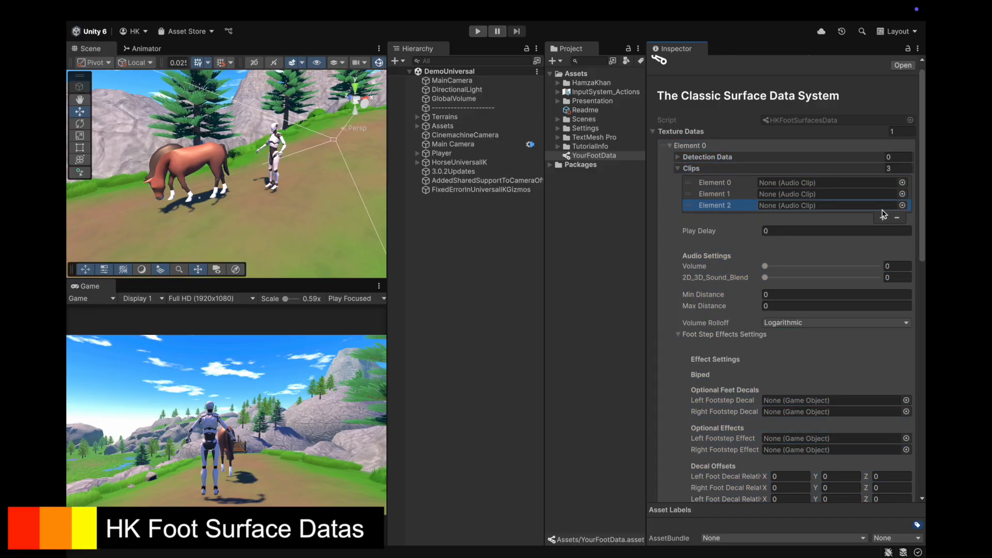
pyautogui.click(883, 218)
pyautogui.click(883, 229)
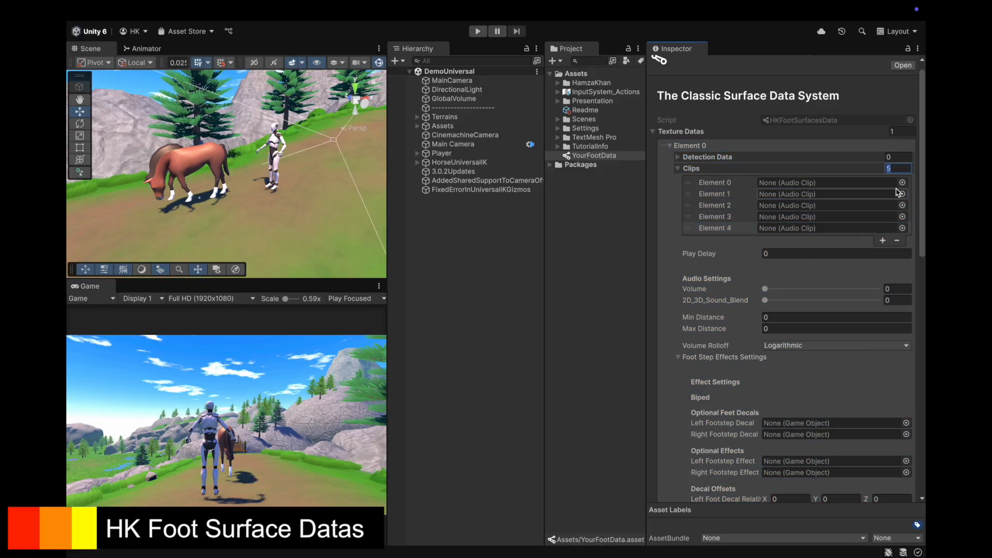
pyautogui.write('0')
pyautogui.press('Return')
pyautogui.click(705, 171)
# Step: Keep the element's Play Delay at 0, and set its Volume and 2D_3D_Sound_Blend to 1
pyautogui.moveTo(746, 178); pyautogui.dragTo(868, 178)
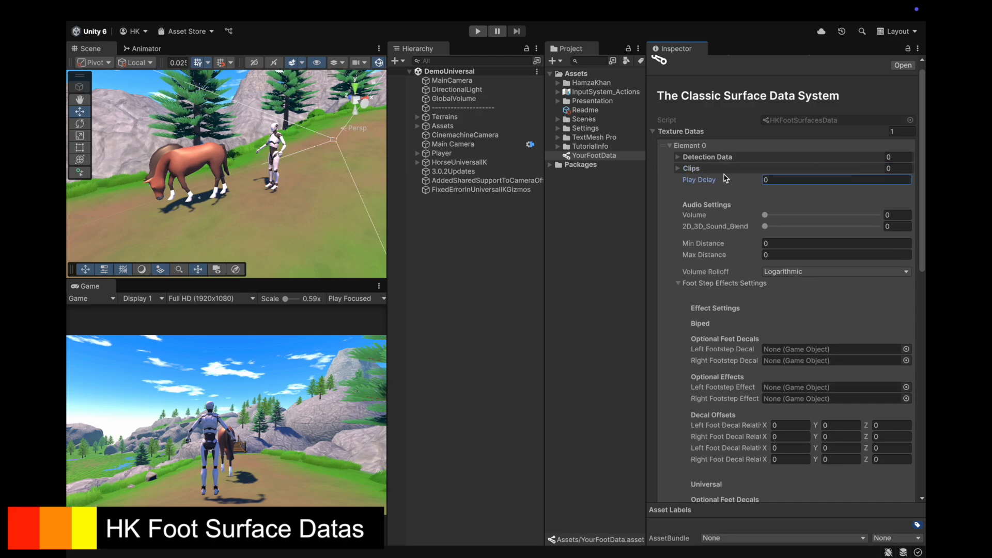
pyautogui.moveTo(766, 215); pyautogui.dragTo(925, 218)
pyautogui.moveTo(765, 227); pyautogui.dragTo(910, 227)
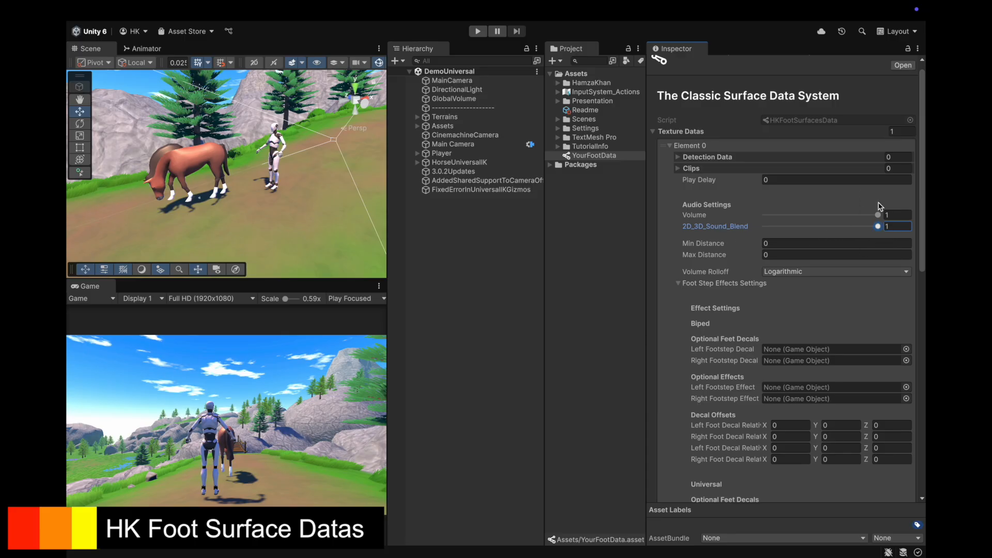
# Step: Set the element's audio Min Distance to 5 and Max Distance to 250
pyautogui.scroll(-1, 714, 248)
pyautogui.click(791, 225)
pyautogui.write('250')
pyautogui.click(791, 218)
pyautogui.write('1')
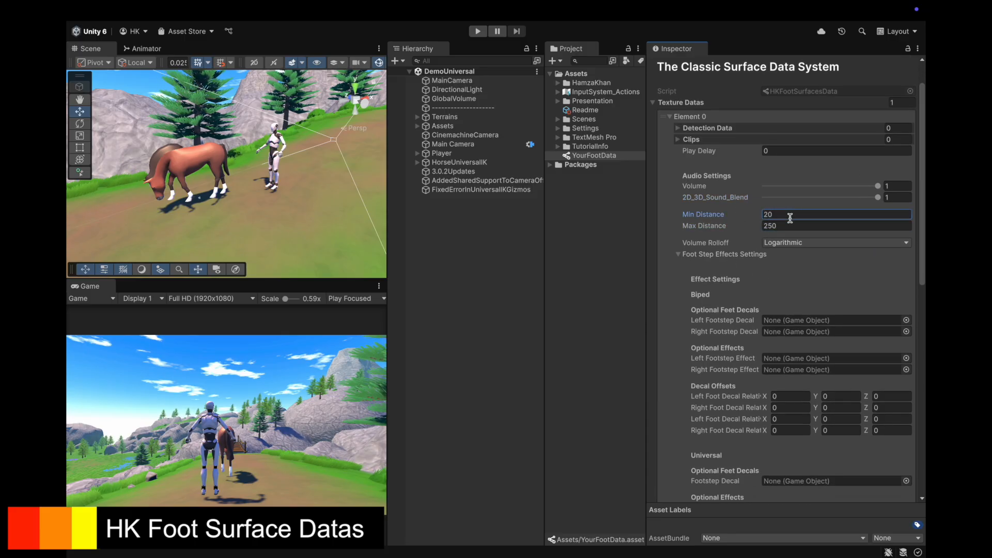
pyautogui.press('Tab')
pyautogui.scroll(-1, 687, 279)
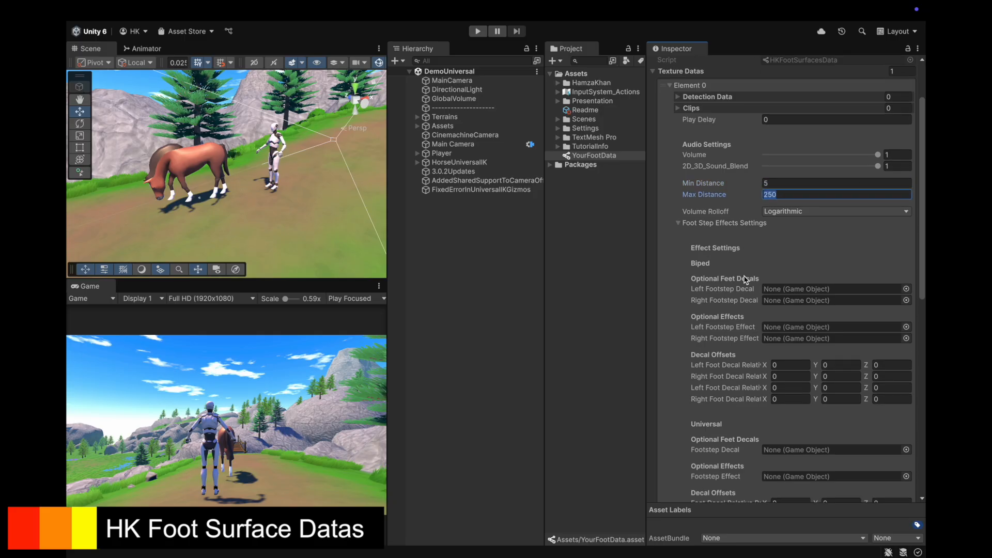
# Step: Examine the element's Volume Rolloff, its Foot Step Effects Settings and the asset's default footstep effect fields
pyautogui.click(719, 197)
pyautogui.scroll(-2, 719, 238)
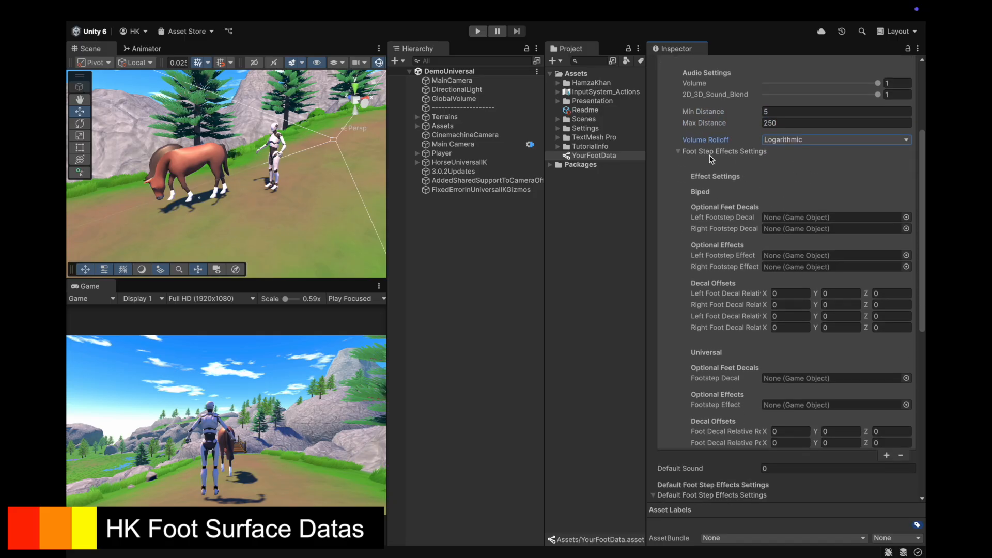
pyautogui.scroll(-7, 730, 228)
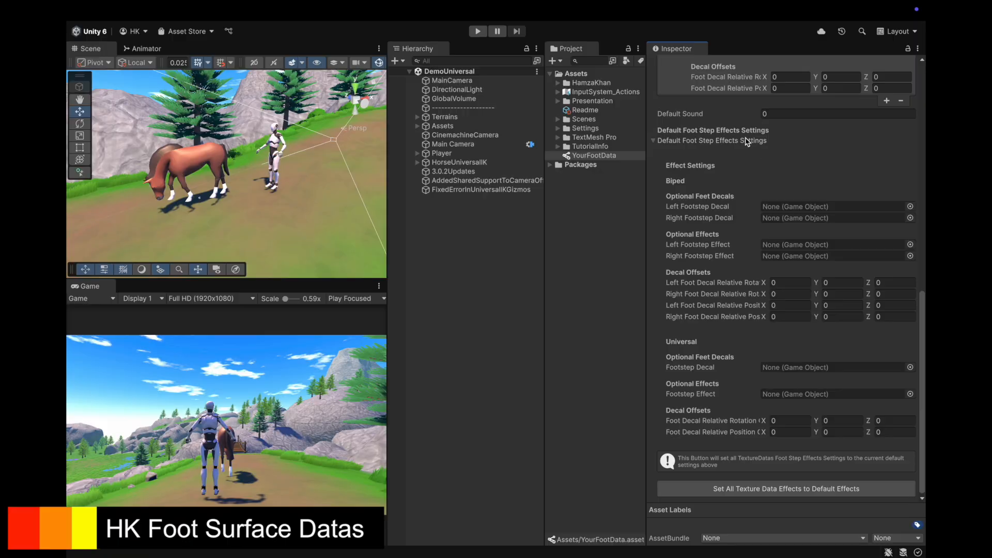
pyautogui.scroll(5, 775, 369)
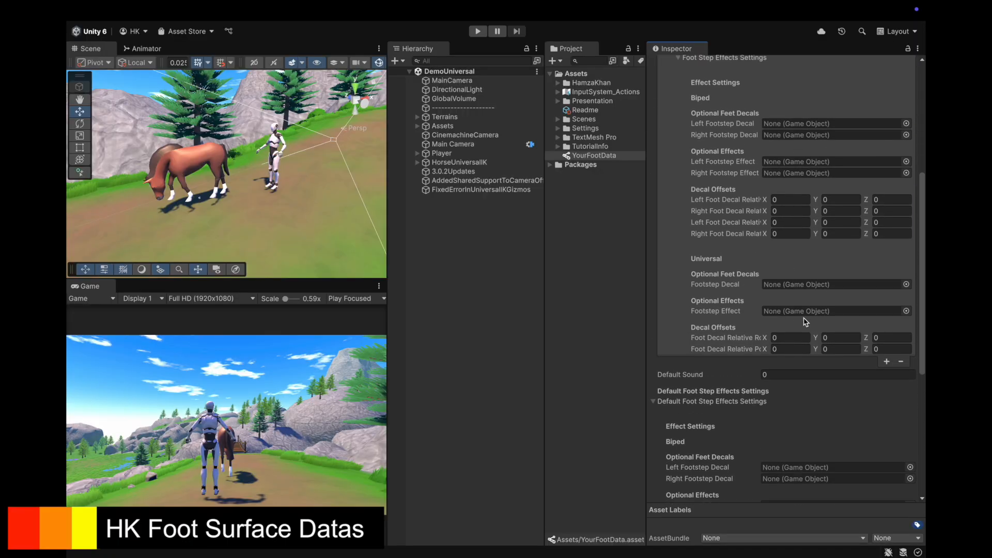
pyautogui.scroll(1, 741, 347)
pyautogui.scroll(1, 750, 168)
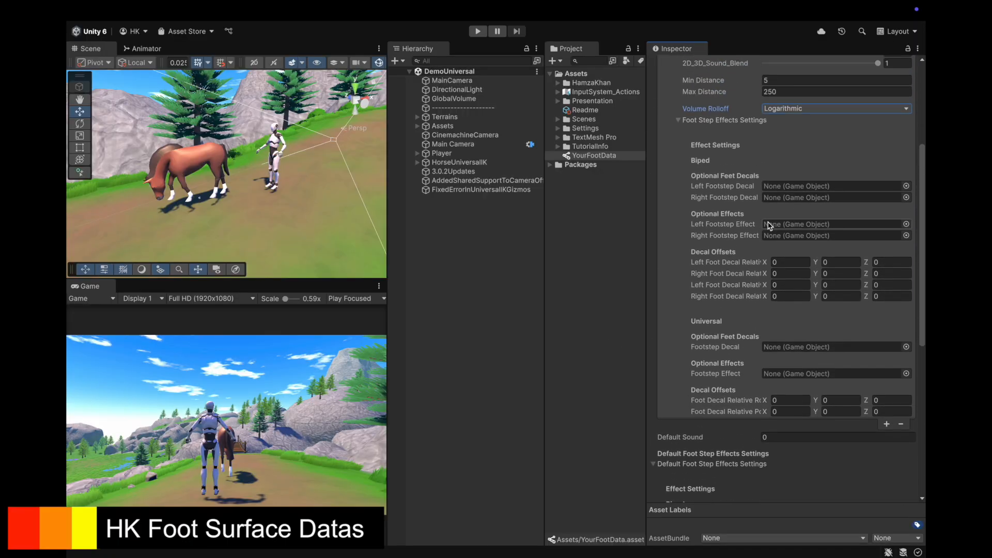
pyautogui.click(907, 197)
pyautogui.click(540, 186)
pyautogui.scroll(4, 750, 217)
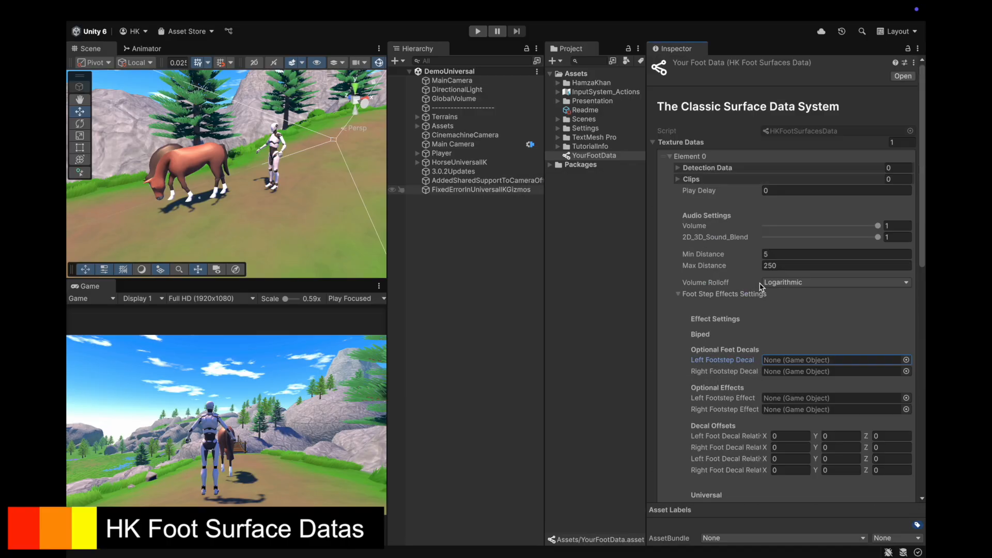
# Step: Collapse Element 0 and add three more elements to the Texture Datas list
pyautogui.click(687, 287)
pyautogui.click(688, 157)
pyautogui.click(887, 171)
pyautogui.click(887, 180)
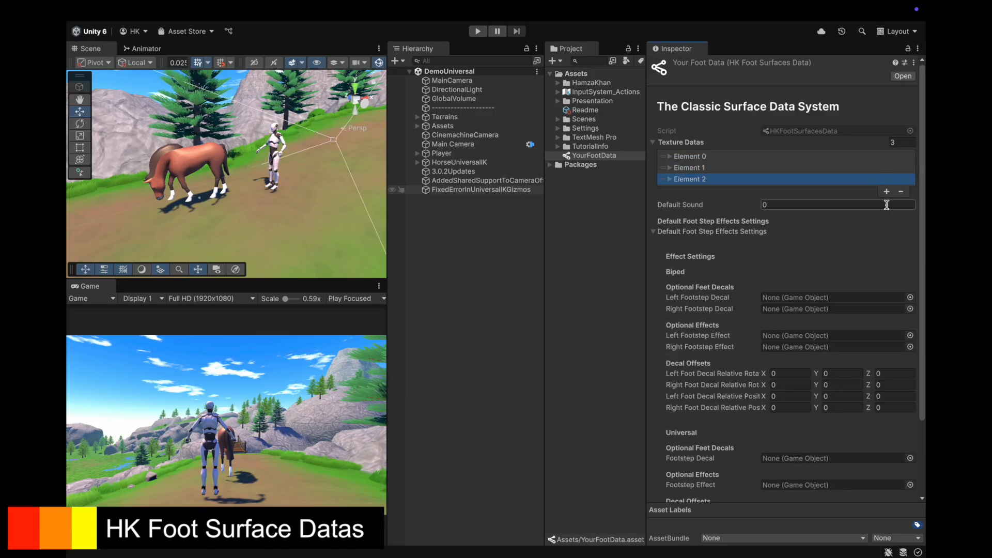
pyautogui.click(887, 192)
pyautogui.click(670, 190)
pyautogui.click(670, 190)
pyautogui.click(790, 215)
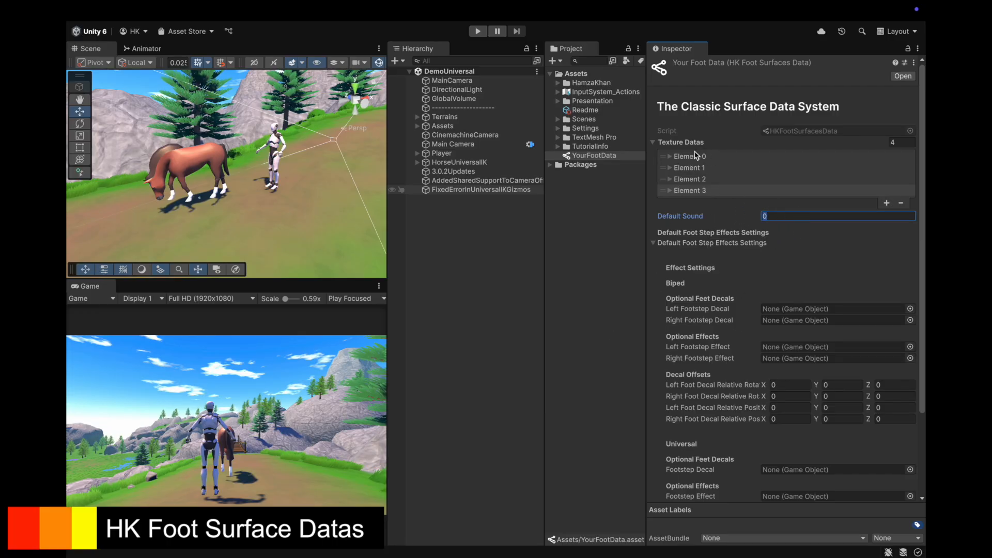
# Step: Assign FootstepDecalLeft and FootstepDecalRight as the default biped left and right footstep decals, and widen the Project panel
pyautogui.scroll(-3, 744, 282)
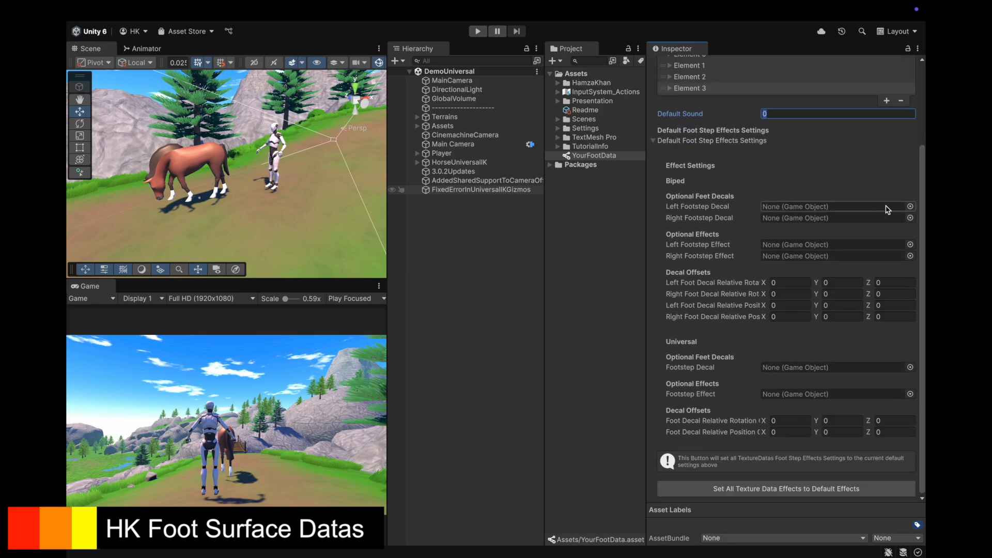
pyautogui.click(910, 206)
pyautogui.scroll(-5, 595, 336)
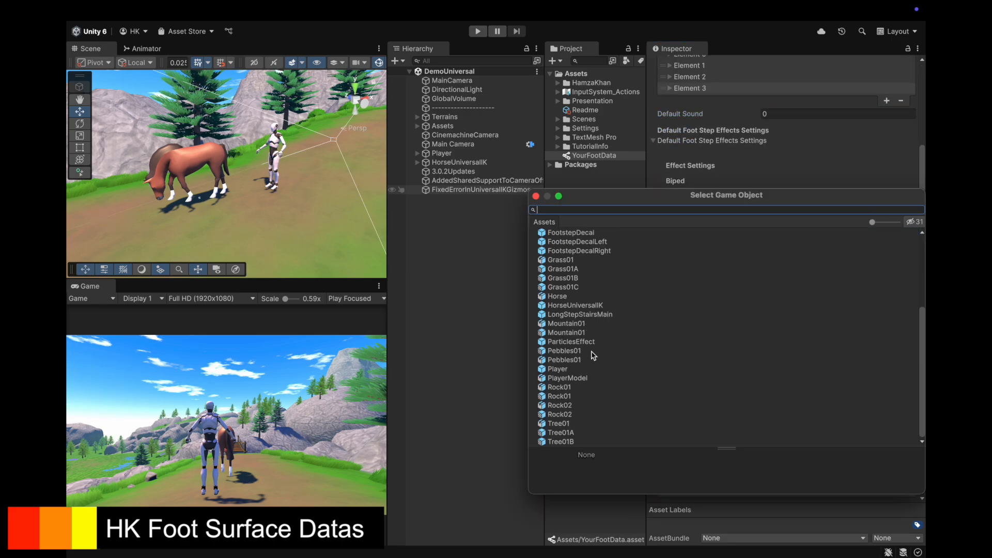
pyautogui.write('foot')
pyautogui.doubleClick(596, 252)
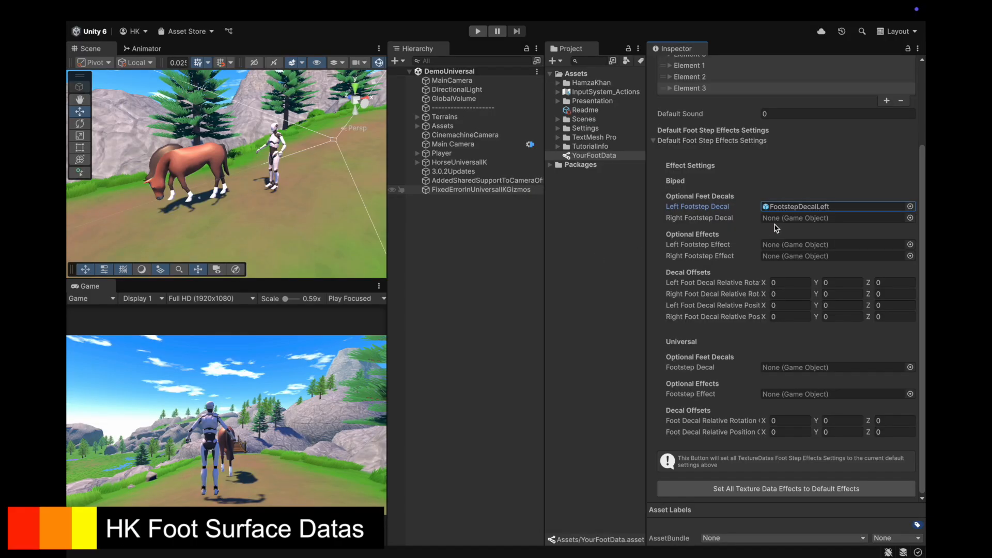
pyautogui.click(872, 209)
pyautogui.moveTo(614, 226); pyautogui.dragTo(802, 218)
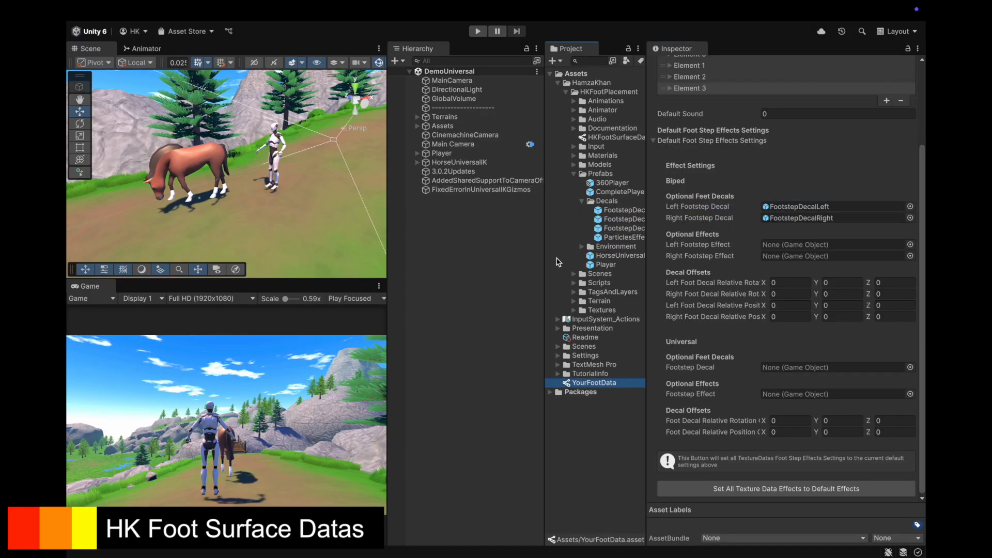
pyautogui.moveTo(544, 258); pyautogui.dragTo(494, 258)
# Step: Inspect the contents of Element 3 and the Foot Step Effects Settings of Element 2
pyautogui.scroll(4, 785, 445)
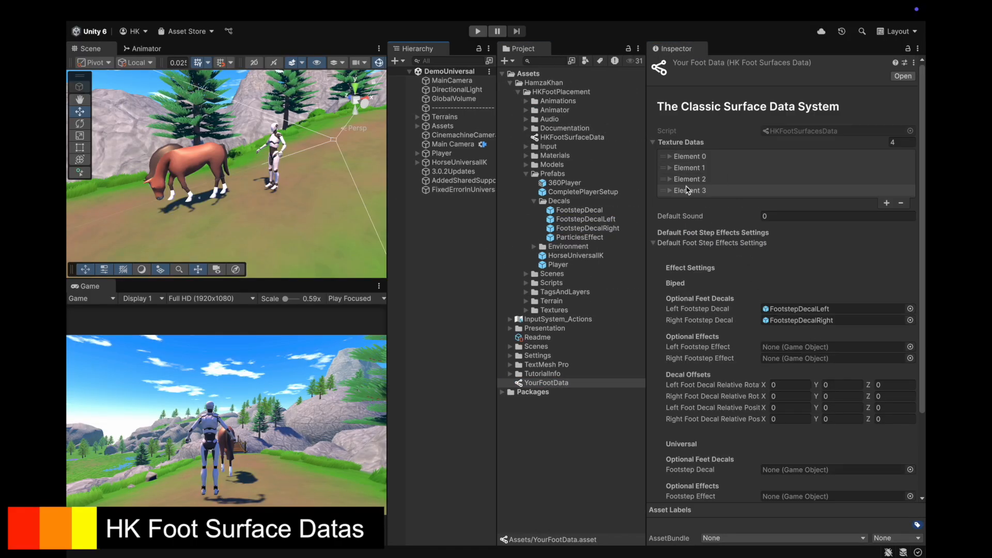
pyautogui.click(690, 190)
pyautogui.click(672, 190)
pyautogui.click(671, 179)
pyautogui.click(678, 317)
pyautogui.click(678, 316)
pyautogui.click(671, 179)
# Step: Apply the default footstep effects to all texture data elements and confirm, expanding Element 3's Foot Step Effects Settings
pyautogui.scroll(-3, 724, 311)
pyautogui.click(753, 490)
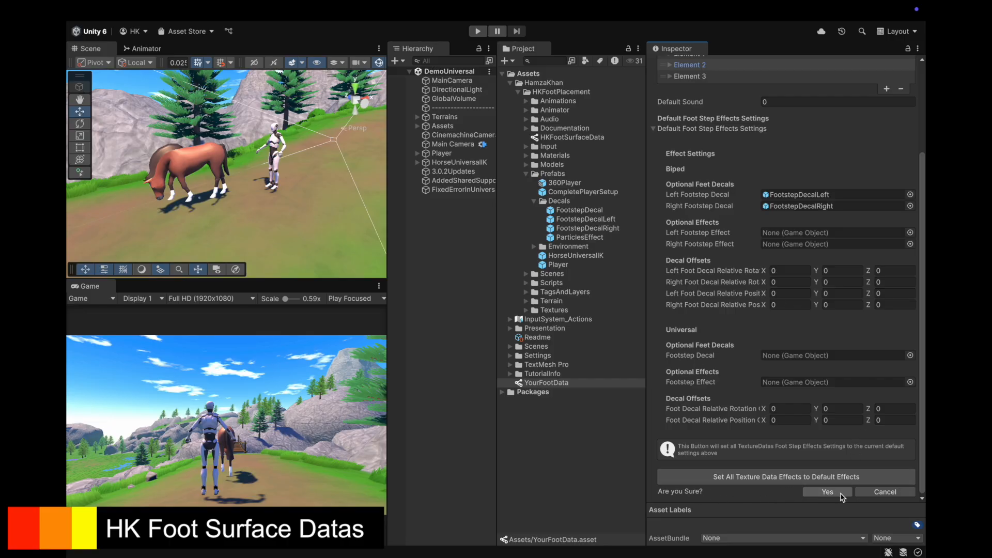
pyautogui.click(673, 192)
pyautogui.click(698, 325)
pyautogui.scroll(-10, 811, 129)
pyautogui.click(824, 491)
# Step: Check the footstep decals in Element 3 and Element 2, collapsing Element 3 and expanding Element 2's effects settings
pyautogui.scroll(10, 848, 259)
pyautogui.scroll(5, 827, 217)
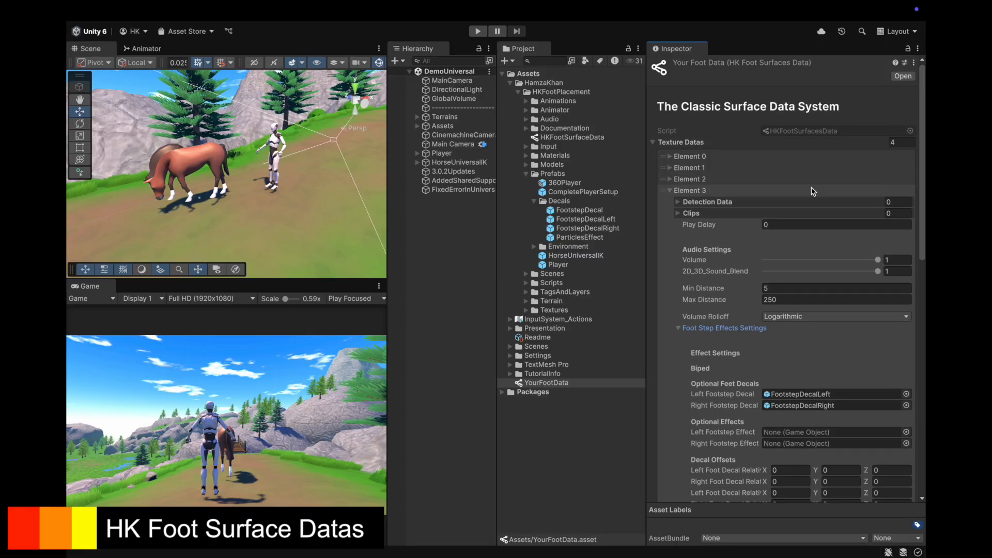
pyautogui.click(670, 190)
pyautogui.click(670, 179)
pyautogui.click(679, 317)
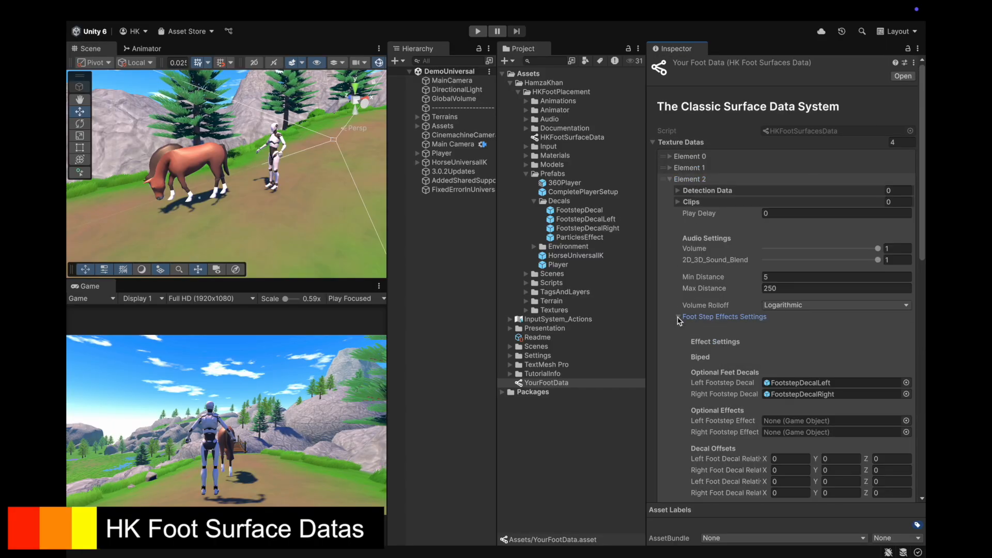
# Step: Create an empty GameObject in the scene and open the Undo History window
pyautogui.click(161, 10)
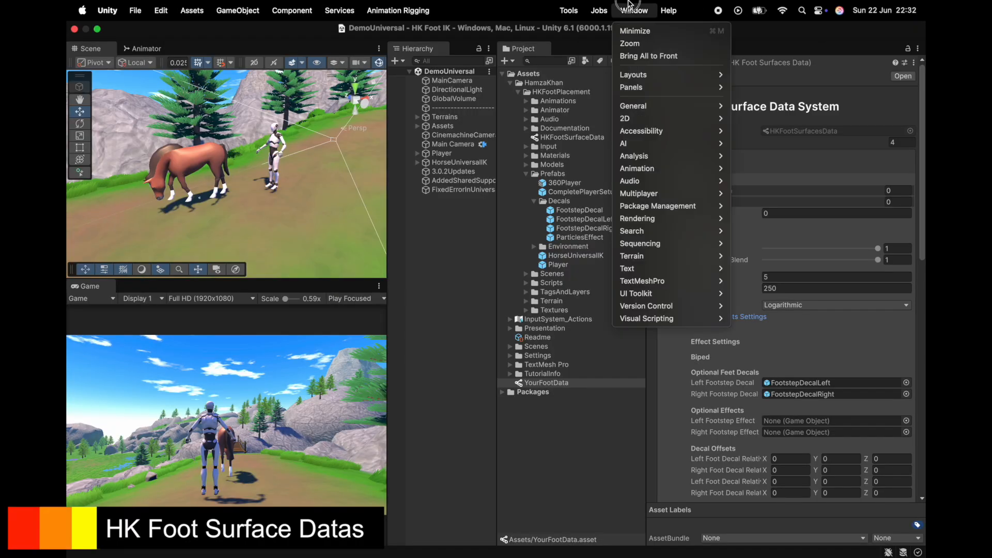
pyautogui.rightClick(440, 162)
pyautogui.click(465, 358)
pyautogui.click(161, 11)
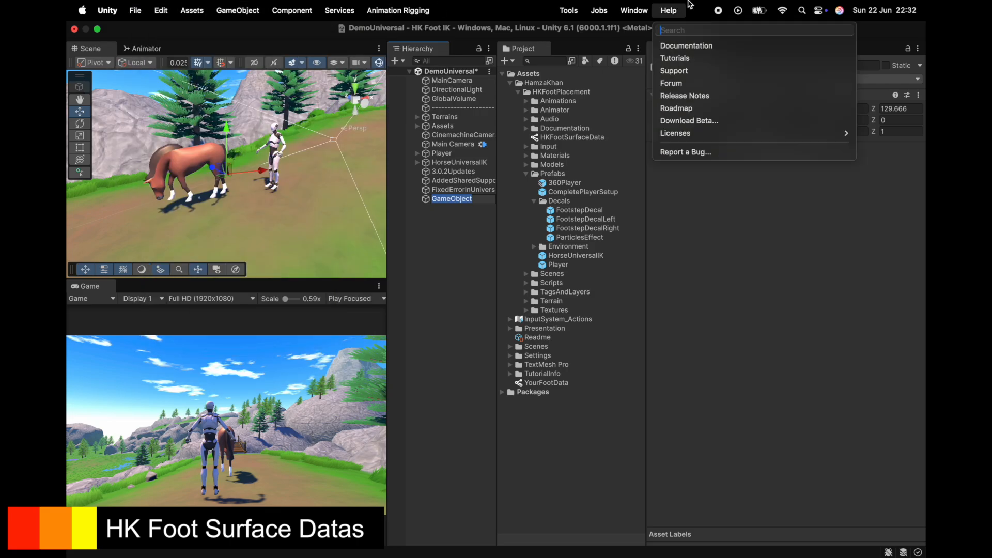
pyautogui.write('hist')
pyautogui.moveTo(677, 95)
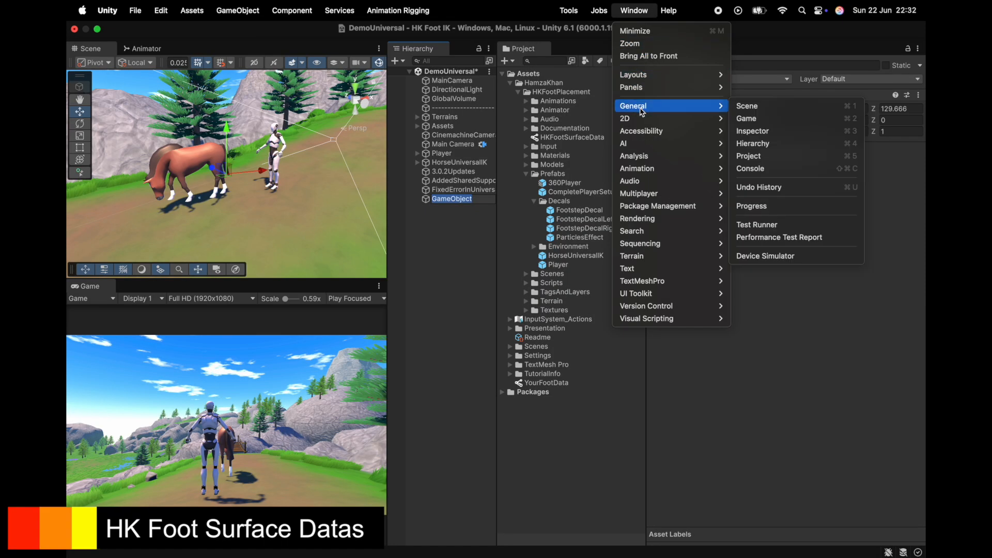
pyautogui.click(759, 189)
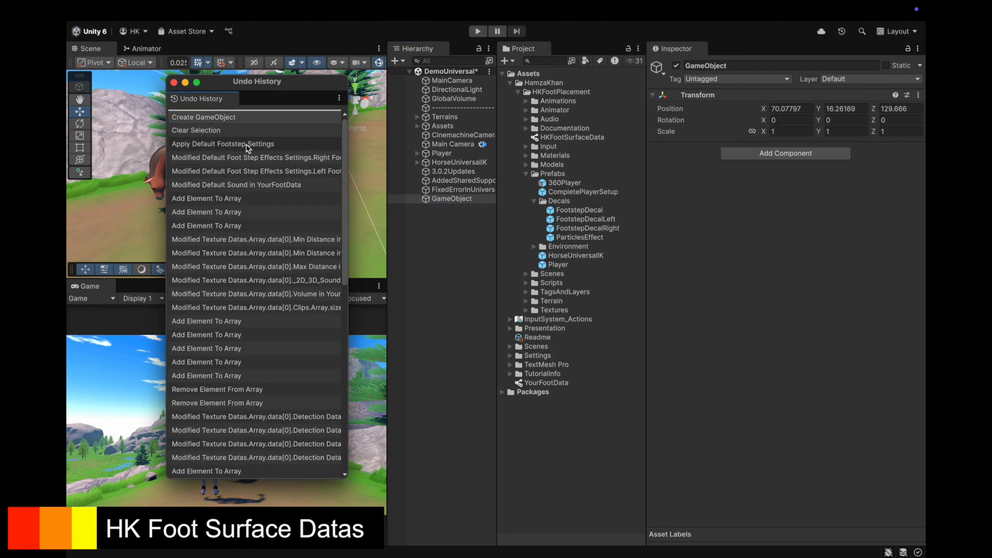
# Step: Undo the GameObject creation and the applied default footstep settings through the history, and close the history window
pyautogui.click(256, 146)
pyautogui.click(261, 158)
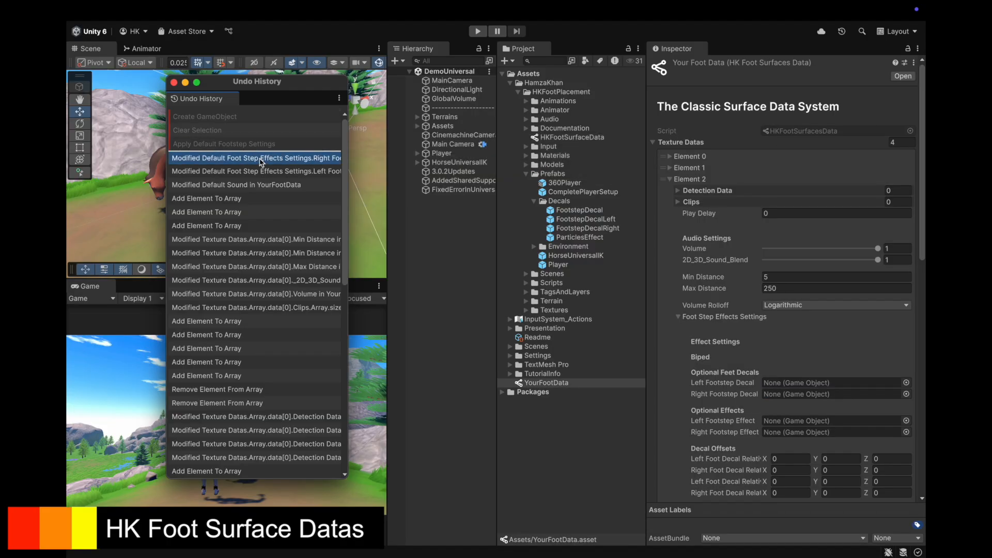
pyautogui.click(175, 83)
# Step: Review the default footstep effects settings and Element 2 of Texture Datas, collapsing Element 2
pyautogui.scroll(-10, 800, 315)
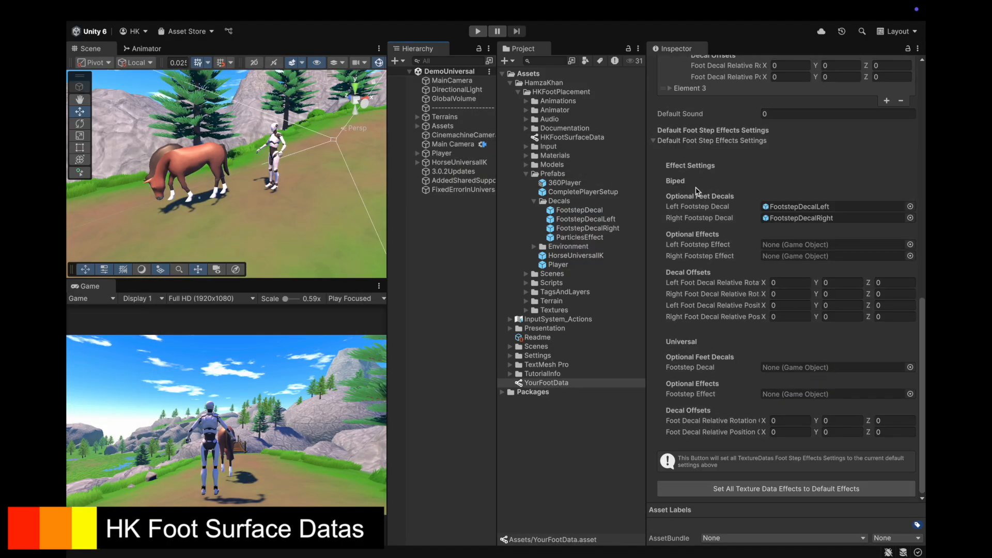
pyautogui.scroll(15, 697, 191)
pyautogui.click(675, 180)
pyautogui.scroll(-5, 700, 251)
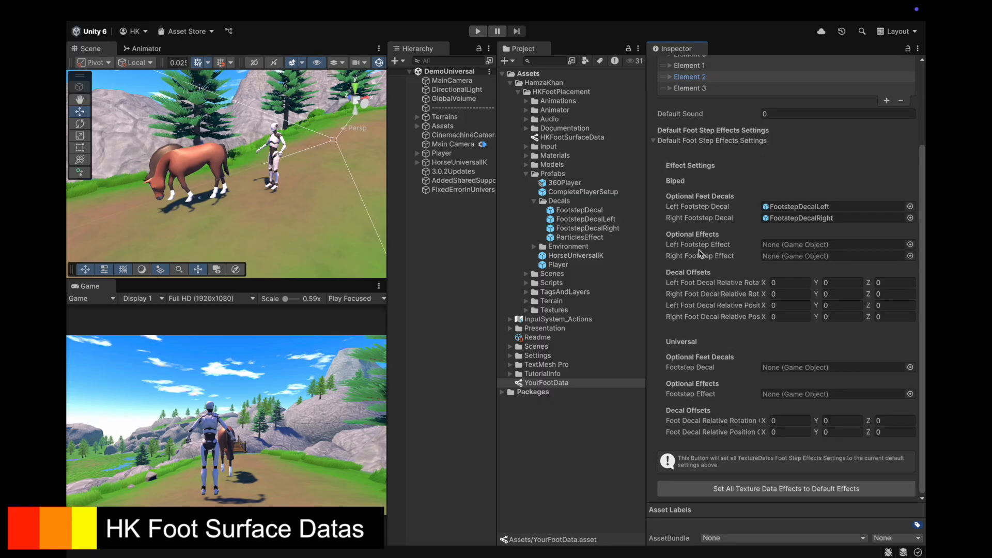
pyautogui.click(663, 144)
pyautogui.click(661, 144)
# Step: Select HorseUniversalIK and expand its HK Foot Effects component to show the Foot Surfaces Data setting
pyautogui.click(453, 163)
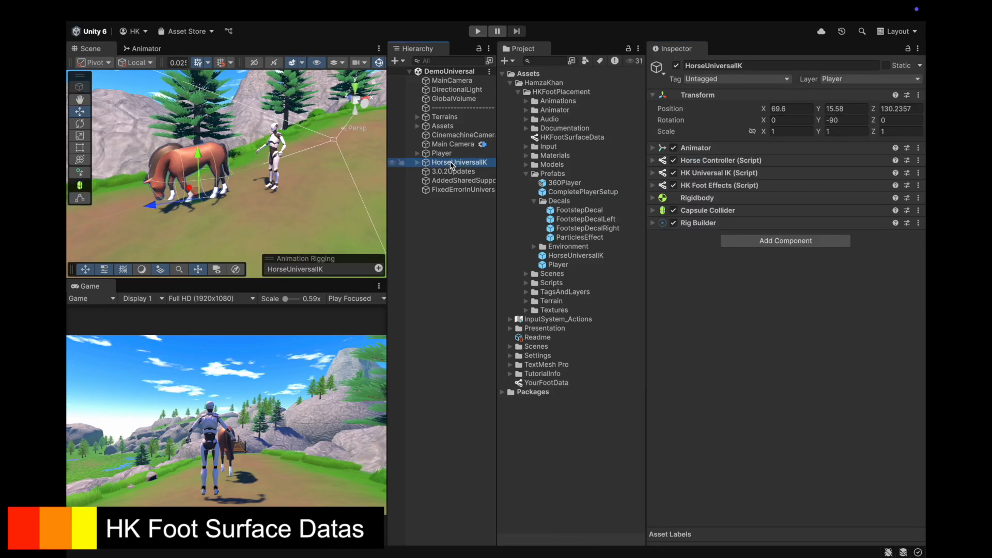
pyautogui.click(714, 185)
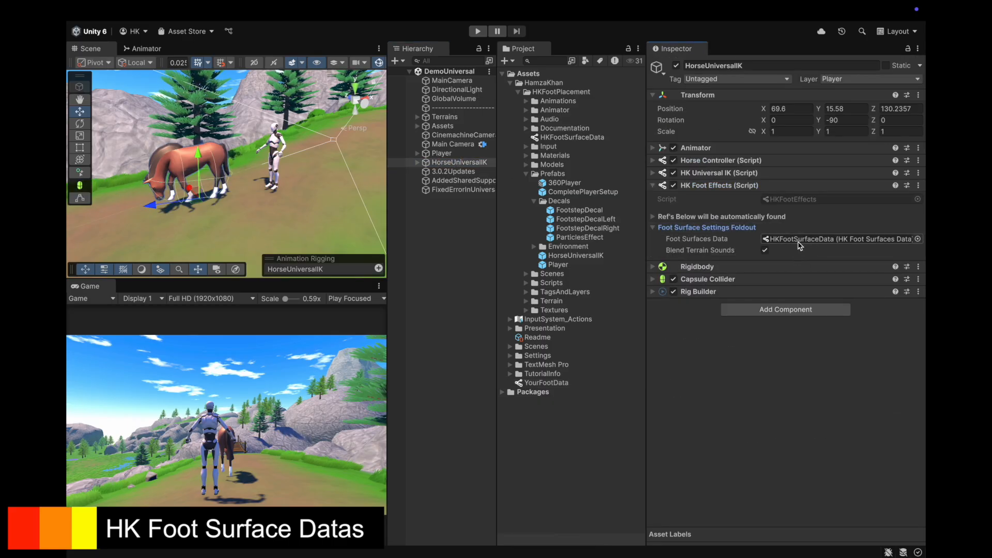